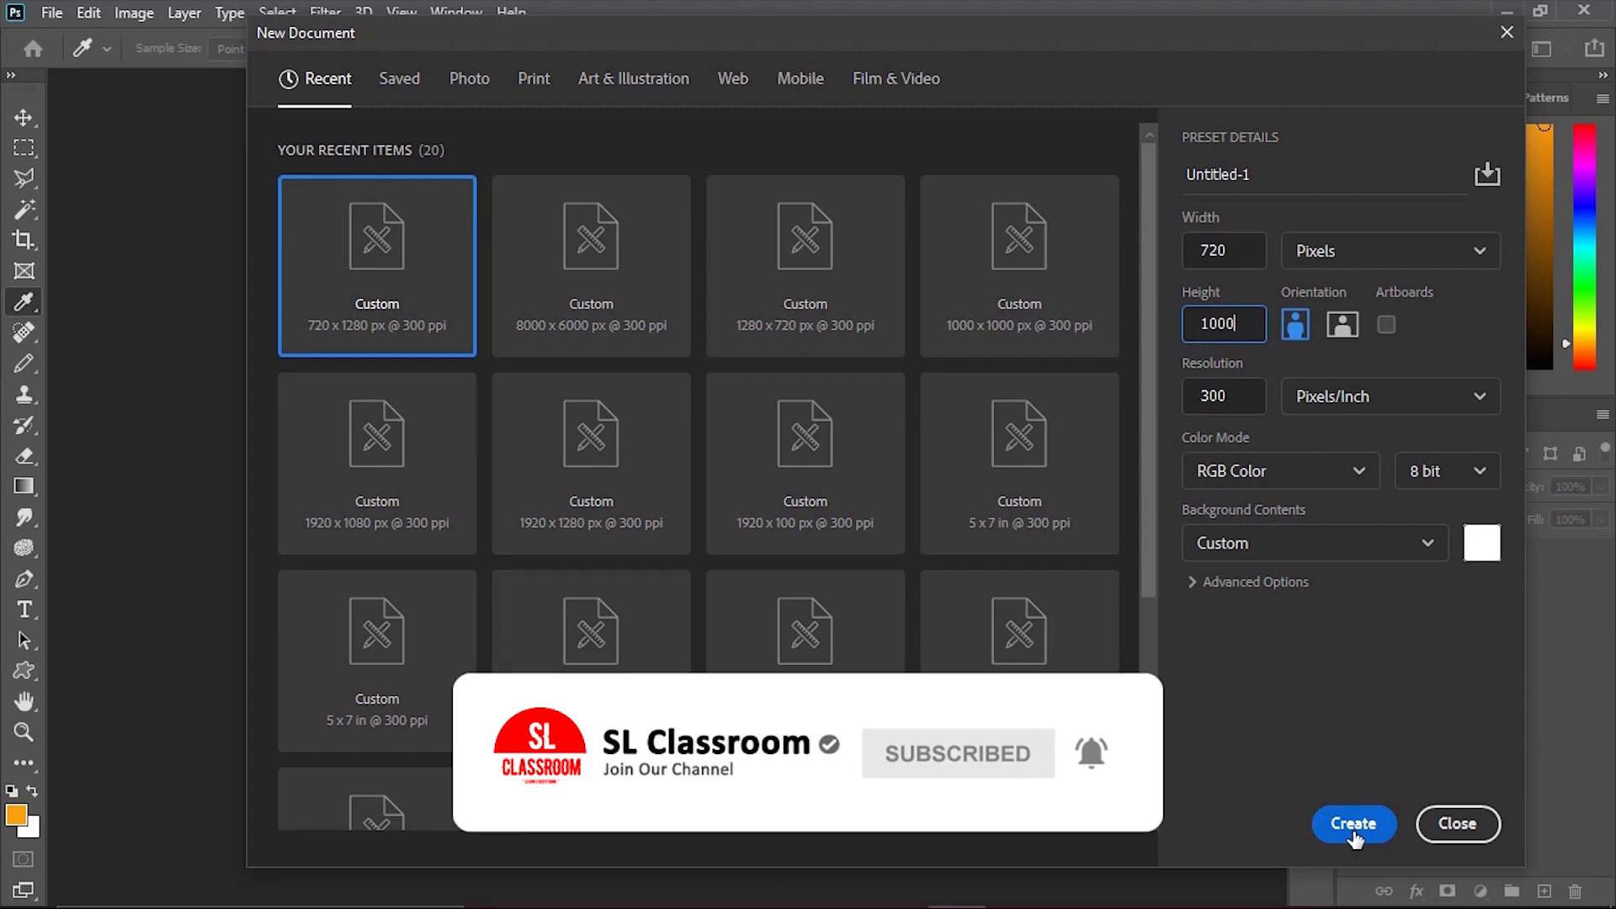
Create a 720 × 1000 px RGB document at 300 ppi and open images 1 and 2 from the project folder.
{"action": "left_click", "coordinate": [1352, 824]}
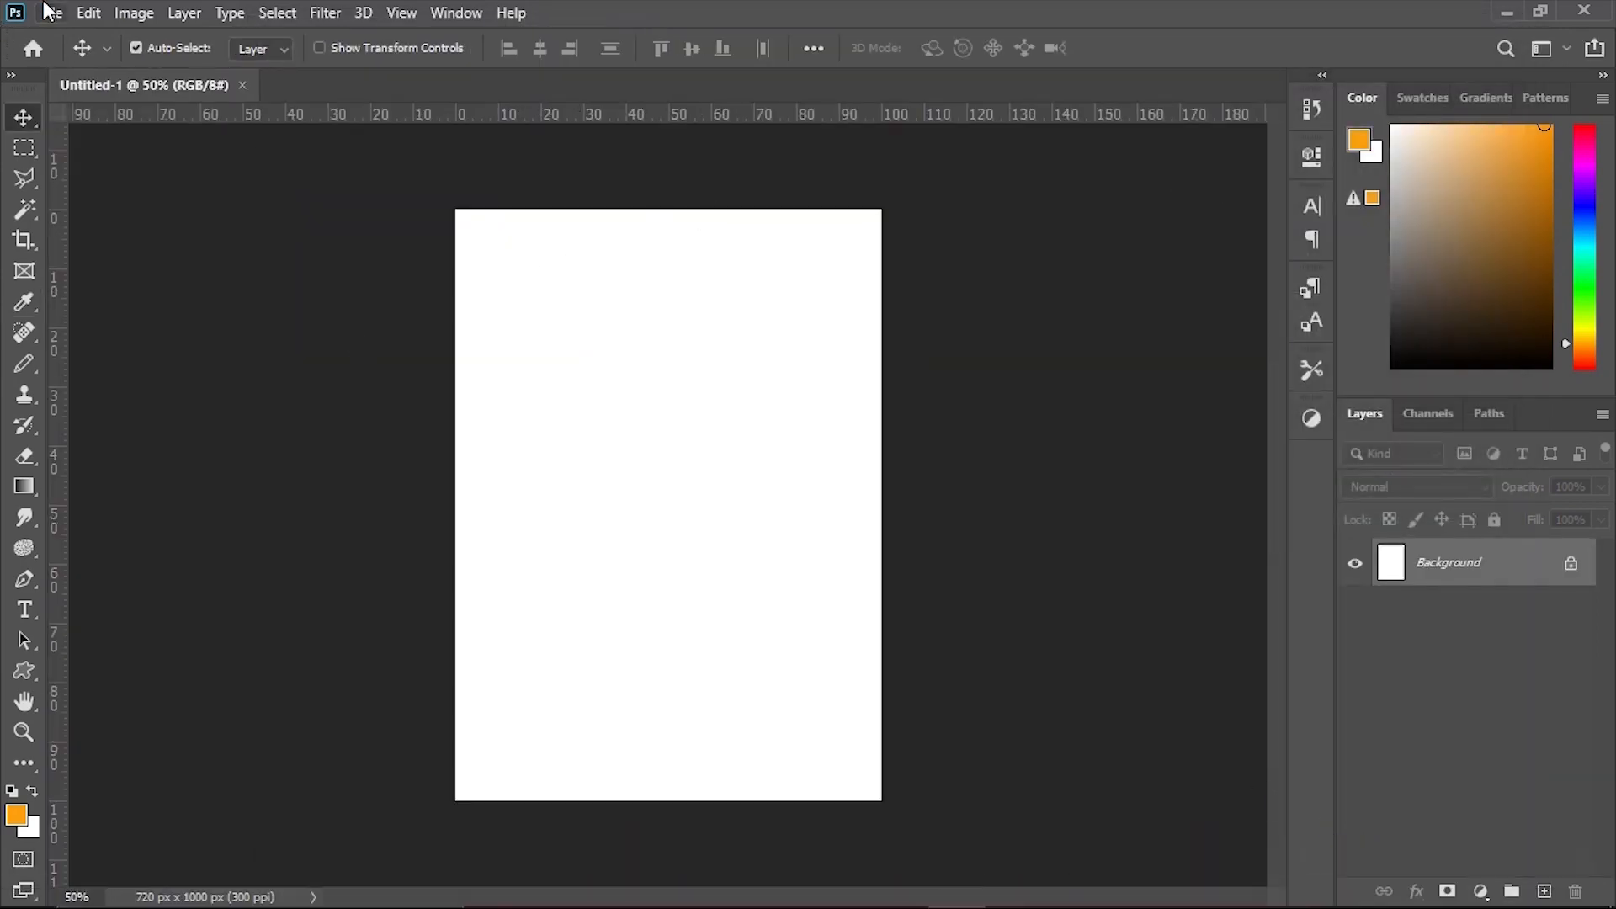
{"action": "left_click", "coordinate": [51, 13]}
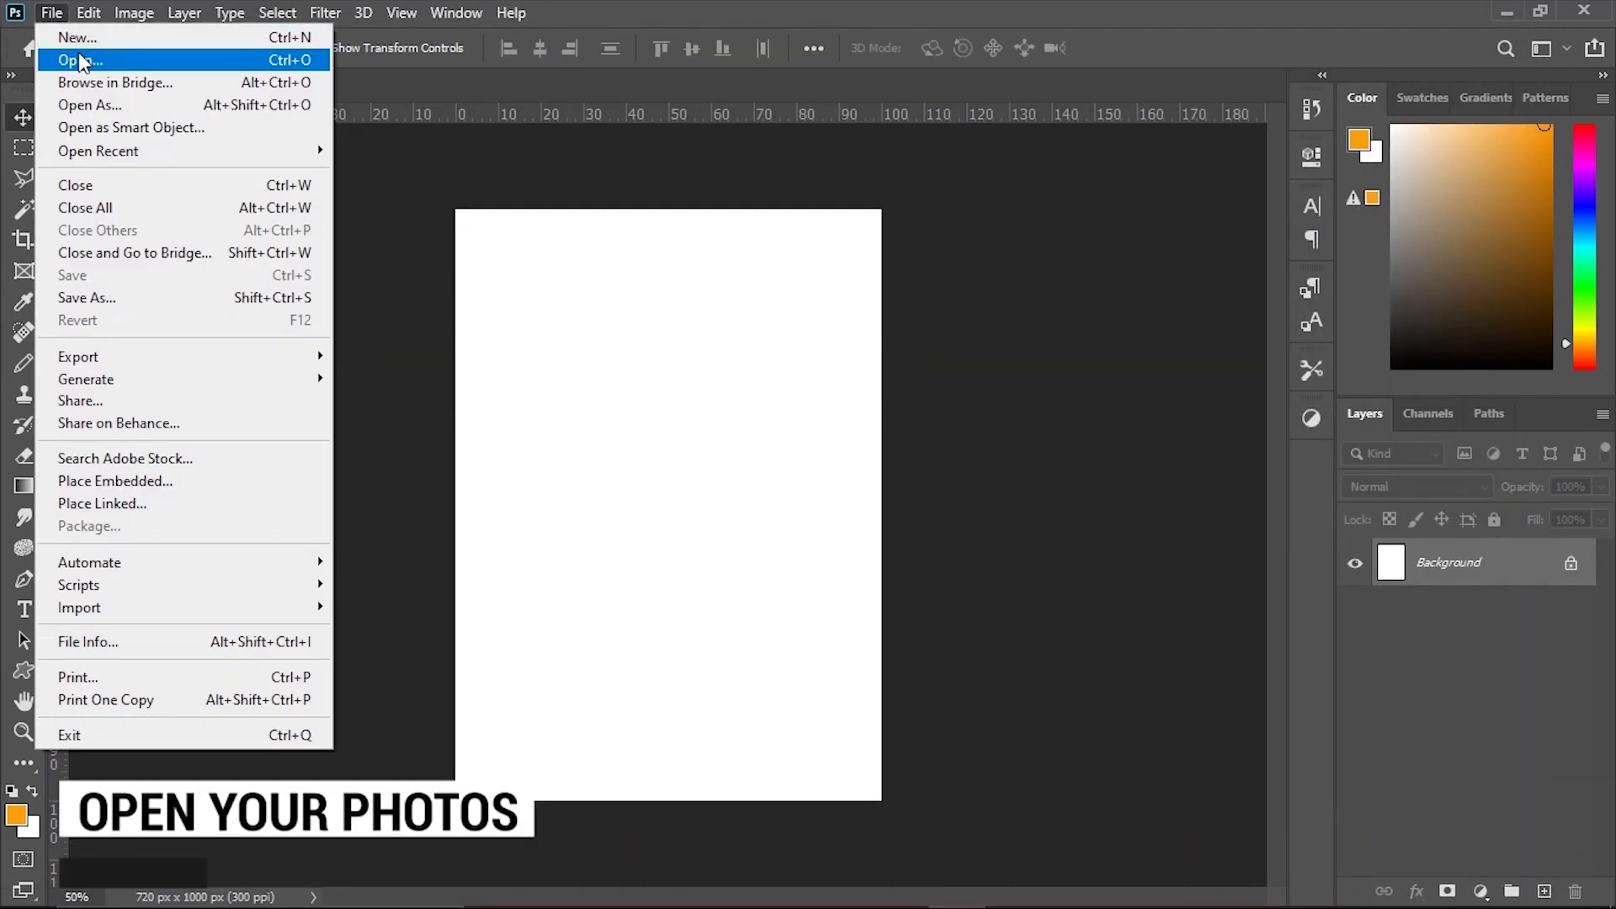
{"action": "left_click", "coordinate": [81, 61]}
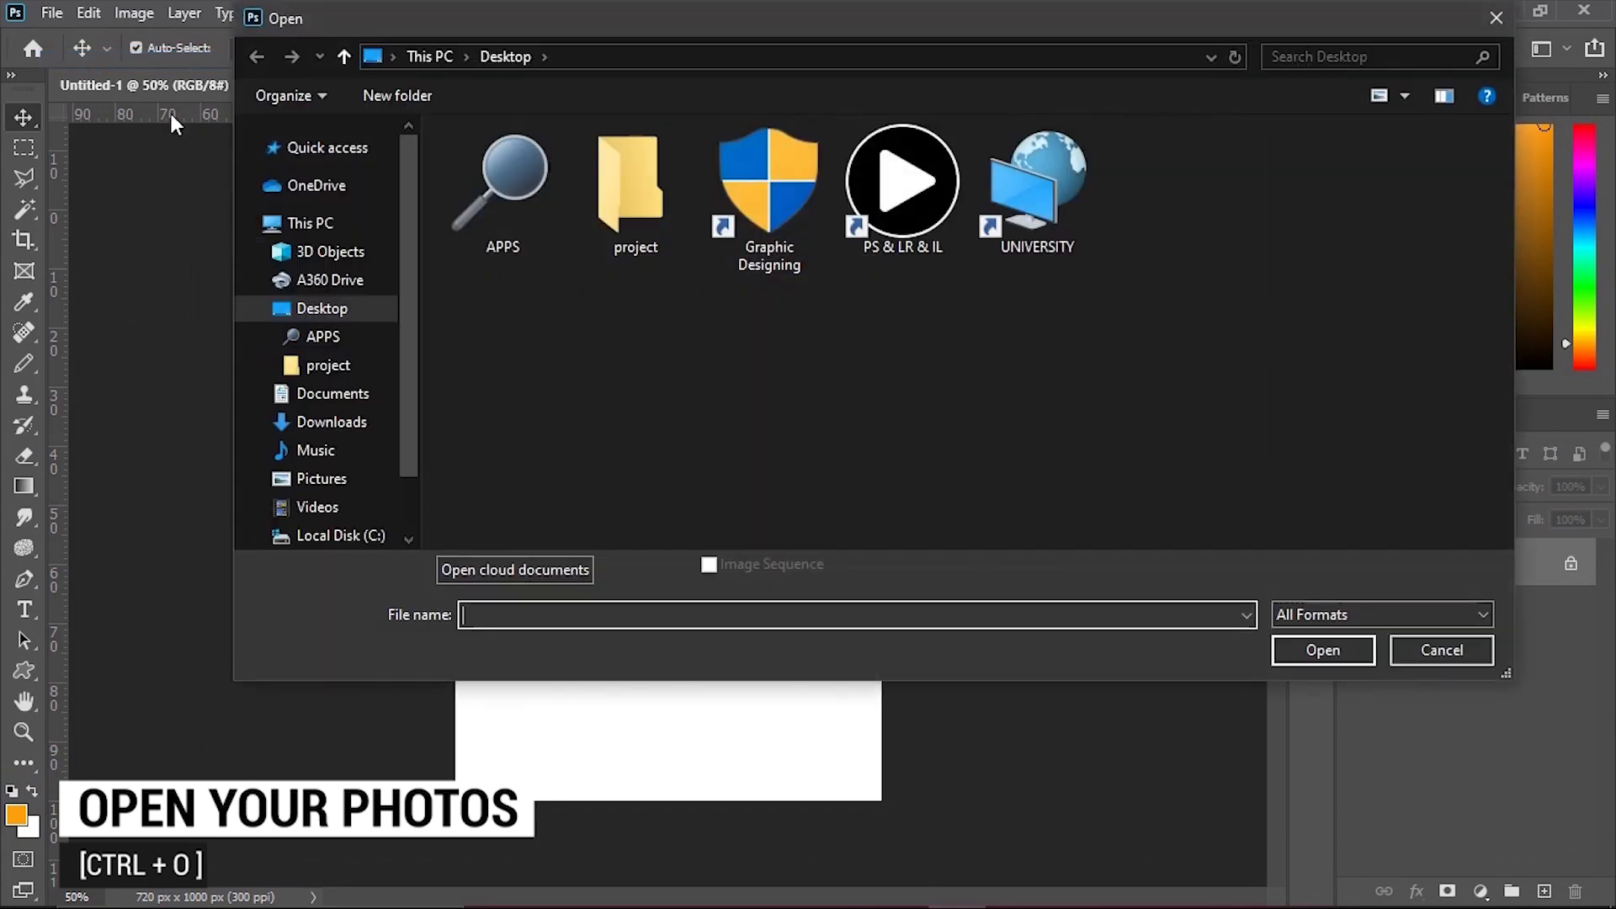
{"action": "double_click", "coordinate": [623, 202]}
{"action": "left_click_drag", "start_coordinate": [539, 225], "coordinate": [534, 220]}
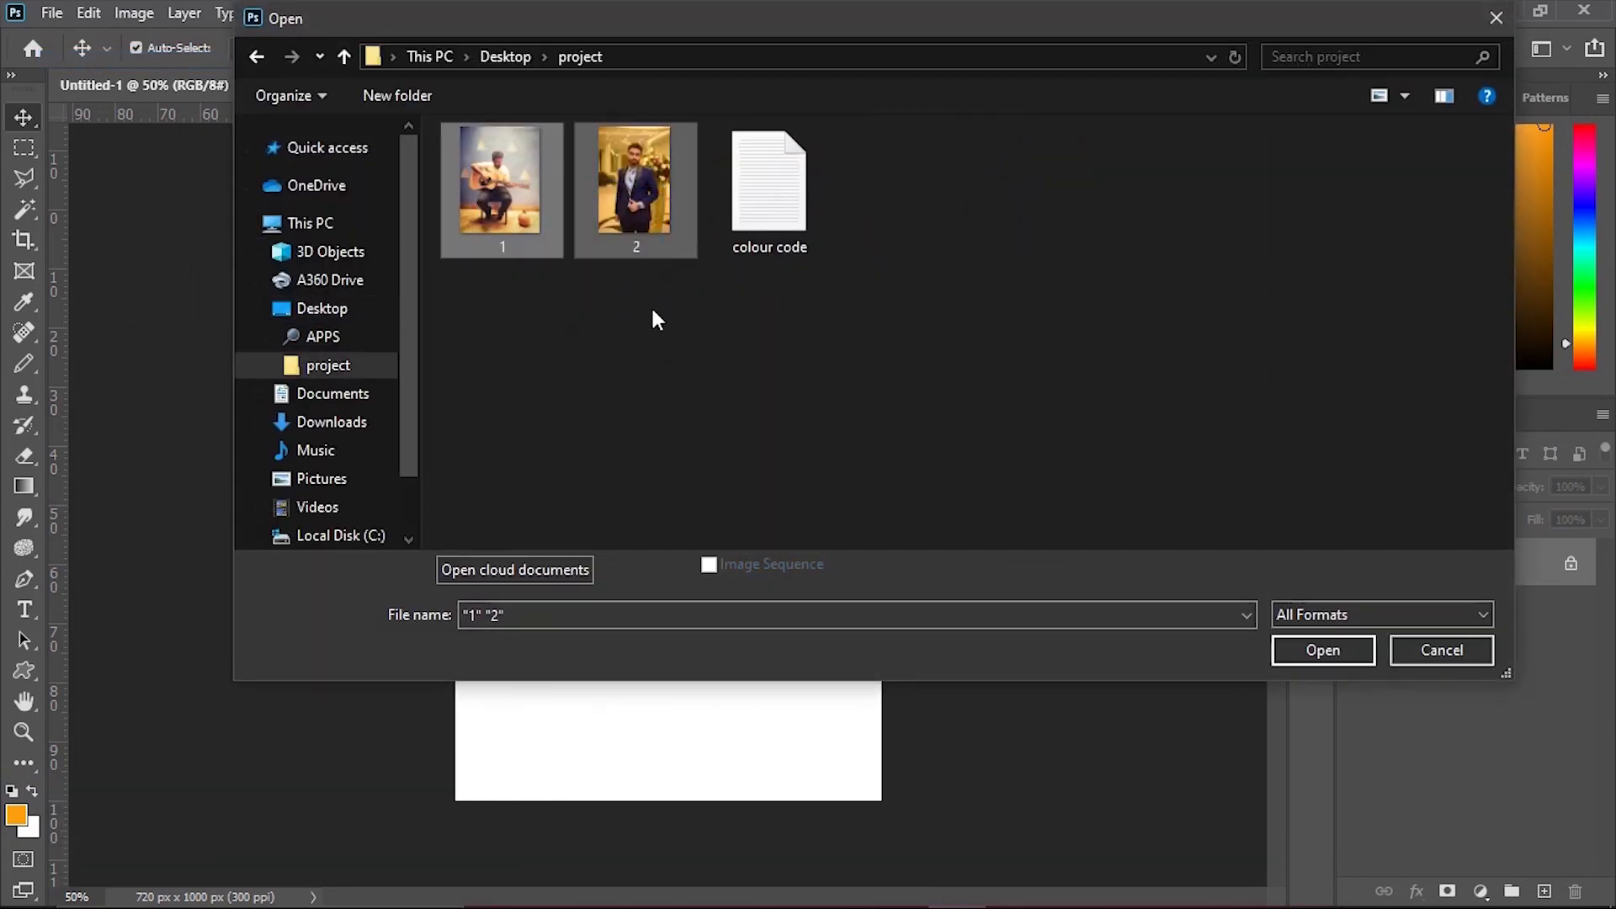
{"action": "left_click", "coordinate": [1277, 653]}
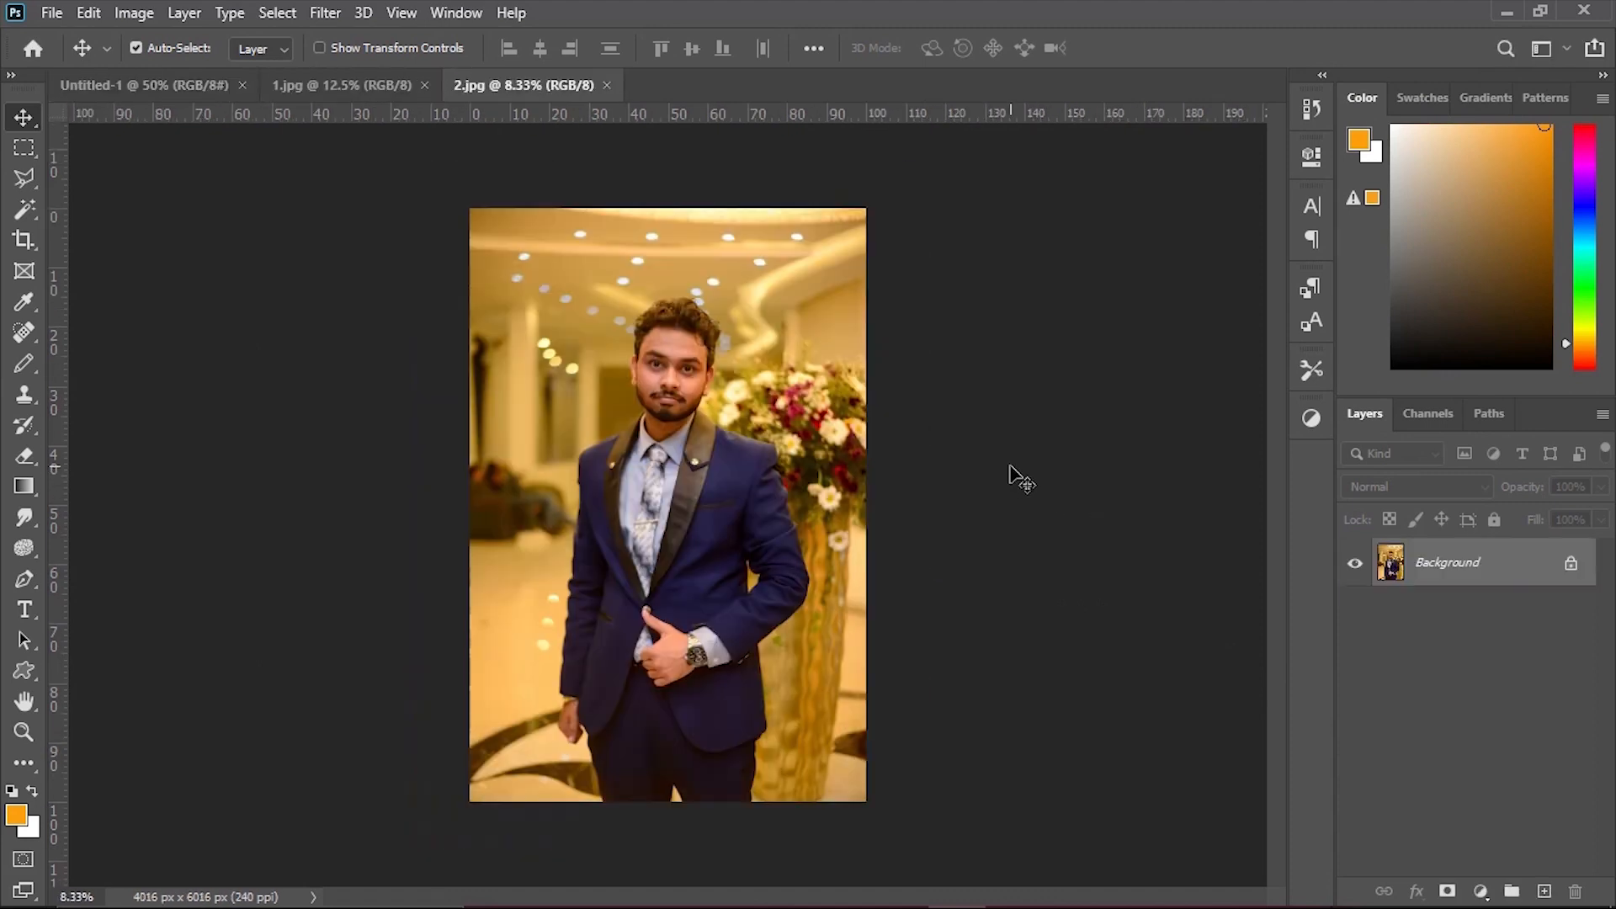
Select the man in 2.jpg automatically with the Magic Wand's Select Subject function.
{"action": "key", "text": "ctrl+0"}
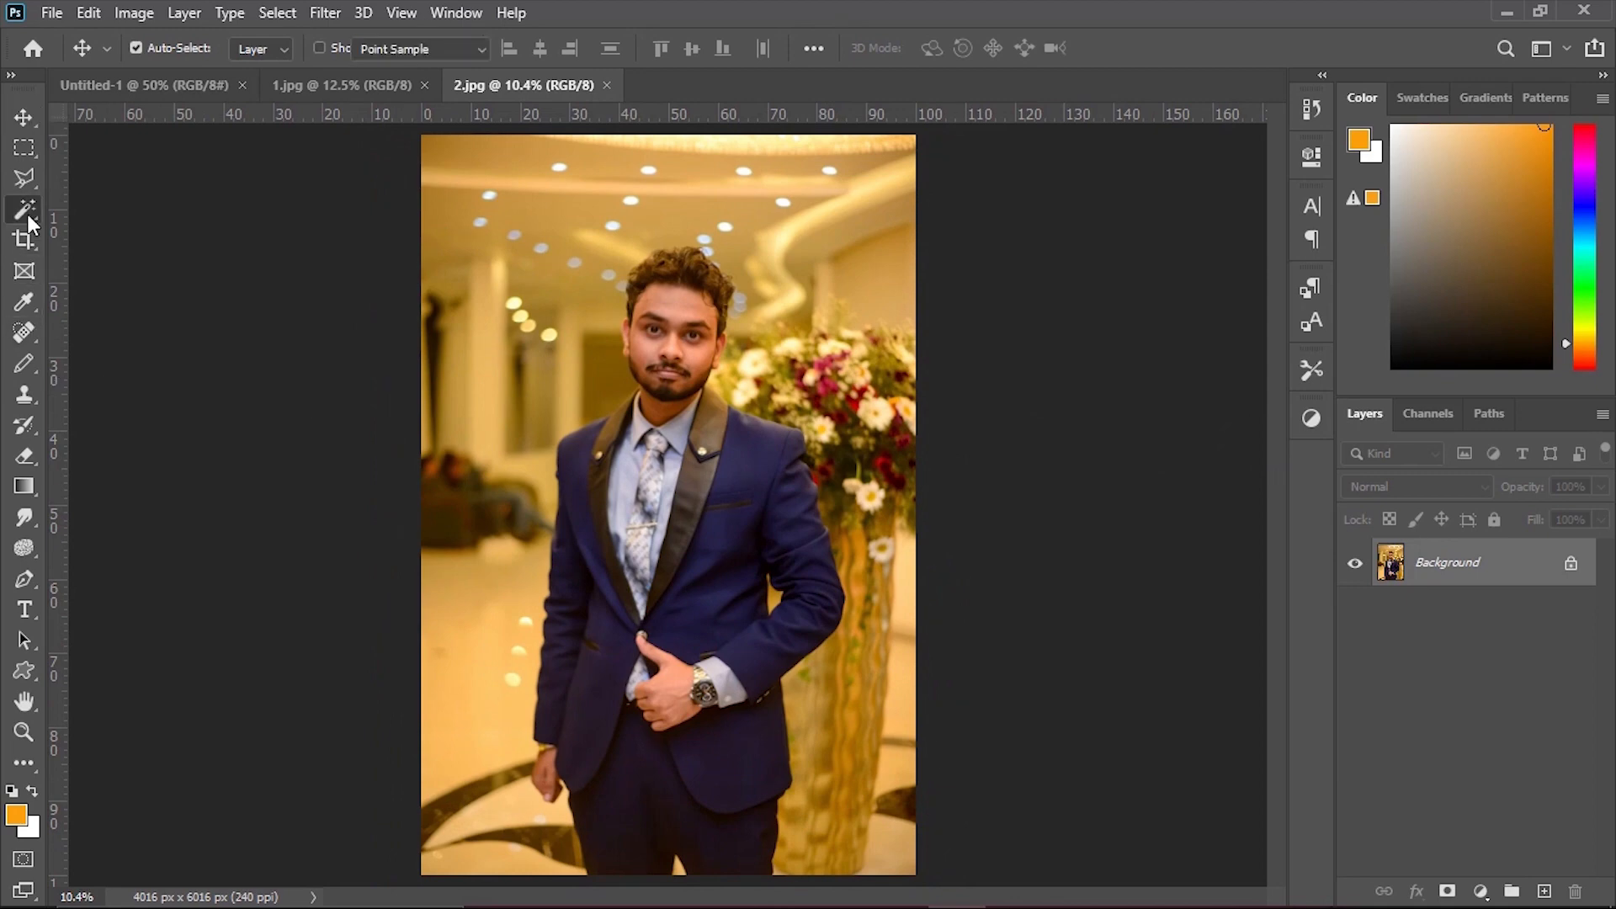
{"action": "left_click", "coordinate": [27, 217]}
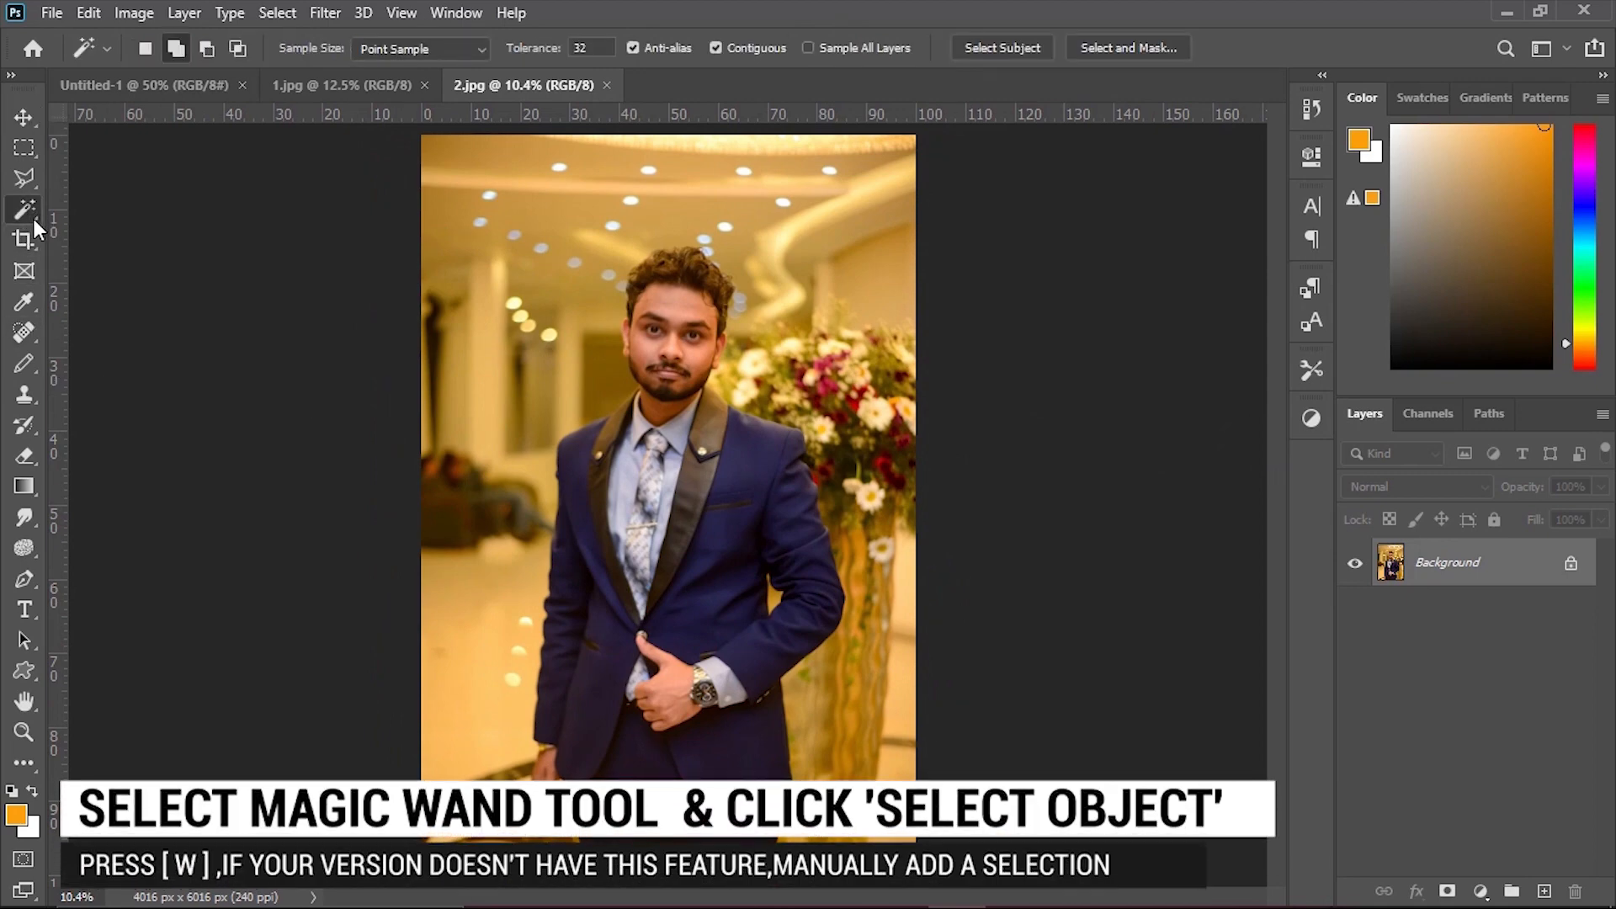
{"action": "left_click", "coordinate": [995, 46]}
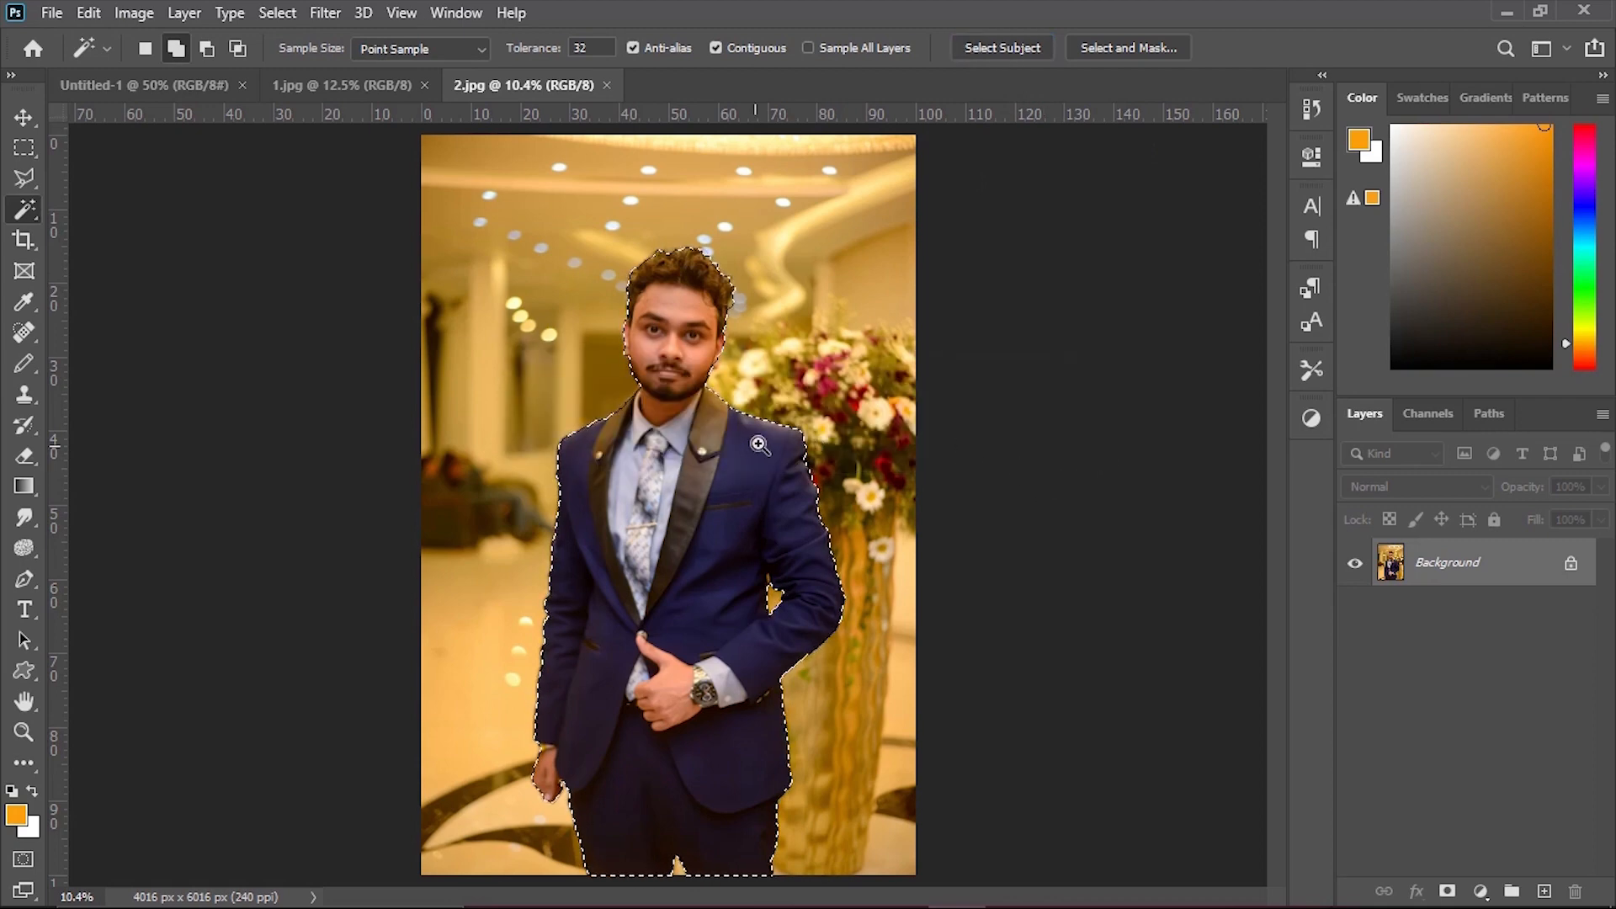
Open the selection in Select and Mask and refine the hair edge along the top of the head with the Refine Edge Brush.
{"action": "left_click_drag", "start_coordinate": [759, 445], "coordinate": [851, 447]}
{"action": "left_click_drag", "start_coordinate": [731, 271], "coordinate": [707, 665]}
{"action": "left_click_drag", "start_coordinate": [739, 568], "coordinate": [808, 602]}
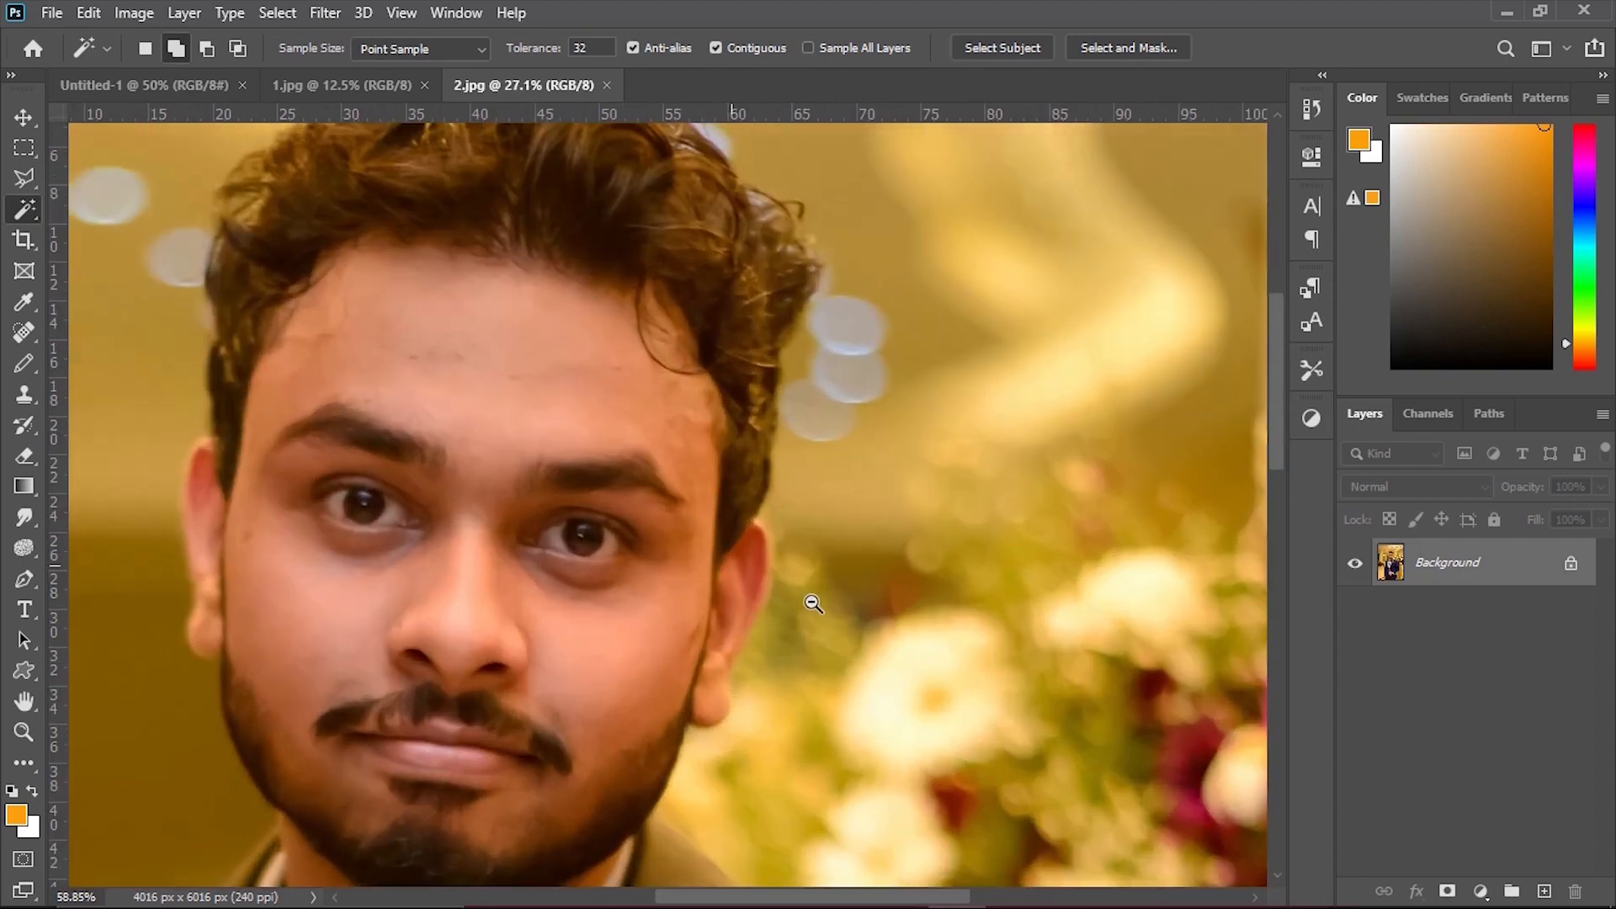
{"action": "left_click", "coordinate": [1120, 48]}
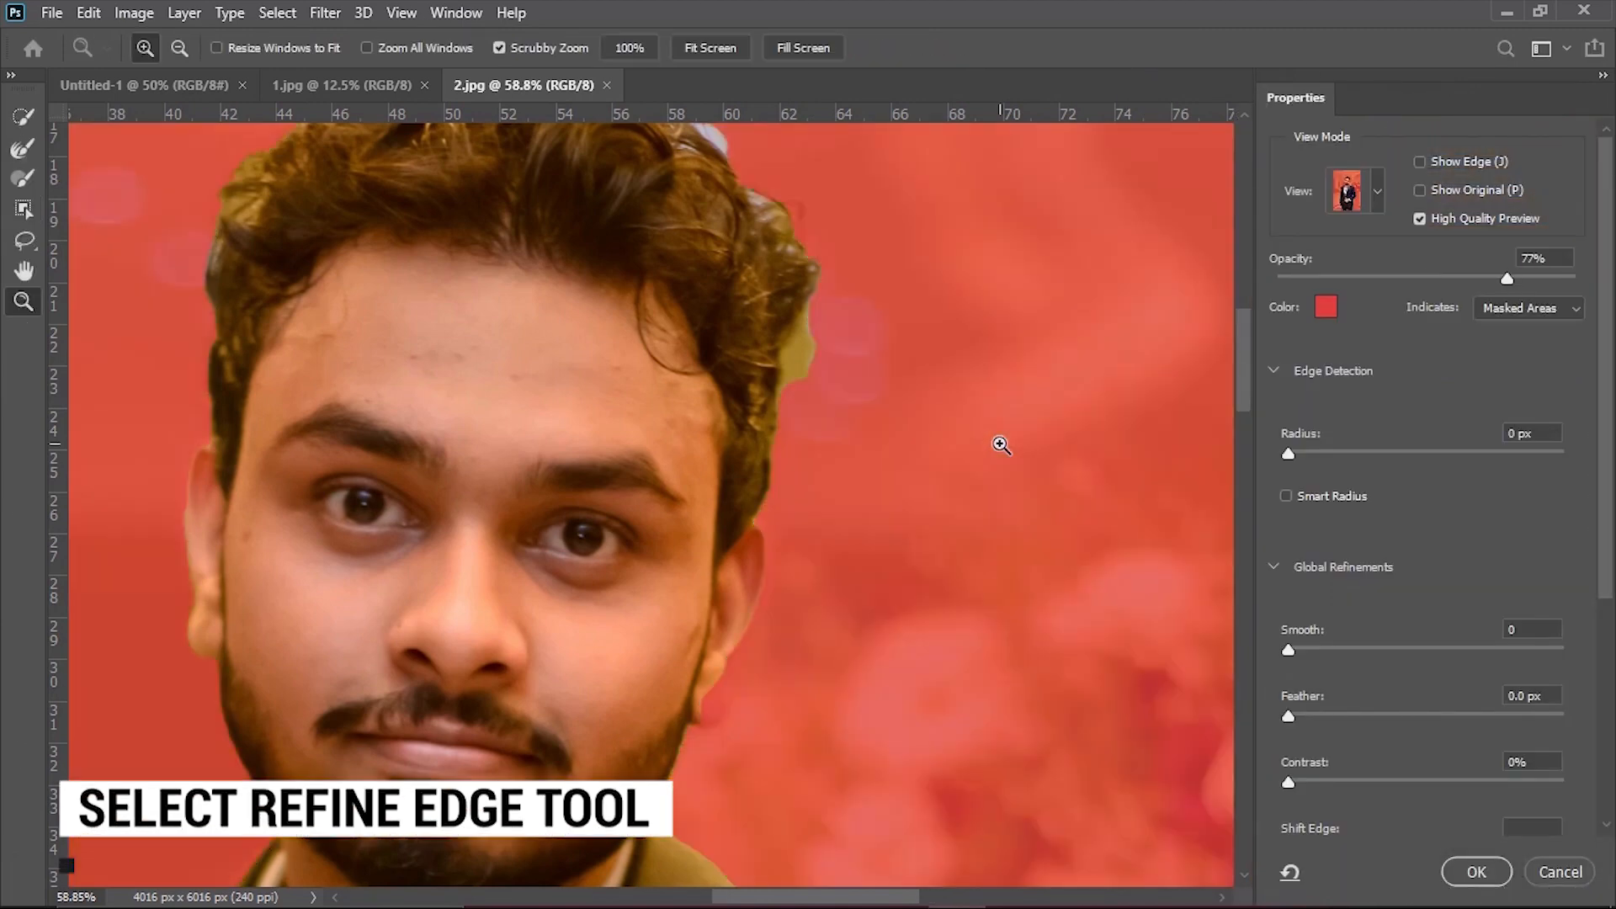
{"action": "left_click_drag", "start_coordinate": [1000, 443], "coordinate": [931, 469]}
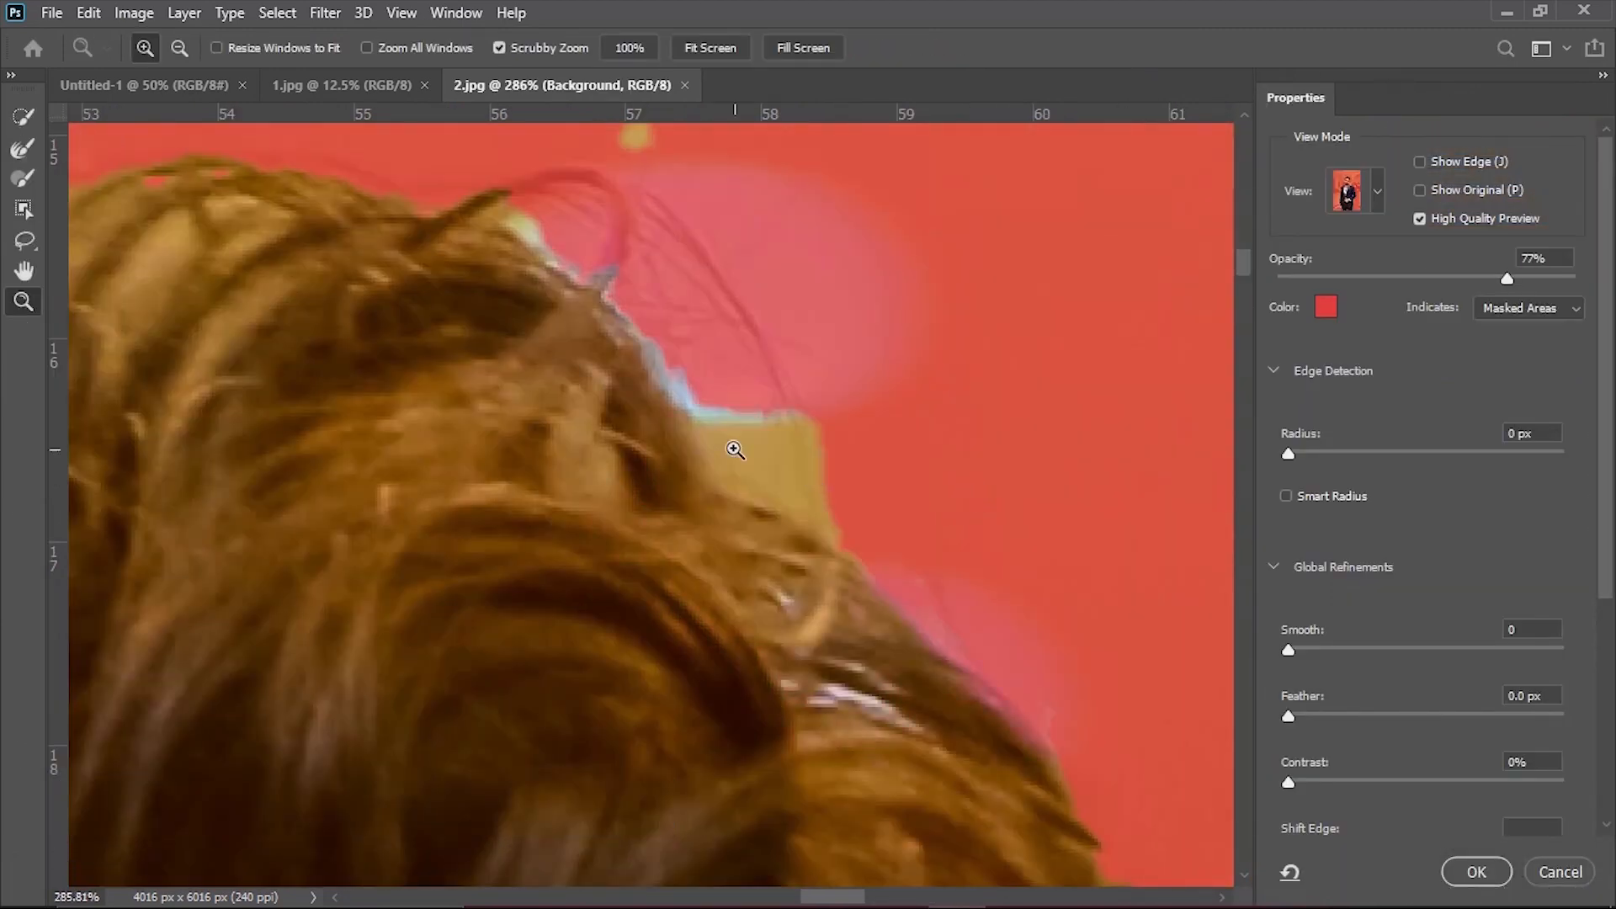
{"action": "left_click_drag", "start_coordinate": [727, 419], "coordinate": [759, 432]}
{"action": "left_click", "coordinate": [23, 148]}
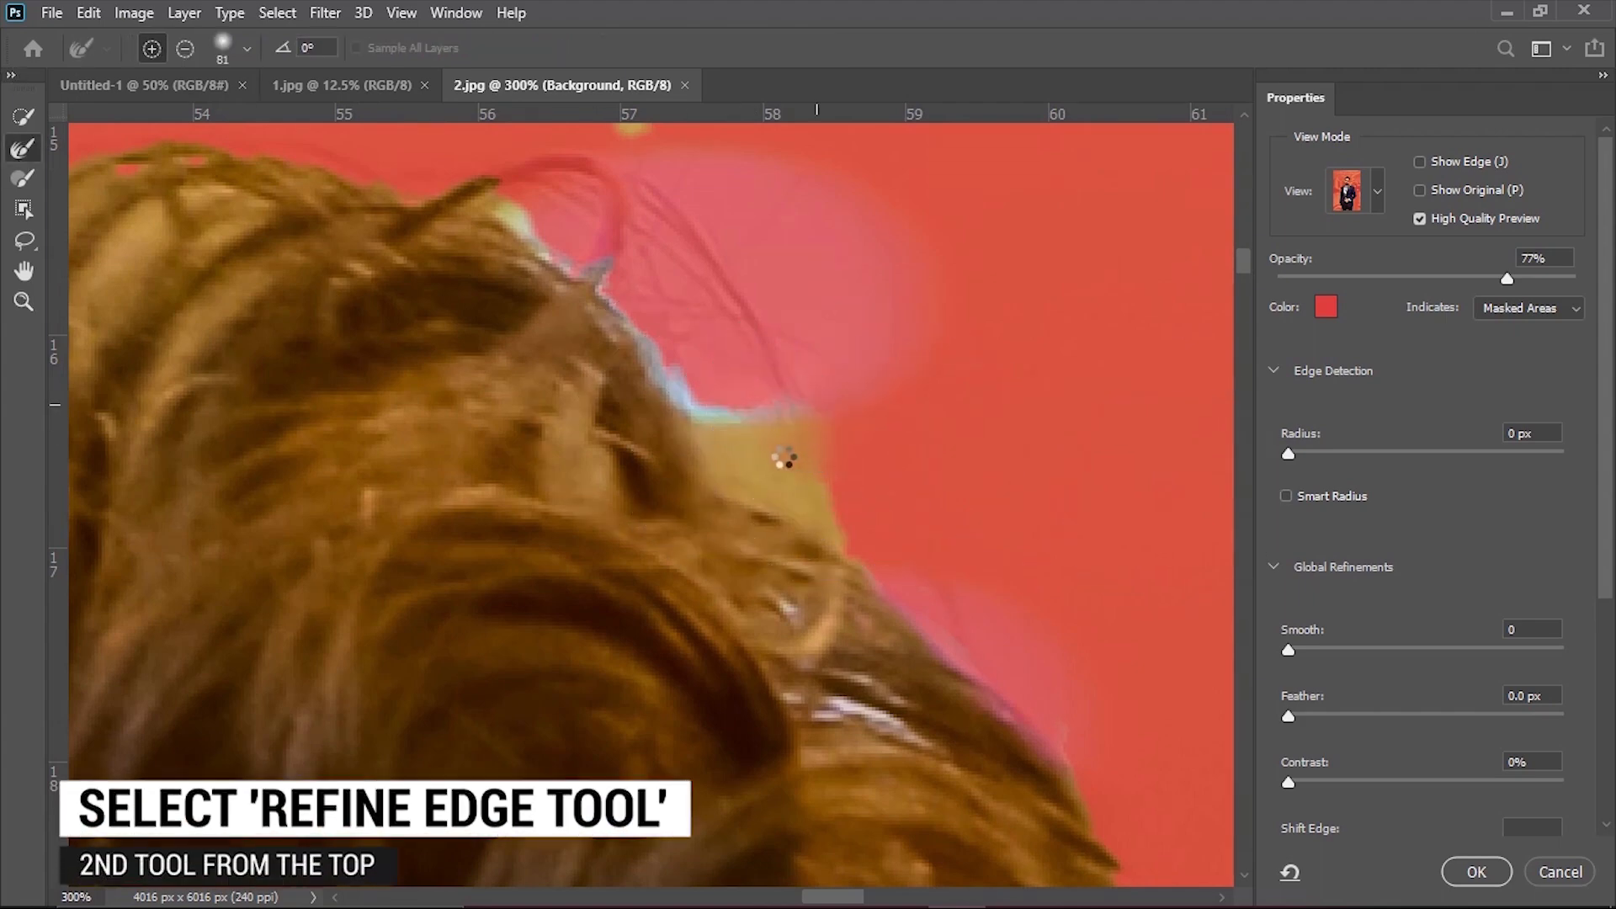
{"action": "left_click_drag", "start_coordinate": [816, 490], "coordinate": [738, 455]}
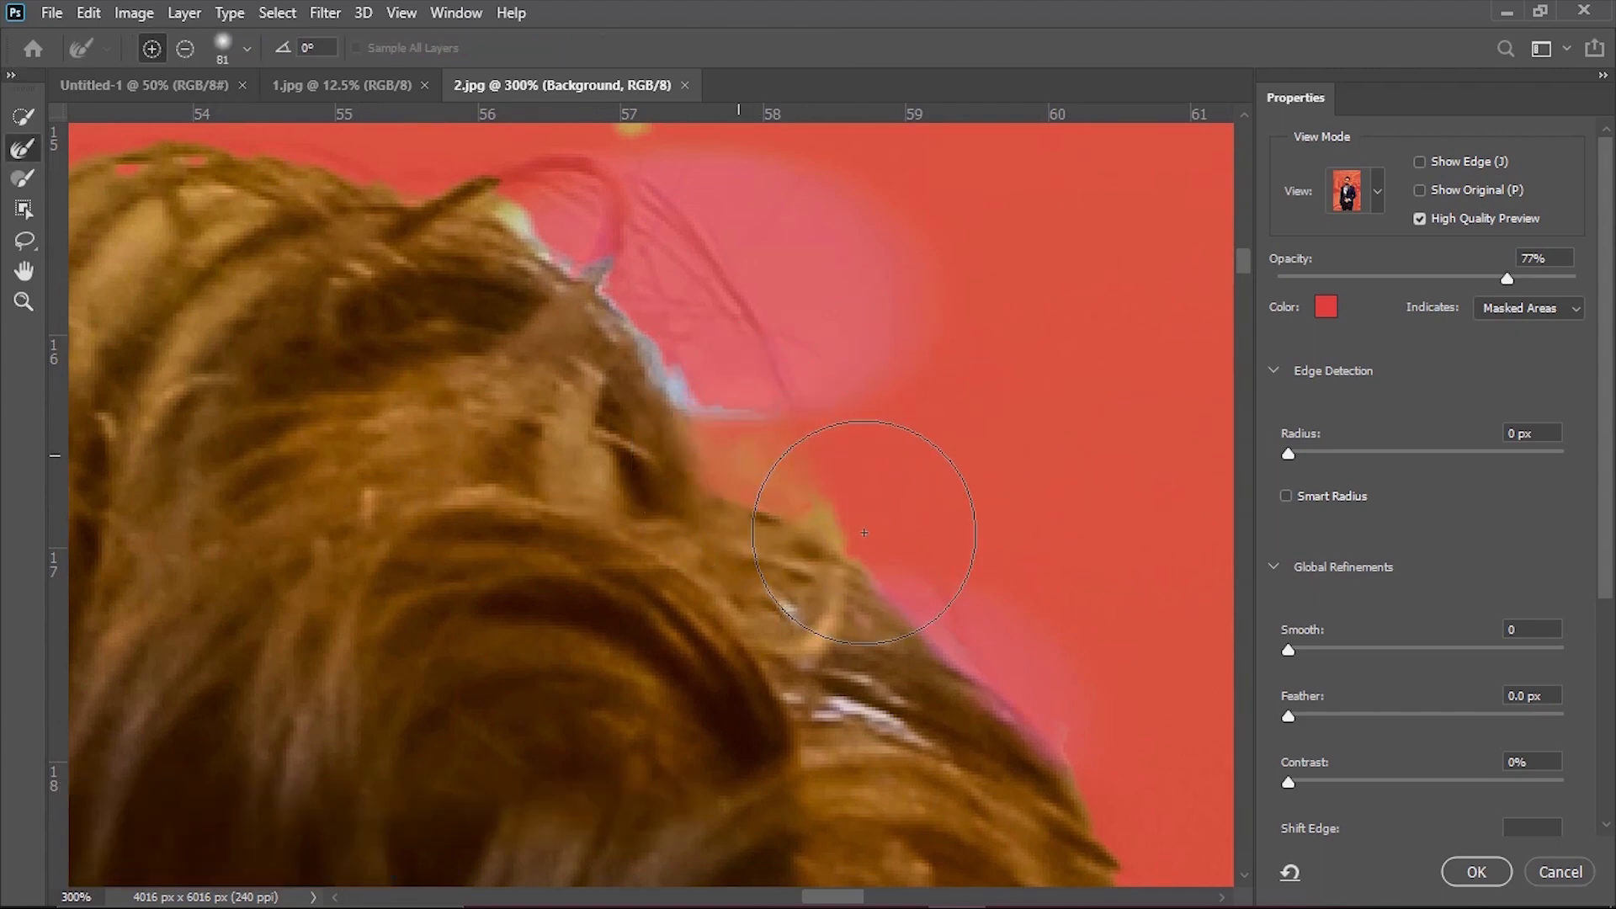
{"action": "mouse_move", "coordinate": [920, 587]}
{"action": "left_mouse_down"}
{"action": "mouse_move", "coordinate": [804, 541]}
{"action": "mouse_move", "coordinate": [699, 371]}
{"action": "mouse_move", "coordinate": [822, 502]}
{"action": "left_mouse_up"}
{"action": "mouse_move", "coordinate": [775, 579]}
{"action": "left_mouse_down"}
{"action": "mouse_move", "coordinate": [681, 561]}
{"action": "mouse_move", "coordinate": [798, 599]}
{"action": "left_mouse_up"}
{"action": "left_click_drag", "start_coordinate": [779, 198], "coordinate": [938, 510]}
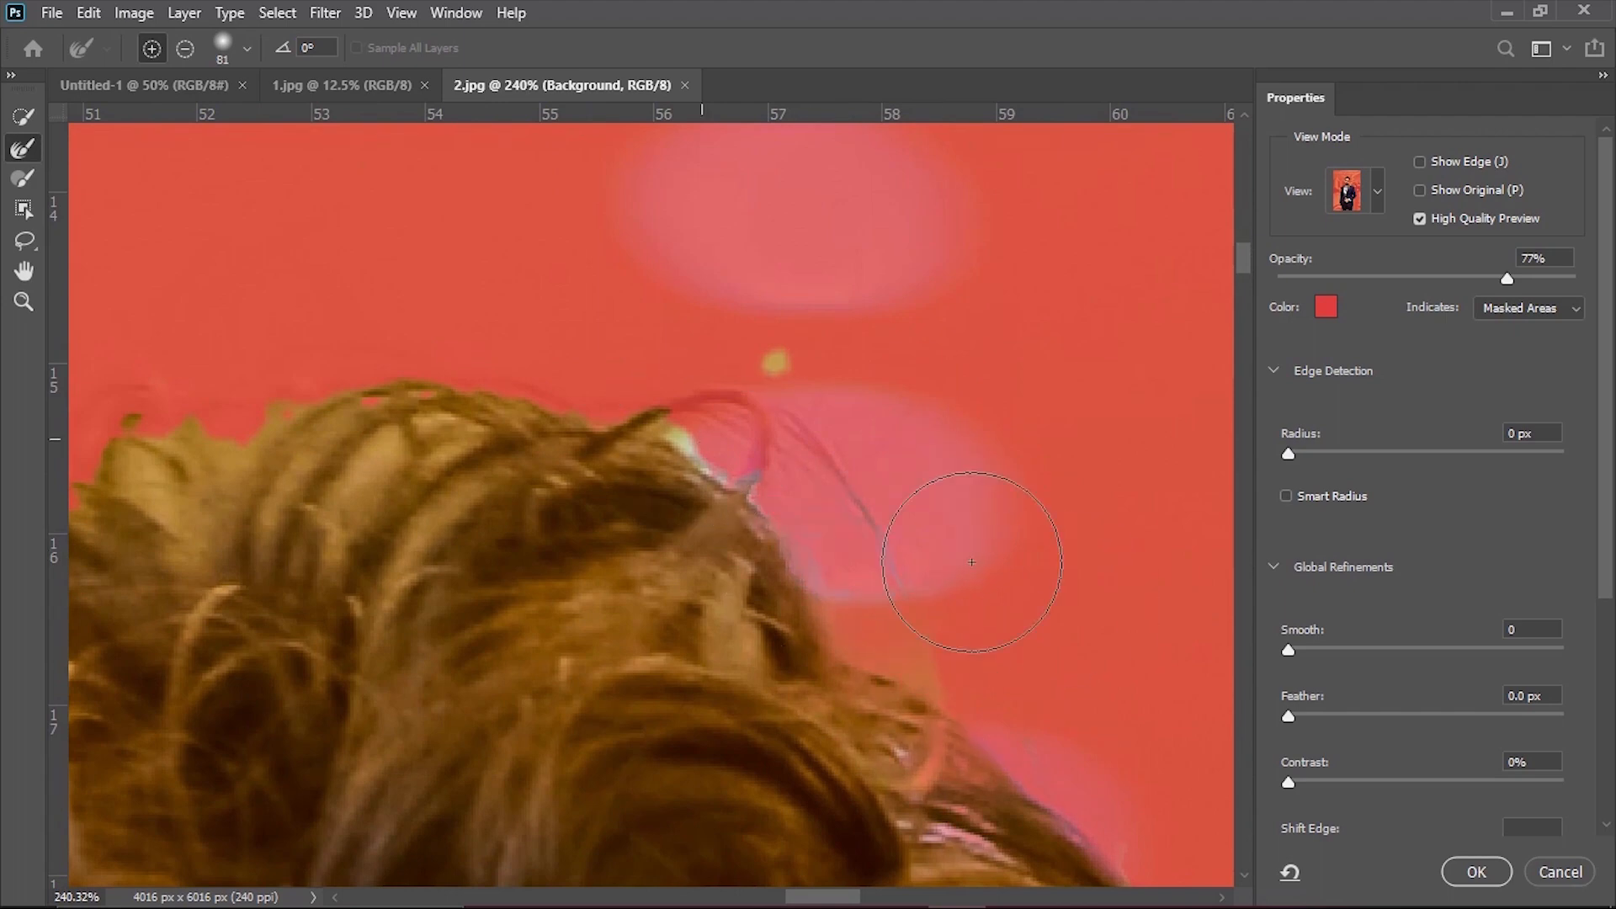
Refine the selection edge along the curls on the image's right side of the head.
{"action": "left_click_drag", "start_coordinate": [1010, 627], "coordinate": [875, 653]}
{"action": "left_click_drag", "start_coordinate": [892, 704], "coordinate": [496, 316]}
{"action": "left_click_drag", "start_coordinate": [661, 345], "coordinate": [815, 364]}
{"action": "left_click_drag", "start_coordinate": [851, 415], "coordinate": [749, 187]}
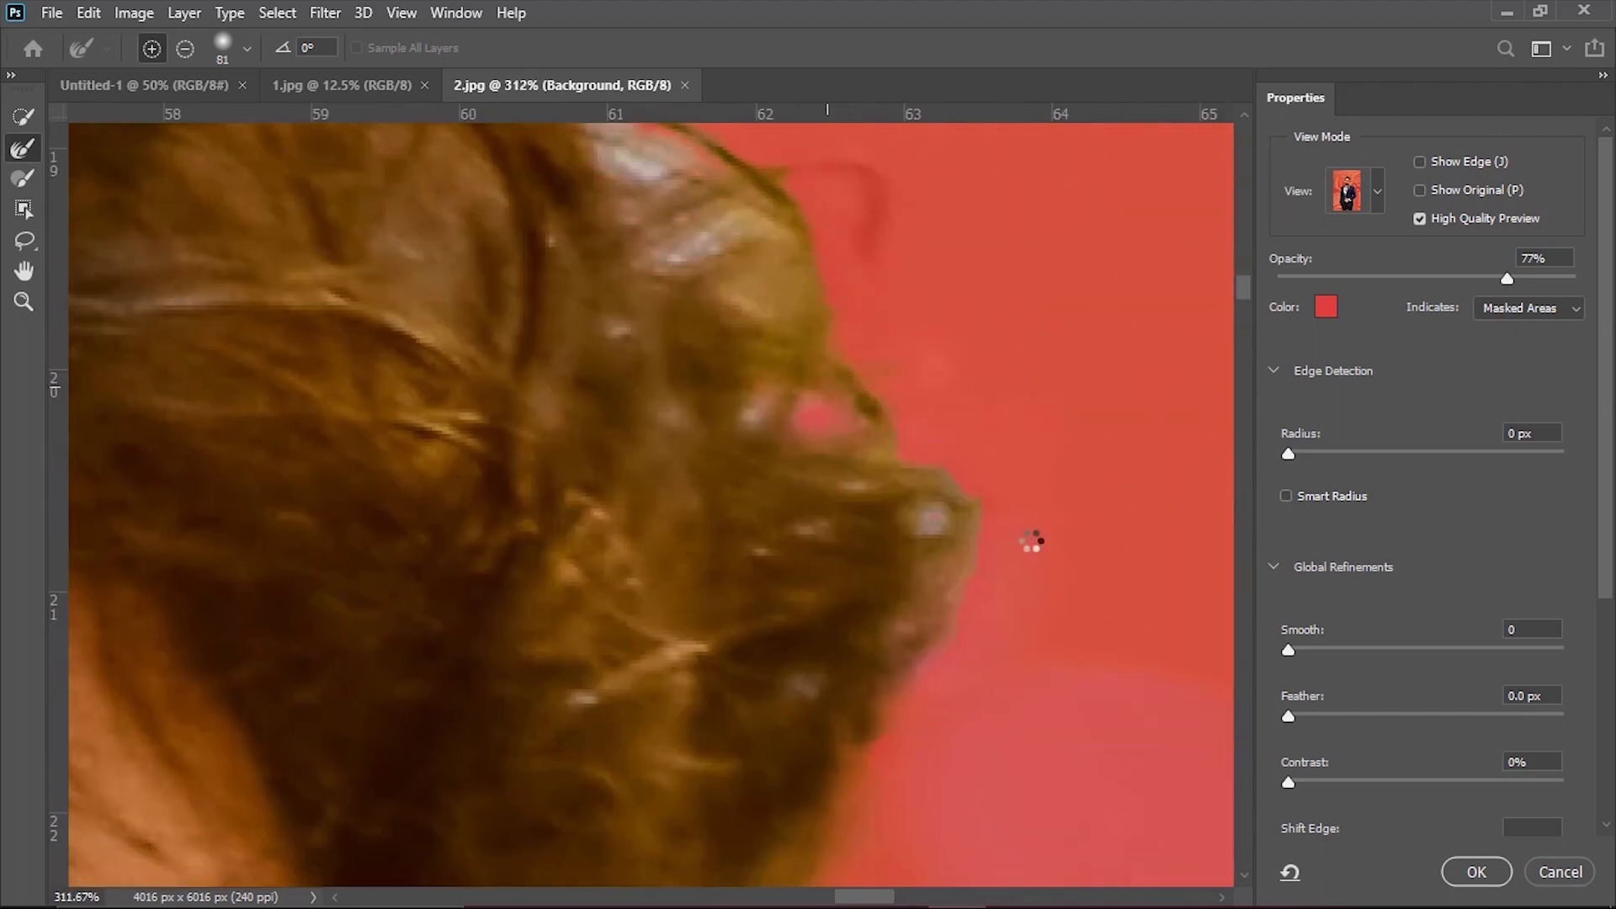
{"action": "left_click_drag", "start_coordinate": [892, 758], "coordinate": [833, 300]}
{"action": "left_click_drag", "start_coordinate": [1138, 757], "coordinate": [635, 658]}
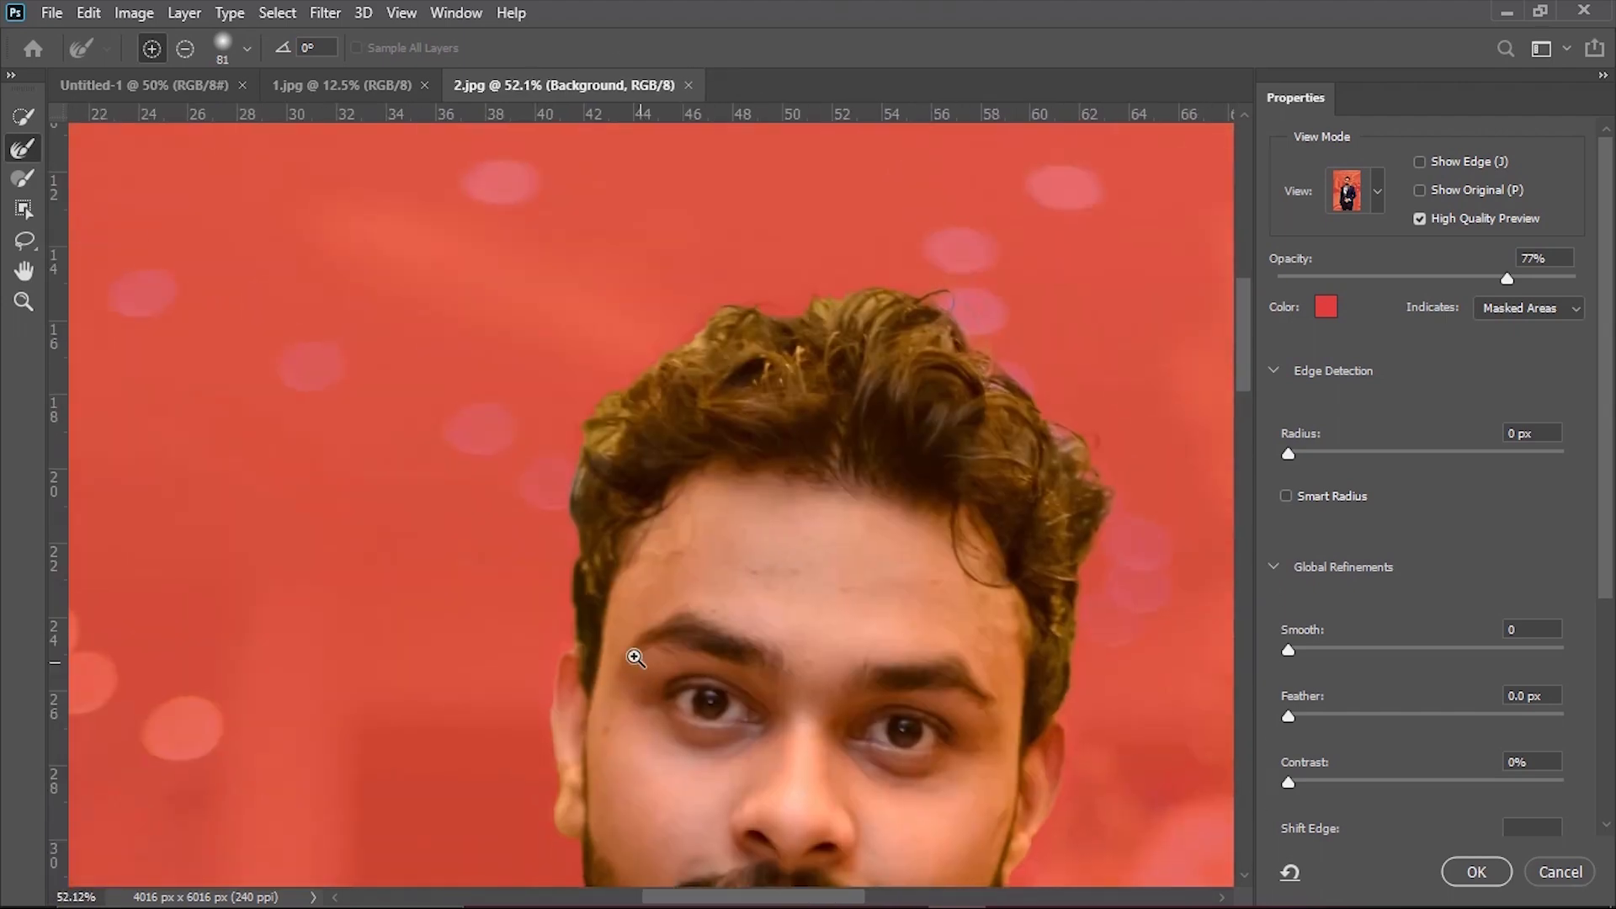
Refine the selection edge of the hair on the image's left side of the head.
{"action": "left_click_drag", "start_coordinate": [594, 462], "coordinate": [694, 473]}
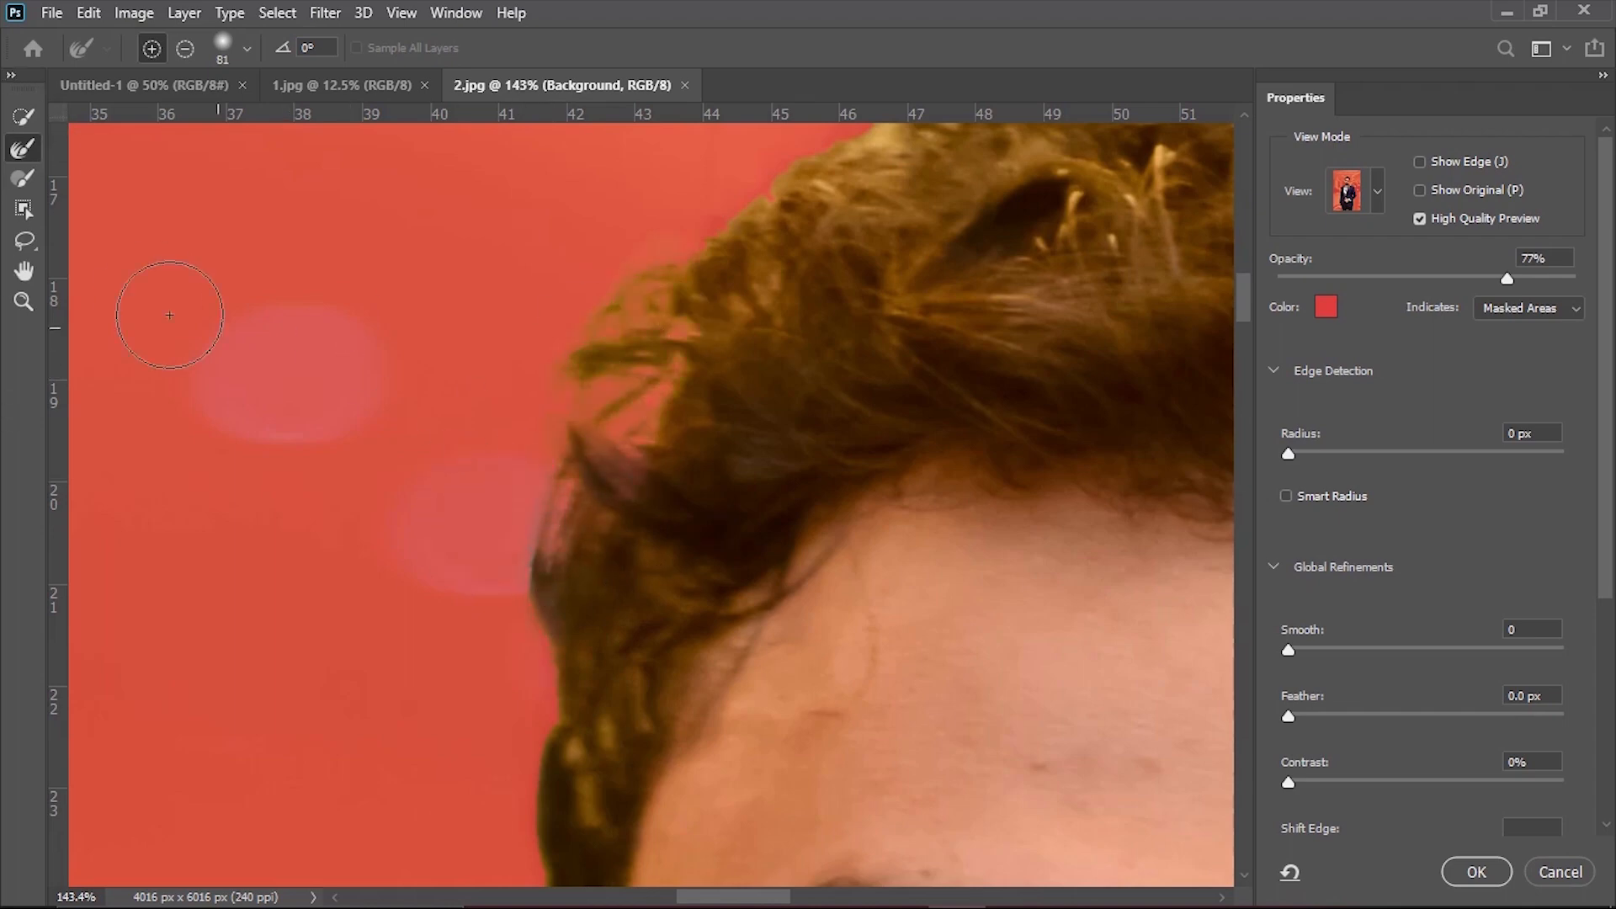
{"action": "left_click_drag", "start_coordinate": [1044, 497], "coordinate": [690, 505]}
{"action": "left_click_drag", "start_coordinate": [938, 497], "coordinate": [841, 169]}
Refine the selection edge around the lowered hand and the adjoining jacket hem.
{"action": "left_click_drag", "start_coordinate": [867, 791], "coordinate": [768, 488]}
{"action": "left_click_drag", "start_coordinate": [286, 656], "coordinate": [631, 573]}
{"action": "left_click_drag", "start_coordinate": [470, 174], "coordinate": [541, 447]}
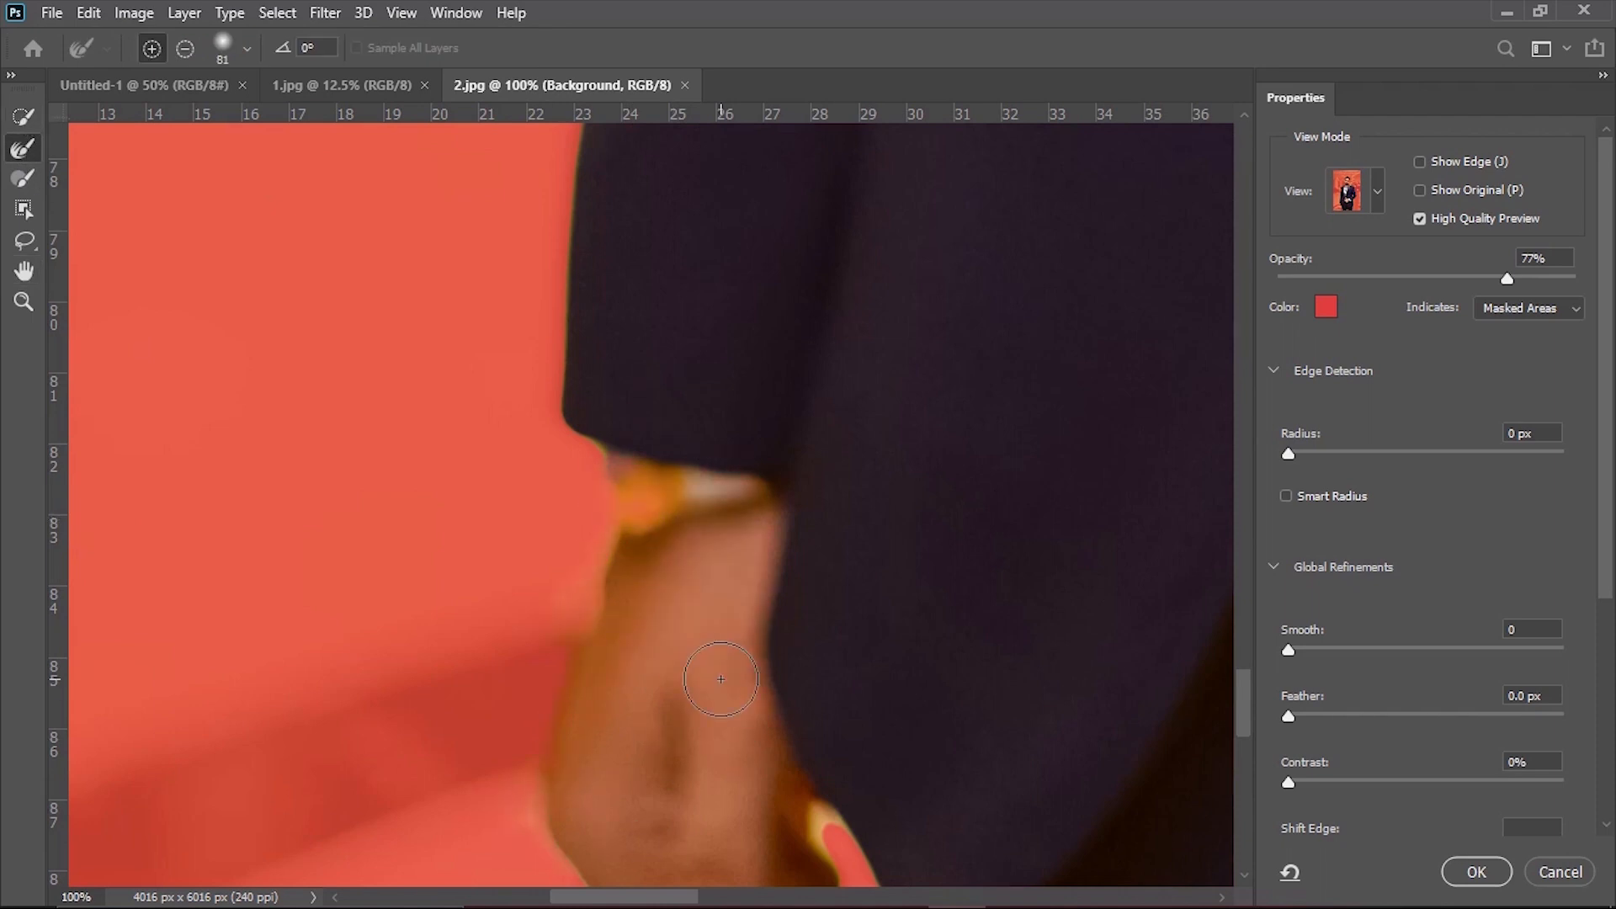
{"action": "left_click_drag", "start_coordinate": [565, 620], "coordinate": [496, 193]}
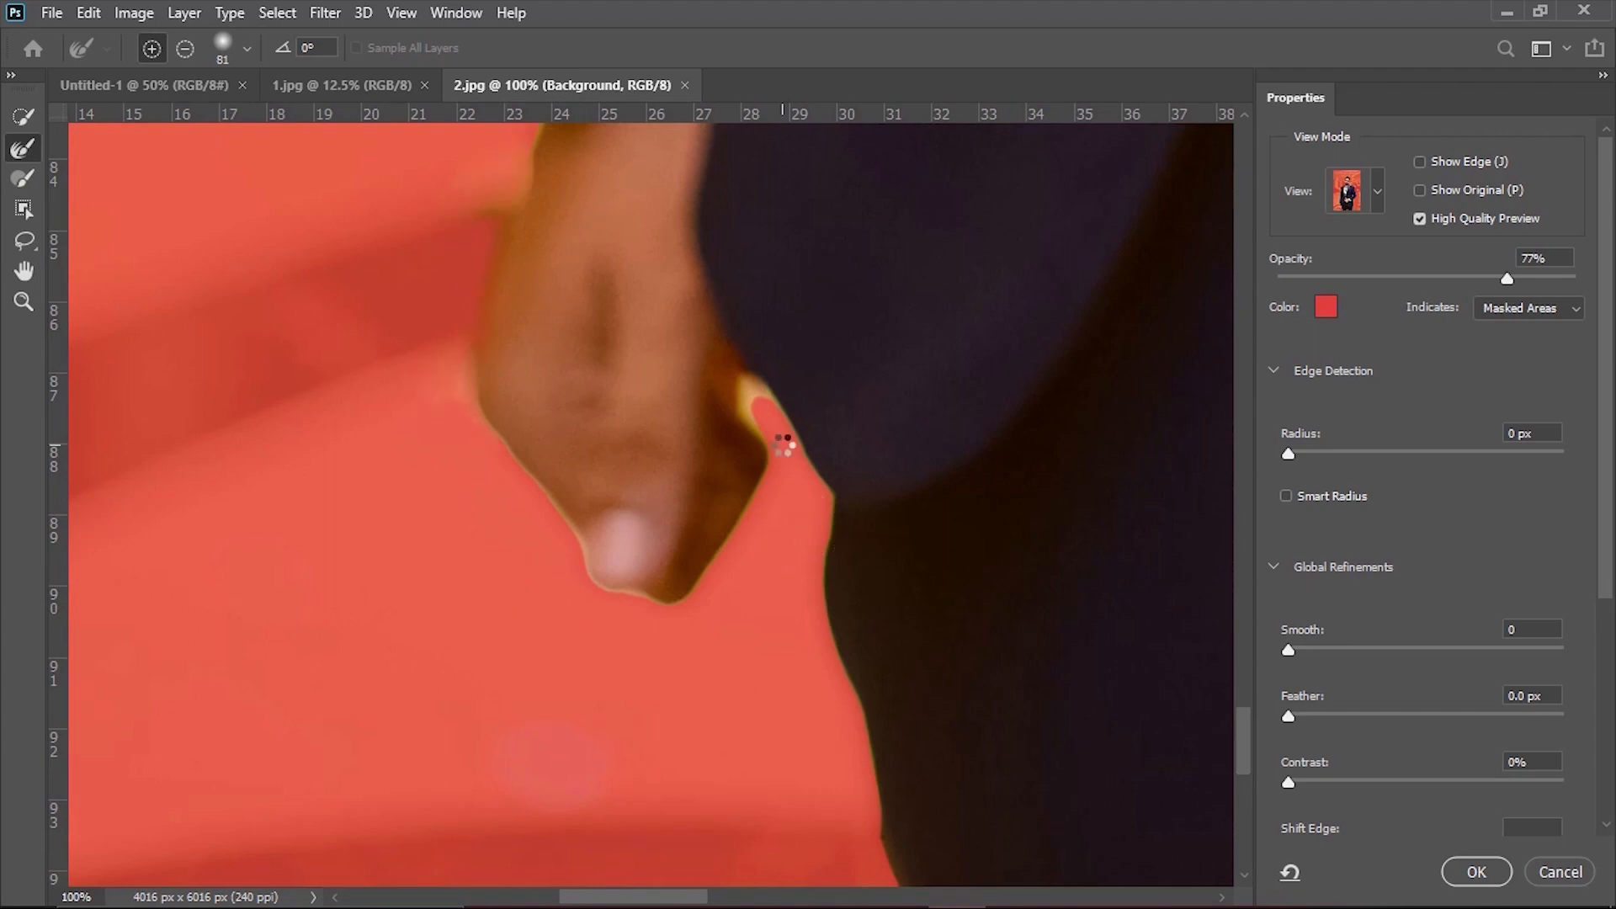
{"action": "left_click_drag", "start_coordinate": [840, 665], "coordinate": [505, 421]}
Subtract the leftover background in the gap between the bent arm and the torso using a 7 px brush.
{"action": "left_click_drag", "start_coordinate": [927, 252], "coordinate": [797, 603]}
{"action": "left_click_drag", "start_coordinate": [1213, 252], "coordinate": [1173, 671]}
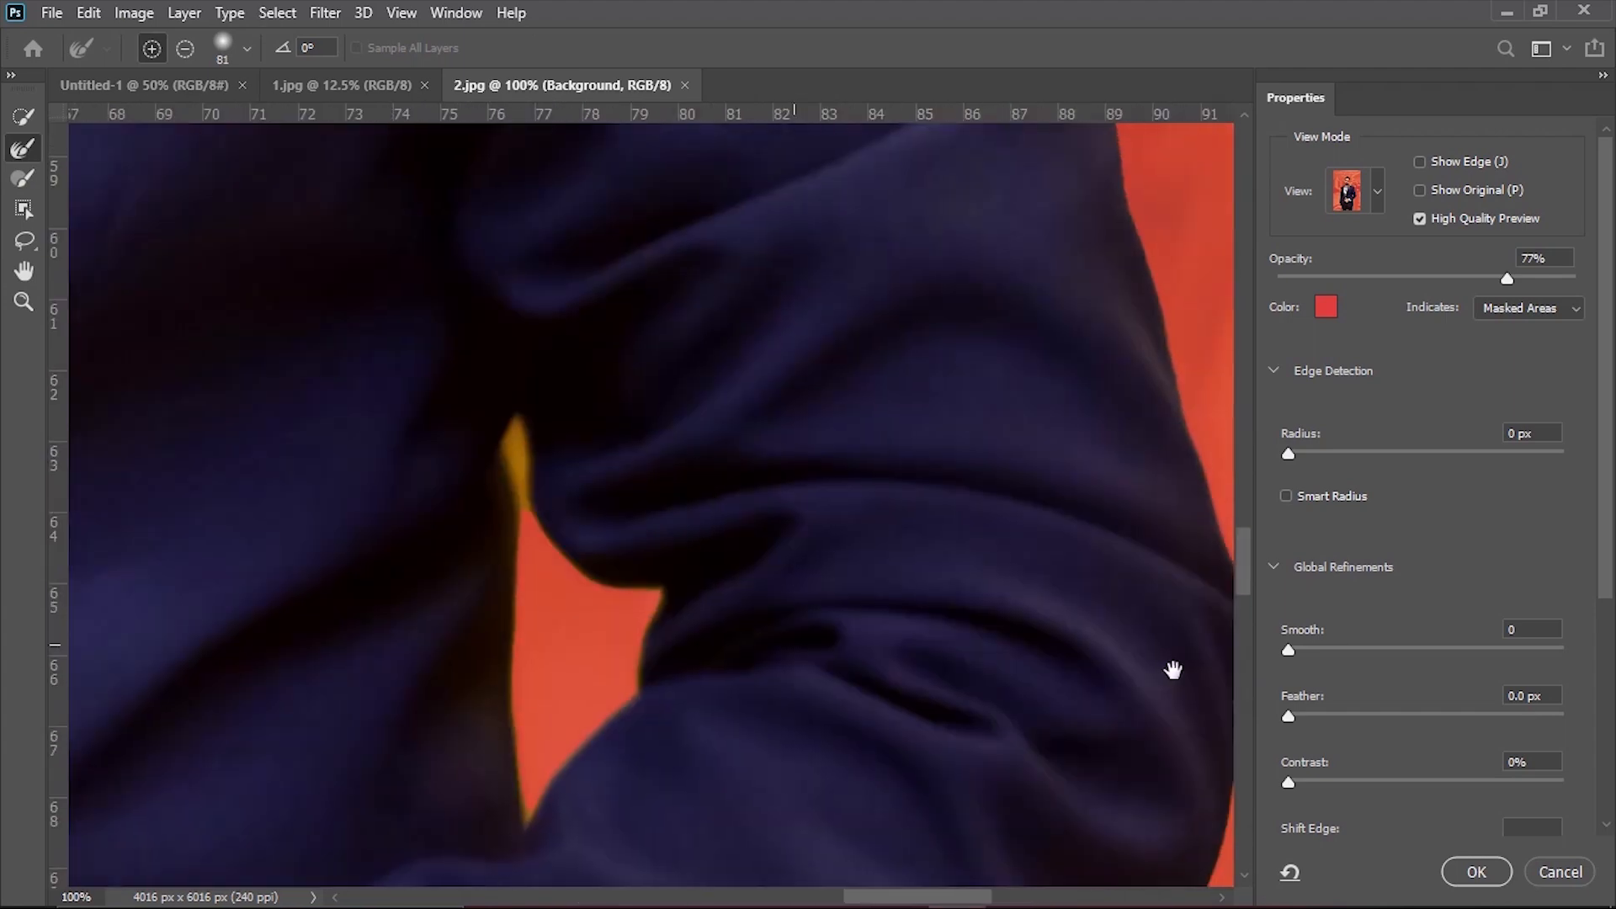
{"action": "mouse_move", "coordinate": [528, 548]}
{"action": "left_mouse_down"}
{"action": "mouse_move", "coordinate": [589, 560]}
{"action": "mouse_move", "coordinate": [588, 623]}
{"action": "mouse_move", "coordinate": [721, 678]}
{"action": "left_mouse_up"}
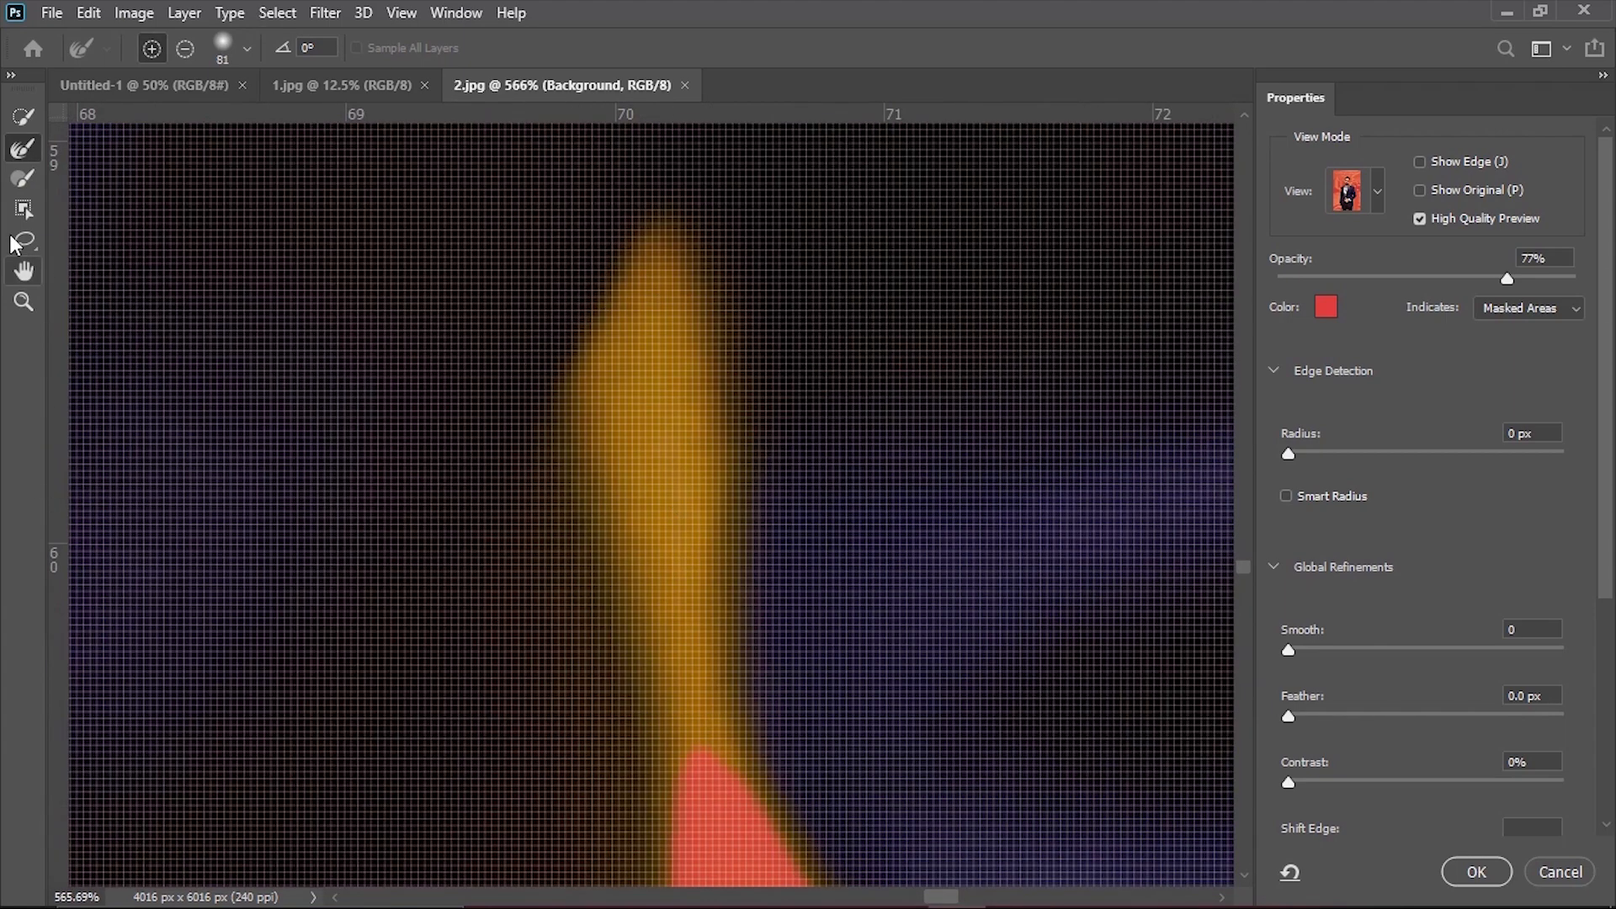
{"action": "key", "text": "b"}
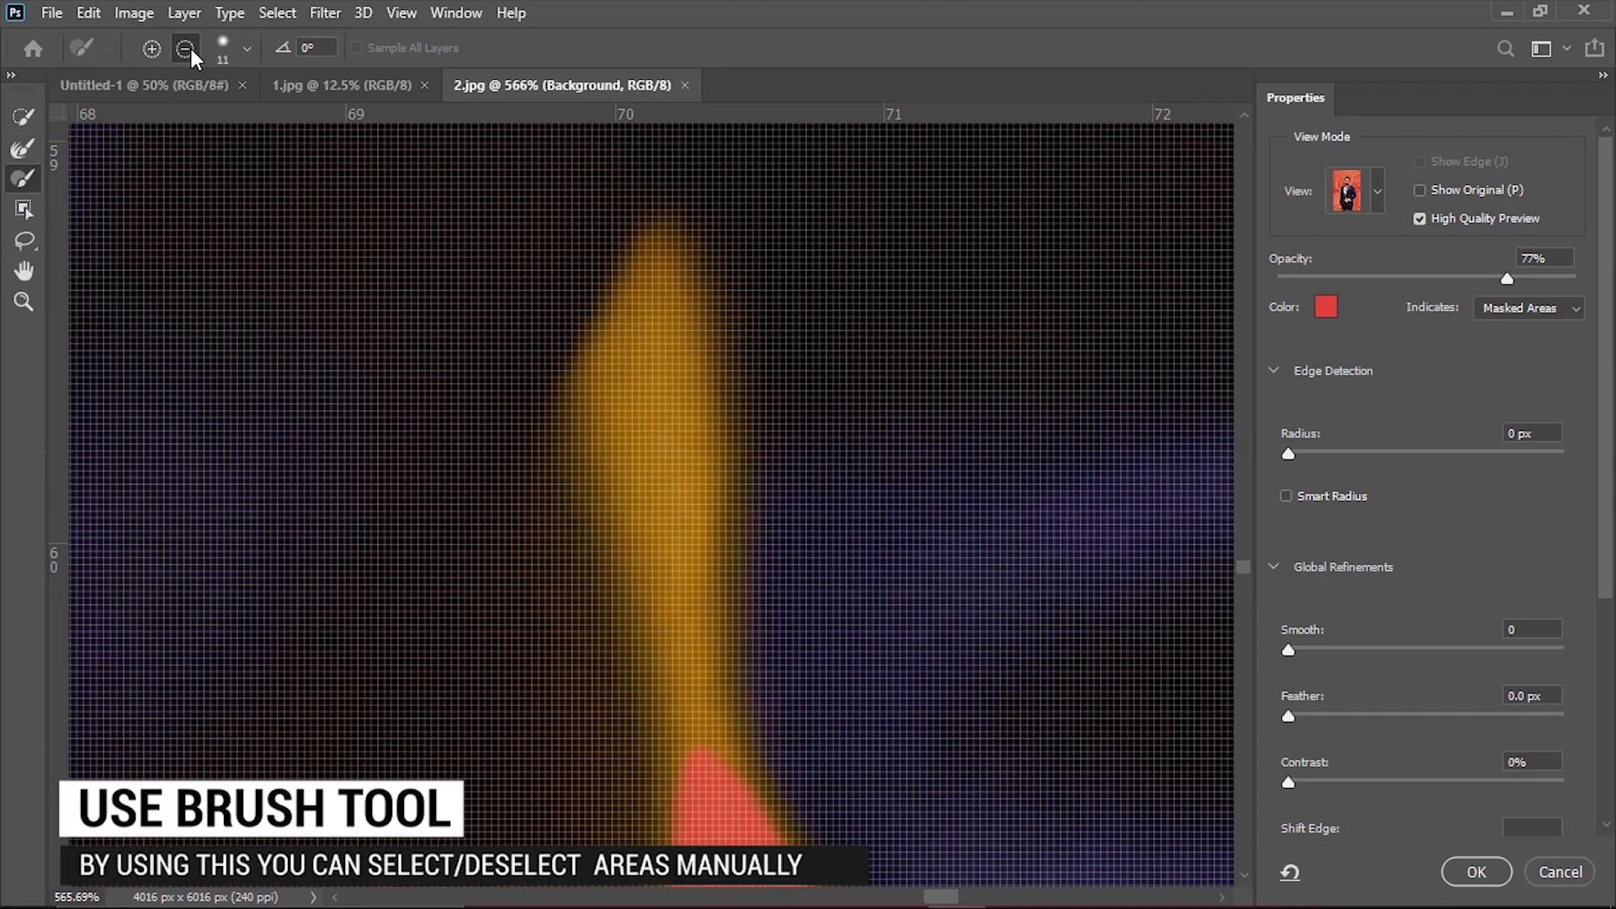
{"action": "left_click", "coordinate": [243, 59]}
{"action": "left_click_drag", "start_coordinate": [126, 116], "coordinate": [120, 116]}
{"action": "left_click", "coordinate": [632, 348]}
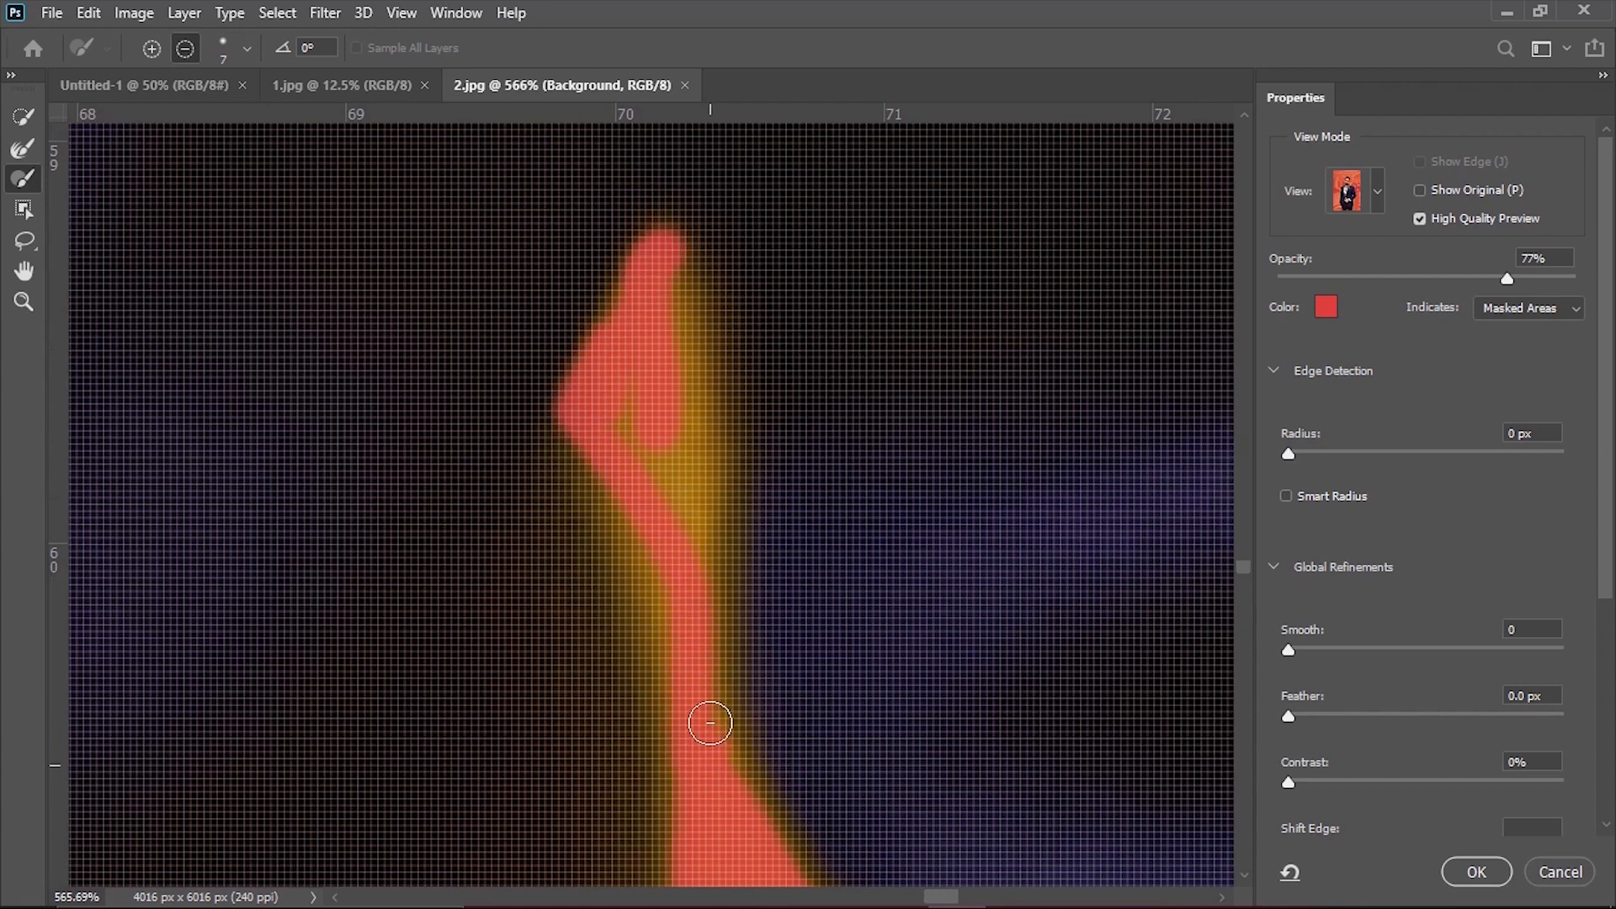
{"action": "left_click_drag", "start_coordinate": [668, 656], "coordinate": [688, 552]}
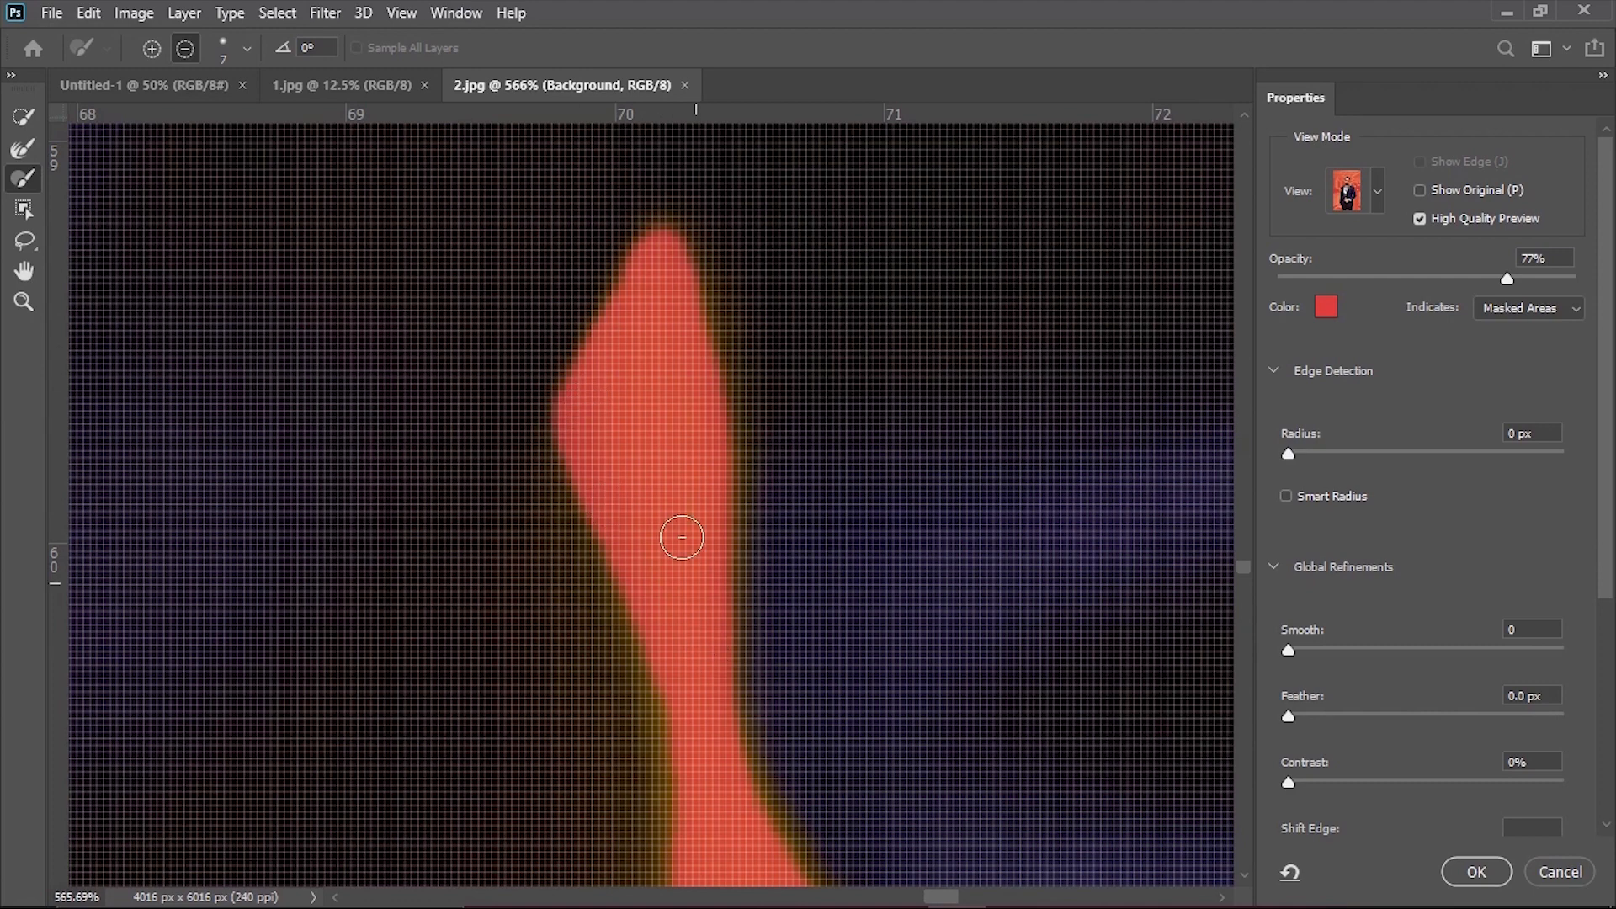
Set the brush back to add mode and touch up the upper-right hair edge with the Refine Edge Brush.
{"action": "left_click", "coordinate": [247, 48]}
{"action": "left_click", "coordinate": [157, 51]}
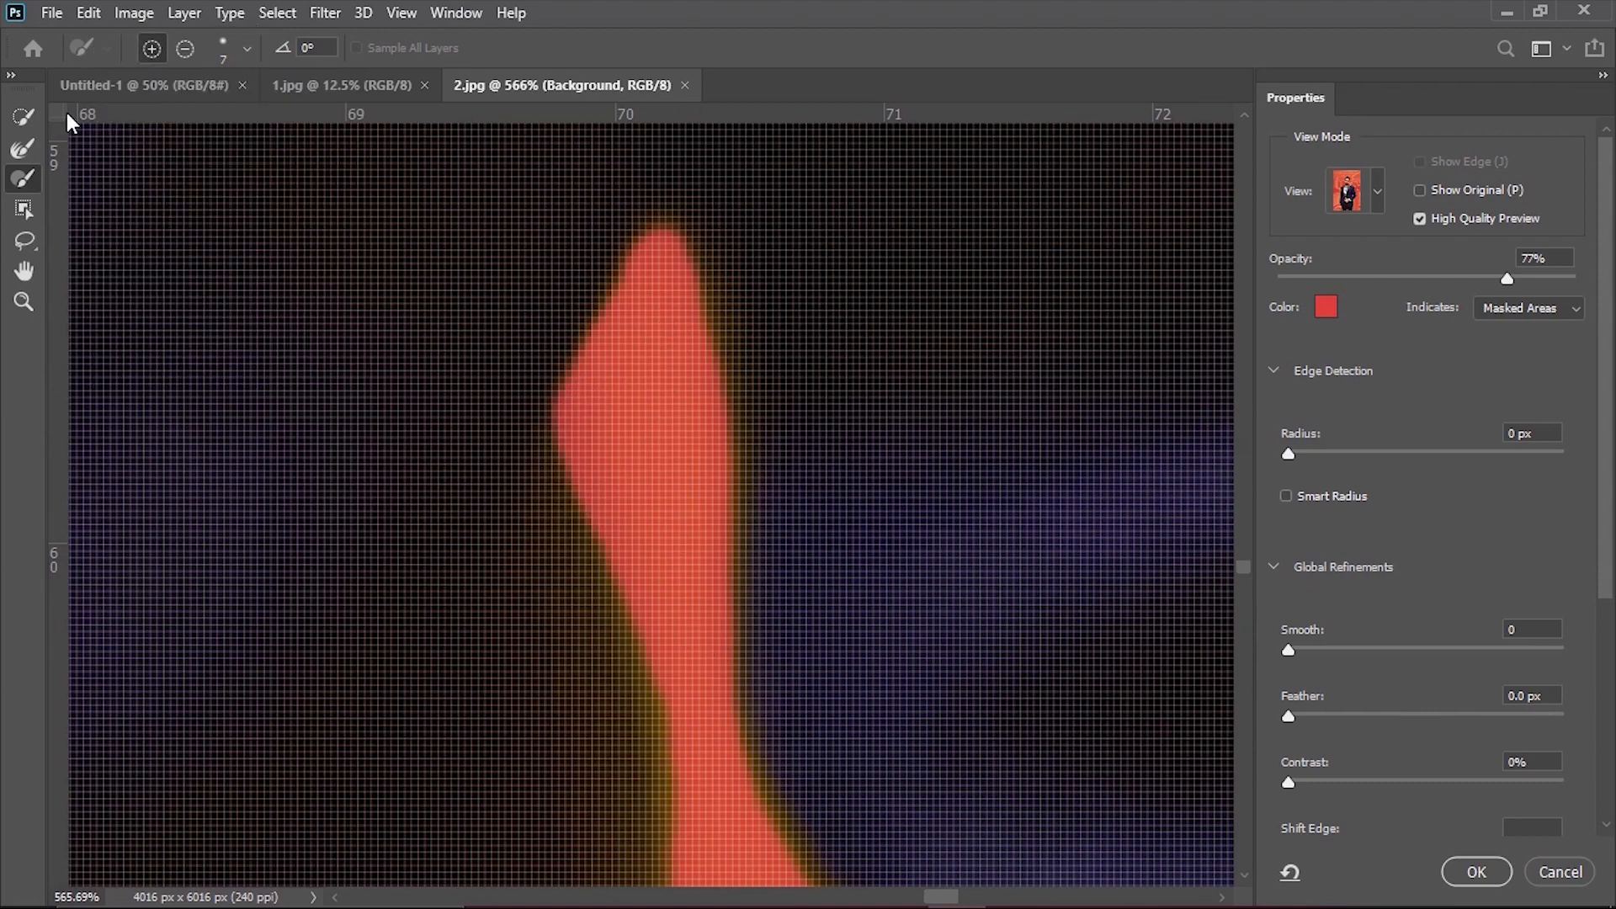
{"action": "left_click", "coordinate": [17, 151]}
{"action": "mouse_move", "coordinate": [585, 268]}
{"action": "left_mouse_down"}
{"action": "mouse_move", "coordinate": [422, 357]}
{"action": "mouse_move", "coordinate": [219, 370]}
{"action": "left_mouse_up"}
{"action": "left_click_drag", "start_coordinate": [606, 337], "coordinate": [671, 797]}
{"action": "left_click_drag", "start_coordinate": [993, 366], "coordinate": [1098, 860]}
{"action": "left_click_drag", "start_coordinate": [505, 278], "coordinate": [800, 668]}
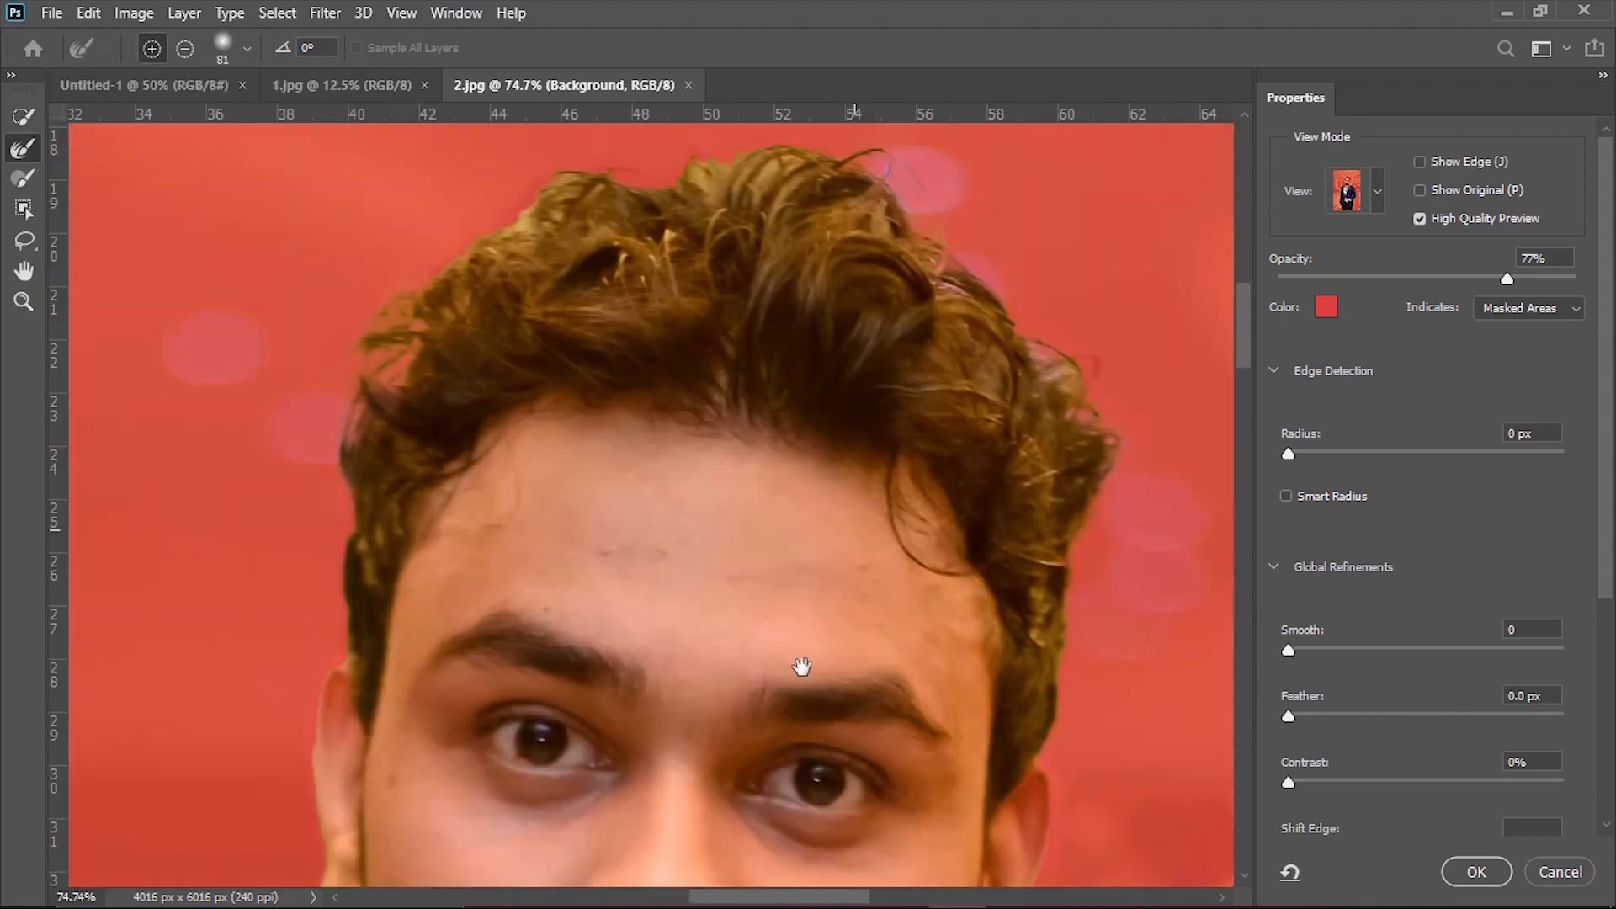
{"action": "left_click_drag", "start_coordinate": [324, 590], "coordinate": [589, 617]}
{"action": "left_click_drag", "start_coordinate": [693, 552], "coordinate": [421, 555]}
{"action": "left_click_drag", "start_coordinate": [682, 551], "coordinate": [955, 564]}
{"action": "left_click_drag", "start_coordinate": [888, 282], "coordinate": [846, 541]}
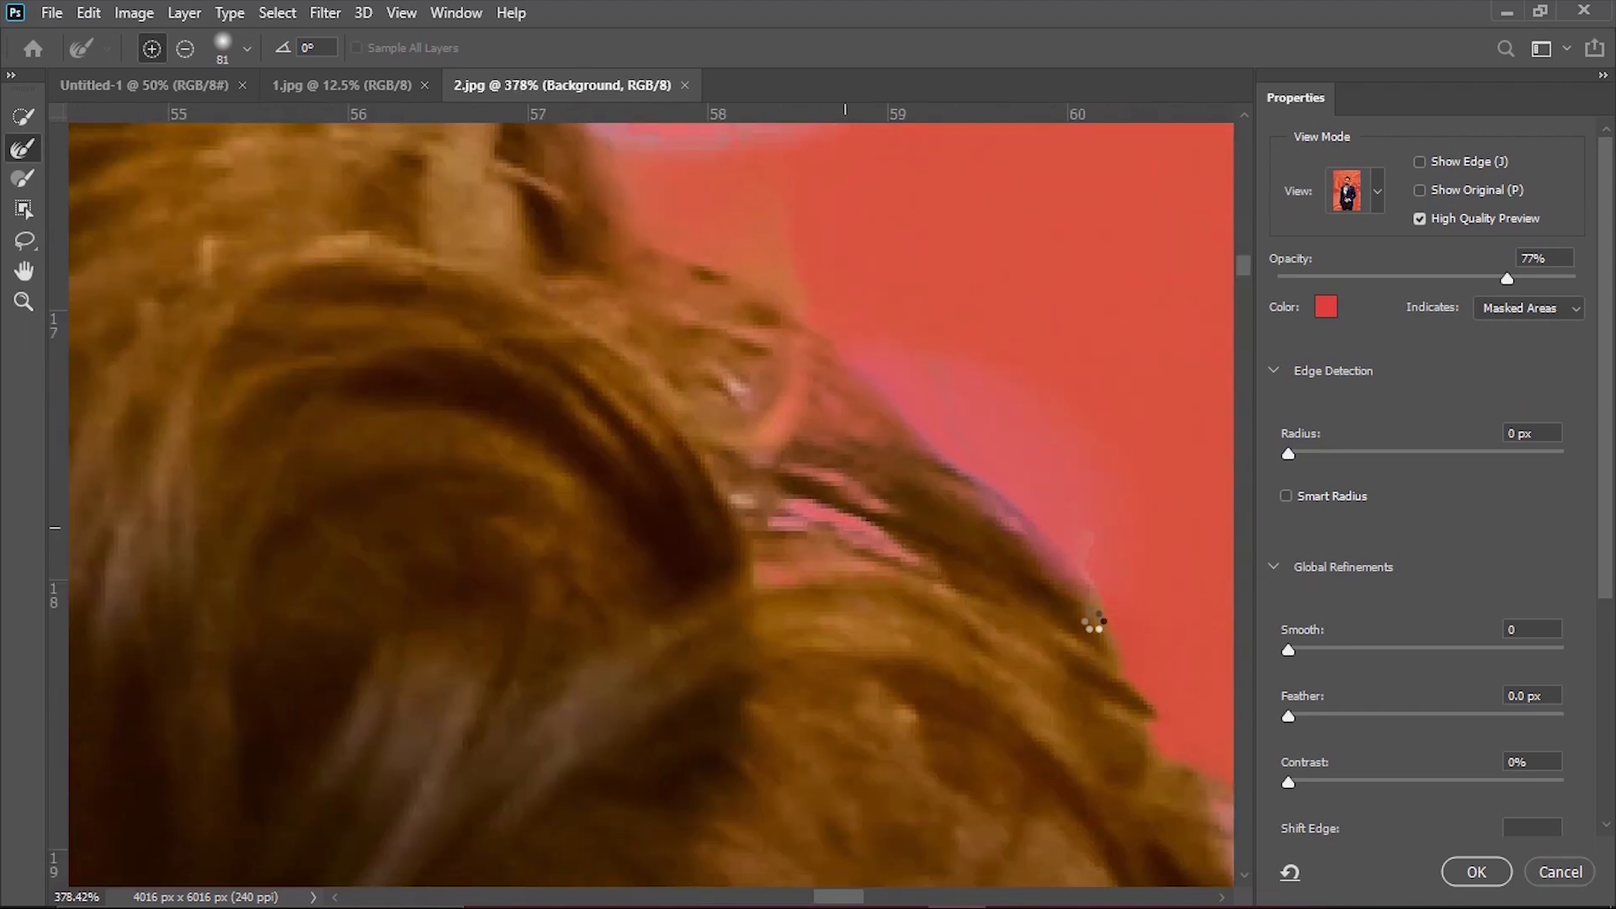
{"action": "left_click_drag", "start_coordinate": [1094, 620], "coordinate": [859, 354]}
{"action": "mouse_move", "coordinate": [1061, 572]}
{"action": "left_mouse_down"}
{"action": "mouse_move", "coordinate": [928, 583]}
{"action": "mouse_move", "coordinate": [1076, 586]}
{"action": "left_mouse_up"}
{"action": "left_click_drag", "start_coordinate": [1016, 139], "coordinate": [1013, 581]}
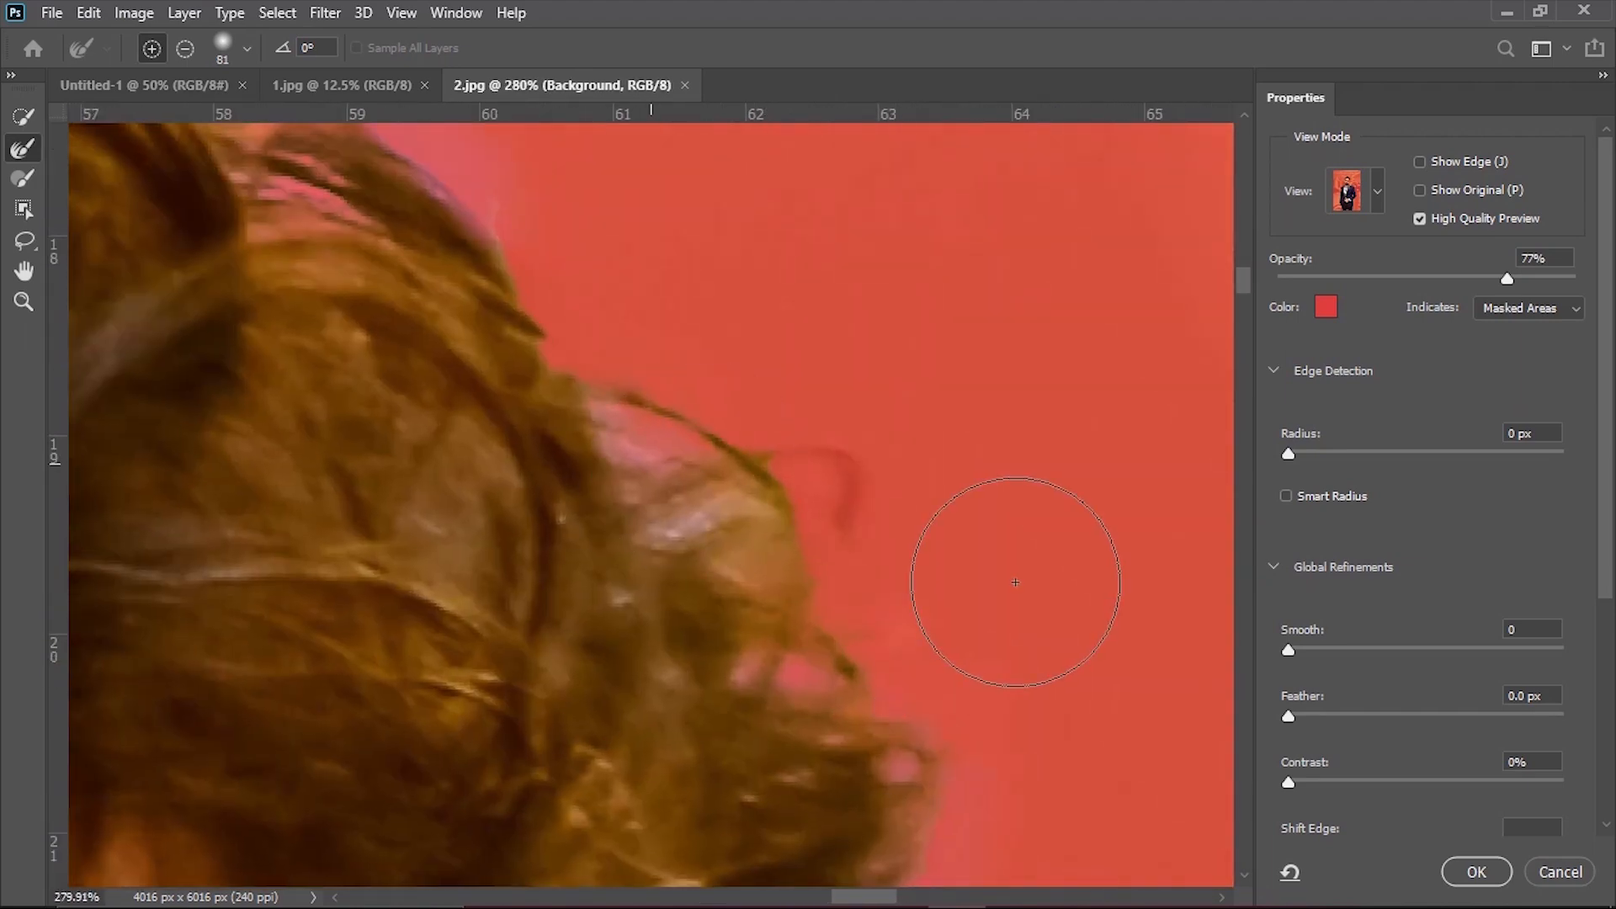
{"action": "left_click_drag", "start_coordinate": [692, 513], "coordinate": [426, 611]}
Check the whole masked figure and apply the Select and Mask refinements to the selection.
{"action": "left_click", "coordinate": [25, 269]}
{"action": "left_click_drag", "start_coordinate": [606, 783], "coordinate": [698, 210]}
{"action": "left_click_drag", "start_coordinate": [825, 472], "coordinate": [606, 488]}
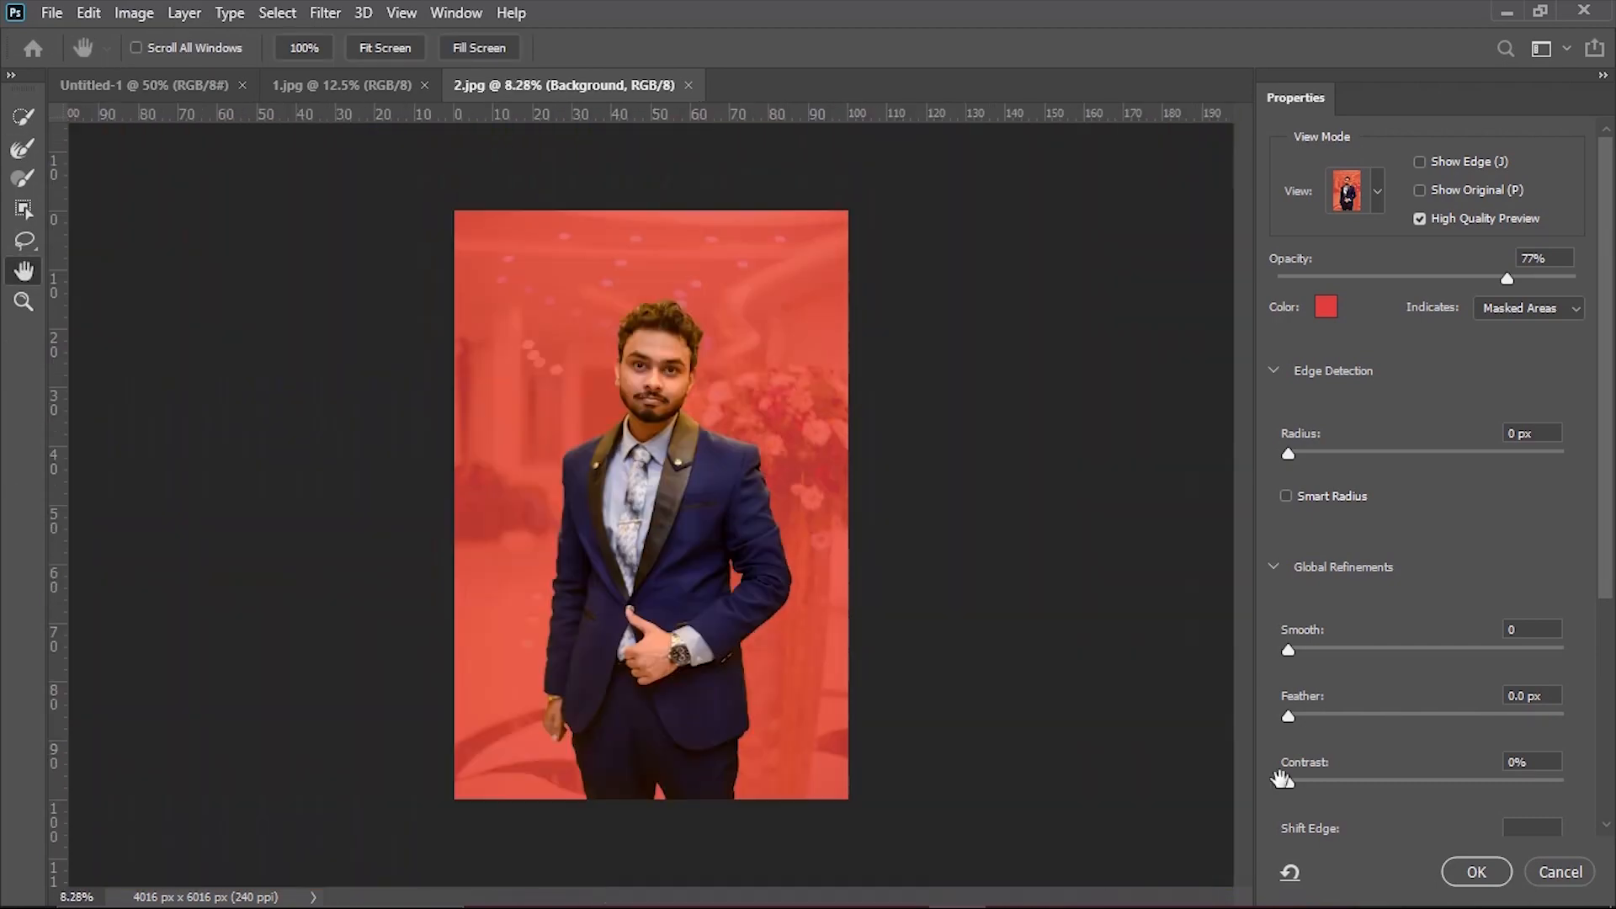
{"action": "left_click", "coordinate": [1477, 872]}
Unlock the background layer, copy the selected man to a new layer and hide the original photo layer.
{"action": "left_click", "coordinate": [1573, 562]}
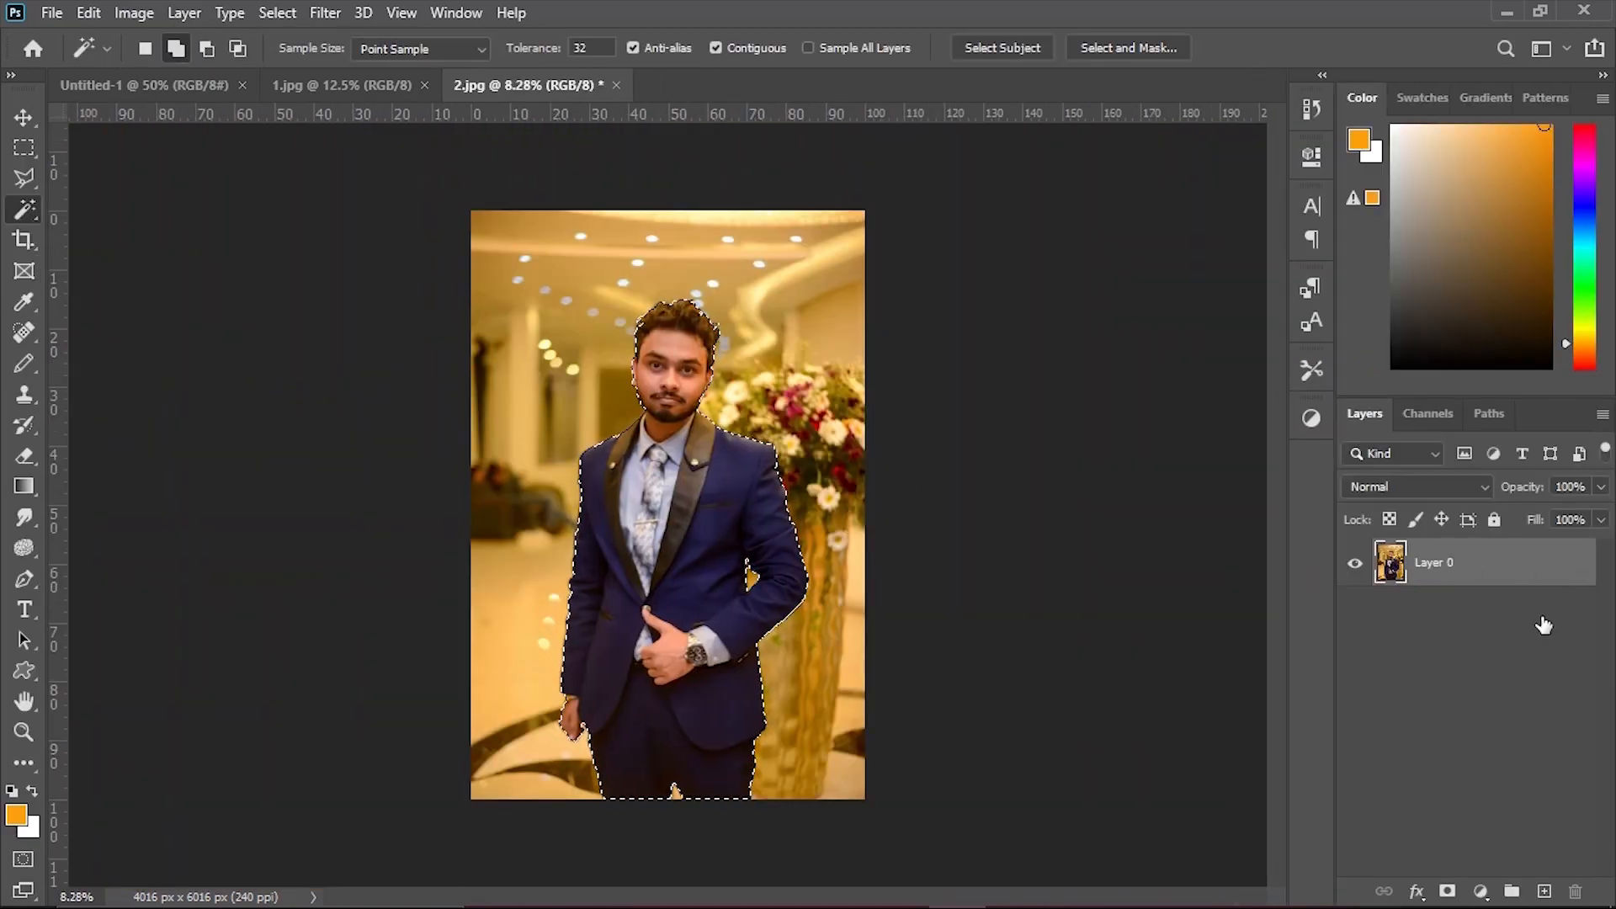
{"action": "key", "text": "ctrl+j"}
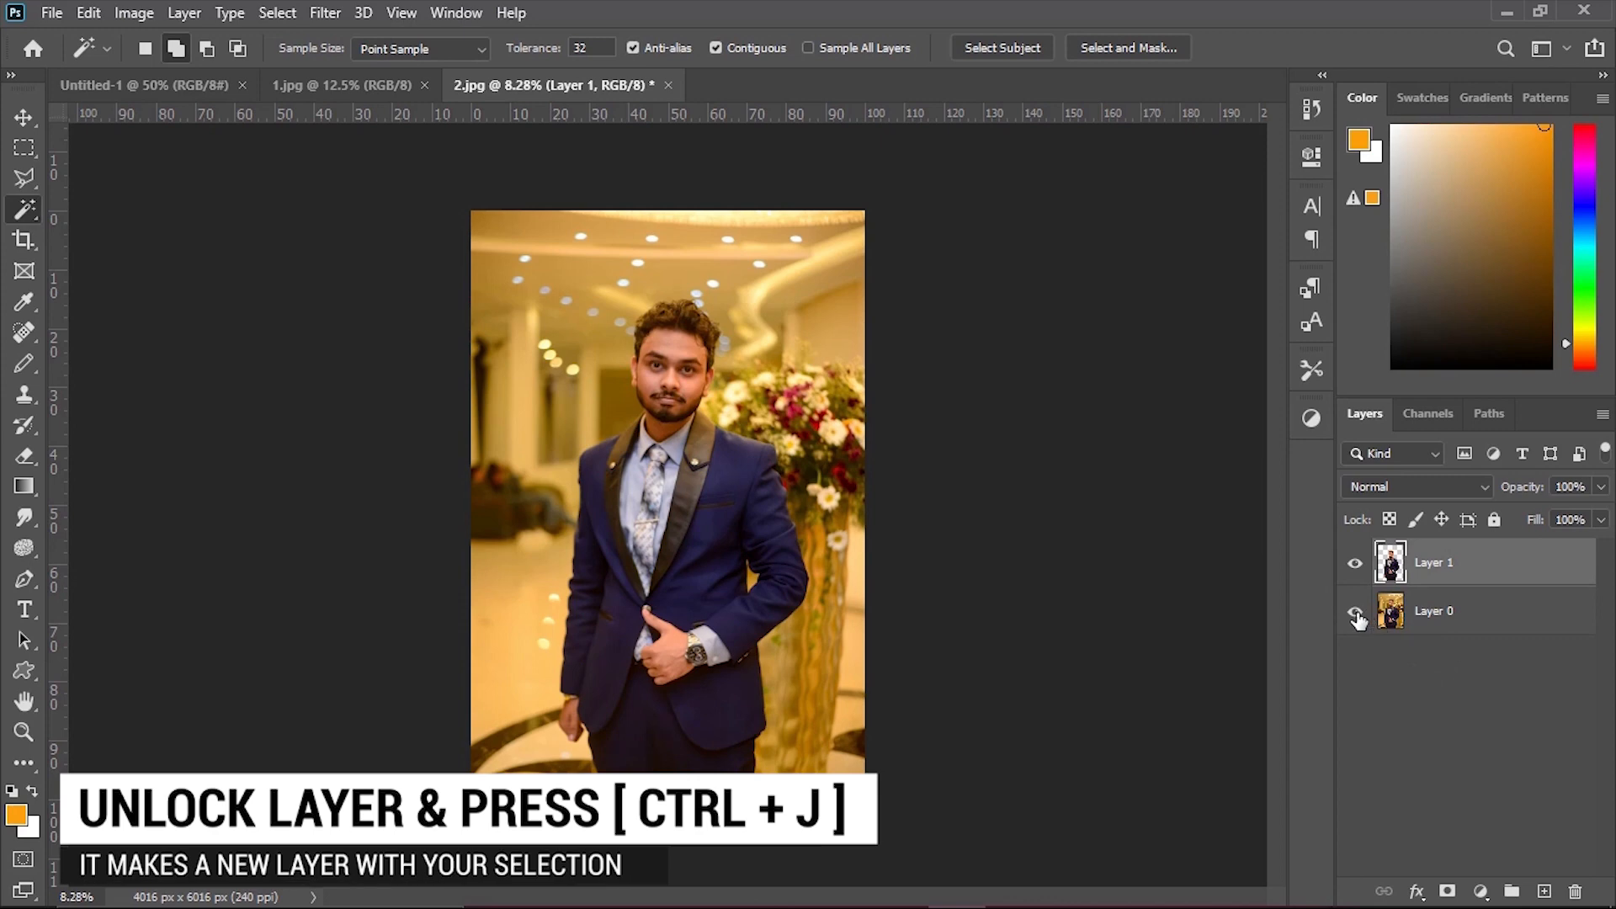
{"action": "left_click", "coordinate": [1356, 612]}
Move the cut-out man into the Untitled-1 document and scale him down to fit centred on the white canvas.
{"action": "key", "text": "v"}
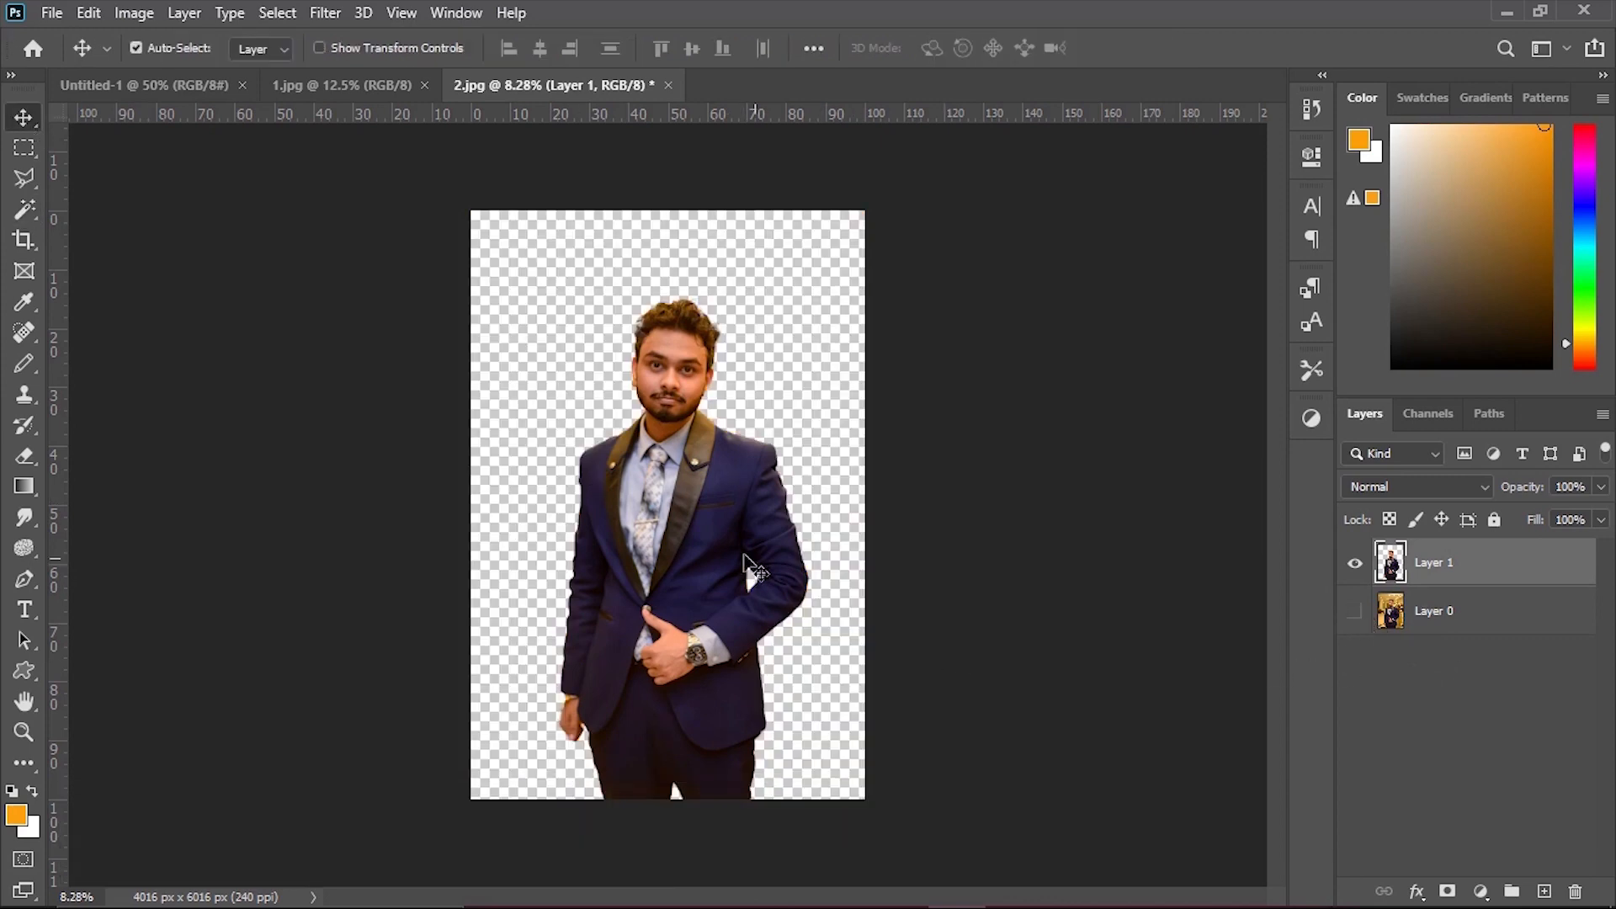
{"action": "left_click_drag", "start_coordinate": [707, 548], "coordinate": [648, 547]}
{"action": "key", "text": "ctrl+t"}
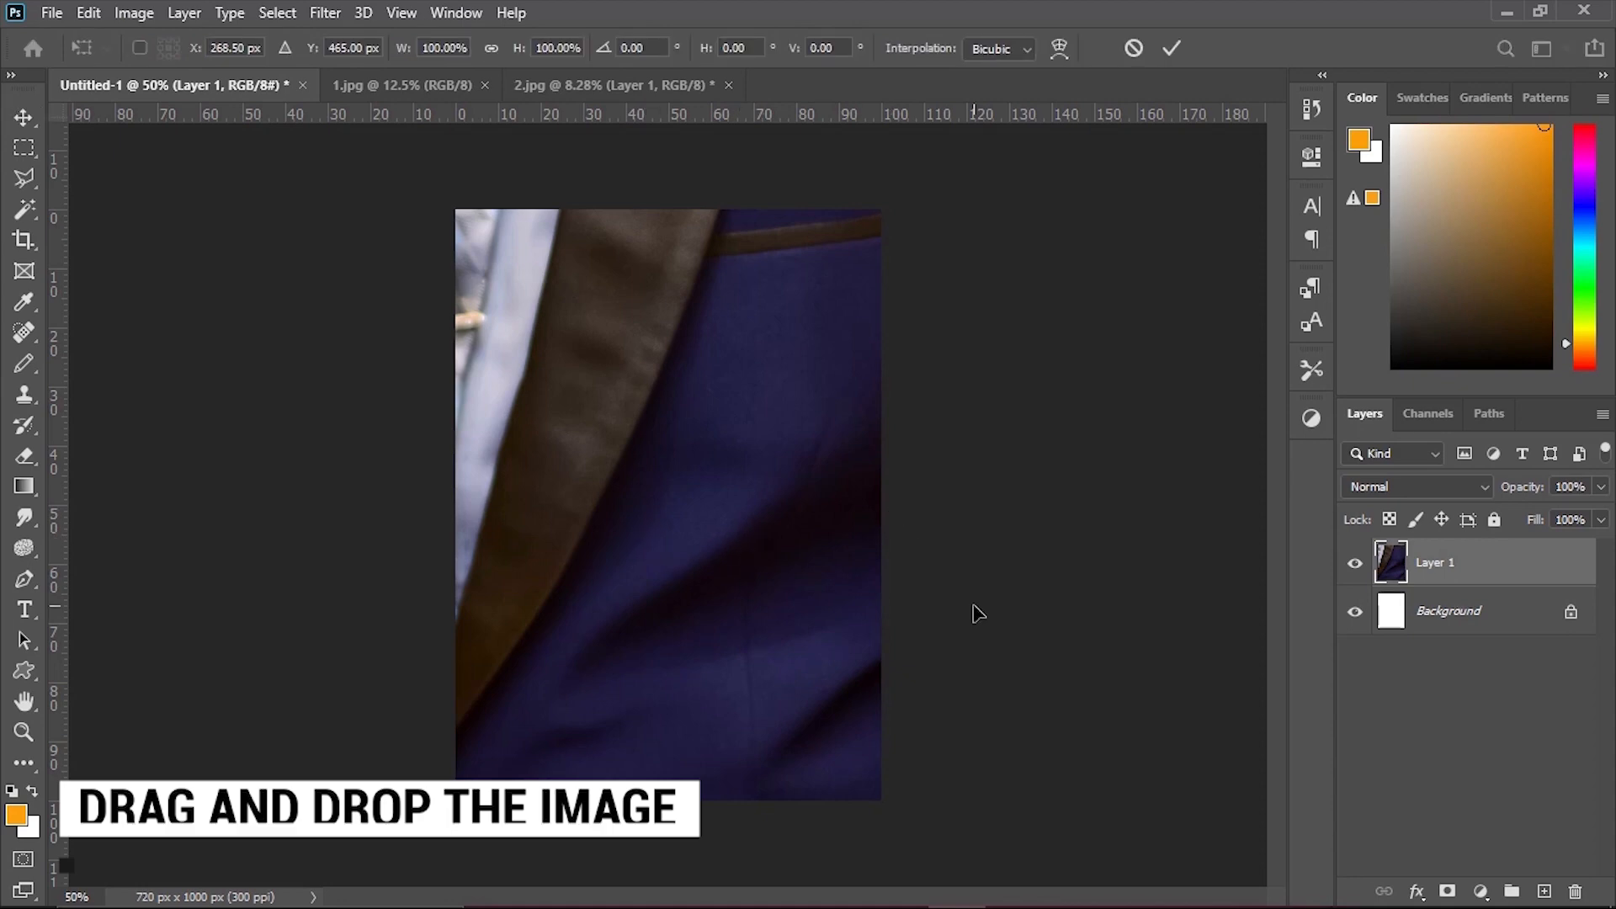
{"action": "scroll", "coordinate": [838, 606], "scroll_direction": "down", "scroll_amount": 5}
{"action": "left_click_drag", "start_coordinate": [790, 502], "coordinate": [1018, 606]}
{"action": "left_click_drag", "start_coordinate": [831, 539], "coordinate": [762, 539]}
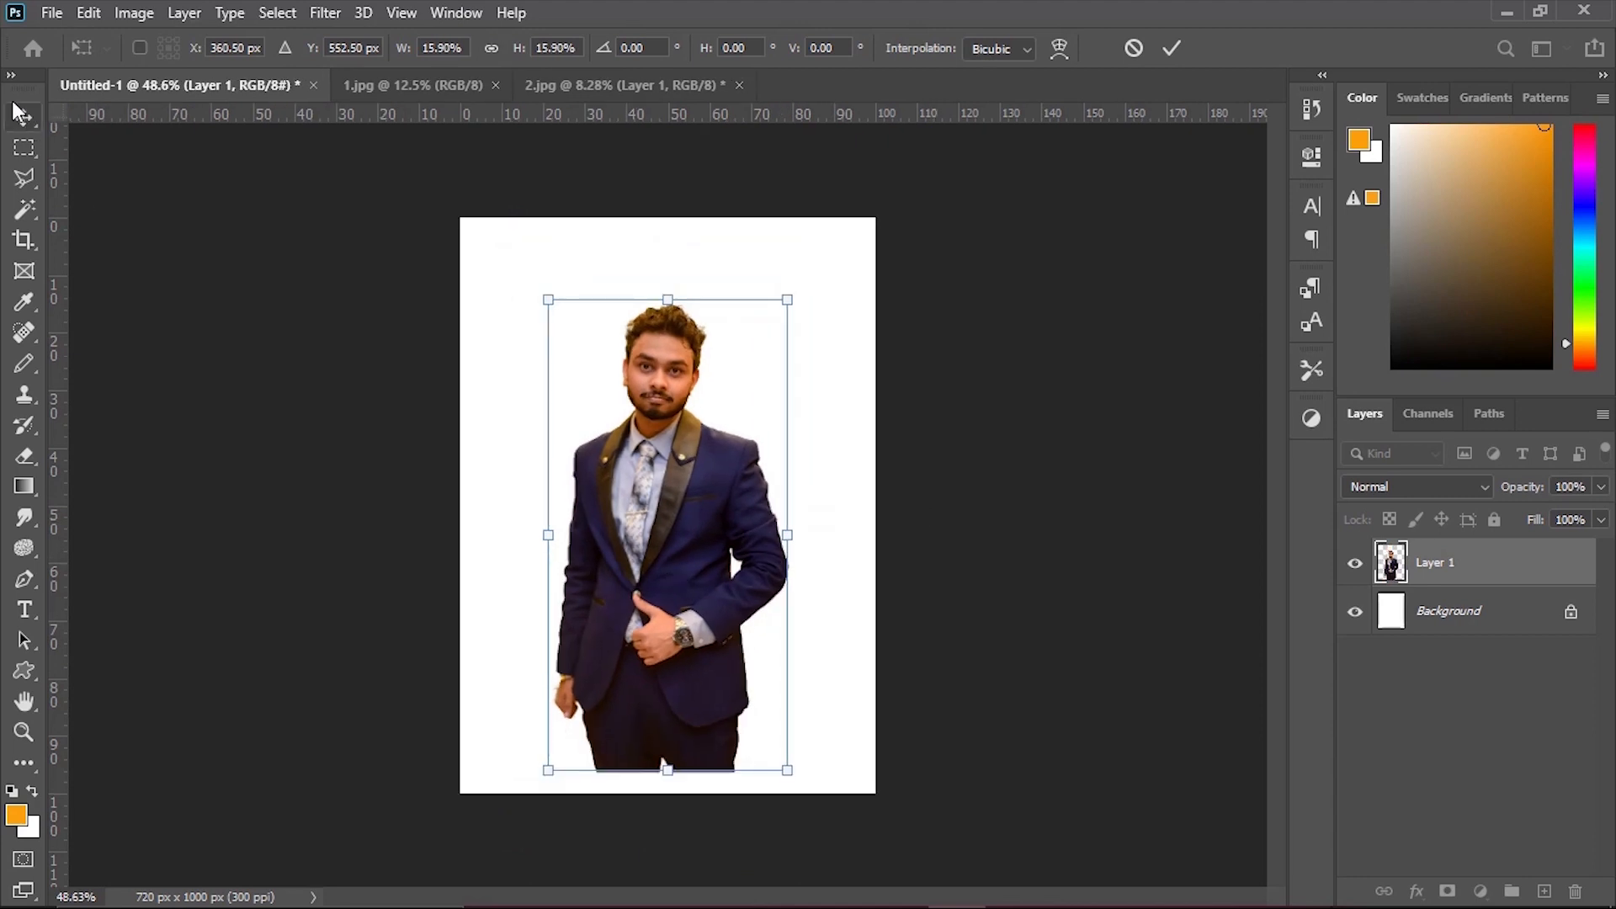
{"action": "left_click", "coordinate": [23, 117]}
{"action": "left_click", "coordinate": [1000, 432]}
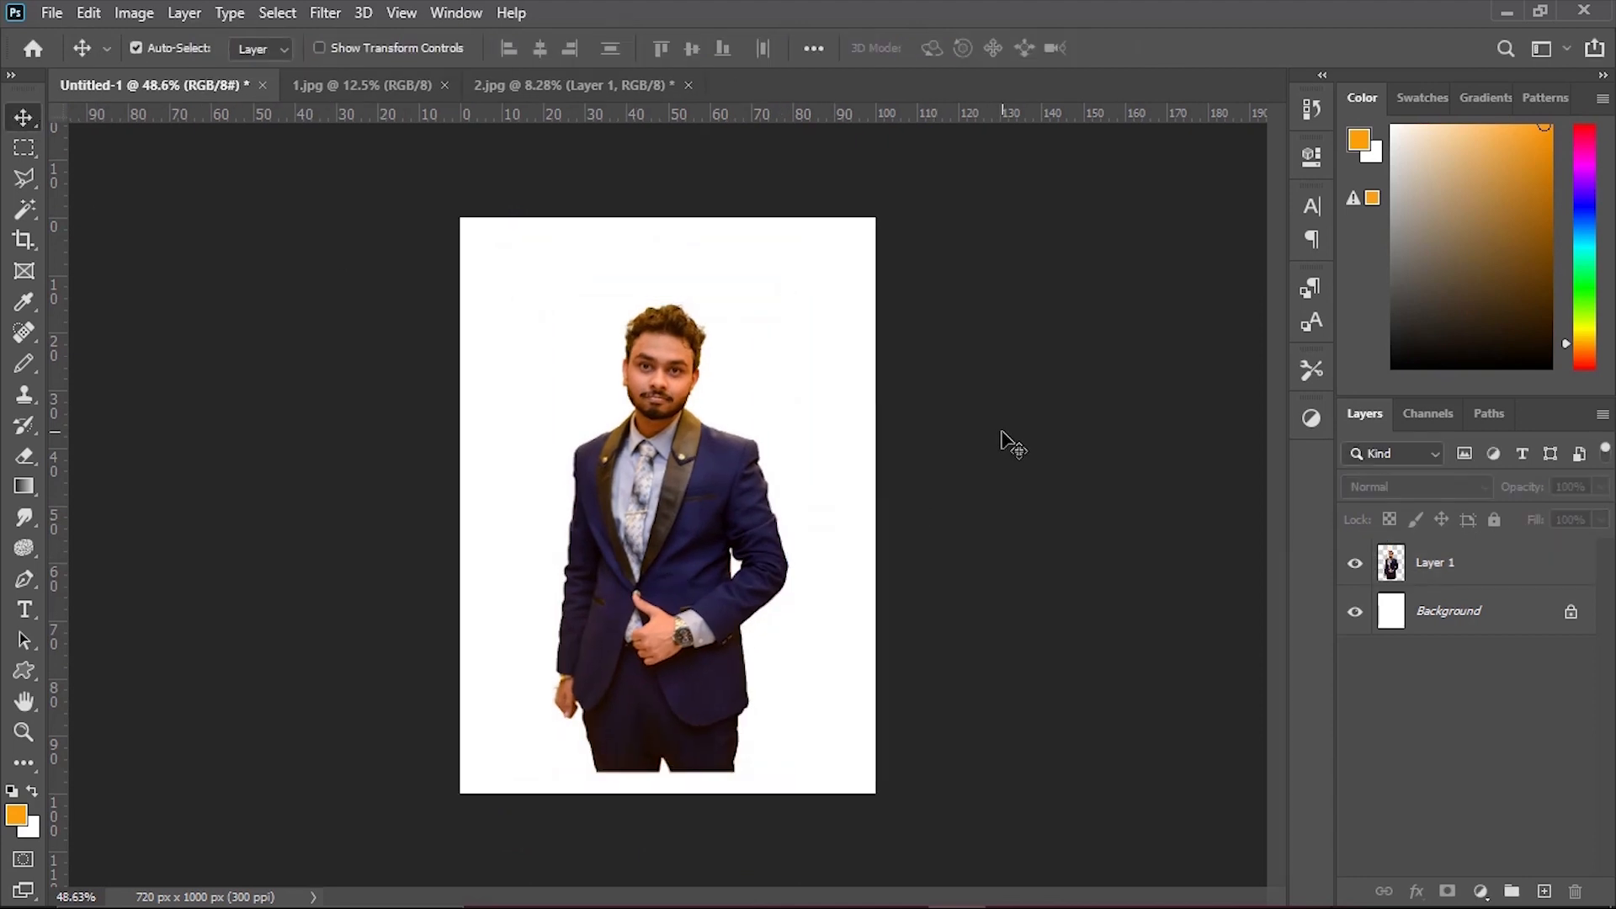
Create an orange ellipse shape 1000 px wide and 1000 px high on the canvas.
{"action": "right_click", "coordinate": [24, 673]}
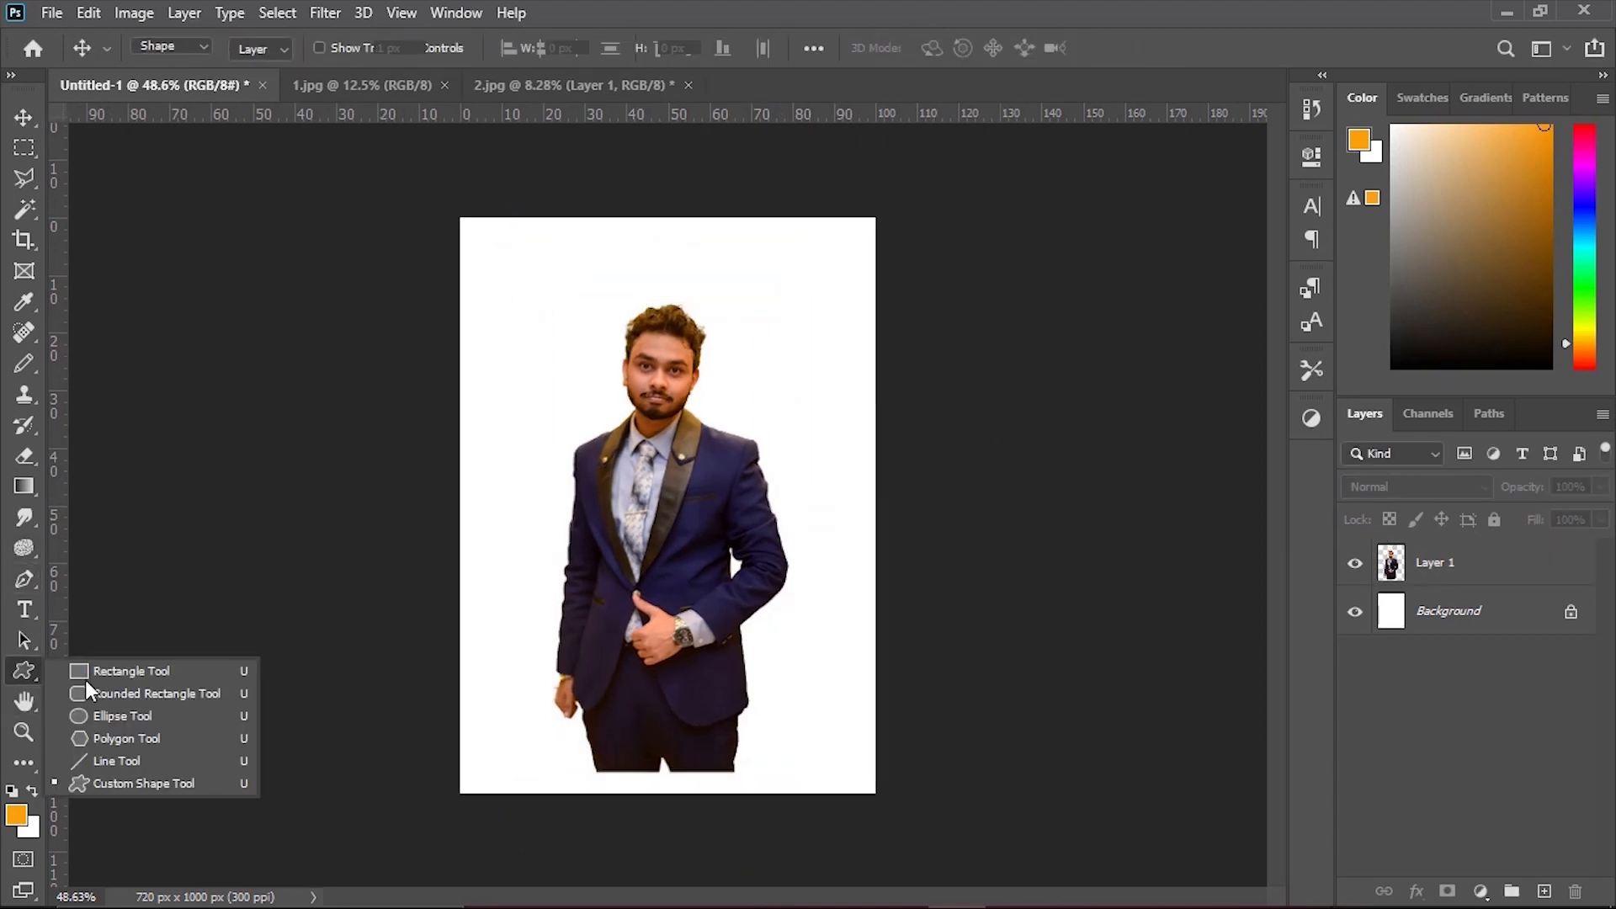
{"action": "left_click", "coordinate": [85, 679]}
{"action": "right_click", "coordinate": [20, 672]}
{"action": "left_click", "coordinate": [109, 720]}
{"action": "left_click", "coordinate": [575, 325]}
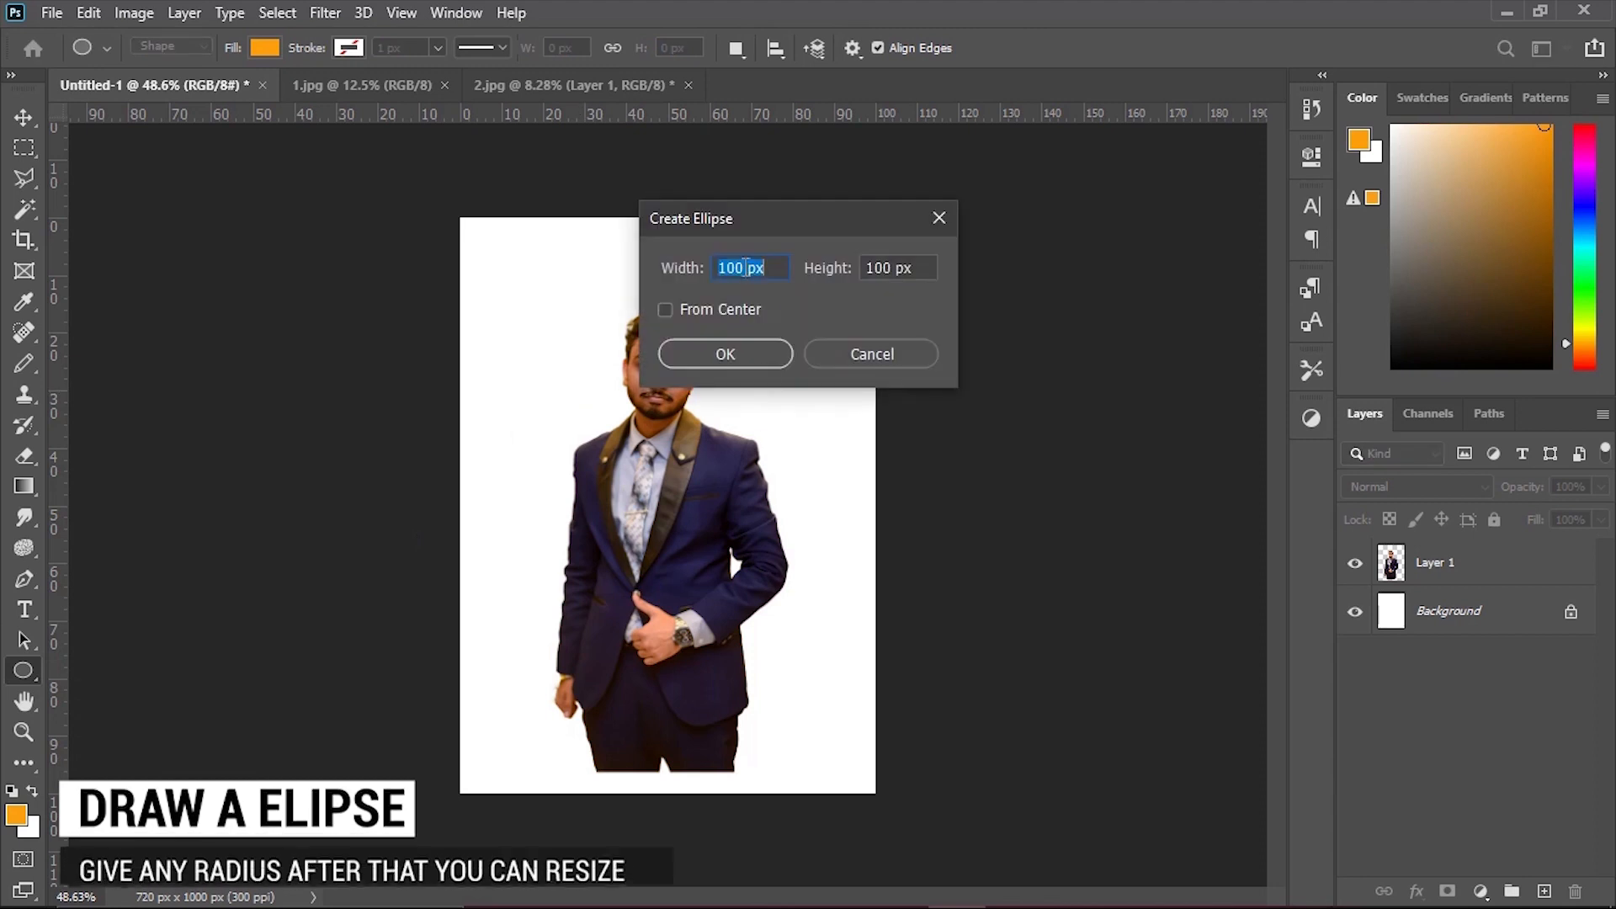
{"action": "type", "text": "1000"}
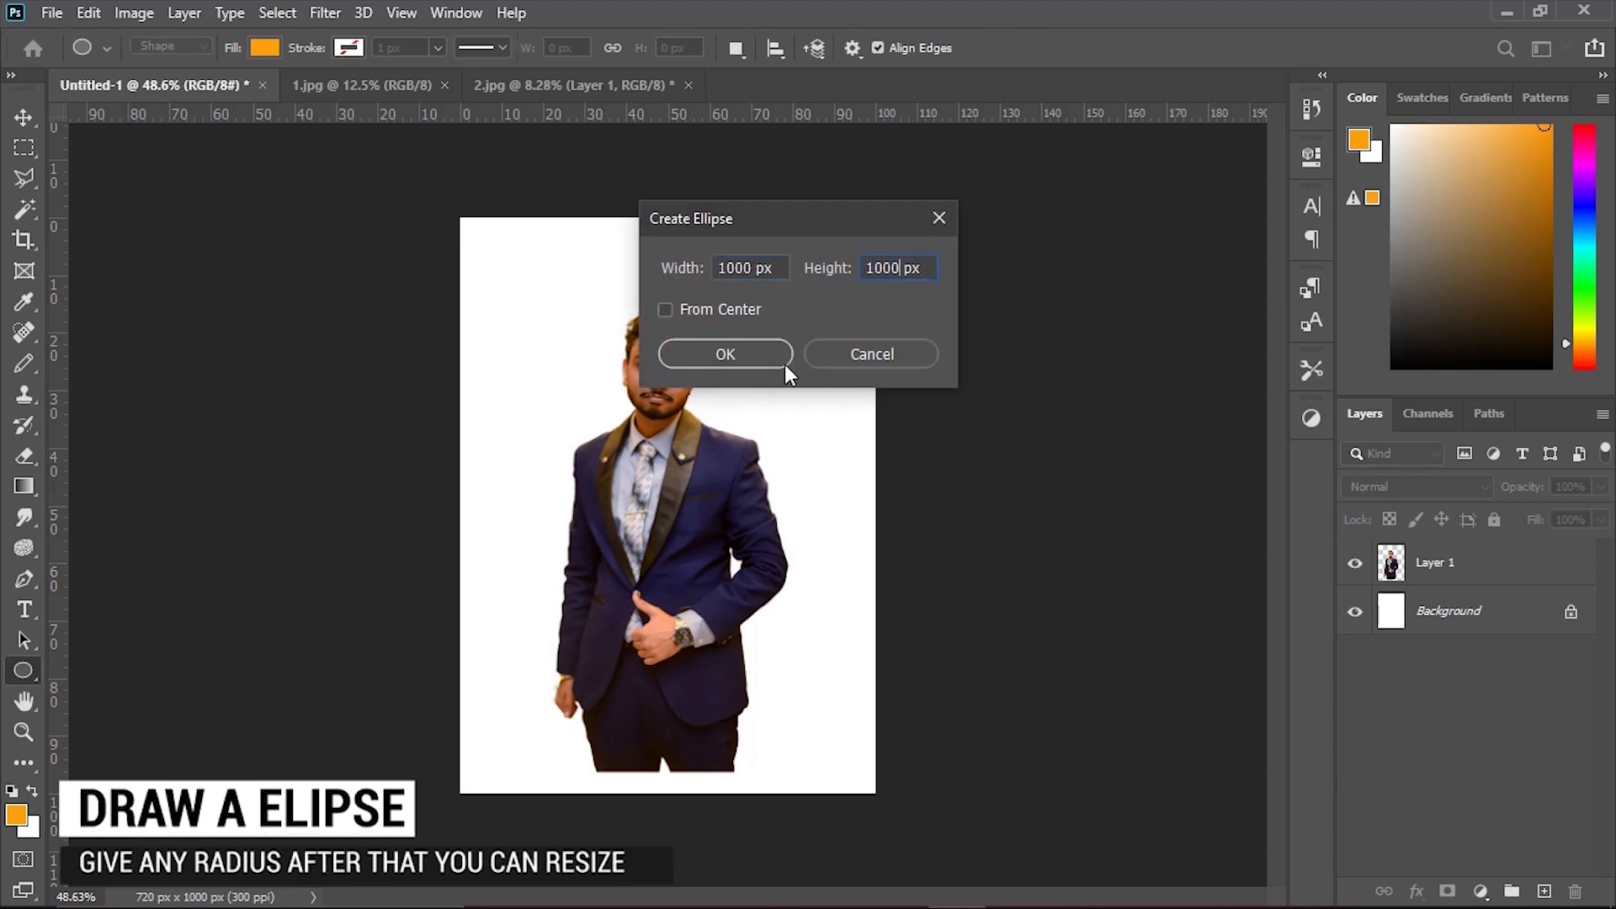
{"action": "left_click", "coordinate": [785, 365]}
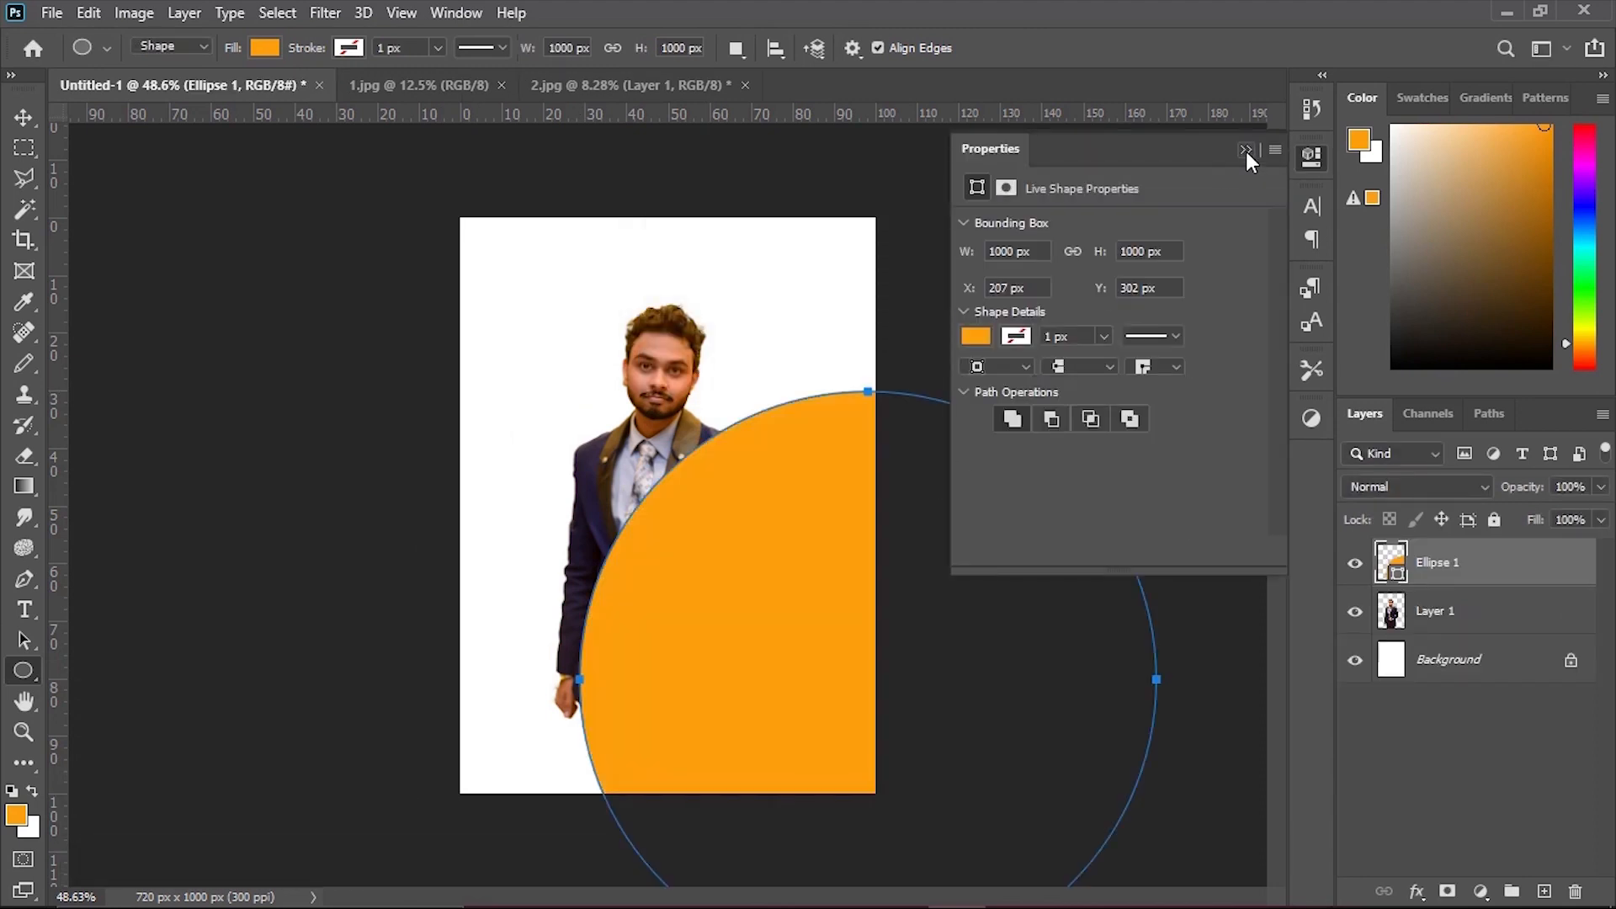
{"action": "left_click", "coordinate": [1246, 151]}
Scale the orange circle down to fit within the canvas width and position it in the upper part.
{"action": "key", "text": "v"}
{"action": "left_click_drag", "start_coordinate": [744, 572], "coordinate": [545, 404]}
{"action": "key", "text": "ctrl+t"}
{"action": "left_click_drag", "start_coordinate": [954, 505], "coordinate": [751, 575]}
{"action": "left_click_drag", "start_coordinate": [598, 524], "coordinate": [689, 487]}
{"action": "key", "text": "ctrl+0"}
{"action": "key", "text": "Return"}
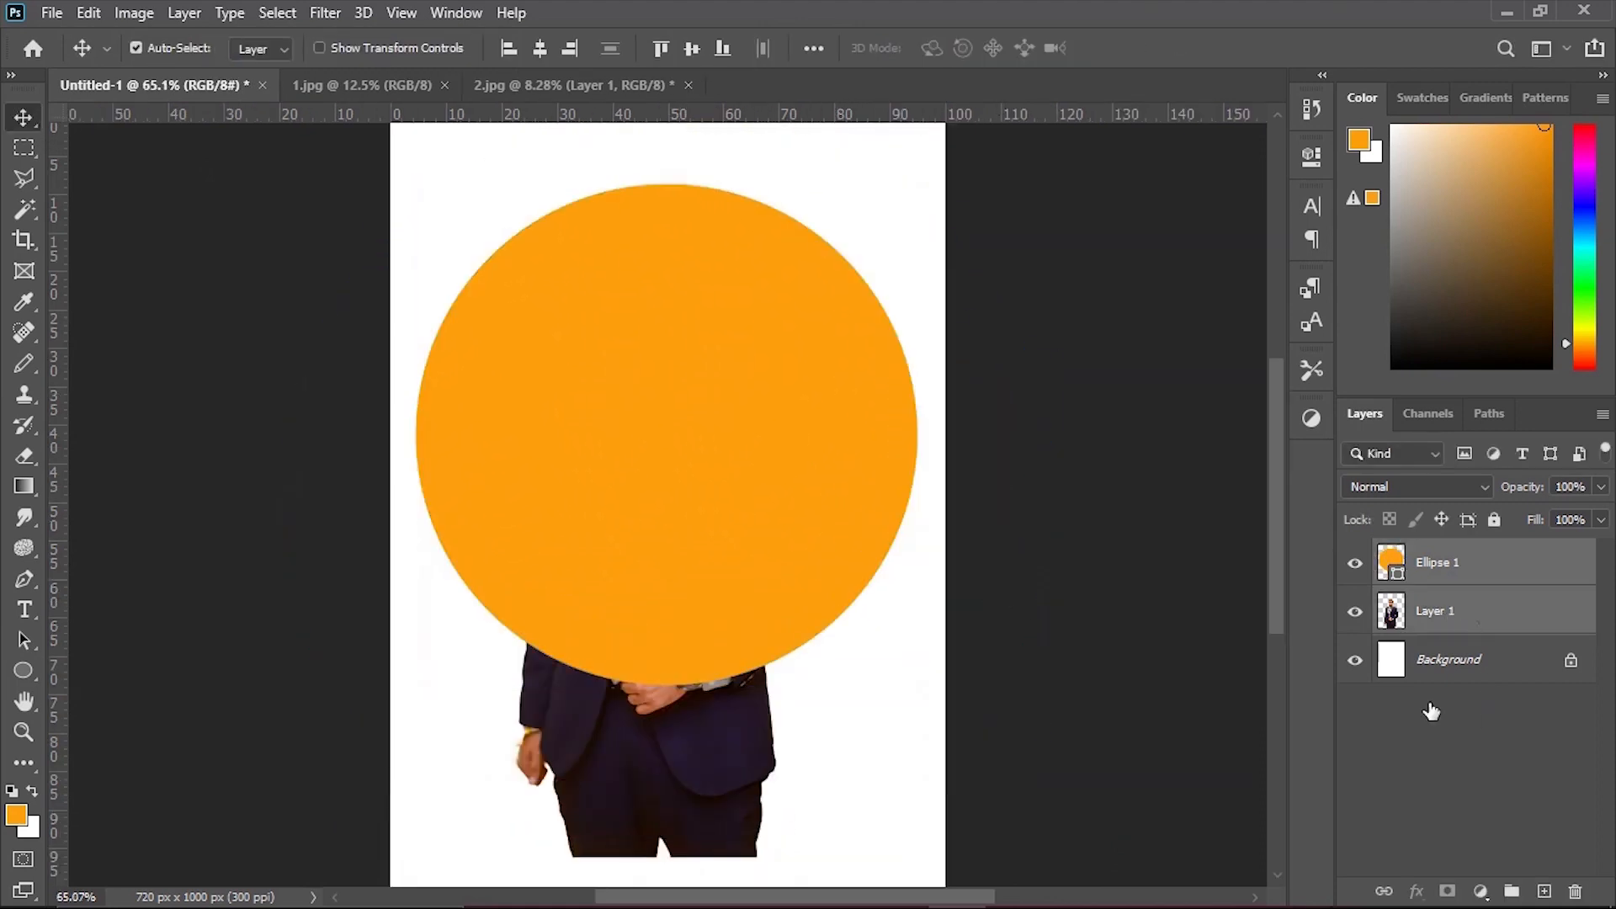
Place the man's layer above the ellipse layer and shift the circle slightly down.
{"action": "left_click_drag", "start_coordinate": [1449, 618], "coordinate": [1462, 561]}
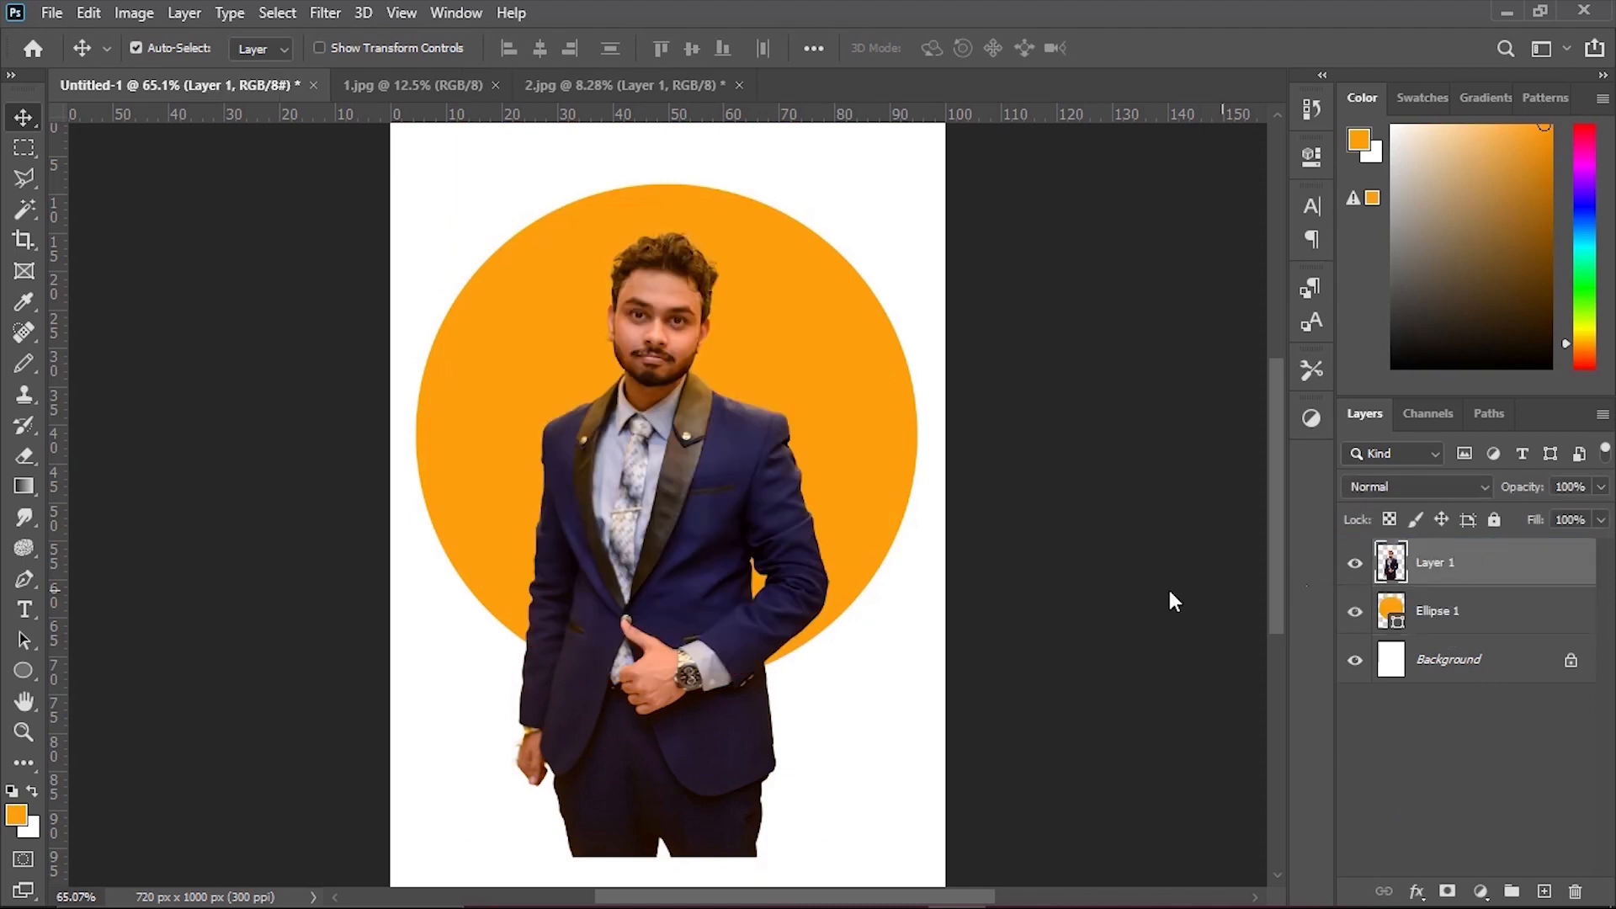
{"action": "mouse_move", "coordinate": [847, 397]}
{"action": "left_mouse_down"}
{"action": "mouse_move", "coordinate": [828, 421]}
{"action": "mouse_move", "coordinate": [854, 410]}
{"action": "left_mouse_up"}
Scale the man to about 83% and move him up so his head extends above the circle.
{"action": "left_click", "coordinate": [686, 564]}
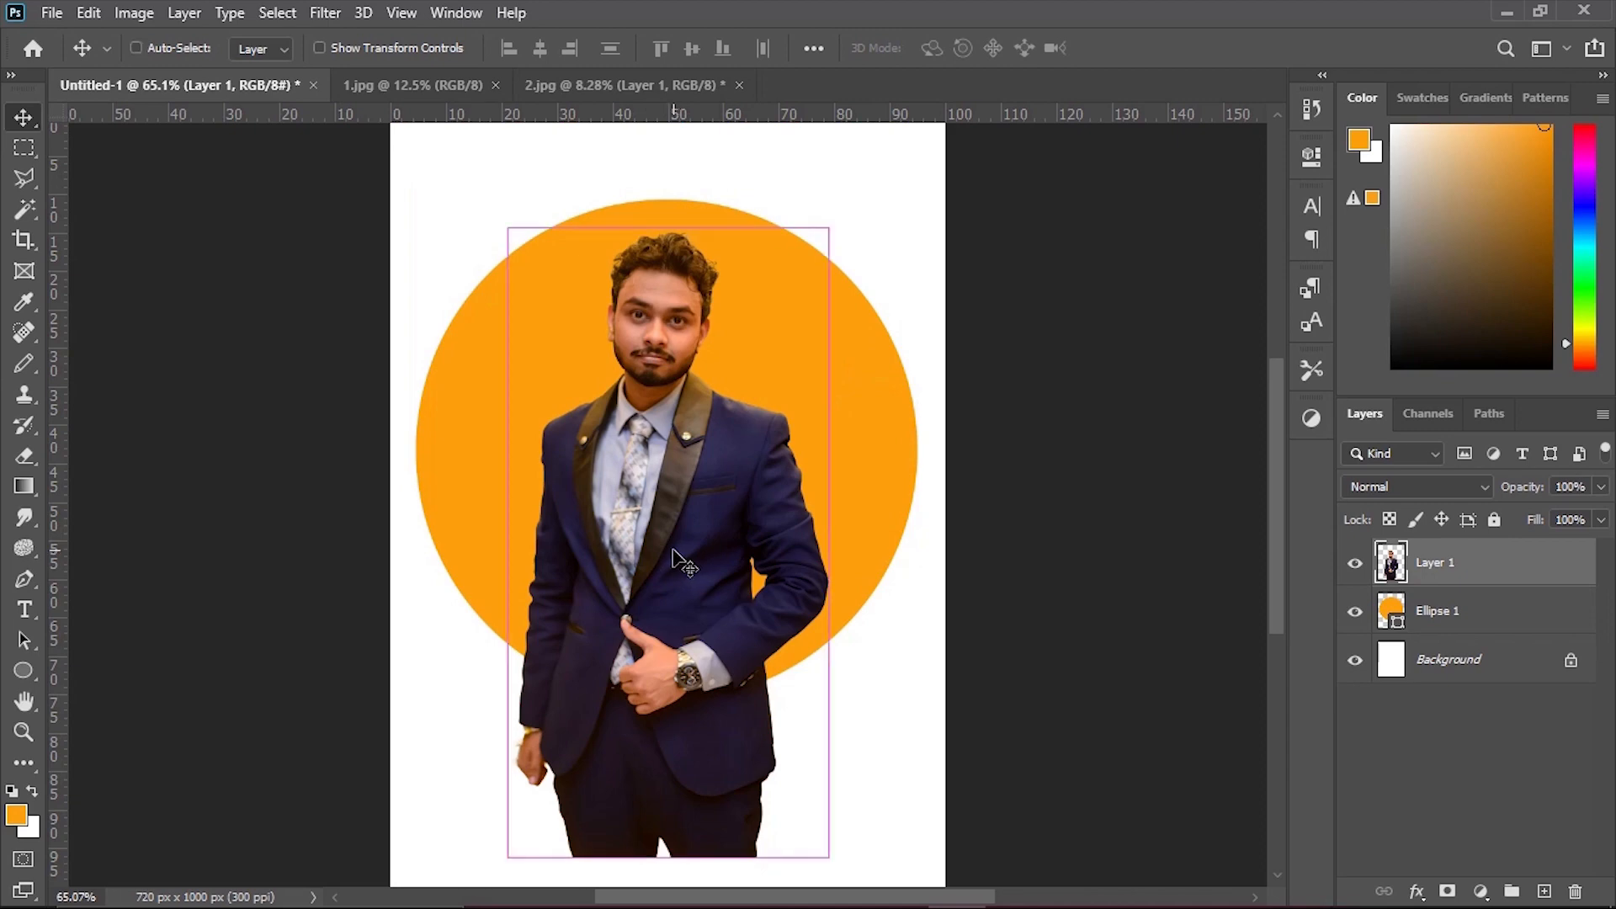
{"action": "key", "text": "ctrl+t"}
{"action": "left_click_drag", "start_coordinate": [828, 541], "coordinate": [774, 553]}
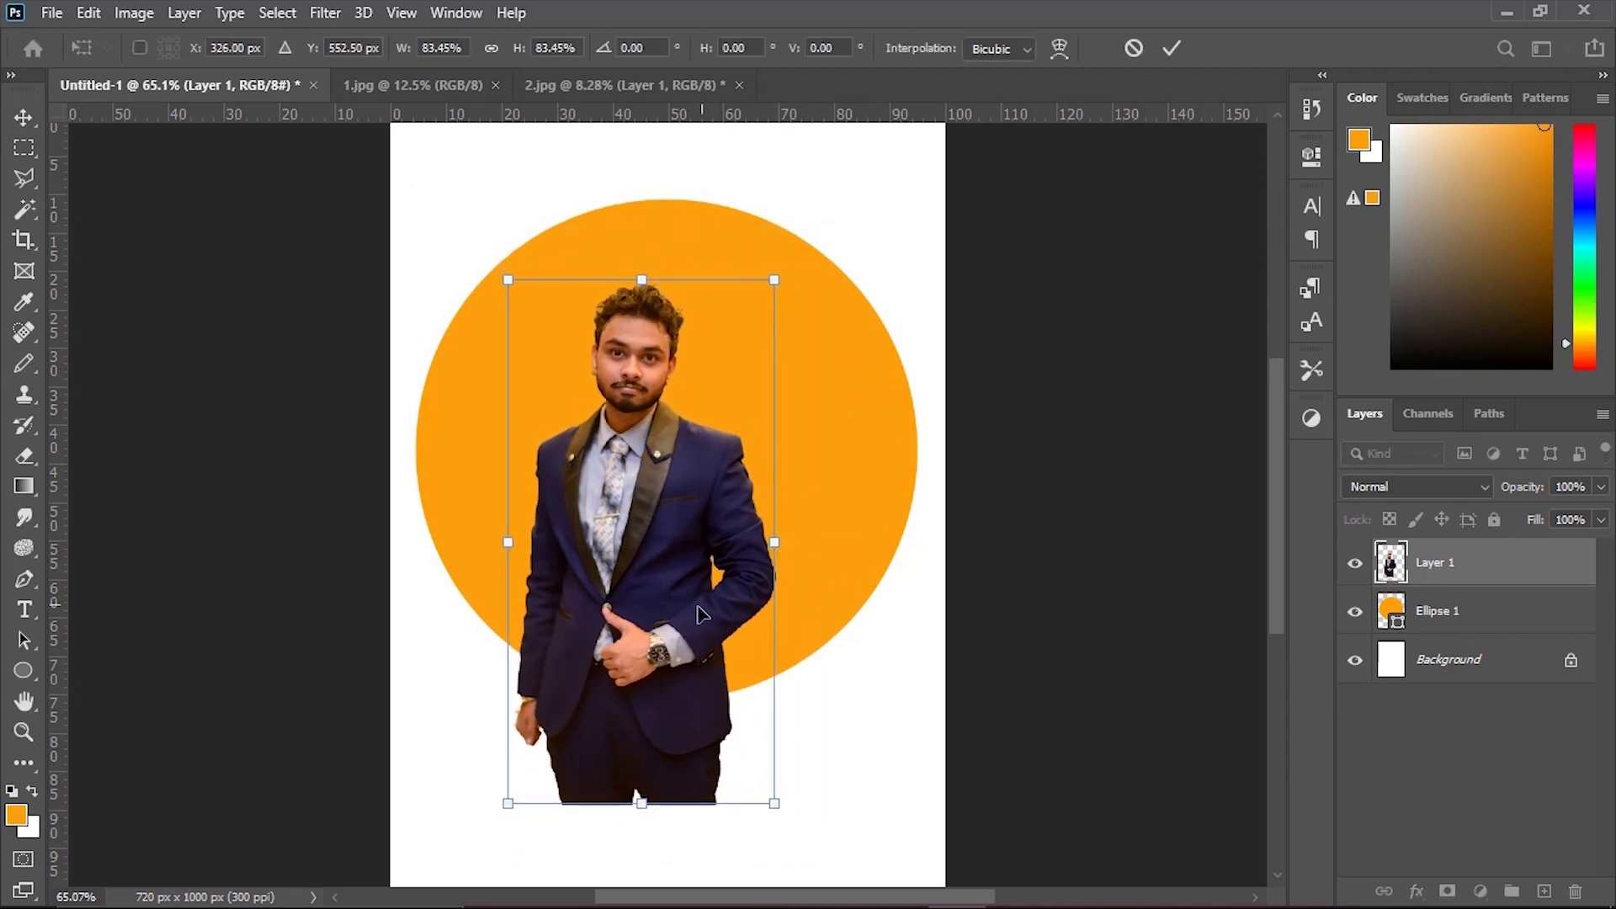
{"action": "left_click_drag", "start_coordinate": [674, 619], "coordinate": [729, 461]}
{"action": "key", "text": "Return"}
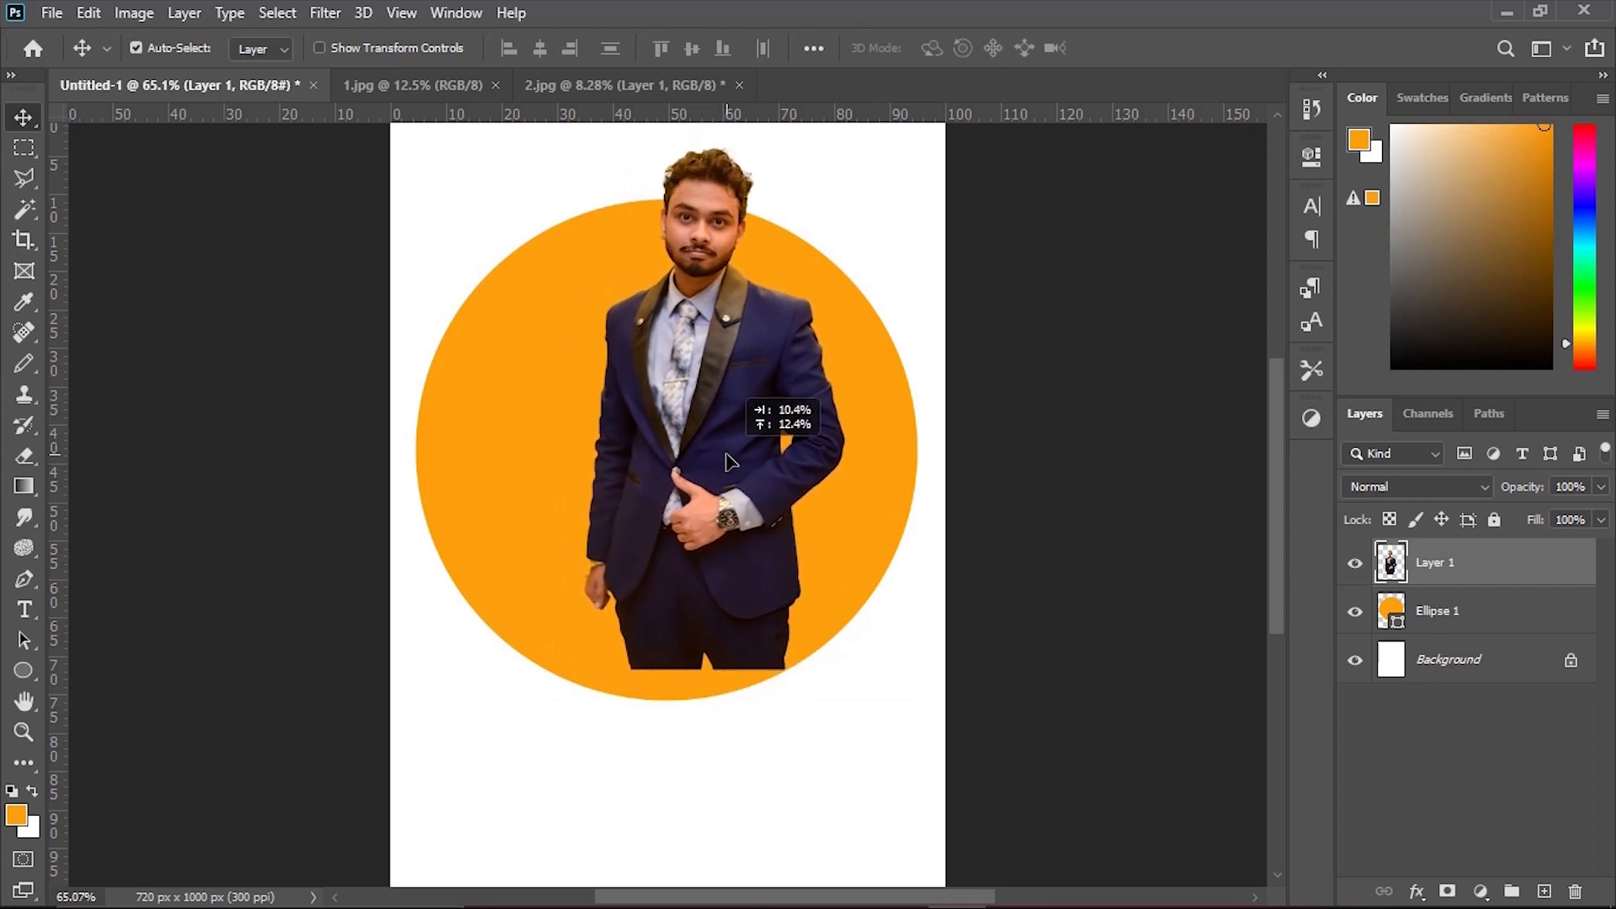
Enlarge the man slightly and reposition him so his trousers reach the circle's lower edge.
{"action": "key", "text": "ctrl+t"}
{"action": "left_click_drag", "start_coordinate": [845, 672], "coordinate": [875, 728]}
{"action": "left_click_drag", "start_coordinate": [756, 642], "coordinate": [724, 617]}
{"action": "scroll", "coordinate": [996, 611], "scroll_direction": "down", "scroll_amount": 4}
{"action": "key", "text": "Return"}
Select the man and the circle together and move them lower on the canvas.
{"action": "left_click_drag", "start_coordinate": [848, 639], "coordinate": [601, 372]}
{"action": "left_click", "coordinate": [892, 488]}
{"action": "left_click_drag", "start_coordinate": [819, 455], "coordinate": [723, 476]}
{"action": "left_click_drag", "start_coordinate": [775, 662], "coordinate": [790, 698]}
{"action": "left_click", "coordinate": [738, 781]}
{"action": "left_click_drag", "start_coordinate": [737, 781], "coordinate": [812, 865]}
Add a black hide-all layer mask to the man's Layer 1.
{"action": "left_click", "coordinate": [1454, 562]}
{"action": "key", "text": "ctrl+0"}
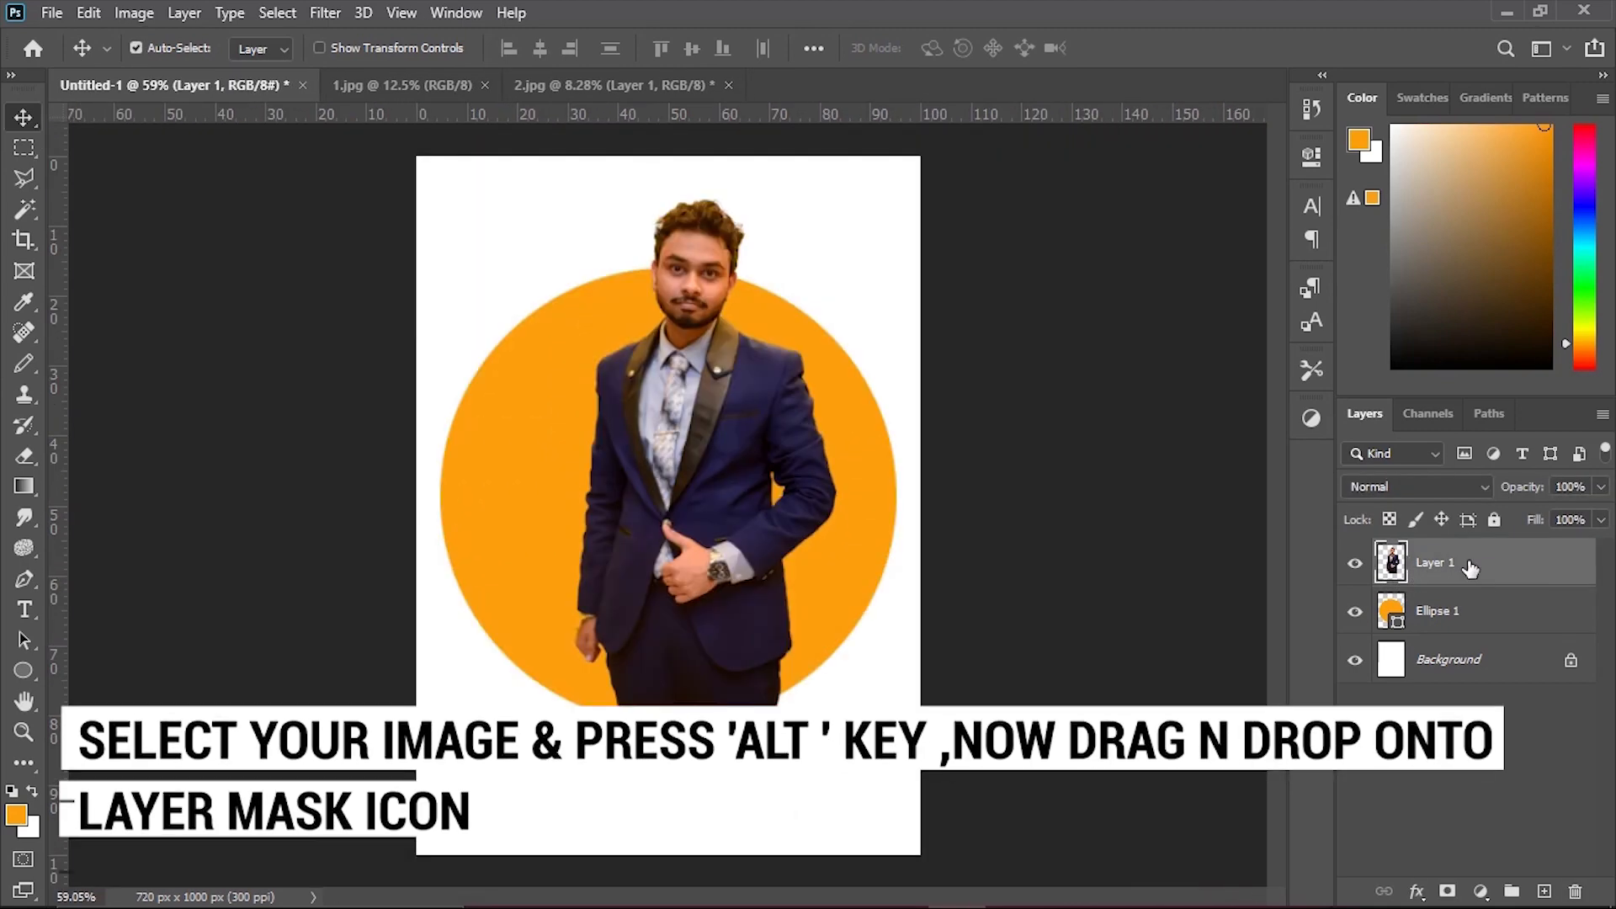
{"action": "left_click", "coordinate": [1448, 890], "text": "alt"}
Set up the Eraser for the layer mask with a 190 px brush at 100% hardness.
{"action": "key", "text": "e"}
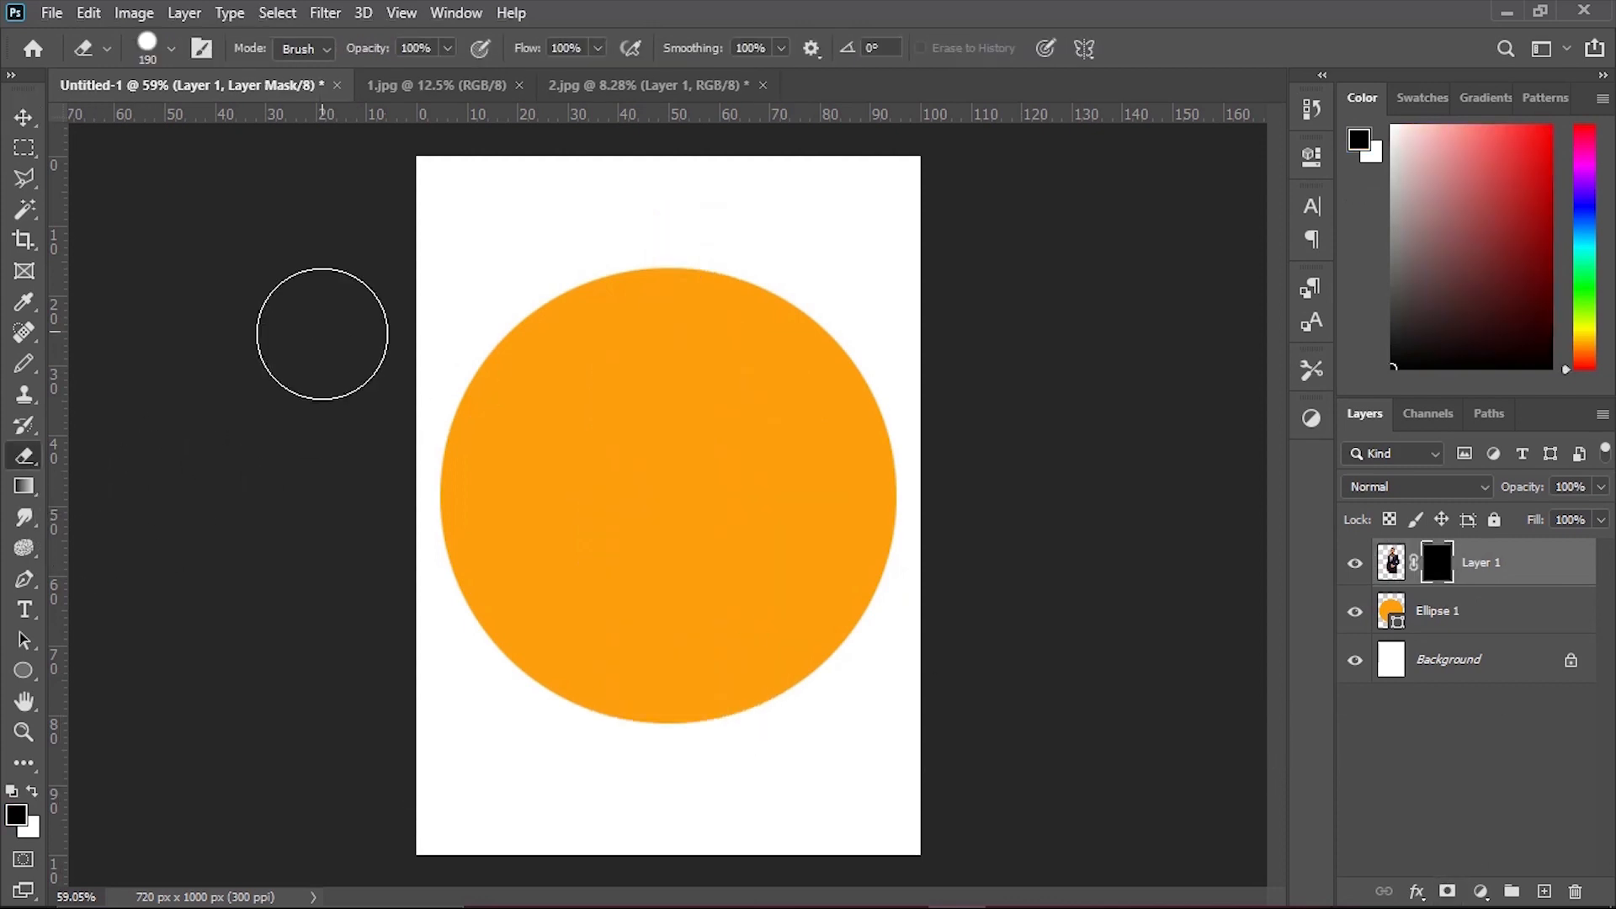
{"action": "right_click", "coordinate": [321, 249]}
{"action": "left_click", "coordinate": [233, 221]}
{"action": "right_click", "coordinate": [543, 261]}
{"action": "left_click", "coordinate": [819, 373]}
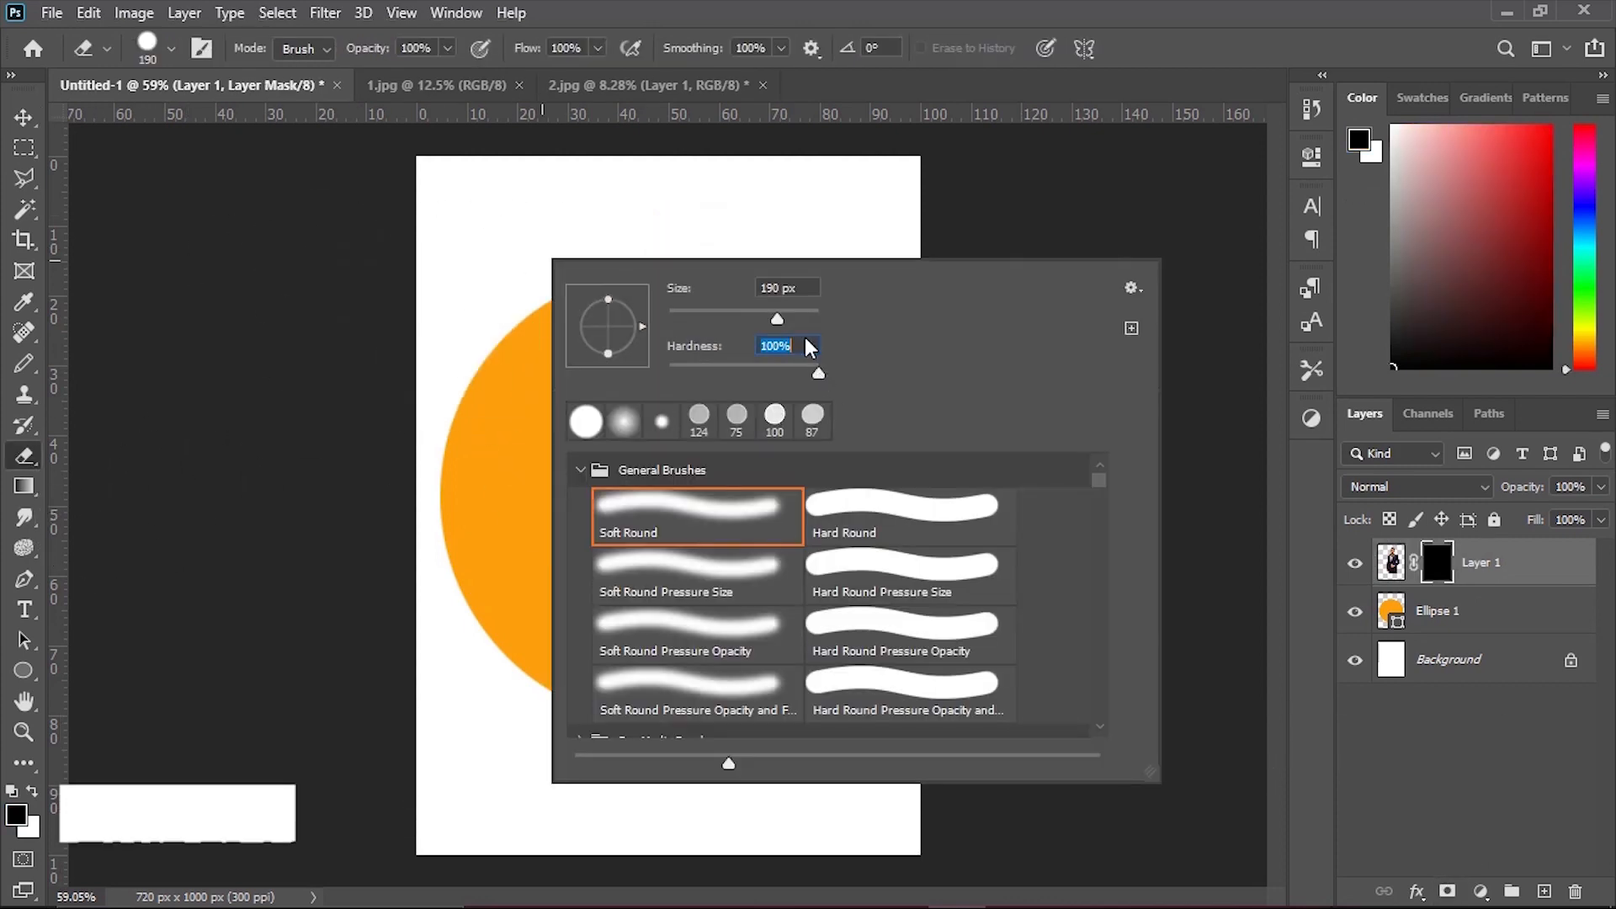
{"action": "key", "text": "Return"}
Erase the black of the layer mask over the man's head, jacket, arms and upper trousers to reveal him.
{"action": "mouse_move", "coordinate": [691, 382]}
{"action": "left_mouse_down"}
{"action": "mouse_move", "coordinate": [679, 231]}
{"action": "mouse_move", "coordinate": [740, 451]}
{"action": "mouse_move", "coordinate": [618, 396]}
{"action": "mouse_move", "coordinate": [822, 433]}
{"action": "mouse_move", "coordinate": [614, 531]}
{"action": "mouse_move", "coordinate": [719, 583]}
{"action": "left_mouse_up"}
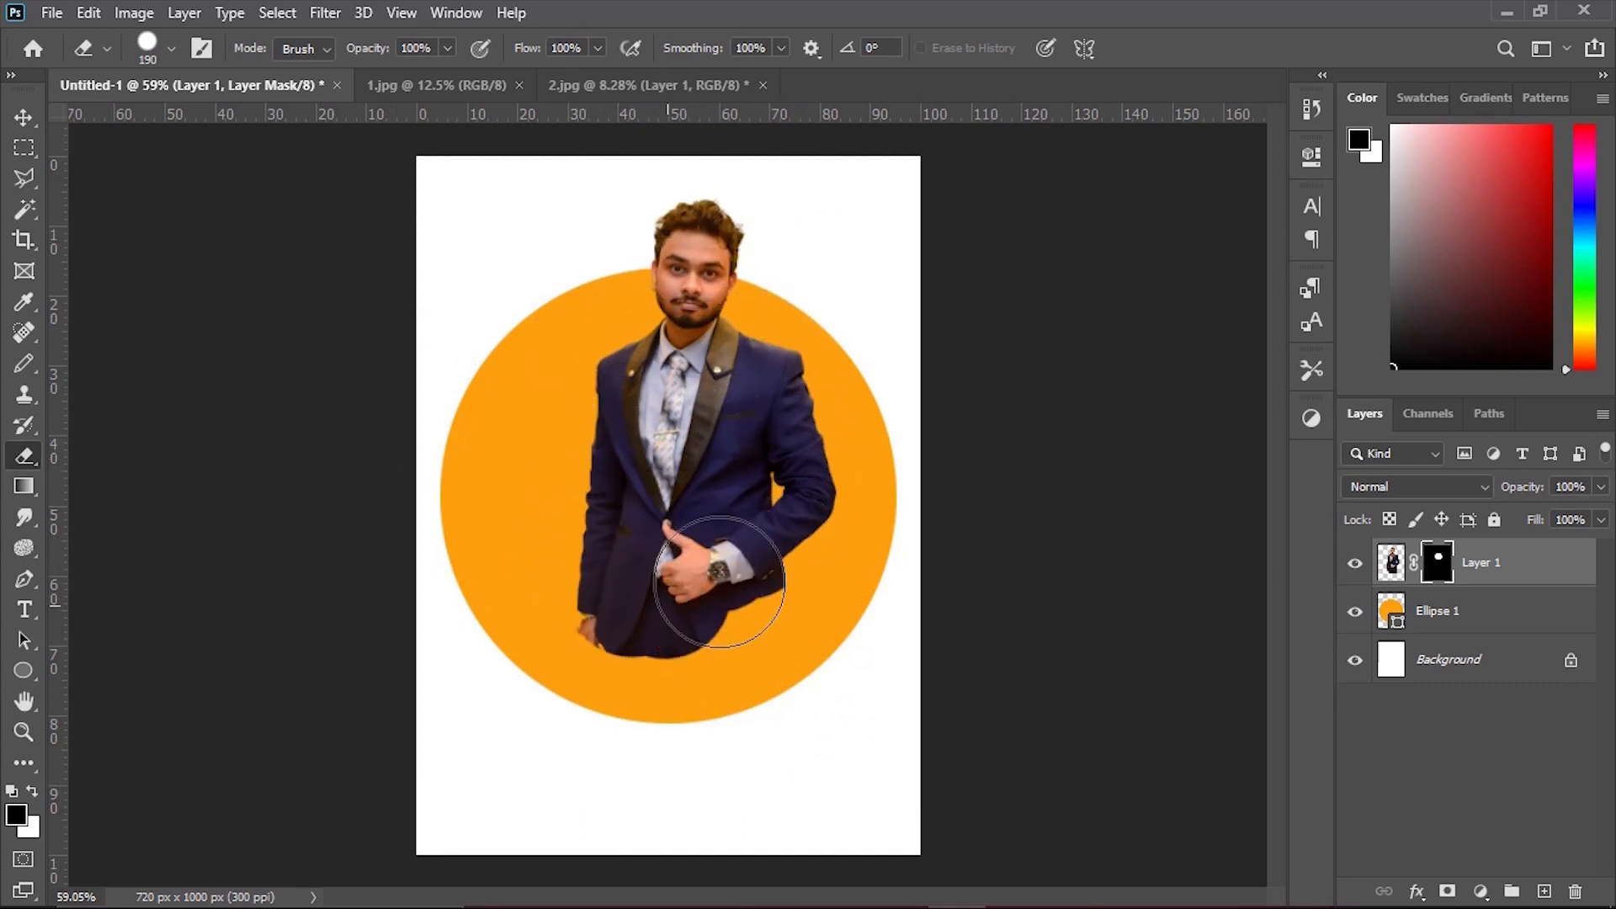
{"action": "left_click_drag", "start_coordinate": [680, 661], "coordinate": [734, 658]}
{"action": "mouse_move", "coordinate": [761, 584]}
{"action": "left_mouse_down"}
{"action": "mouse_move", "coordinate": [781, 611]}
{"action": "mouse_move", "coordinate": [748, 638]}
{"action": "mouse_move", "coordinate": [572, 610]}
{"action": "left_mouse_up"}
Erase the mask over the lower trousers so they follow the curve of the circle's lower edge.
{"action": "scroll", "coordinate": [678, 622], "scroll_direction": "up", "scroll_amount": 4}
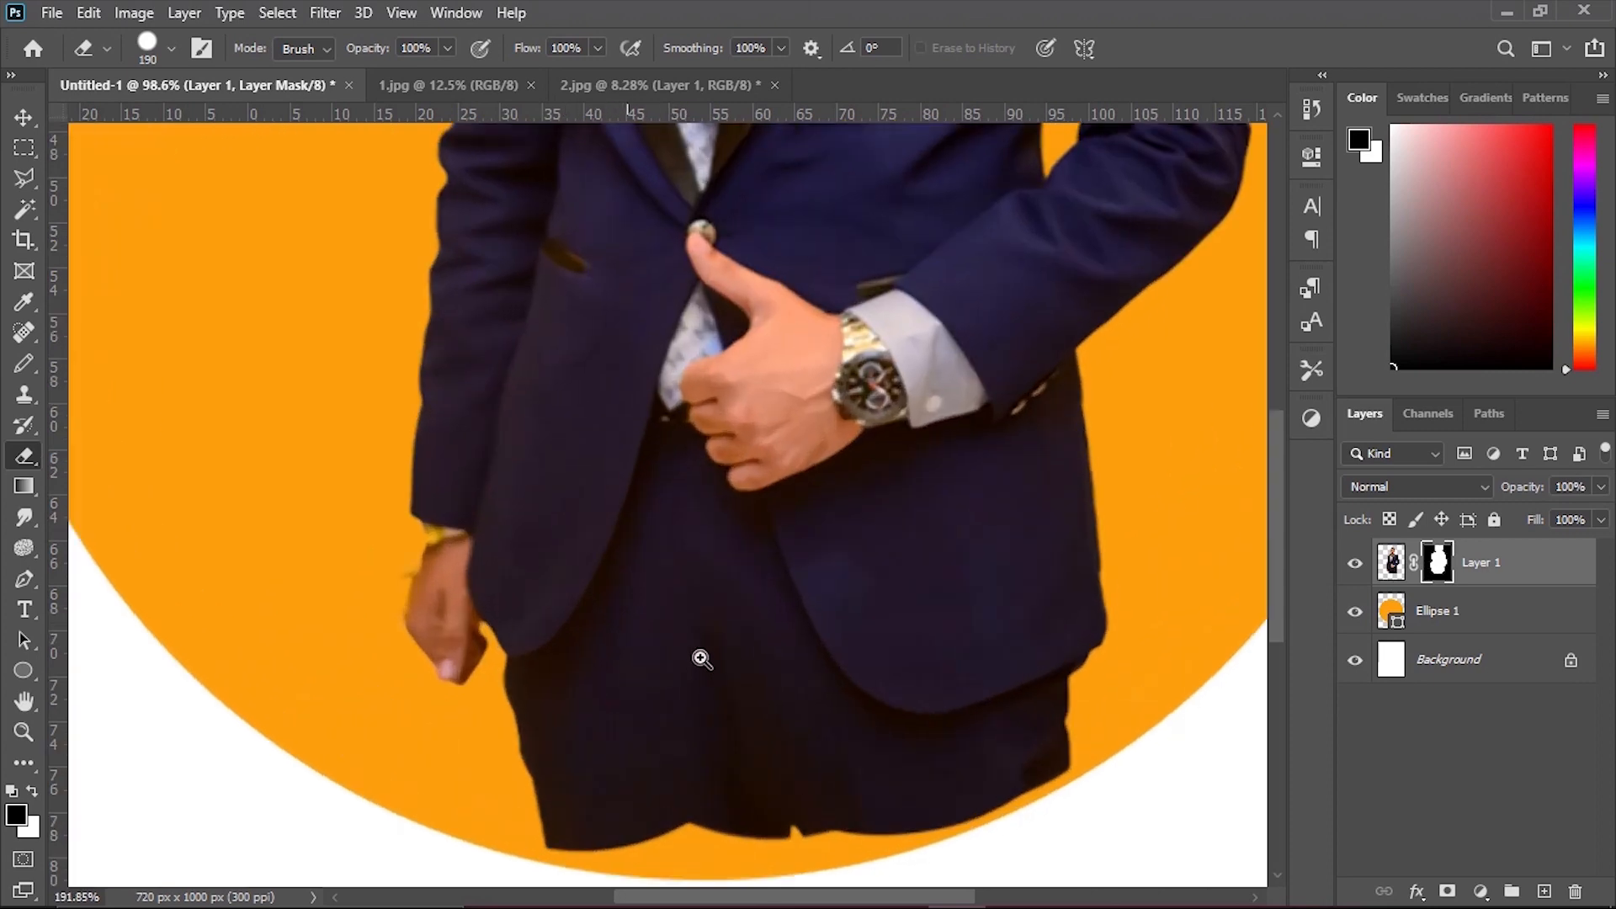
{"action": "mouse_move", "coordinate": [575, 495]}
{"action": "left_mouse_down"}
{"action": "mouse_move", "coordinate": [721, 505]}
{"action": "mouse_move", "coordinate": [913, 448]}
{"action": "left_mouse_up"}
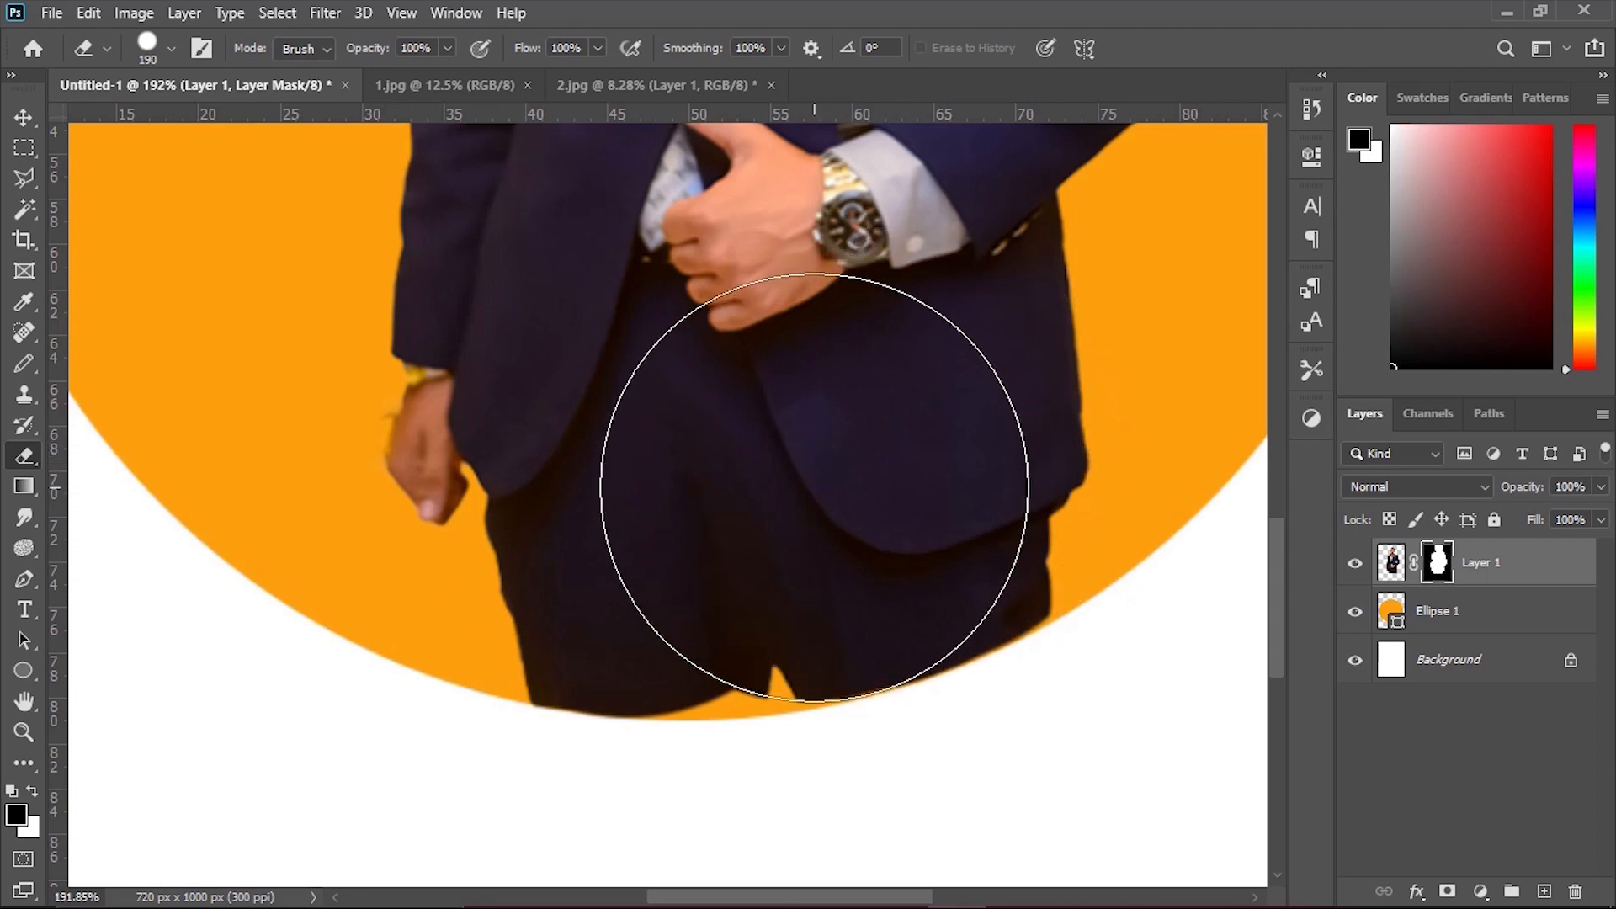
{"action": "scroll", "coordinate": [874, 295], "scroll_direction": "up", "scroll_amount": 2}
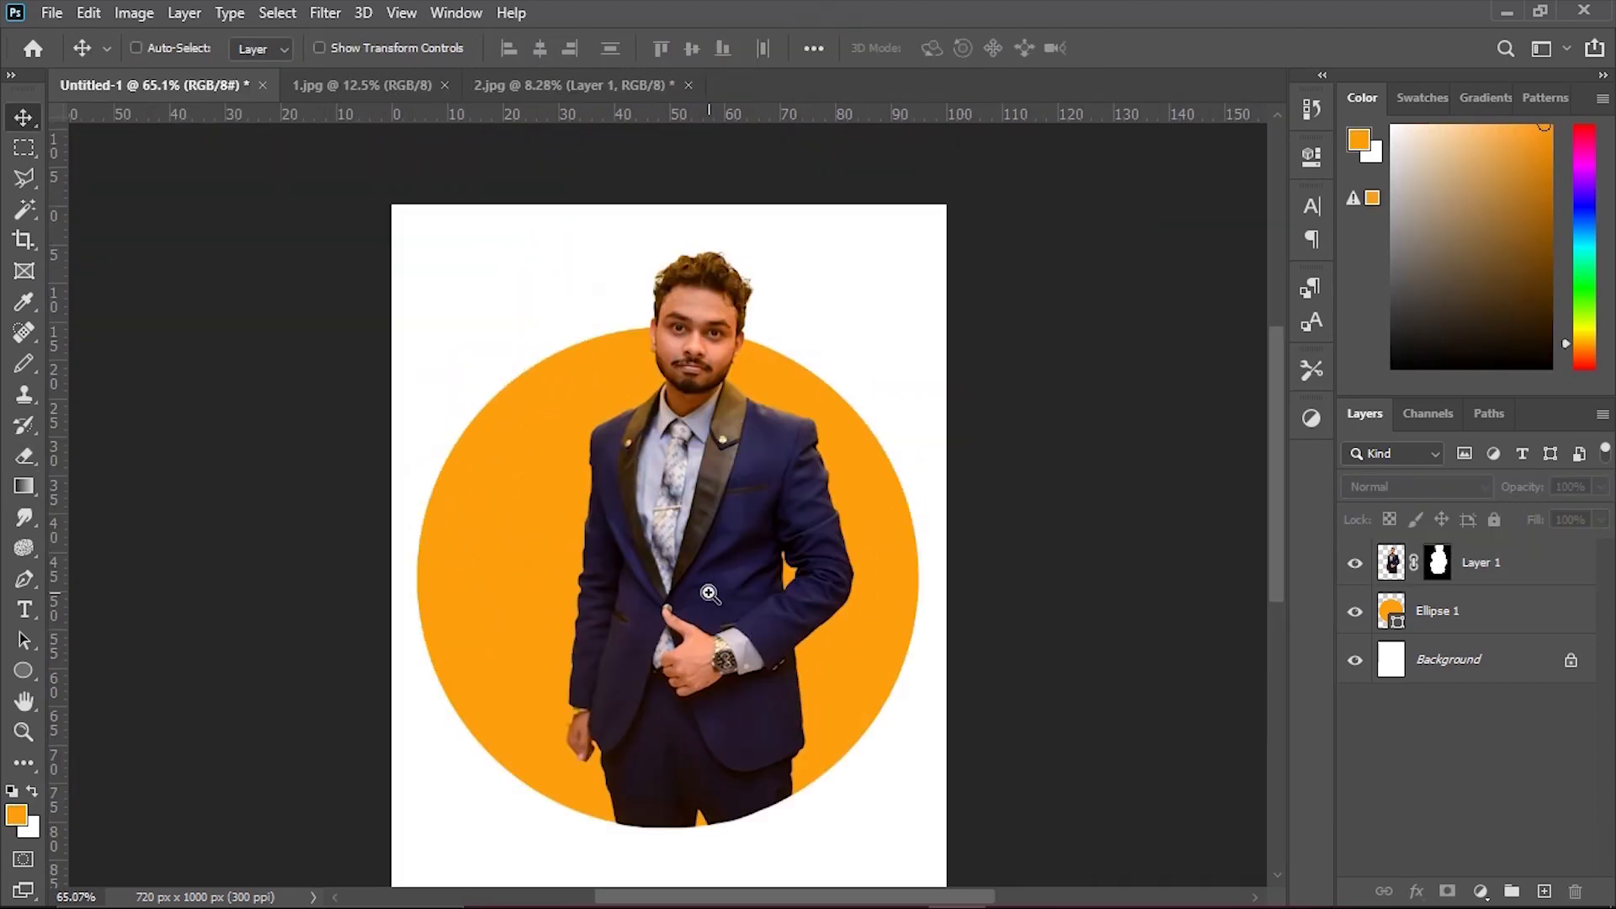
{"action": "mouse_move", "coordinate": [711, 594]}
{"action": "left_mouse_down"}
{"action": "mouse_move", "coordinate": [729, 610]}
{"action": "mouse_move", "coordinate": [717, 616]}
{"action": "left_mouse_up"}
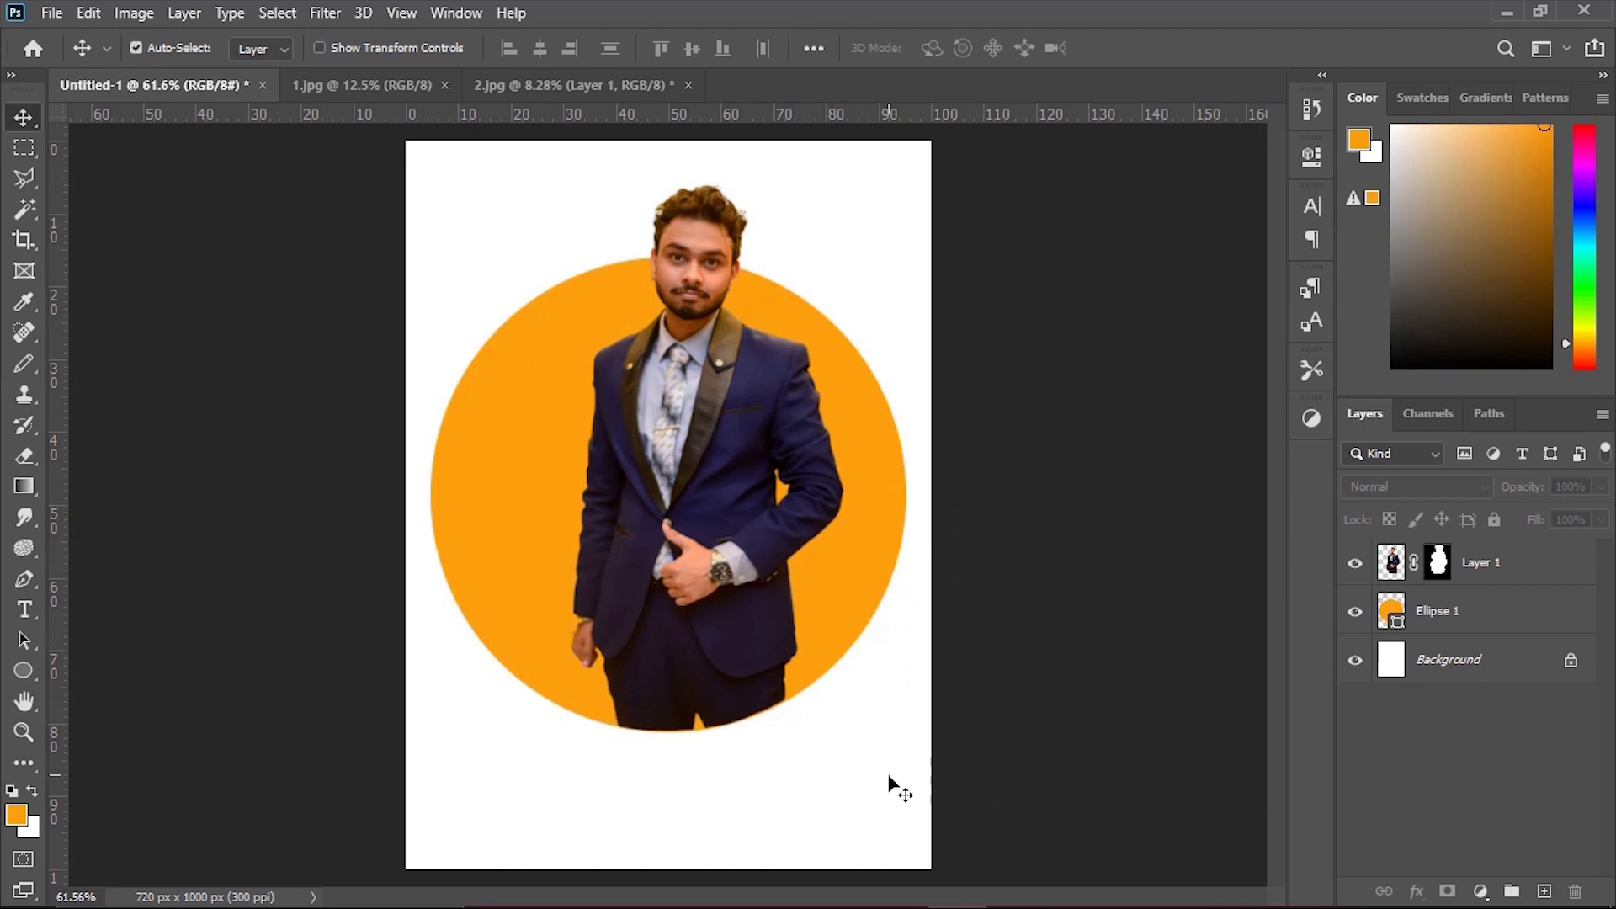
Unlock the background layer and add a Gradient Fill layer above it using the black-to-white Basics preset.
{"action": "left_click", "coordinate": [1570, 660]}
{"action": "left_click", "coordinate": [1479, 891]}
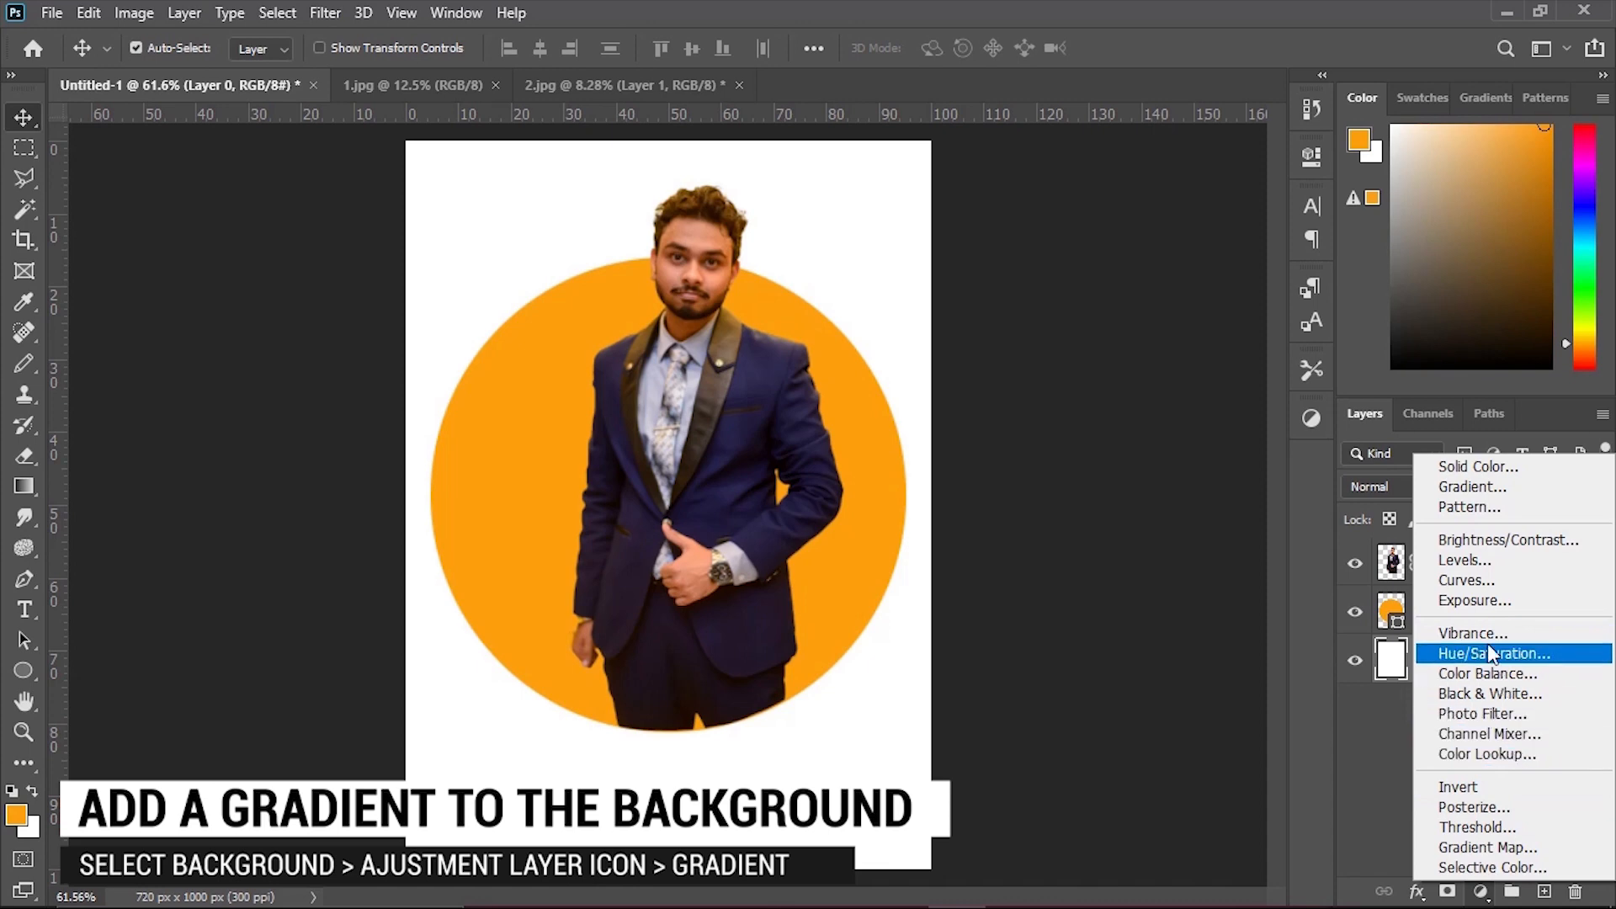
{"action": "left_click", "coordinate": [1465, 488]}
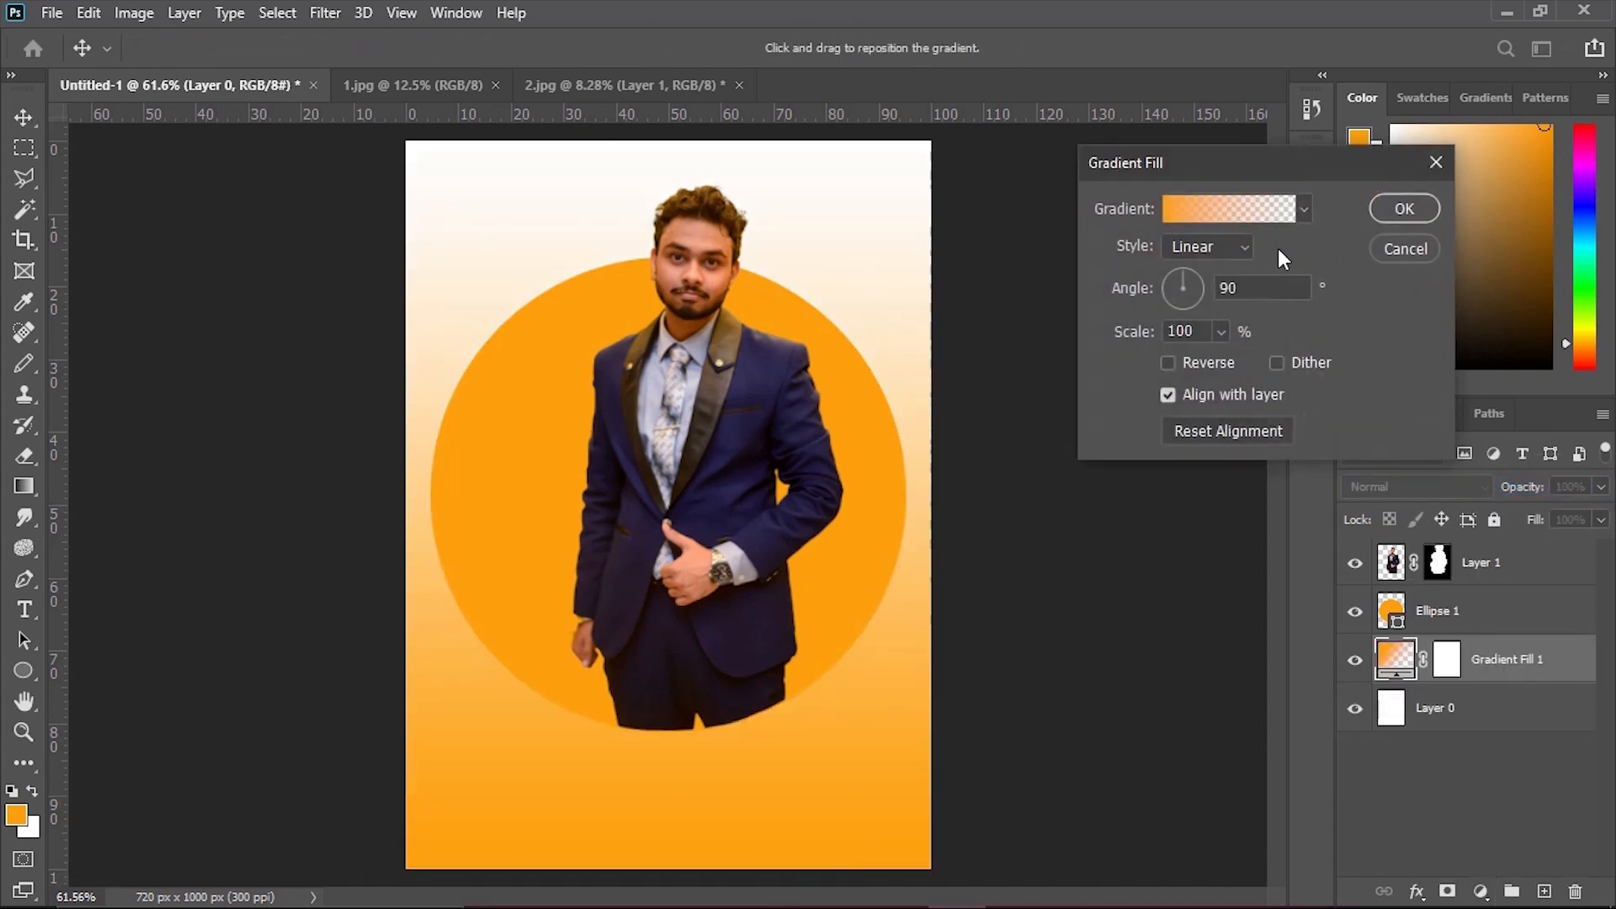
{"action": "left_click", "coordinate": [1304, 208]}
{"action": "left_click", "coordinate": [1108, 256]}
{"action": "left_click", "coordinate": [1213, 292]}
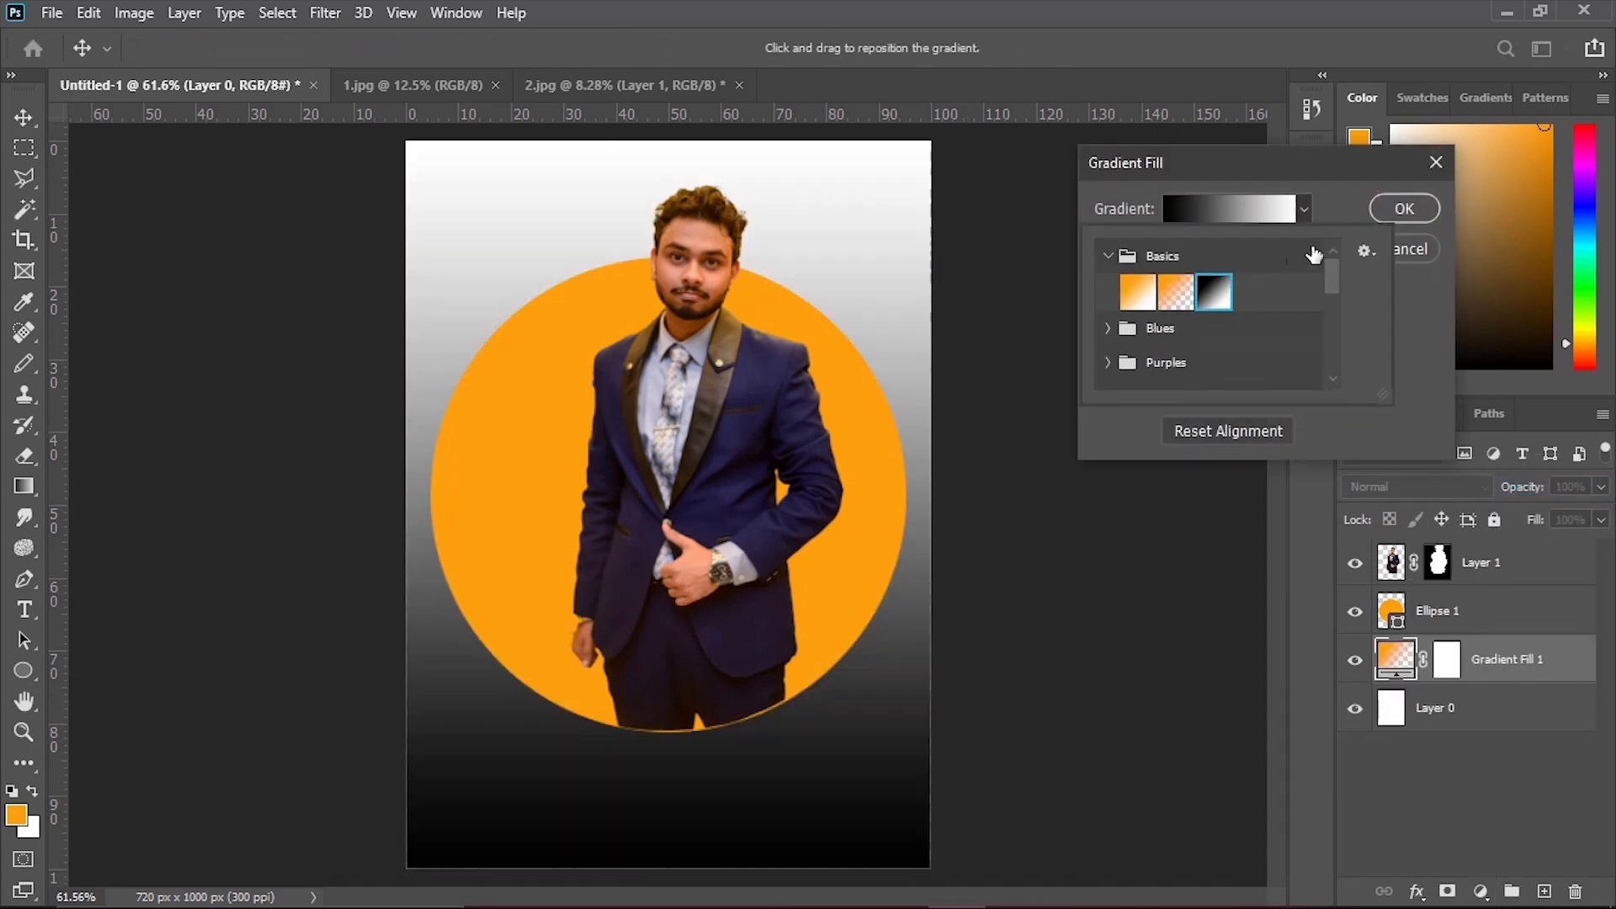
Make the gradient fill radial and reversed, and enlarge its scale to give a soft white-to-light-grey backdrop.
{"action": "left_click", "coordinate": [1330, 210]}
{"action": "left_click", "coordinate": [1195, 289]}
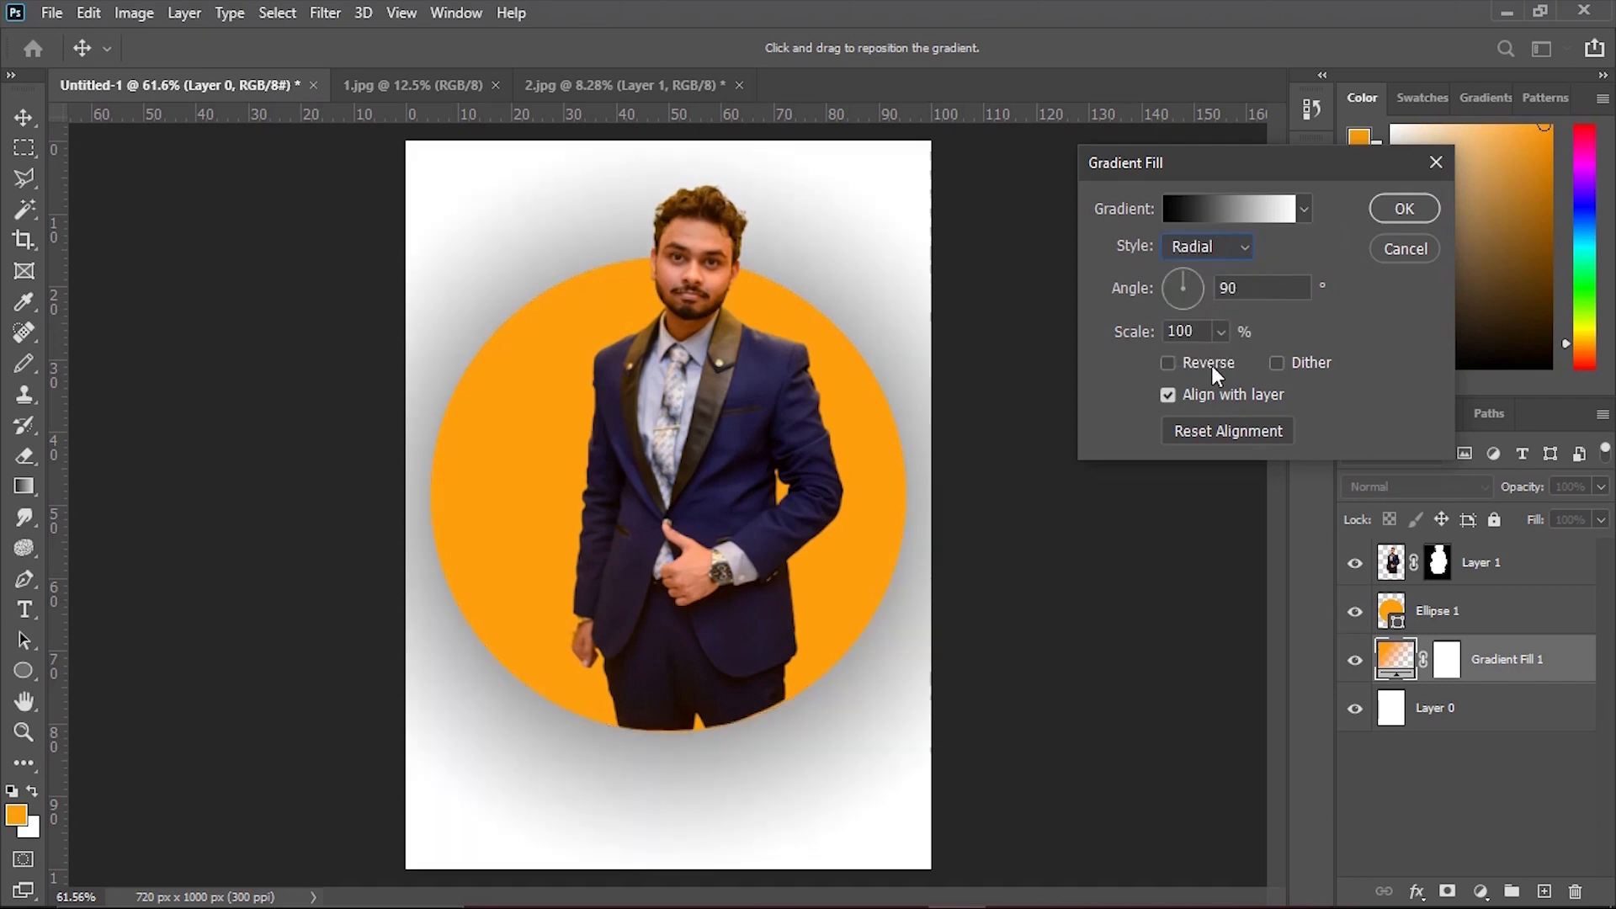
{"action": "left_click", "coordinate": [1170, 362]}
{"action": "left_click", "coordinate": [1244, 247]}
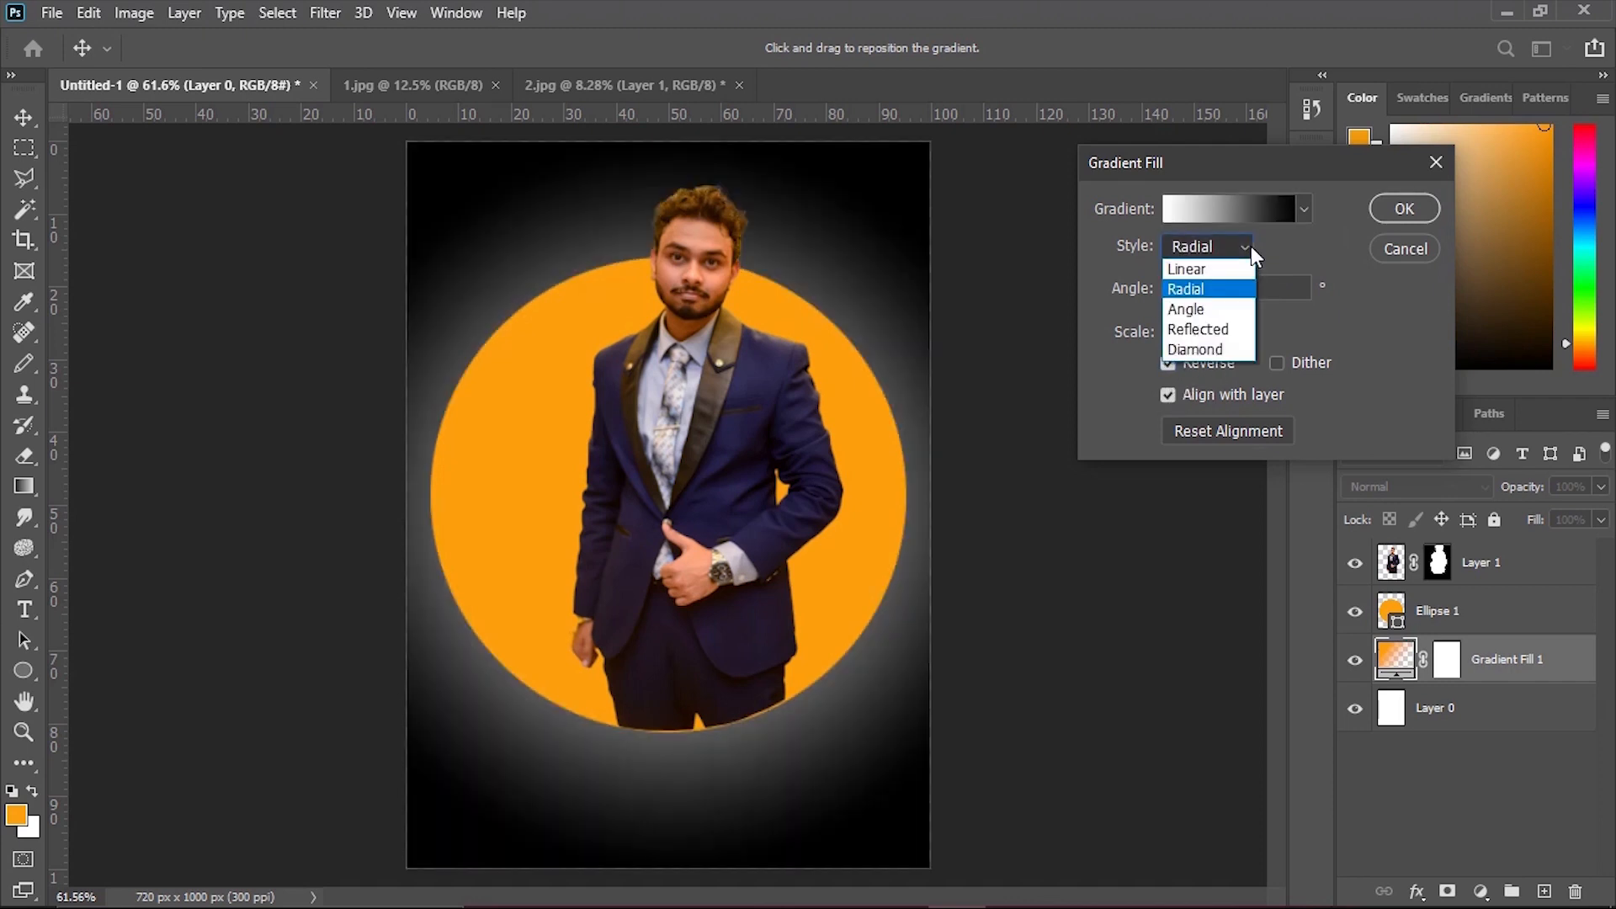
{"action": "left_click", "coordinate": [1232, 288]}
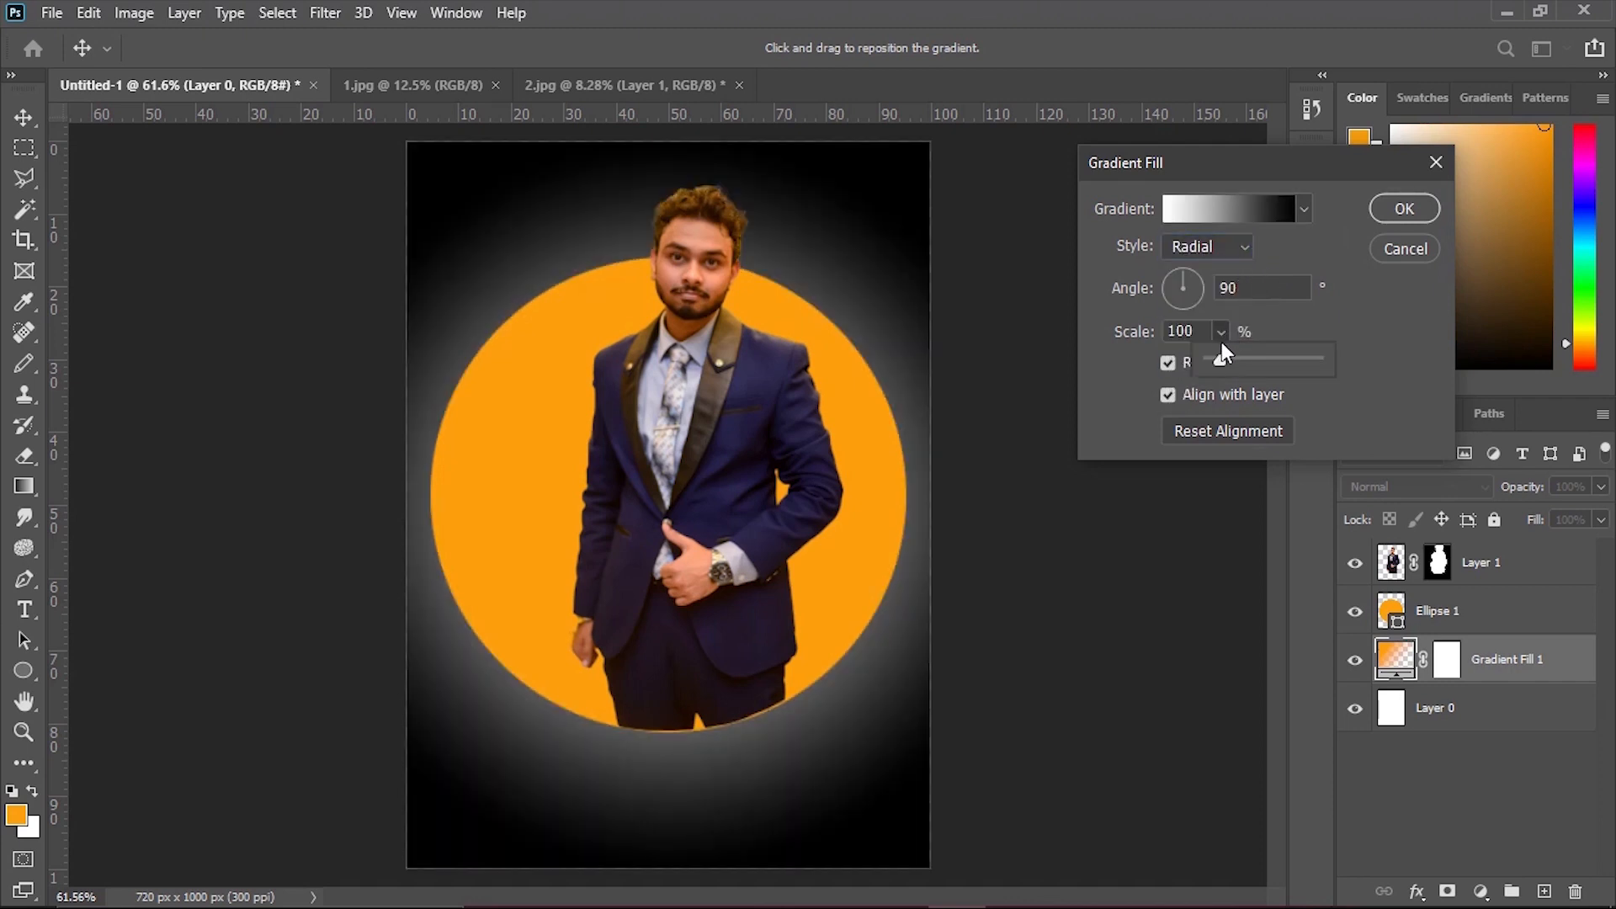
{"action": "mouse_move", "coordinate": [1254, 361]}
{"action": "left_mouse_down"}
{"action": "mouse_move", "coordinate": [1240, 366]}
{"action": "mouse_move", "coordinate": [1336, 362]}
{"action": "mouse_move", "coordinate": [1279, 361]}
{"action": "left_mouse_up"}
{"action": "left_click", "coordinate": [1404, 208]}
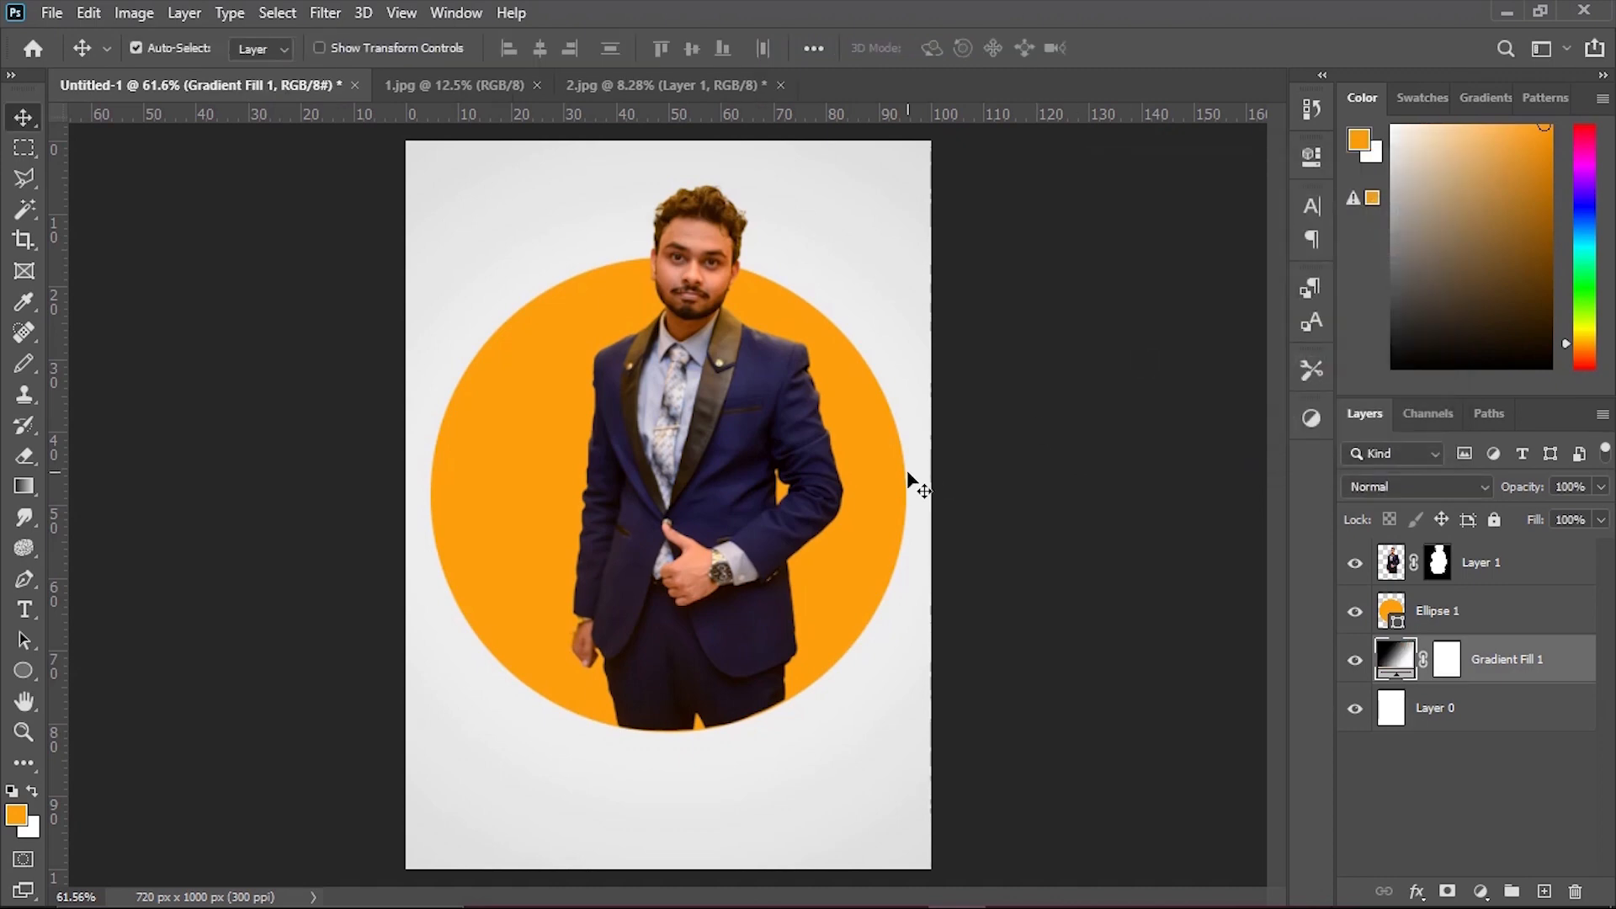
Open the blending options of the Ellipse 1 layer and enable its Drop Shadow effect.
{"action": "left_click_drag", "start_coordinate": [1014, 421], "coordinate": [993, 439]}
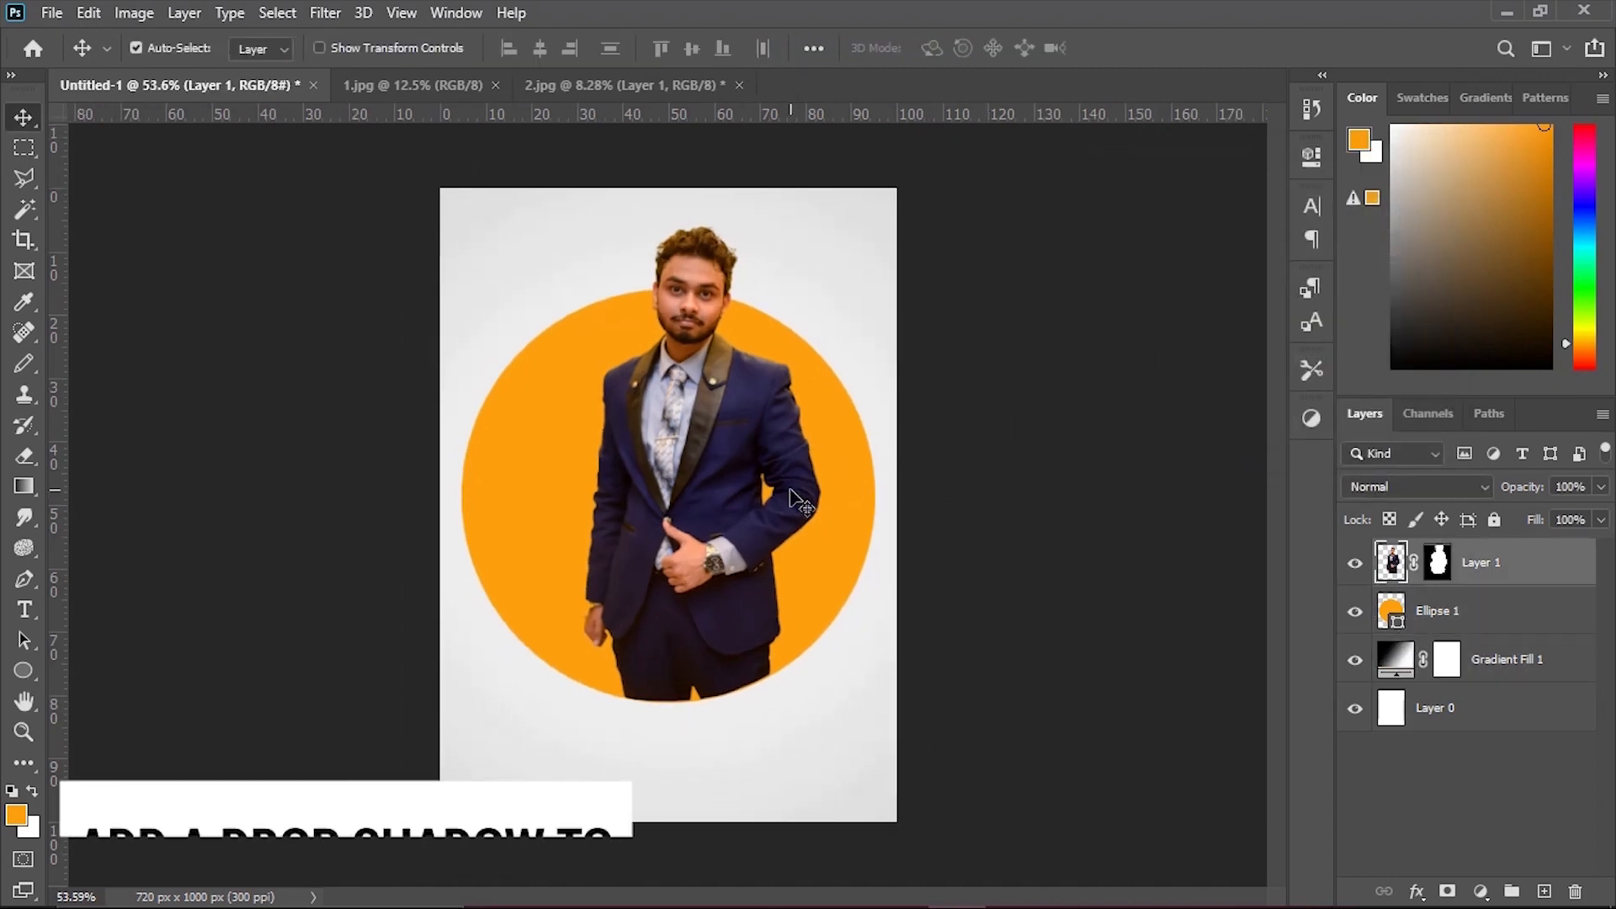
{"action": "left_click", "coordinate": [844, 505]}
{"action": "right_click", "coordinate": [1429, 612]}
{"action": "left_click", "coordinate": [1193, 36]}
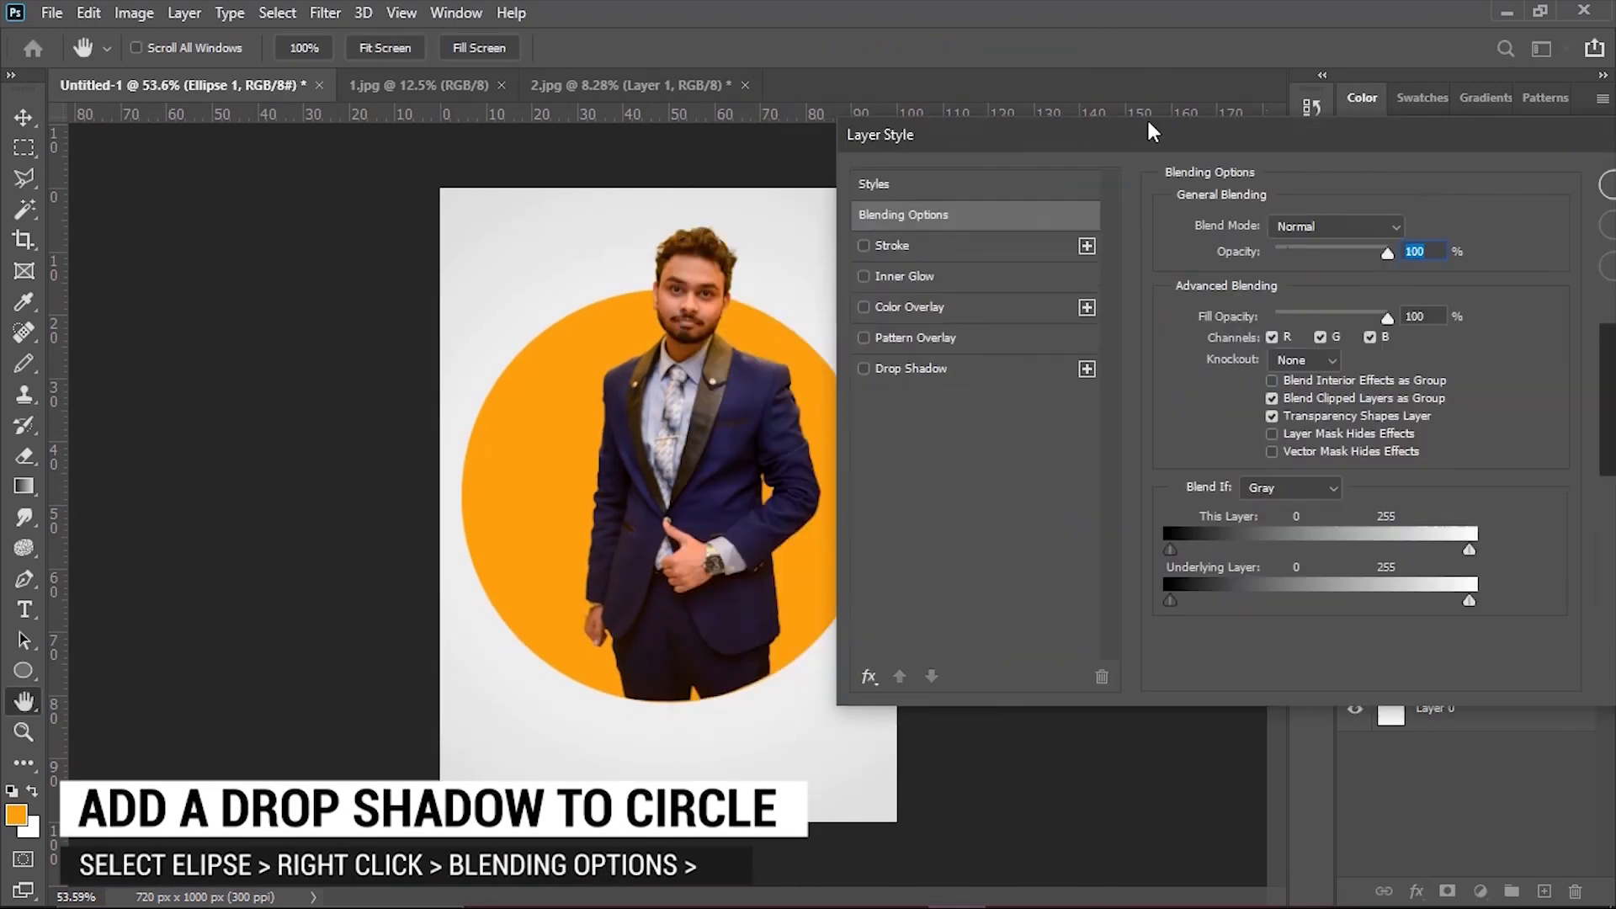
{"action": "left_click", "coordinate": [915, 326]}
{"action": "left_click", "coordinate": [915, 325]}
{"action": "left_click", "coordinate": [991, 347]}
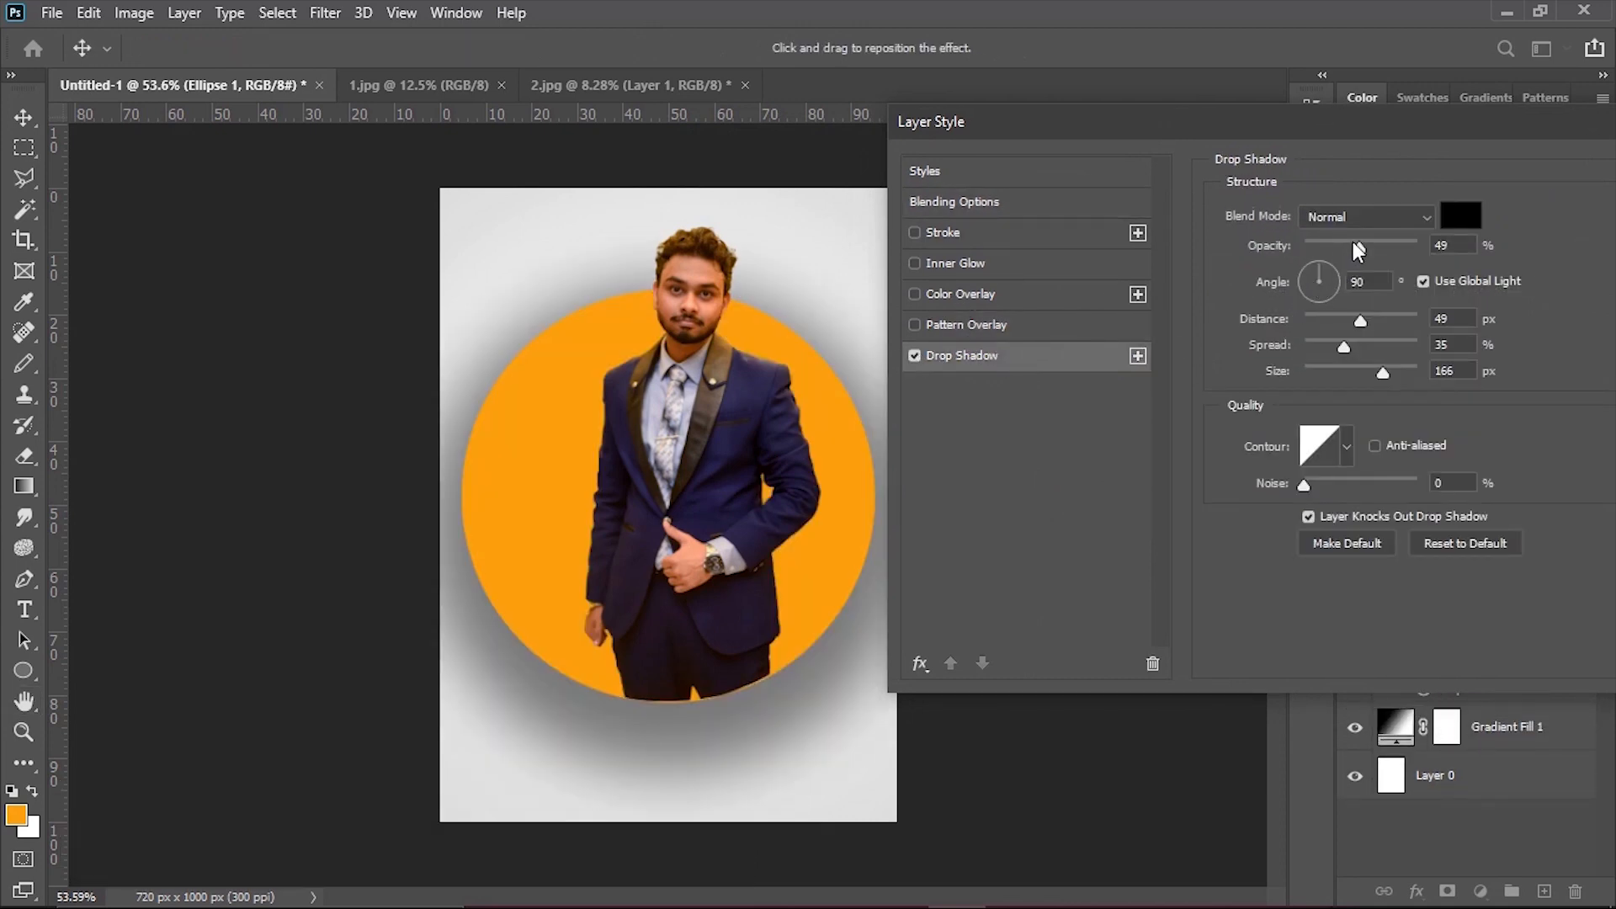
Set the drop shadow to Darker Color with 57% opacity, 27 px distance, 20% spread and 43 px size.
{"action": "left_click_drag", "start_coordinate": [1382, 371], "coordinate": [1281, 354]}
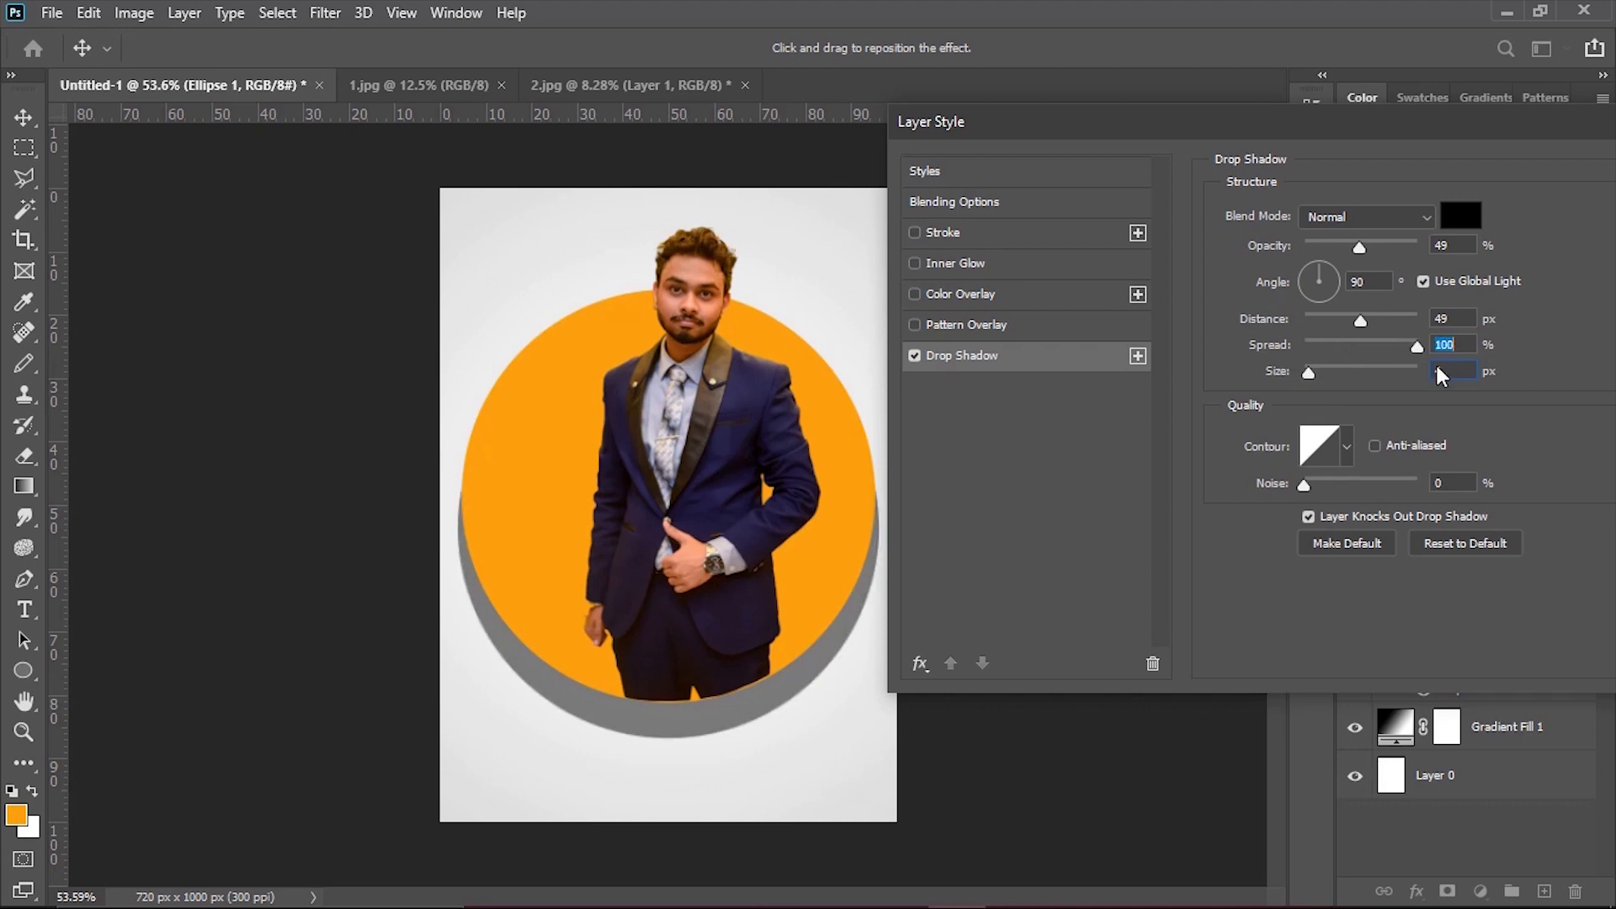
{"action": "left_click_drag", "start_coordinate": [1367, 311], "coordinate": [1320, 330]}
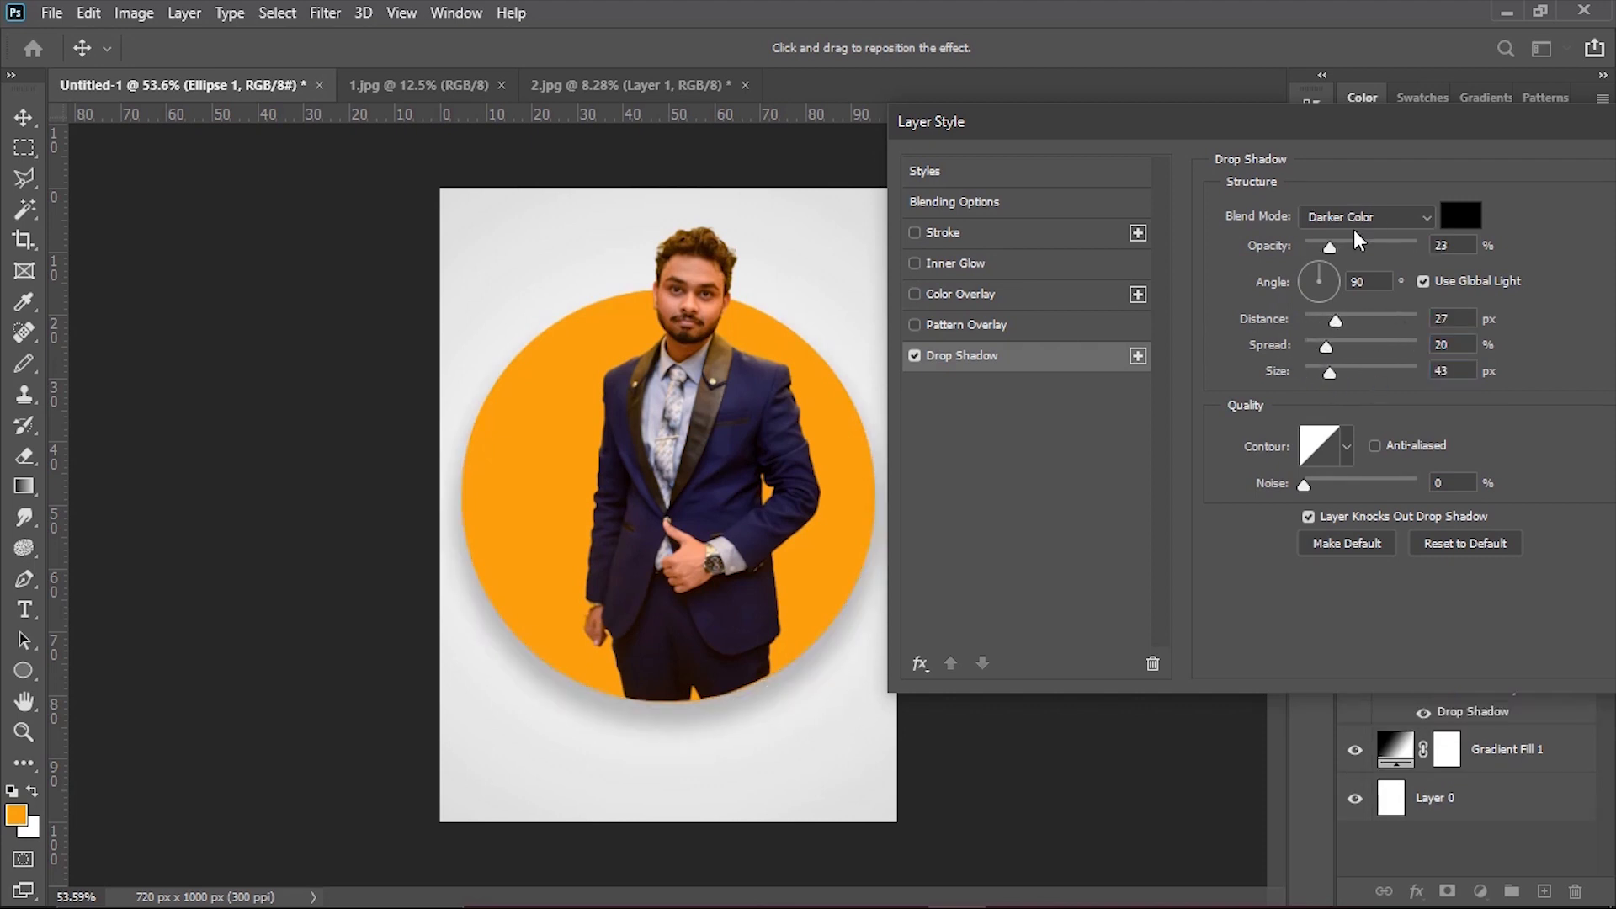
{"action": "left_click", "coordinate": [1355, 242]}
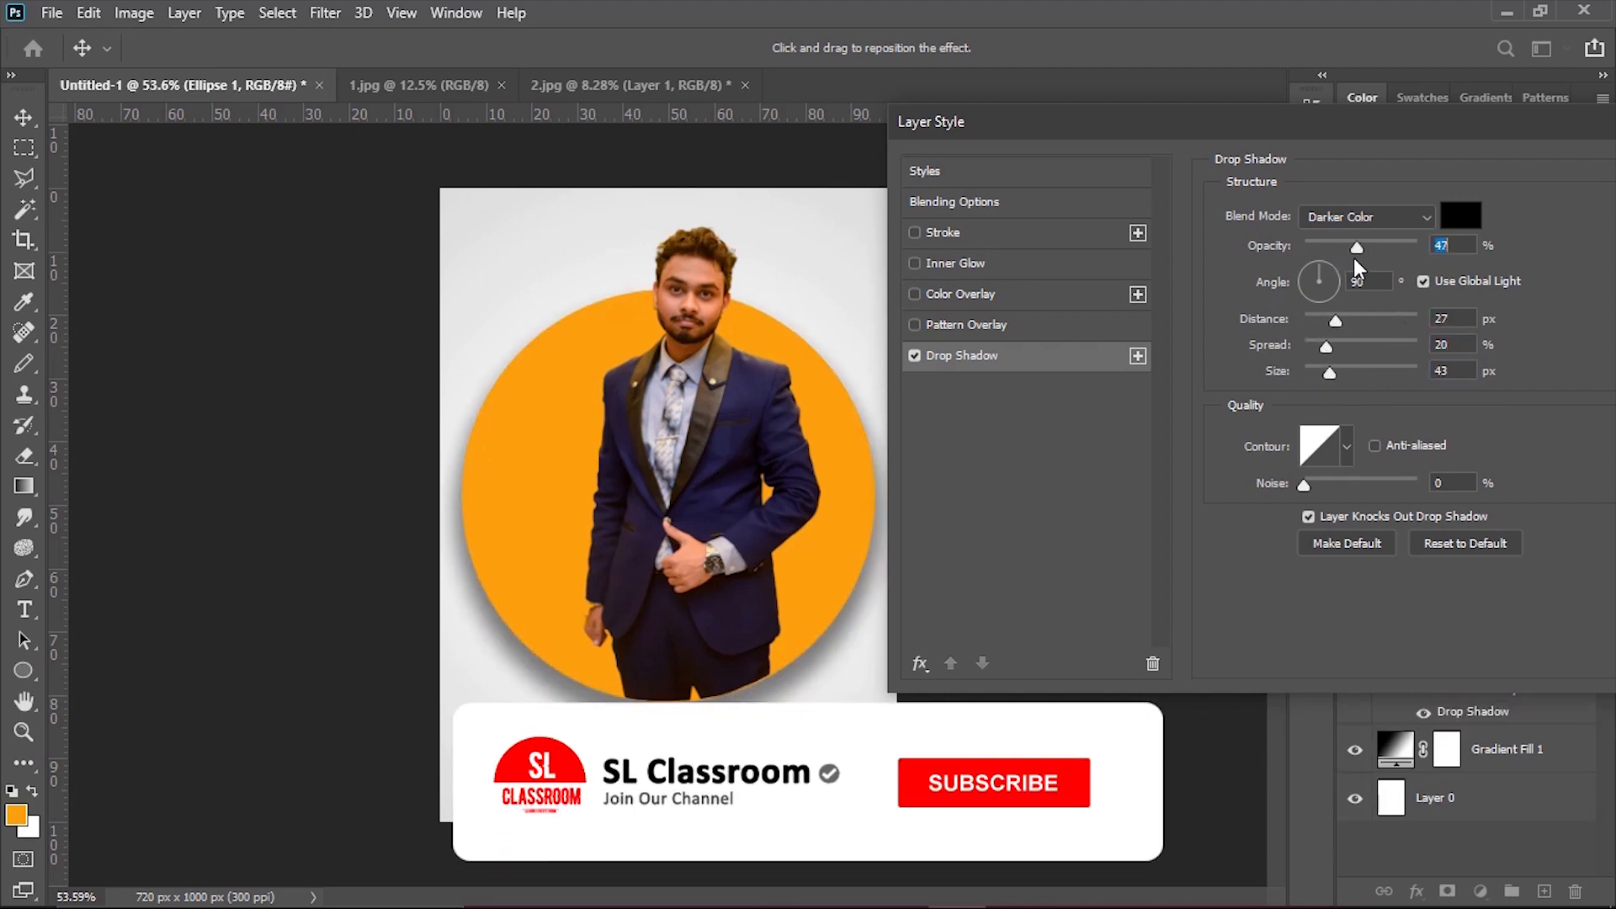
{"action": "left_click_drag", "start_coordinate": [1356, 259], "coordinate": [1370, 261]}
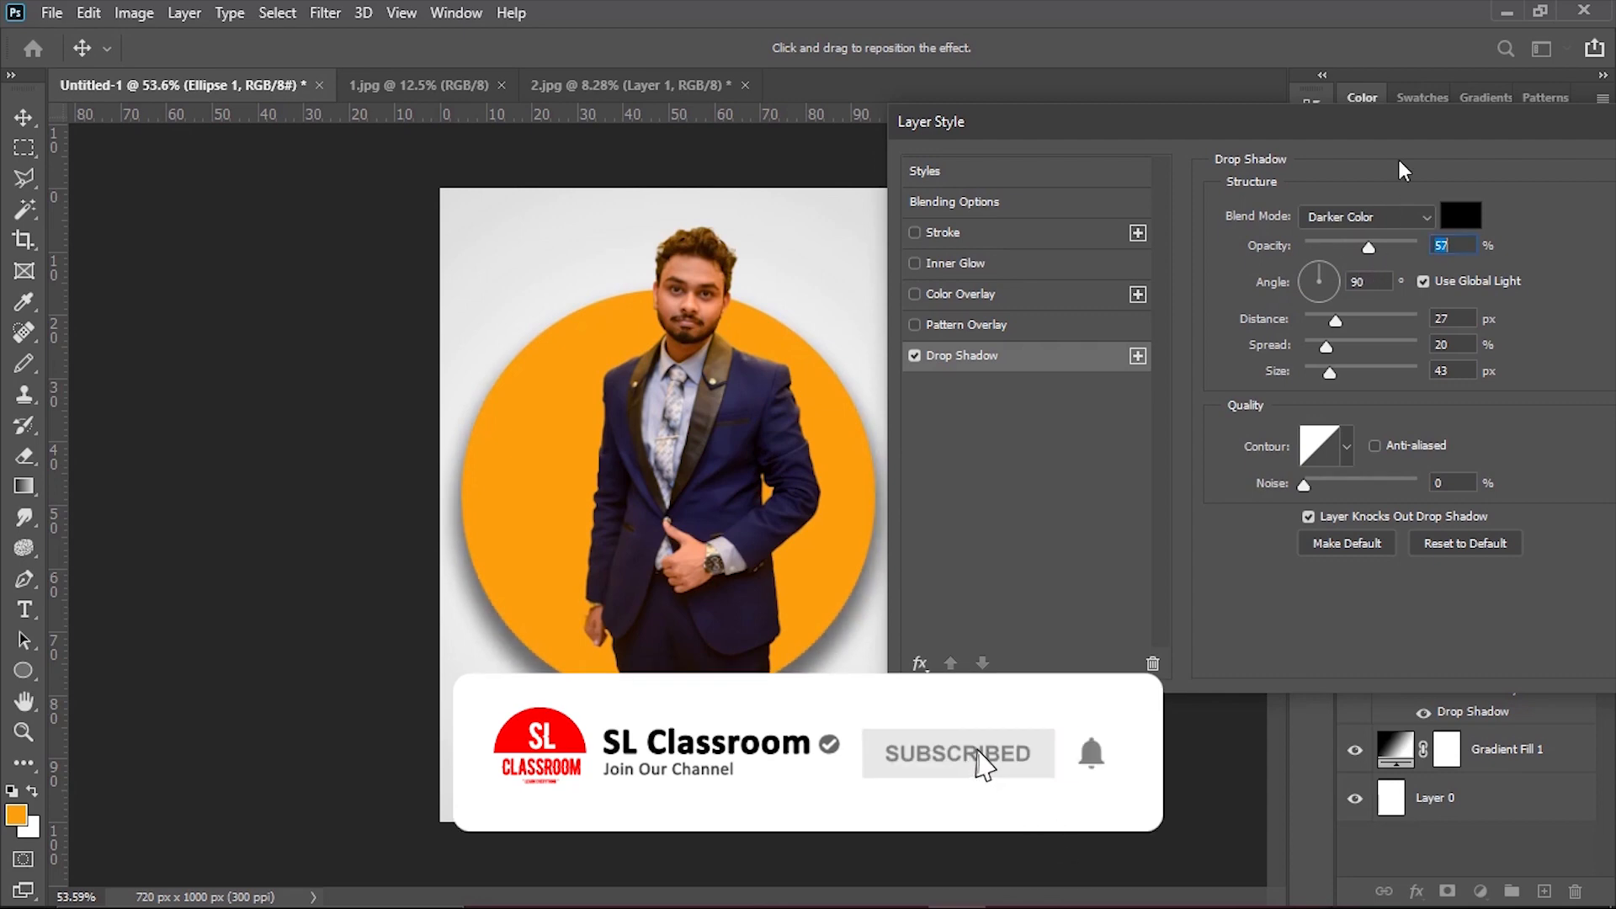
Set the drop shadow's distance to 12 px, spread to 1% and opacity to 100%, and apply the layer style.
{"action": "left_click_drag", "start_coordinate": [1410, 127], "coordinate": [1520, 159]}
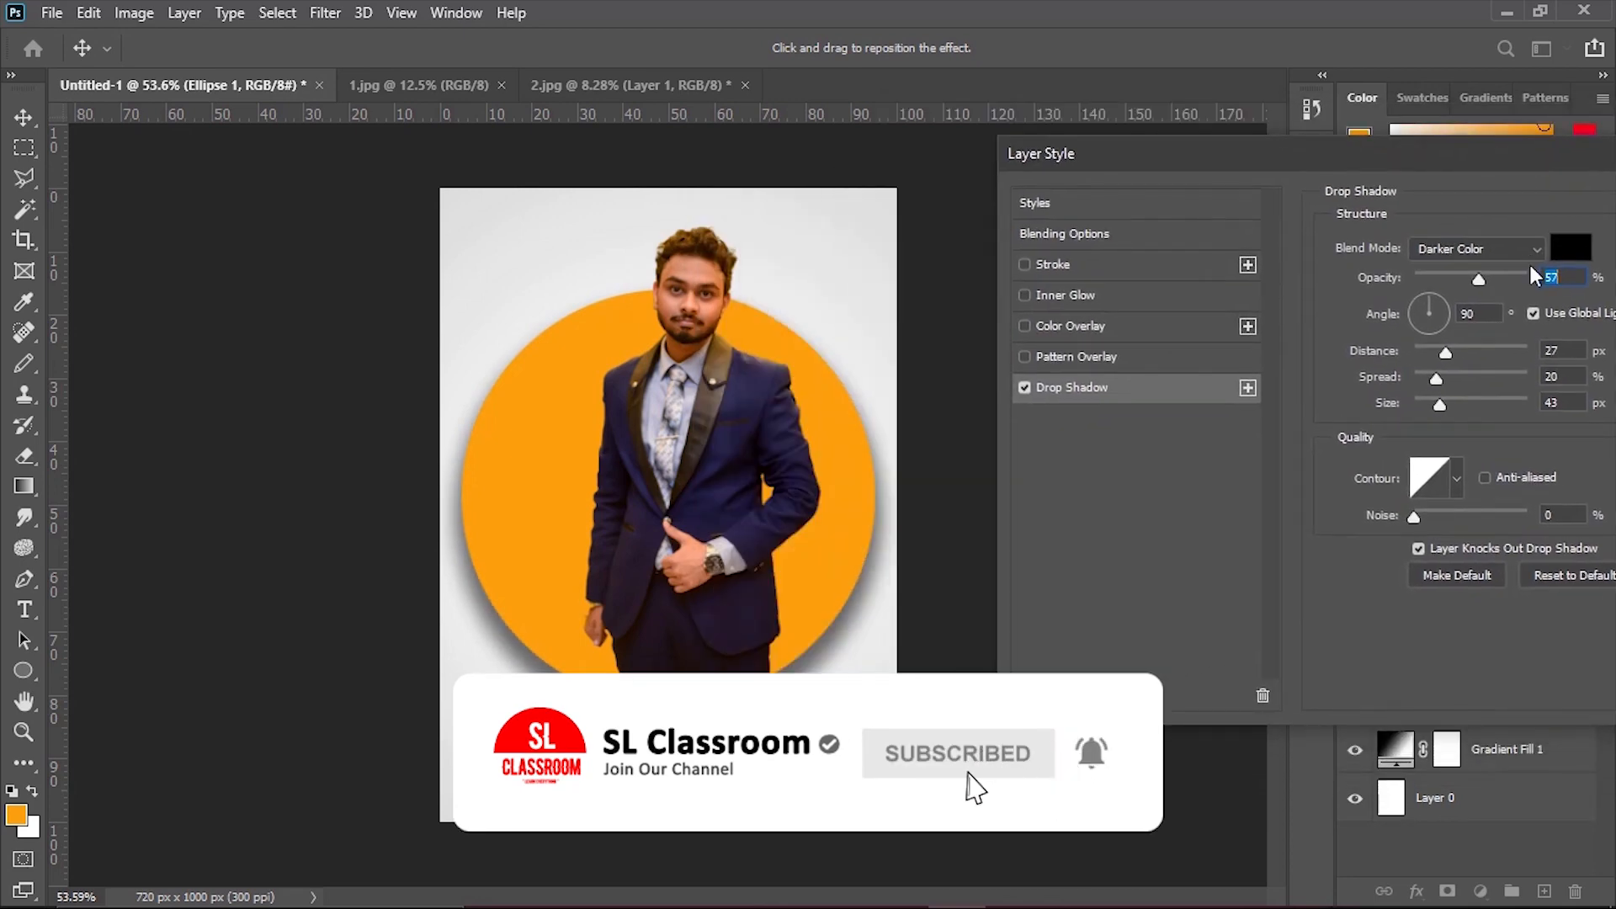
{"action": "mouse_move", "coordinate": [1446, 348]}
{"action": "left_mouse_down"}
{"action": "mouse_move", "coordinate": [1443, 387]}
{"action": "mouse_move", "coordinate": [1414, 386]}
{"action": "mouse_move", "coordinate": [1428, 354]}
{"action": "left_mouse_up"}
{"action": "left_click_drag", "start_coordinate": [1508, 277], "coordinate": [1532, 281]}
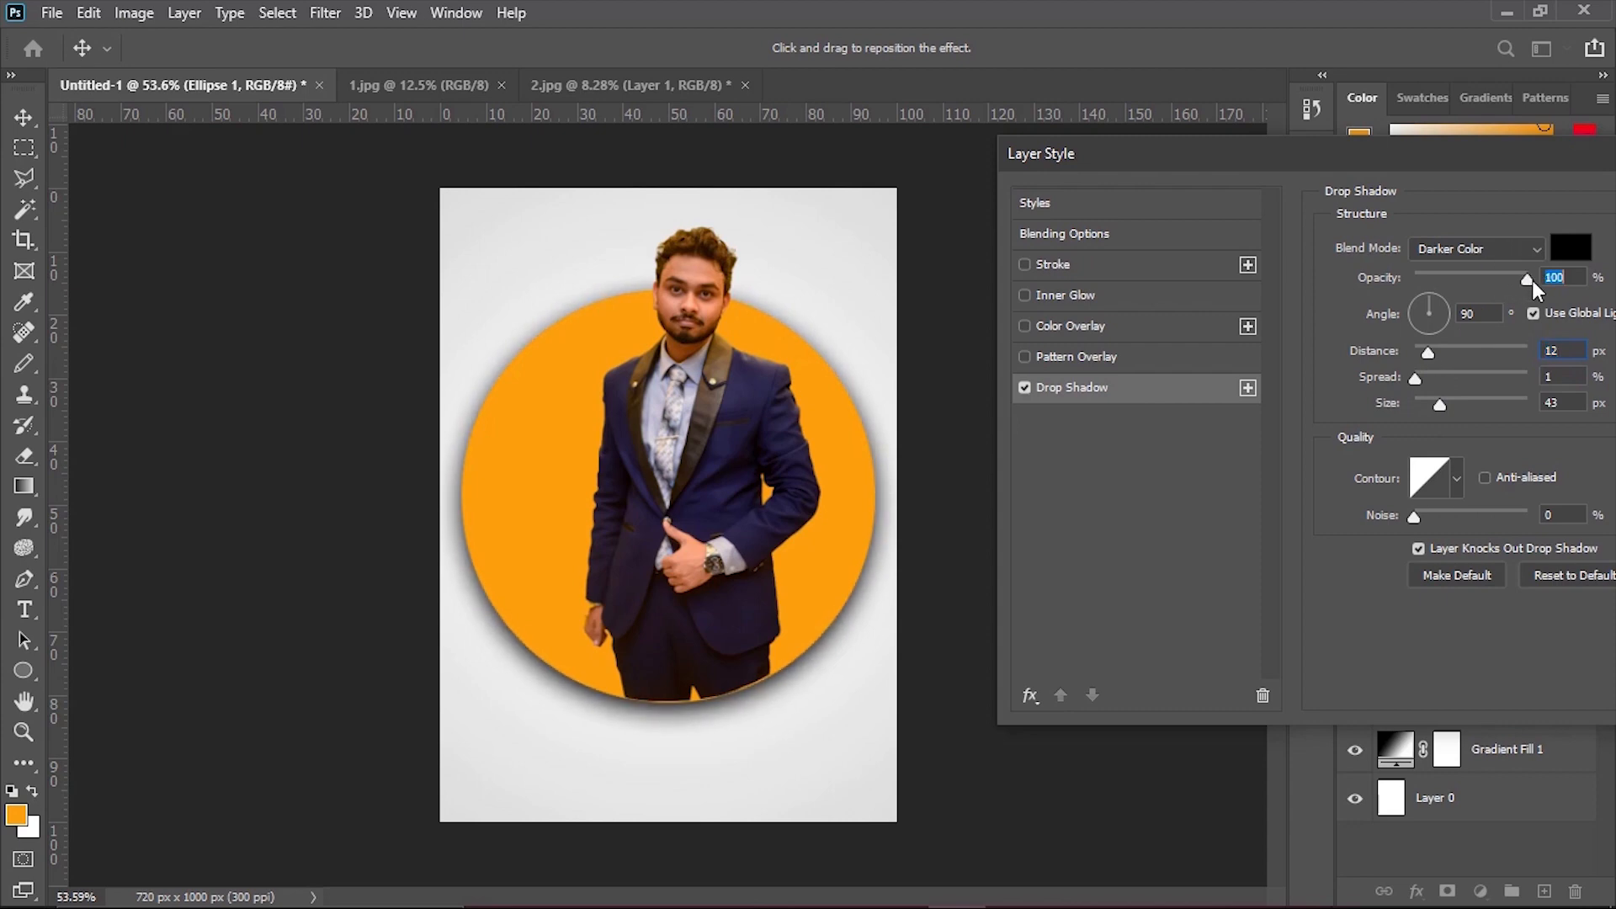
{"action": "left_click_drag", "start_coordinate": [1574, 157], "coordinate": [1116, 139]}
{"action": "left_click", "coordinate": [1374, 191]}
Nudge the man slightly down against the circle's lower edge and deselect all layers.
{"action": "left_click_drag", "start_coordinate": [650, 643], "coordinate": [755, 649]}
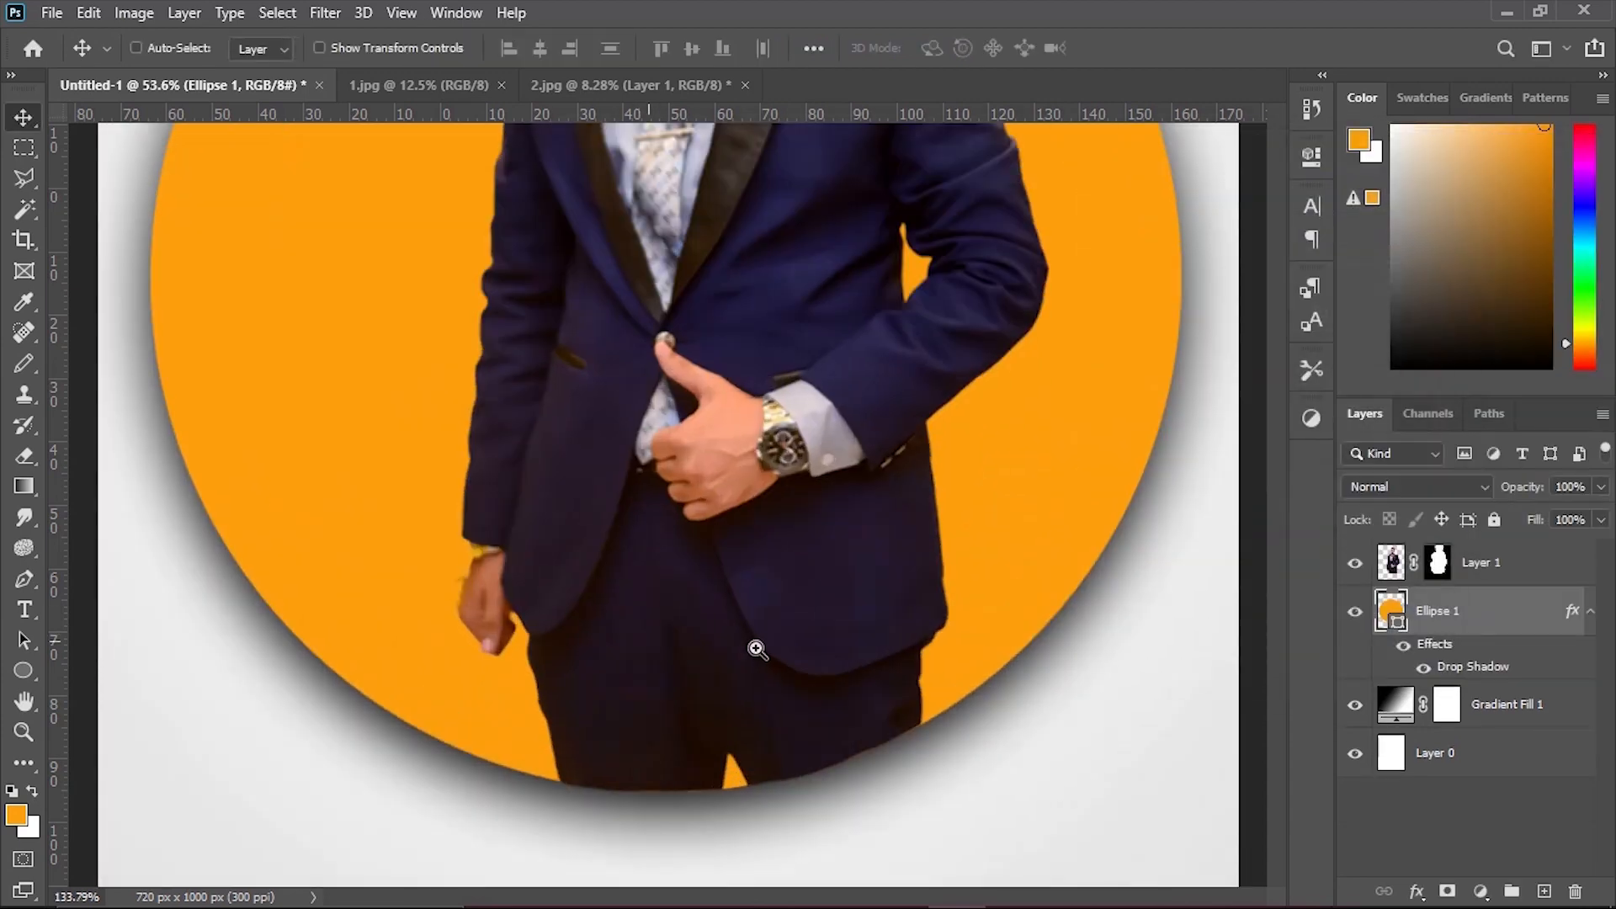
{"action": "left_click", "coordinate": [817, 641]}
{"action": "key", "text": "Down"}
{"action": "key", "text": "Down"}
{"action": "key", "text": "Up"}
{"action": "left_click_drag", "start_coordinate": [1048, 757], "coordinate": [974, 767]}
{"action": "left_click", "coordinate": [871, 700]}
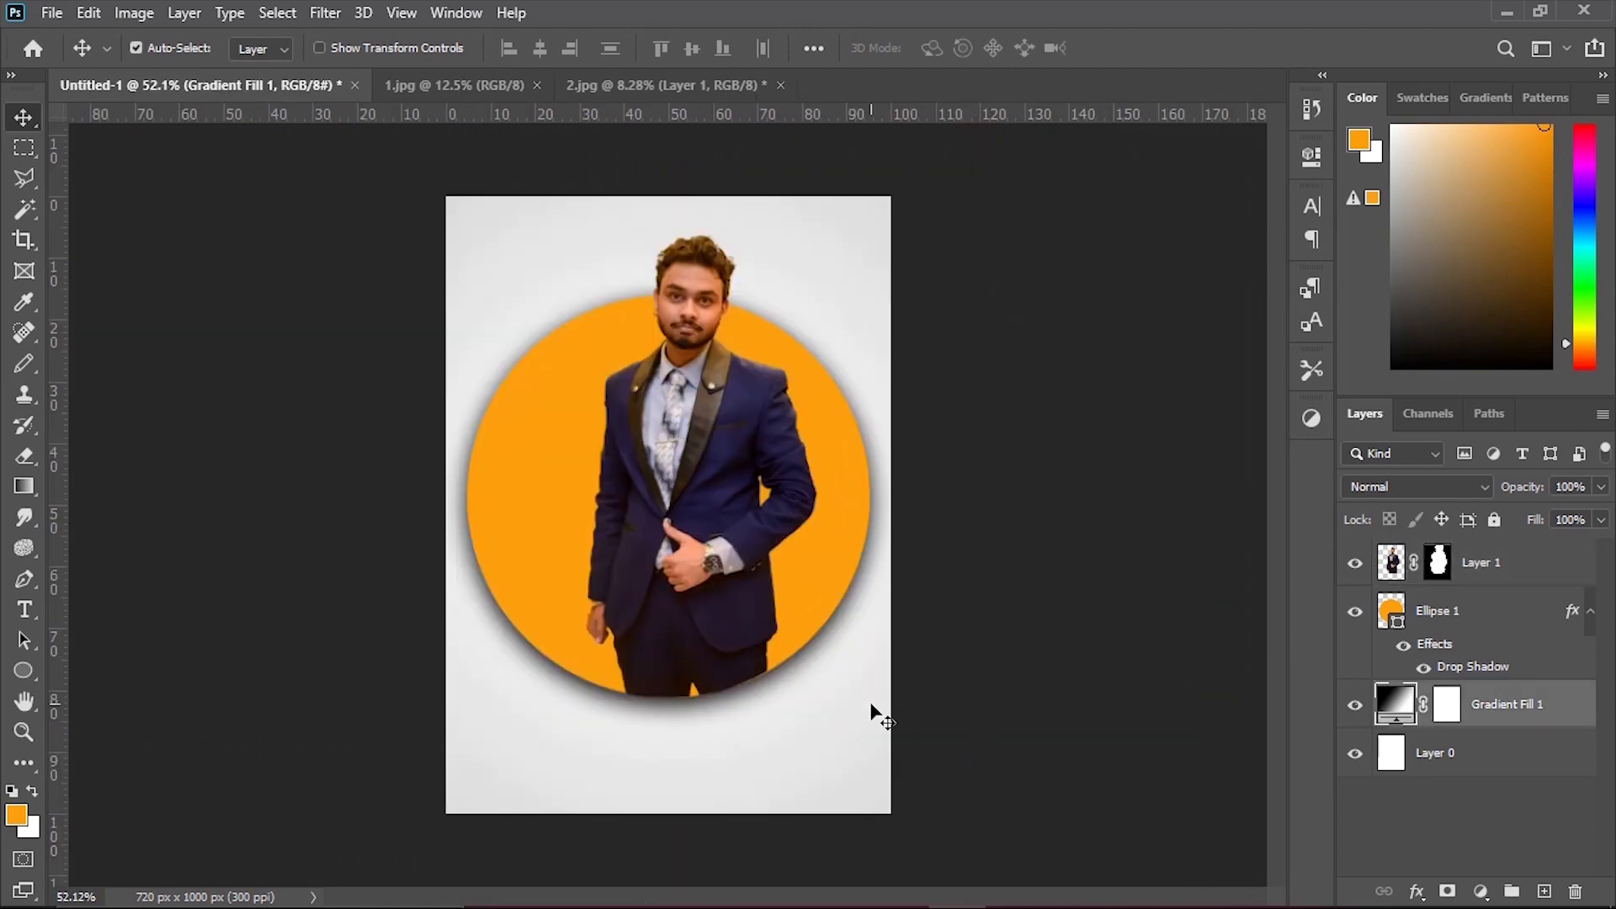
{"action": "left_click", "coordinate": [945, 526]}
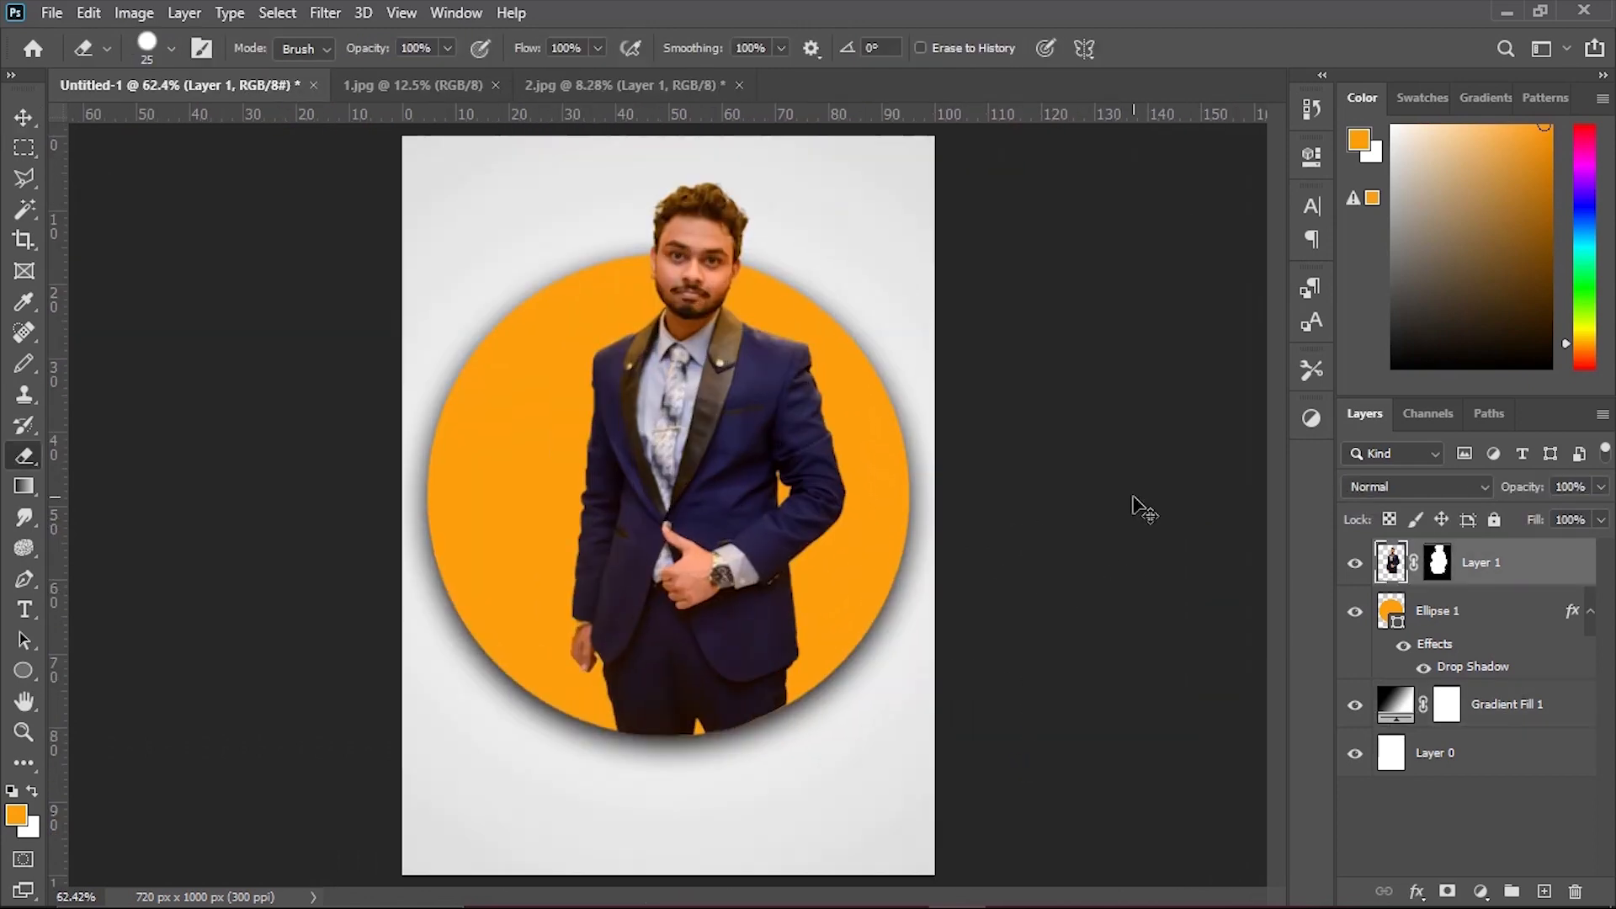
Save the finished portrait in the project folder as a JPEG named final 2.
{"action": "left_click", "coordinate": [52, 13]}
{"action": "left_click", "coordinate": [378, 386]}
{"action": "key", "text": "ctrl+s"}
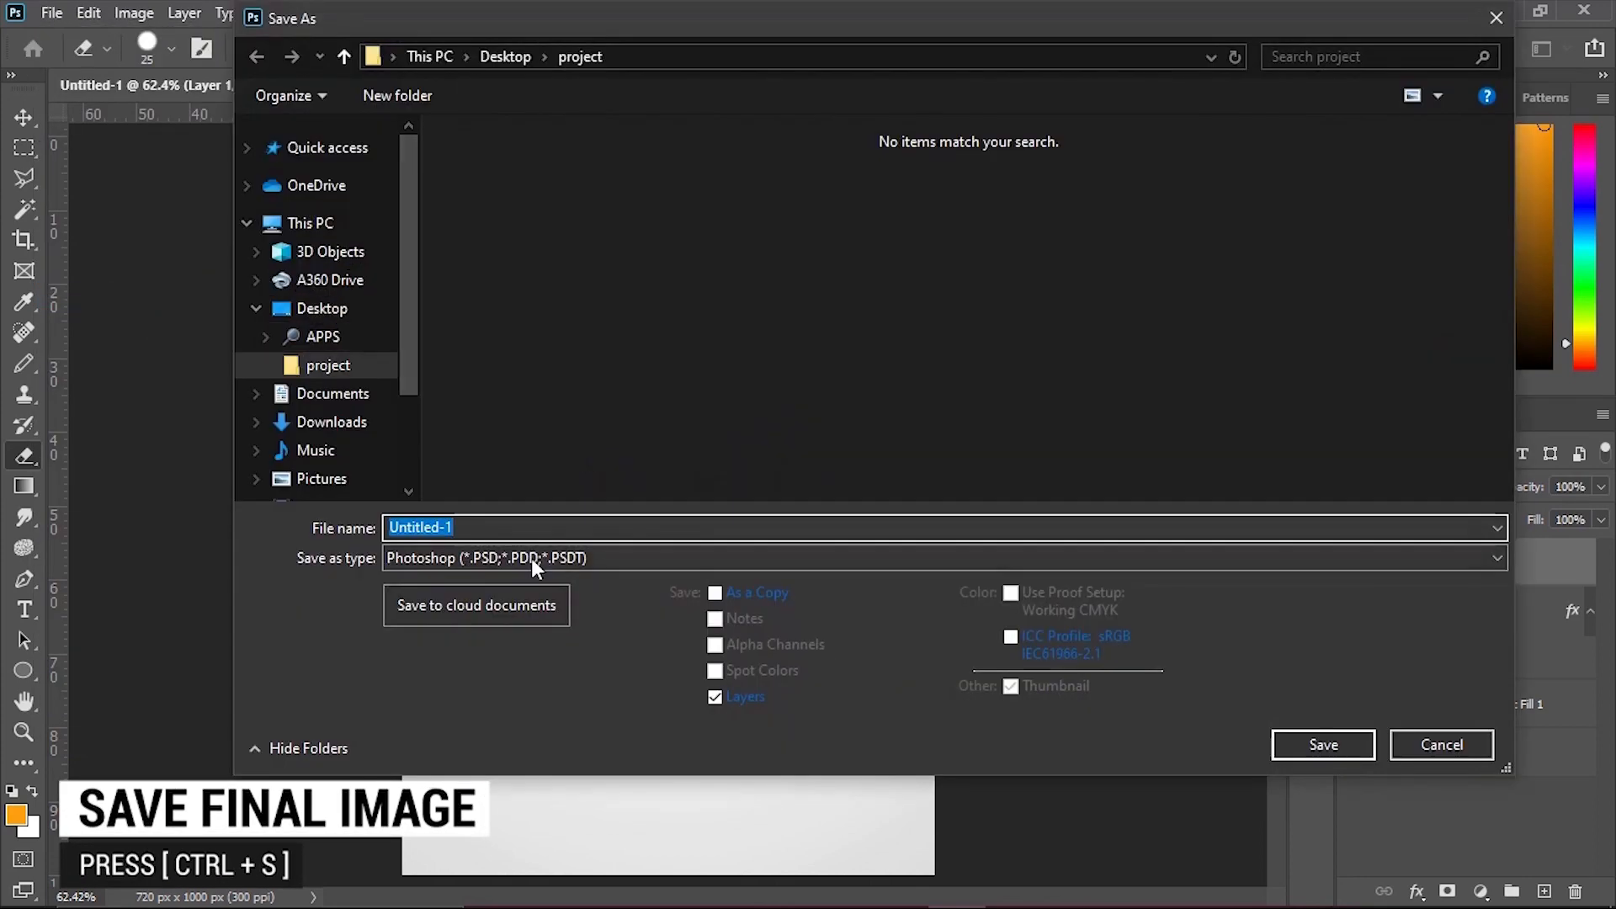
{"action": "left_click", "coordinate": [531, 558]}
{"action": "left_click", "coordinate": [422, 321]}
{"action": "left_click", "coordinate": [515, 517]}
{"action": "type", "text": "fin"}
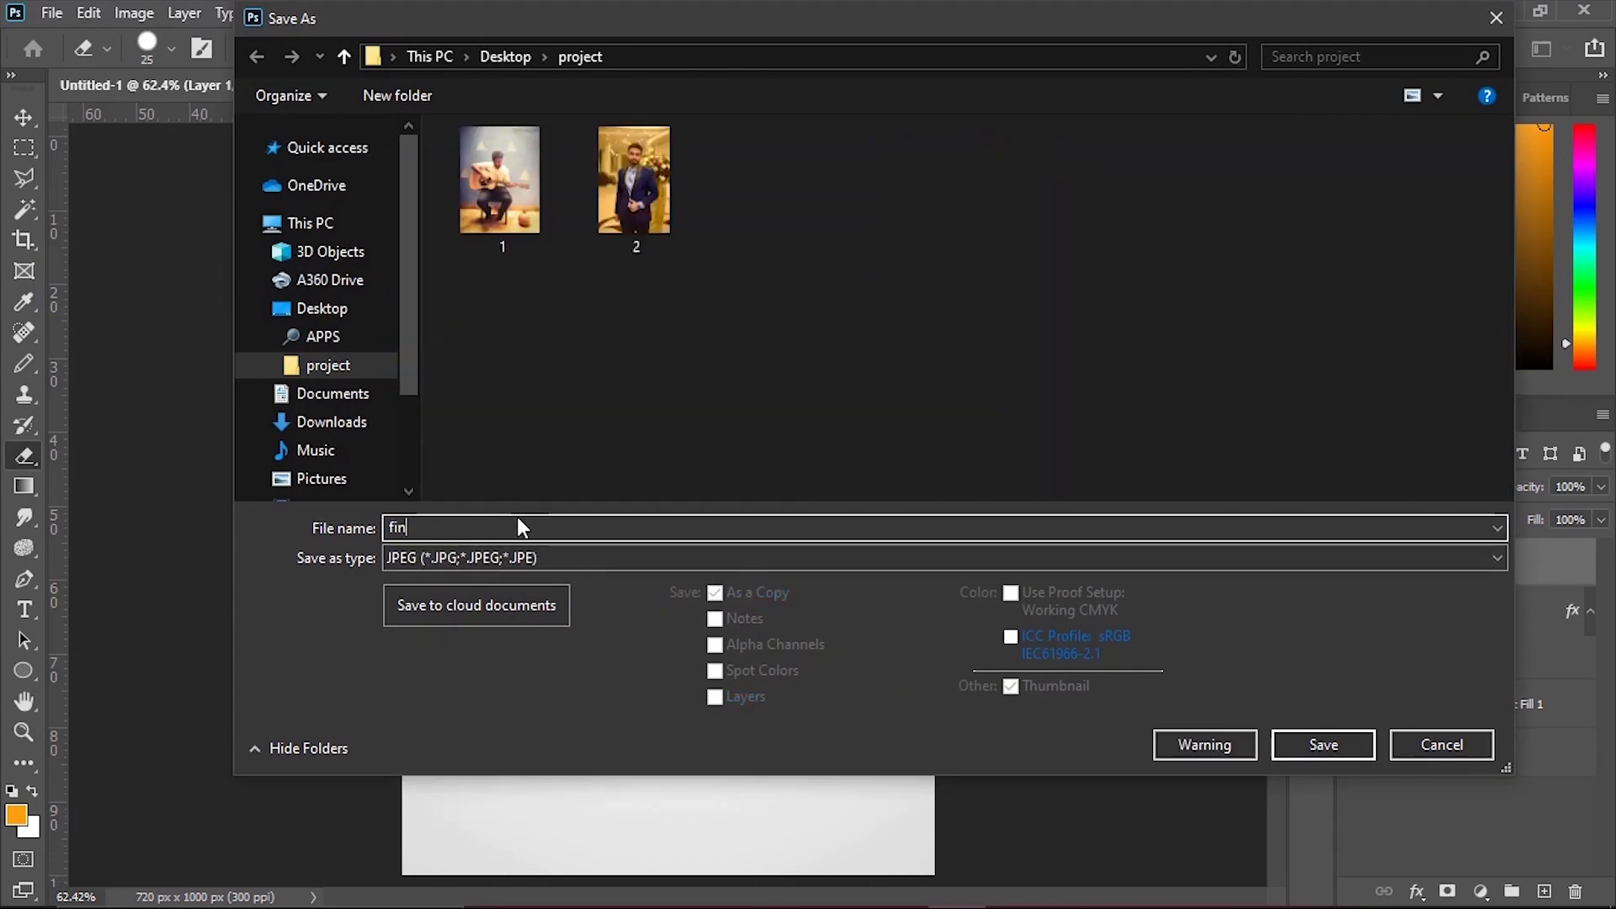
{"action": "type", "text": "al 1"}
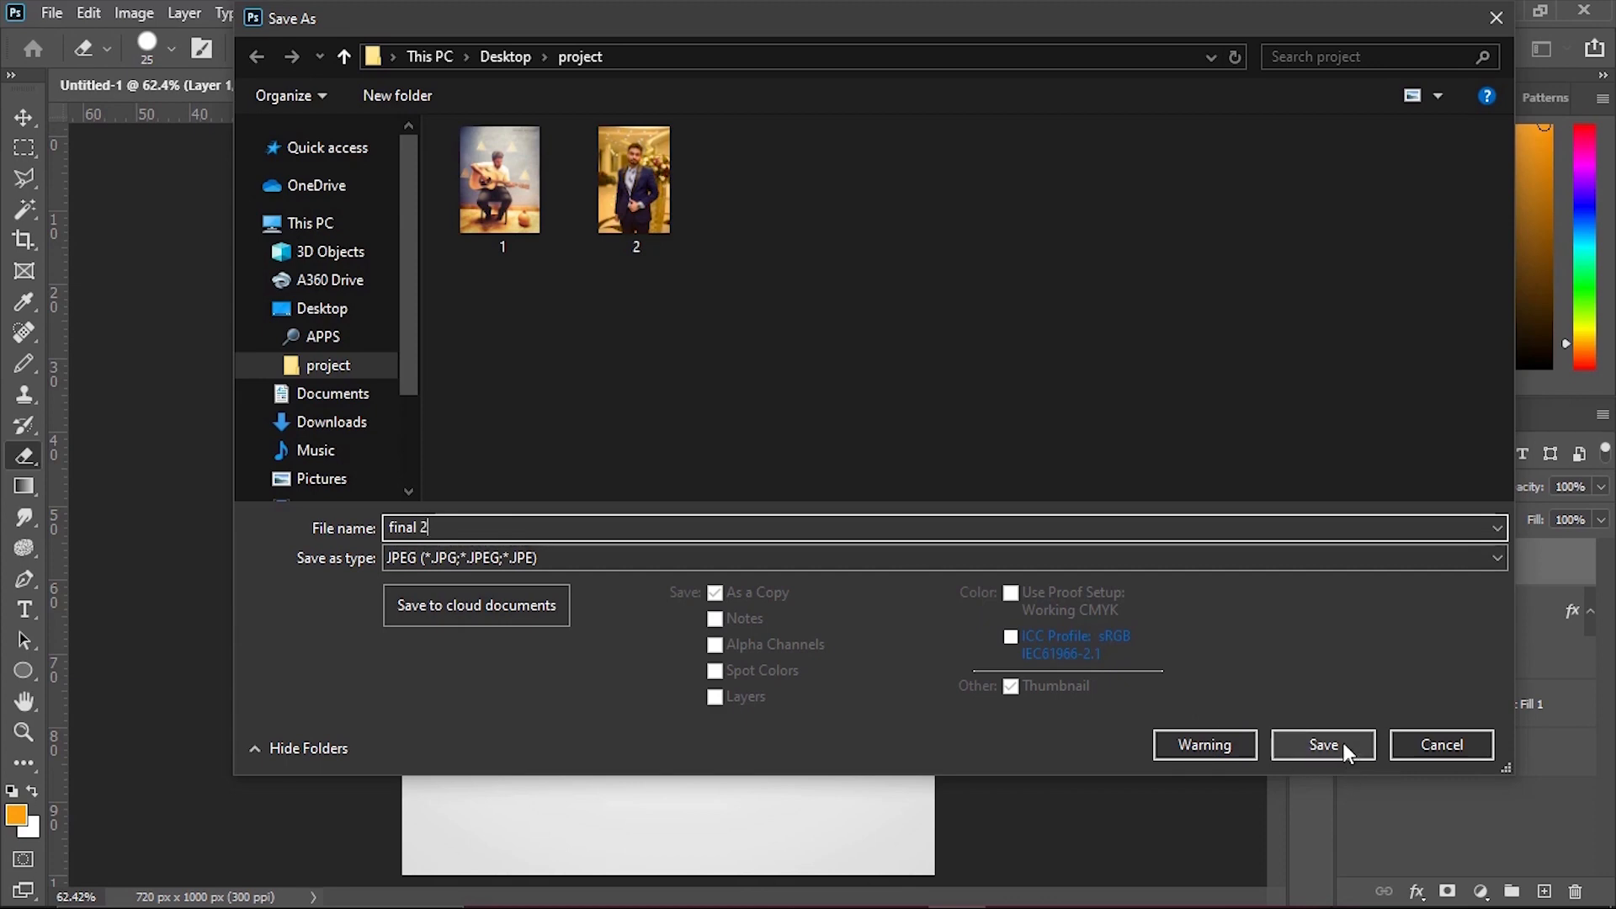
{"action": "left_click", "coordinate": [1323, 744]}
{"action": "key", "text": "Return"}
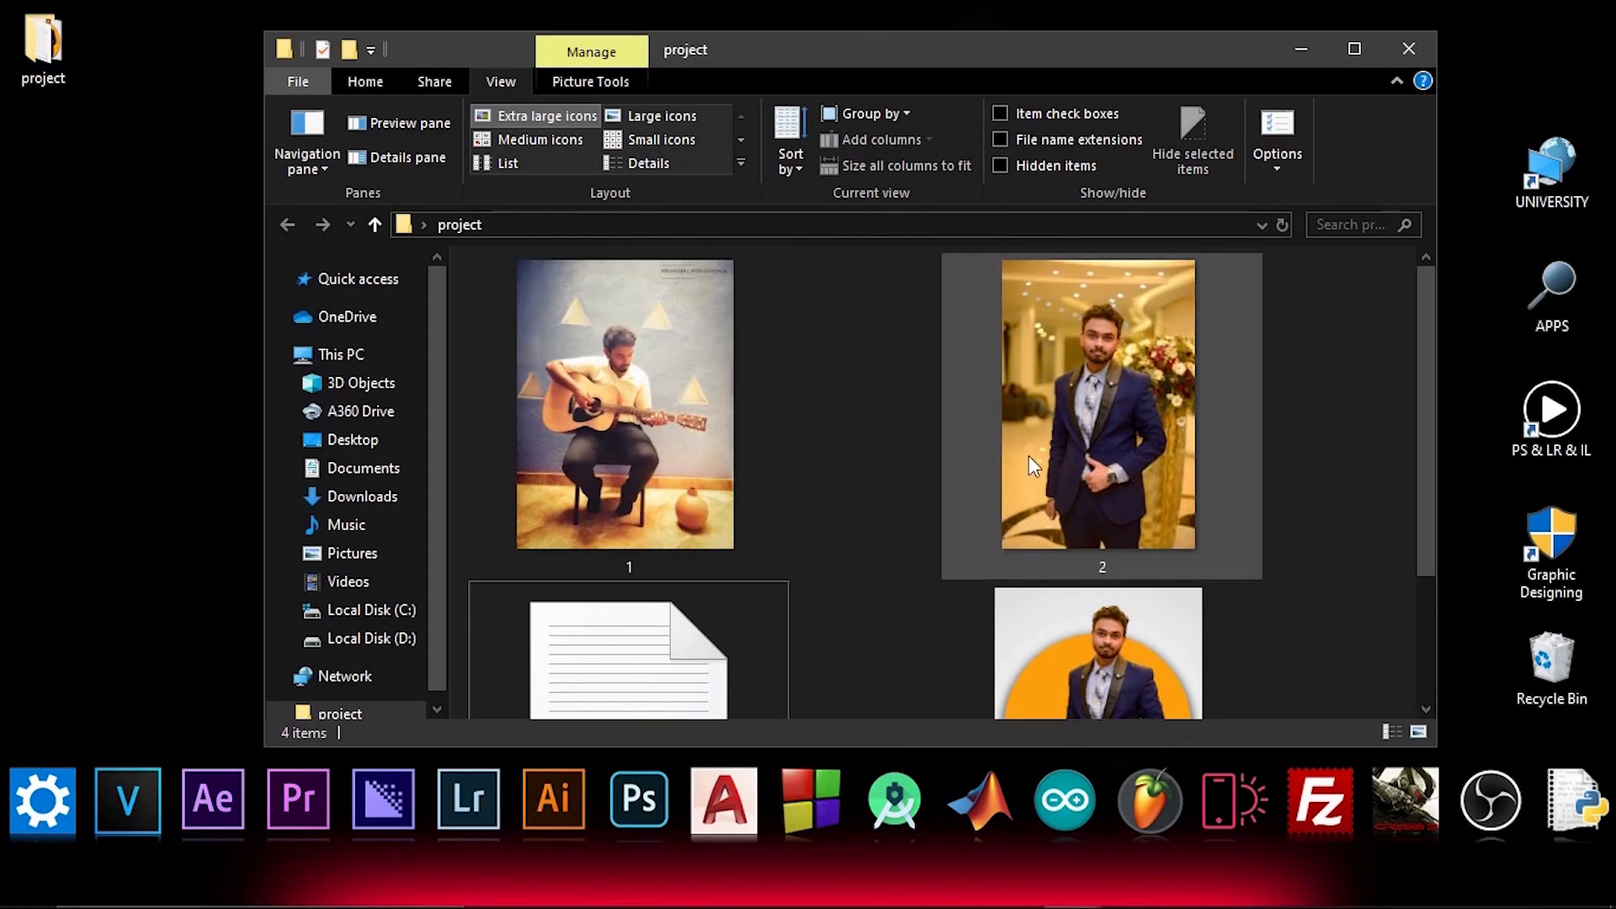
Switch to the project folder in File Explorer and open the final 2 image in the picture viewer.
{"action": "scroll", "coordinate": [1114, 544], "scroll_direction": "down", "scroll_amount": 3}
{"action": "double_click", "coordinate": [1114, 543]}
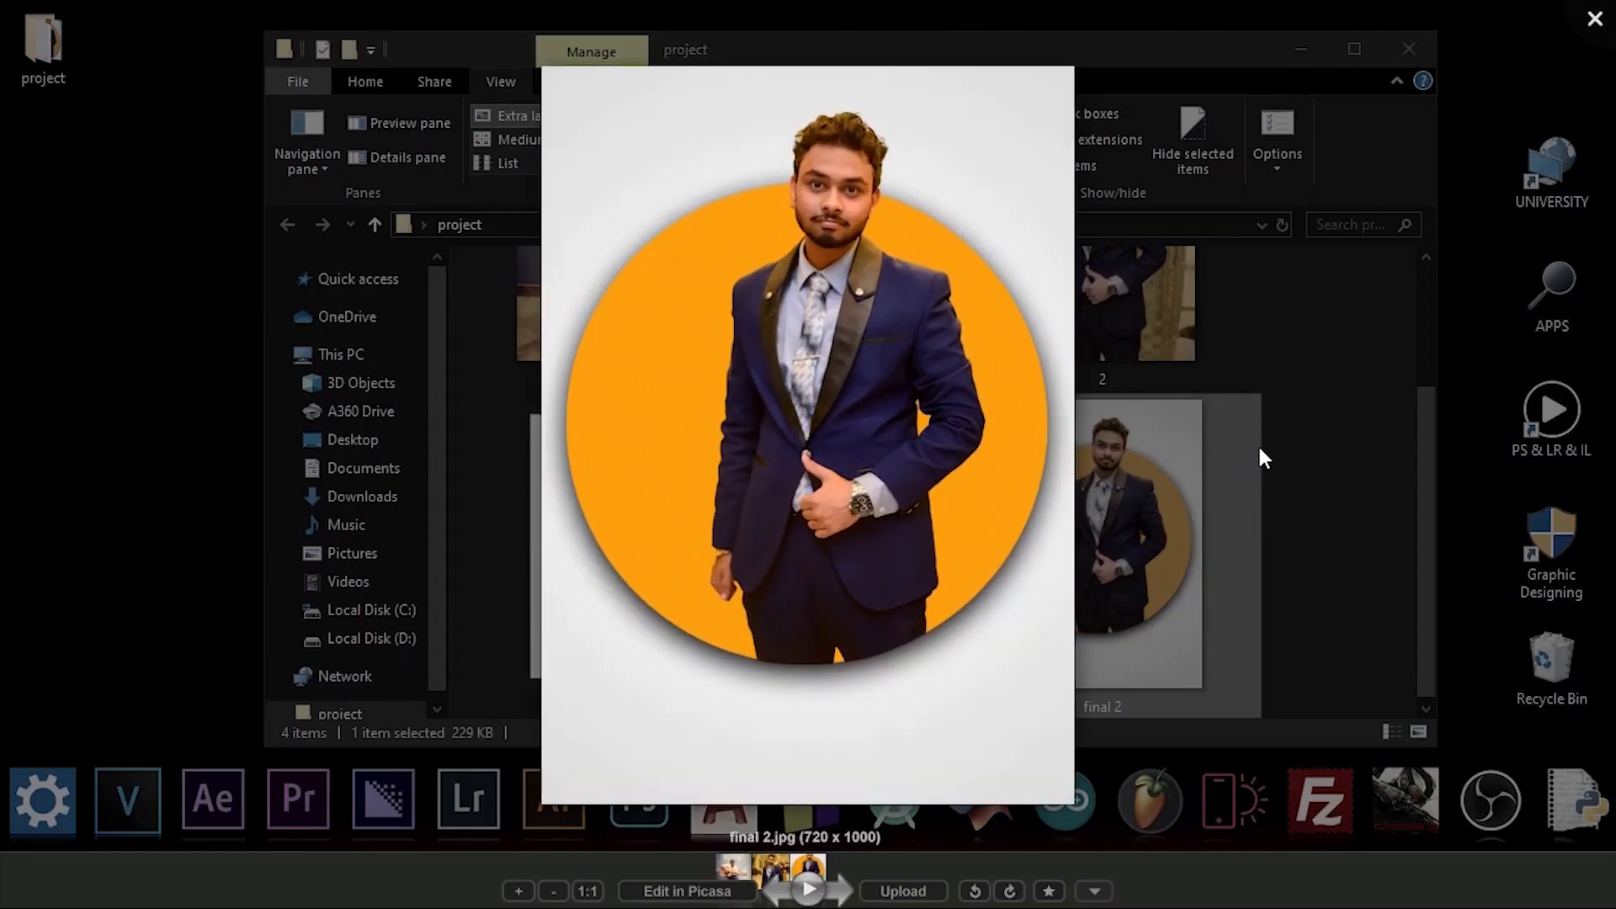
{"action": "left_click", "coordinate": [810, 888]}
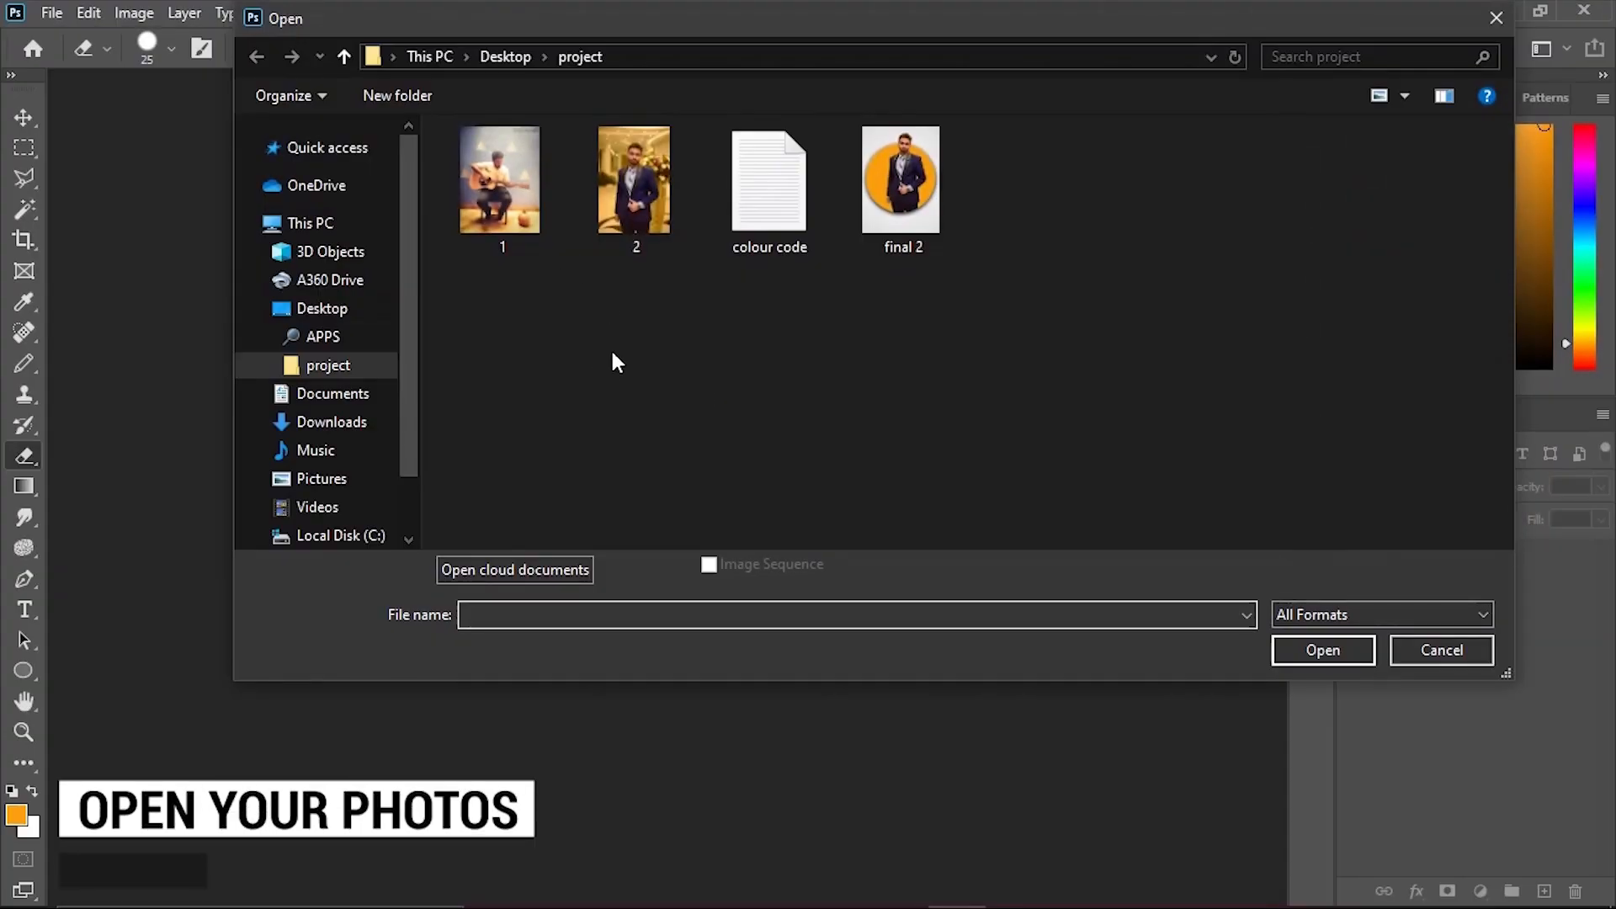
Open photo 1 from the project folder and select the seated guitarist with Select Subject.
{"action": "left_click", "coordinate": [505, 181]}
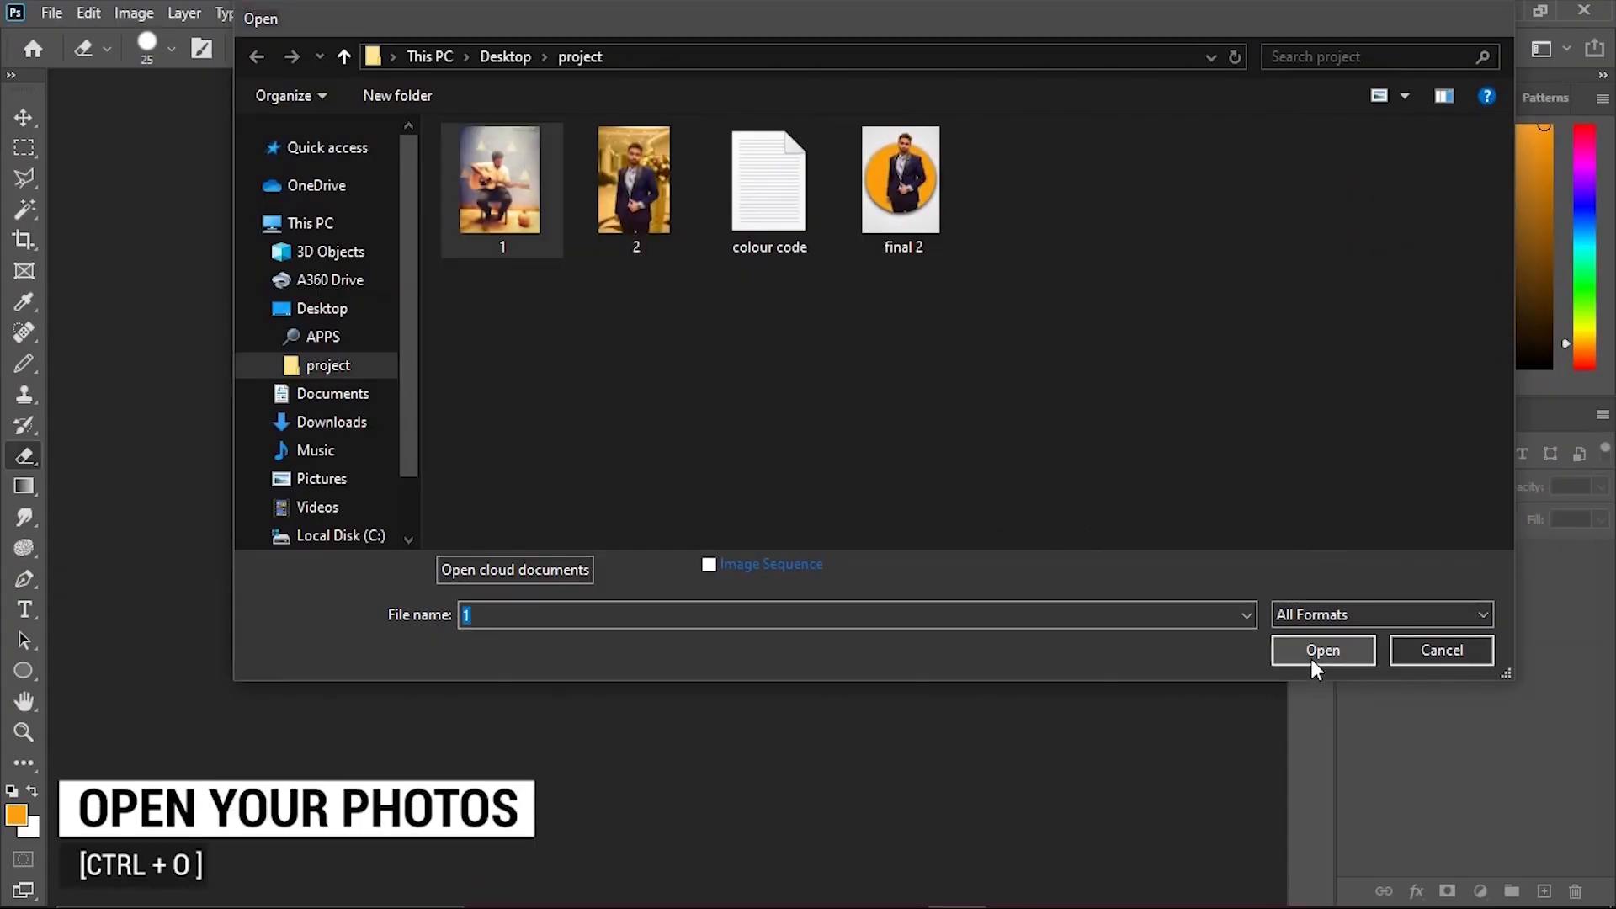
{"action": "left_click", "coordinate": [1312, 659]}
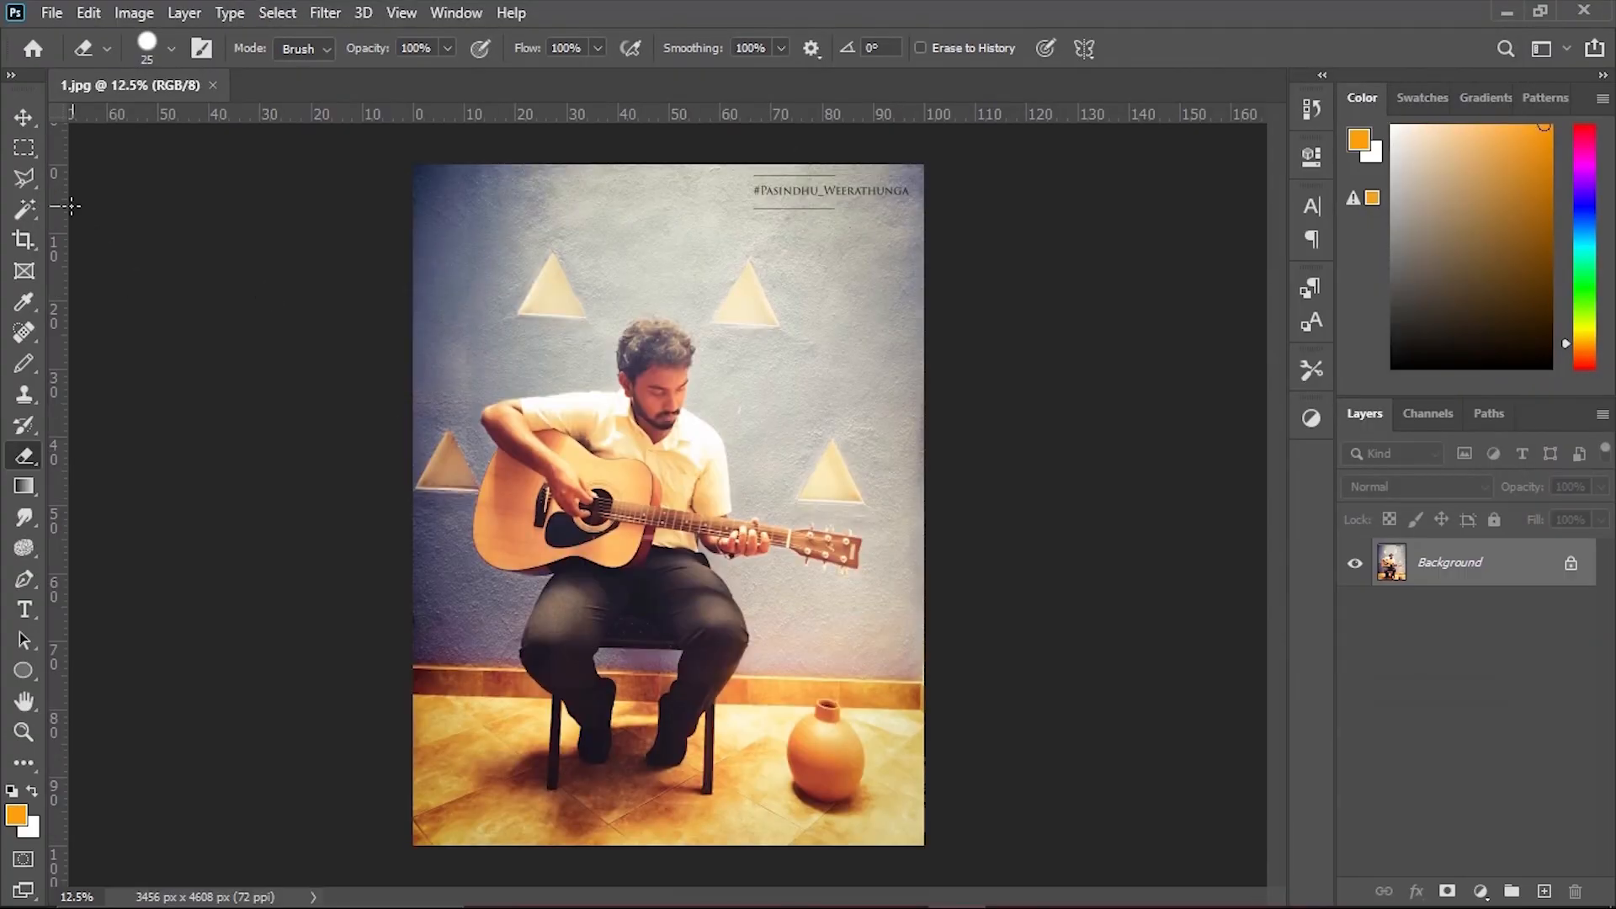
{"action": "left_click", "coordinate": [26, 183]}
{"action": "left_click", "coordinate": [27, 211]}
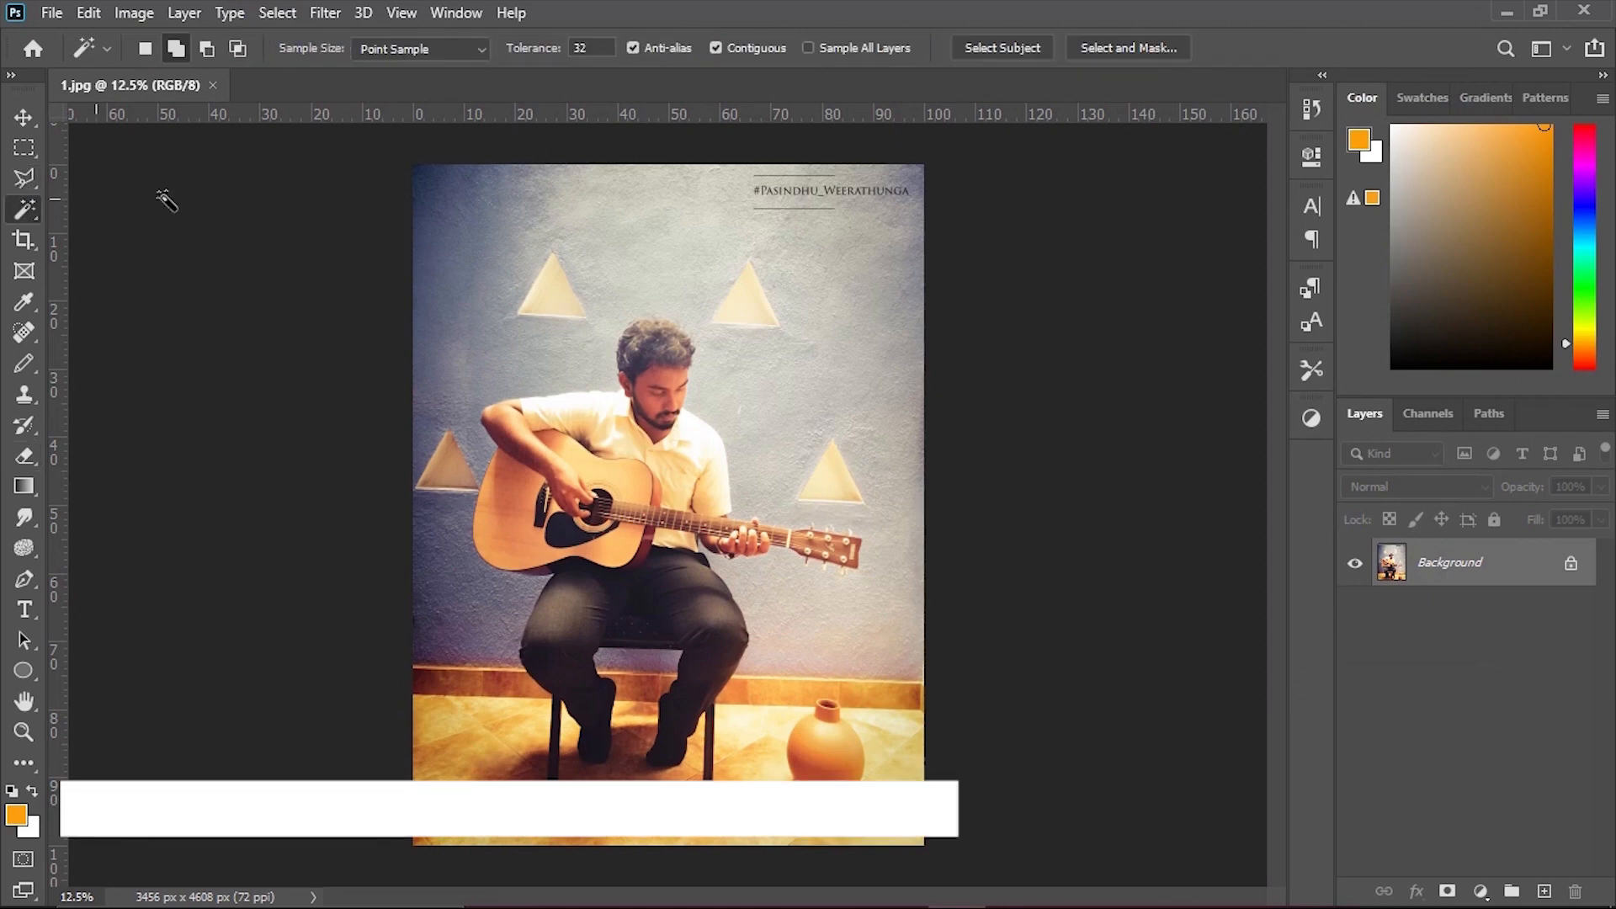
{"action": "left_click", "coordinate": [1035, 43]}
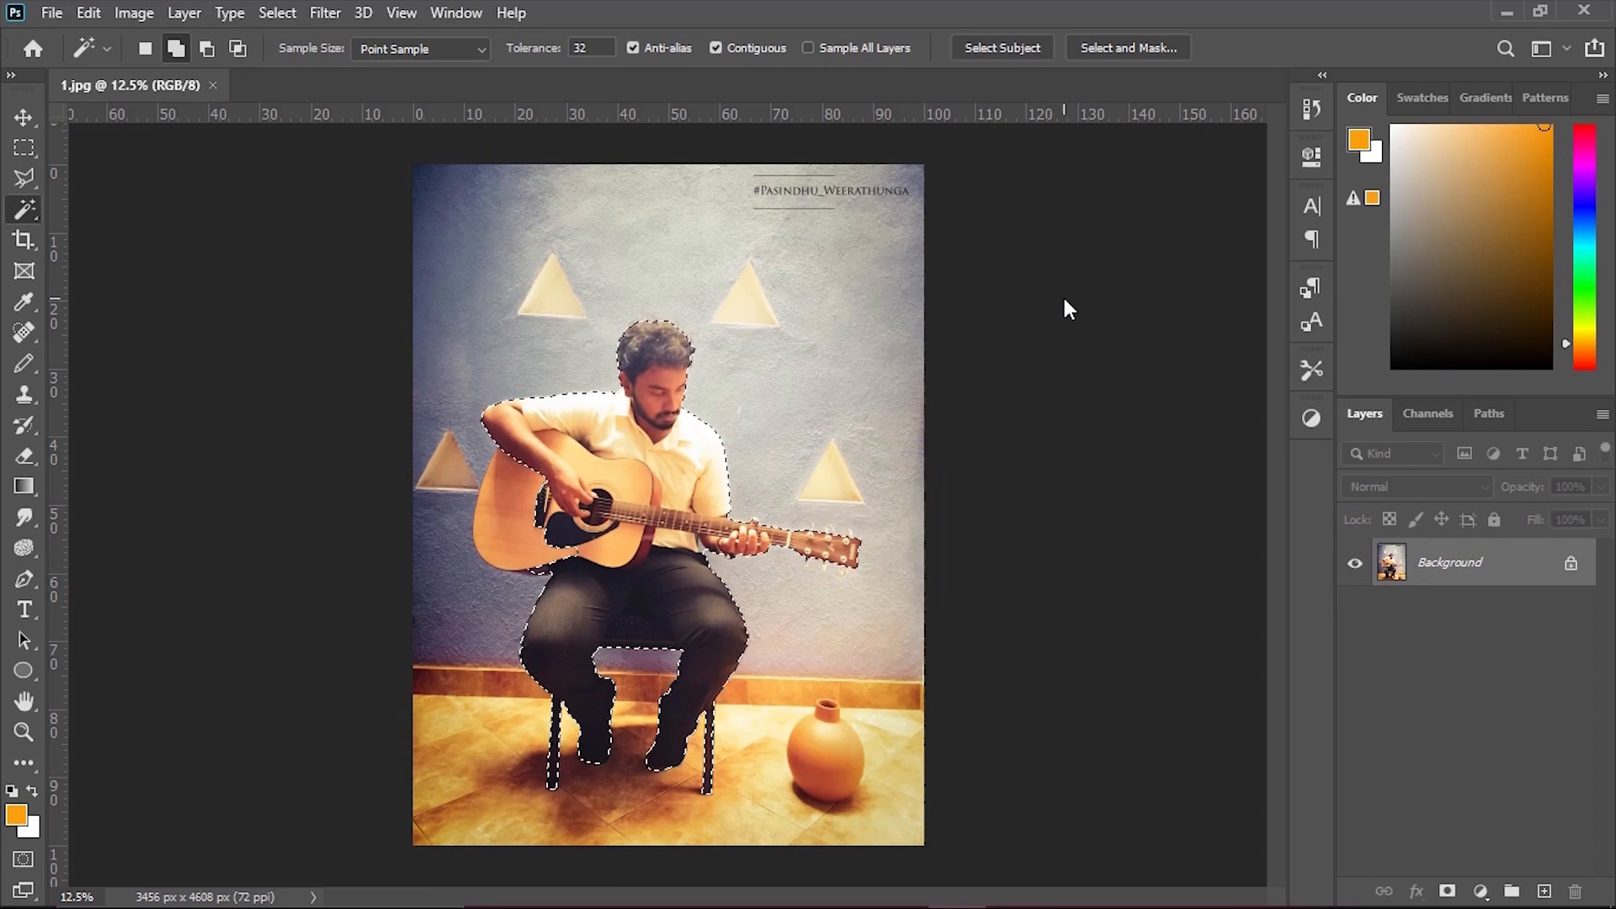
Enter Select and Mask and brush the grey wall gap between shirt, forearm and trousers out of the selection.
{"action": "scroll", "coordinate": [690, 468], "scroll_direction": "up", "scroll_amount": 3}
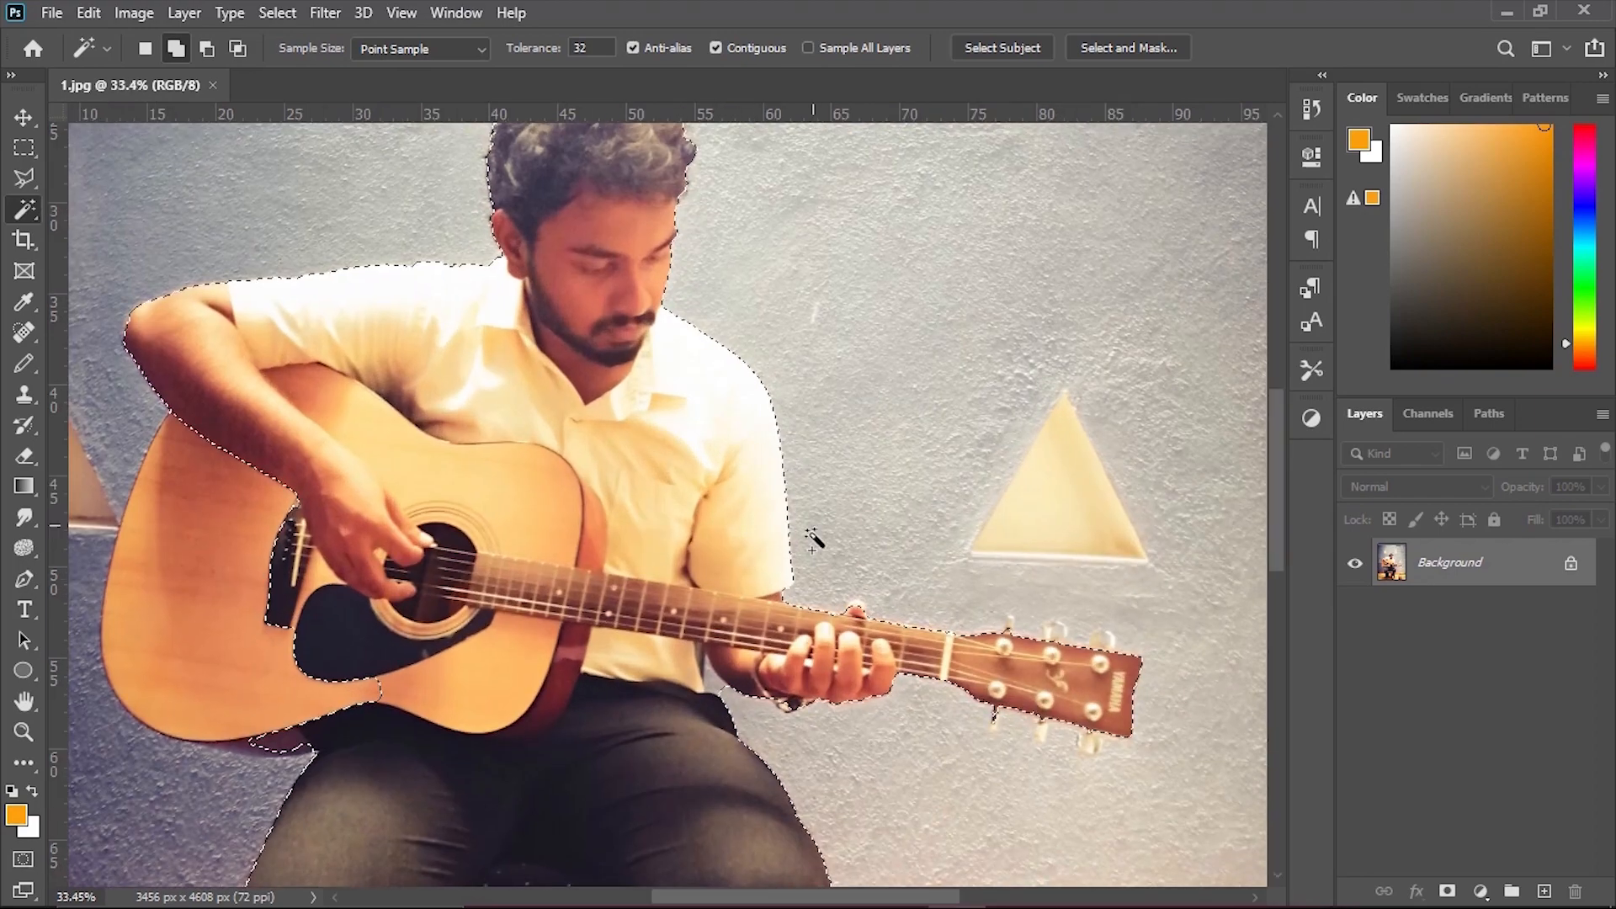
{"action": "left_click", "coordinate": [1107, 49]}
{"action": "left_click_drag", "start_coordinate": [546, 596], "coordinate": [671, 116]}
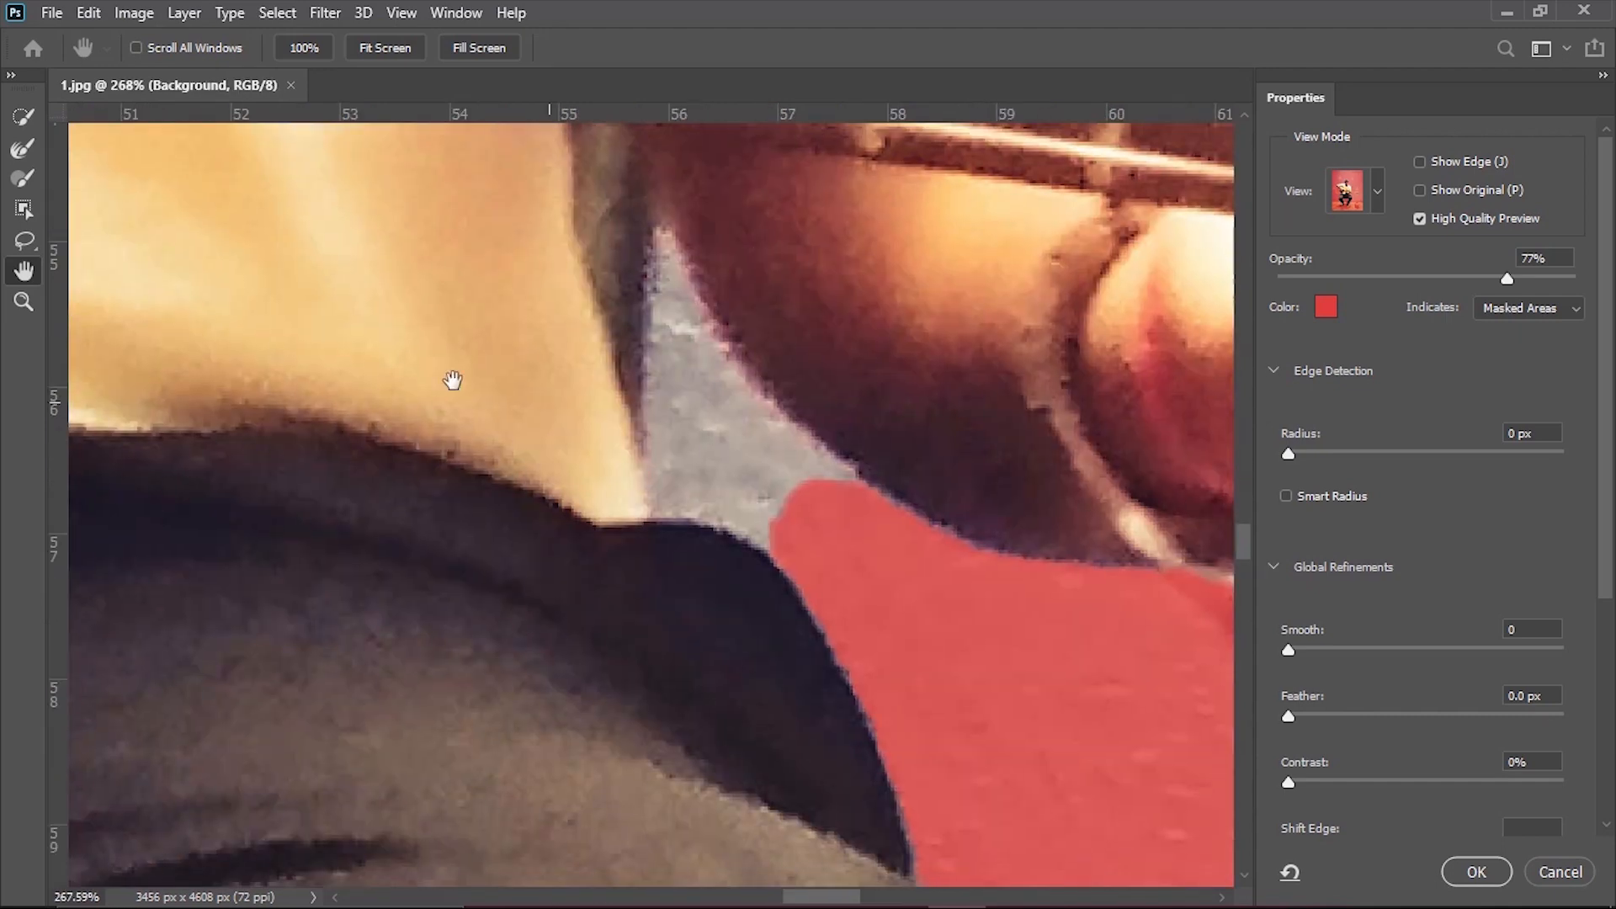
{"action": "key", "text": "b"}
{"action": "mouse_move", "coordinate": [711, 391]}
{"action": "left_mouse_down"}
{"action": "mouse_move", "coordinate": [864, 491]}
{"action": "mouse_move", "coordinate": [647, 234]}
{"action": "mouse_move", "coordinate": [655, 286]}
{"action": "left_mouse_up"}
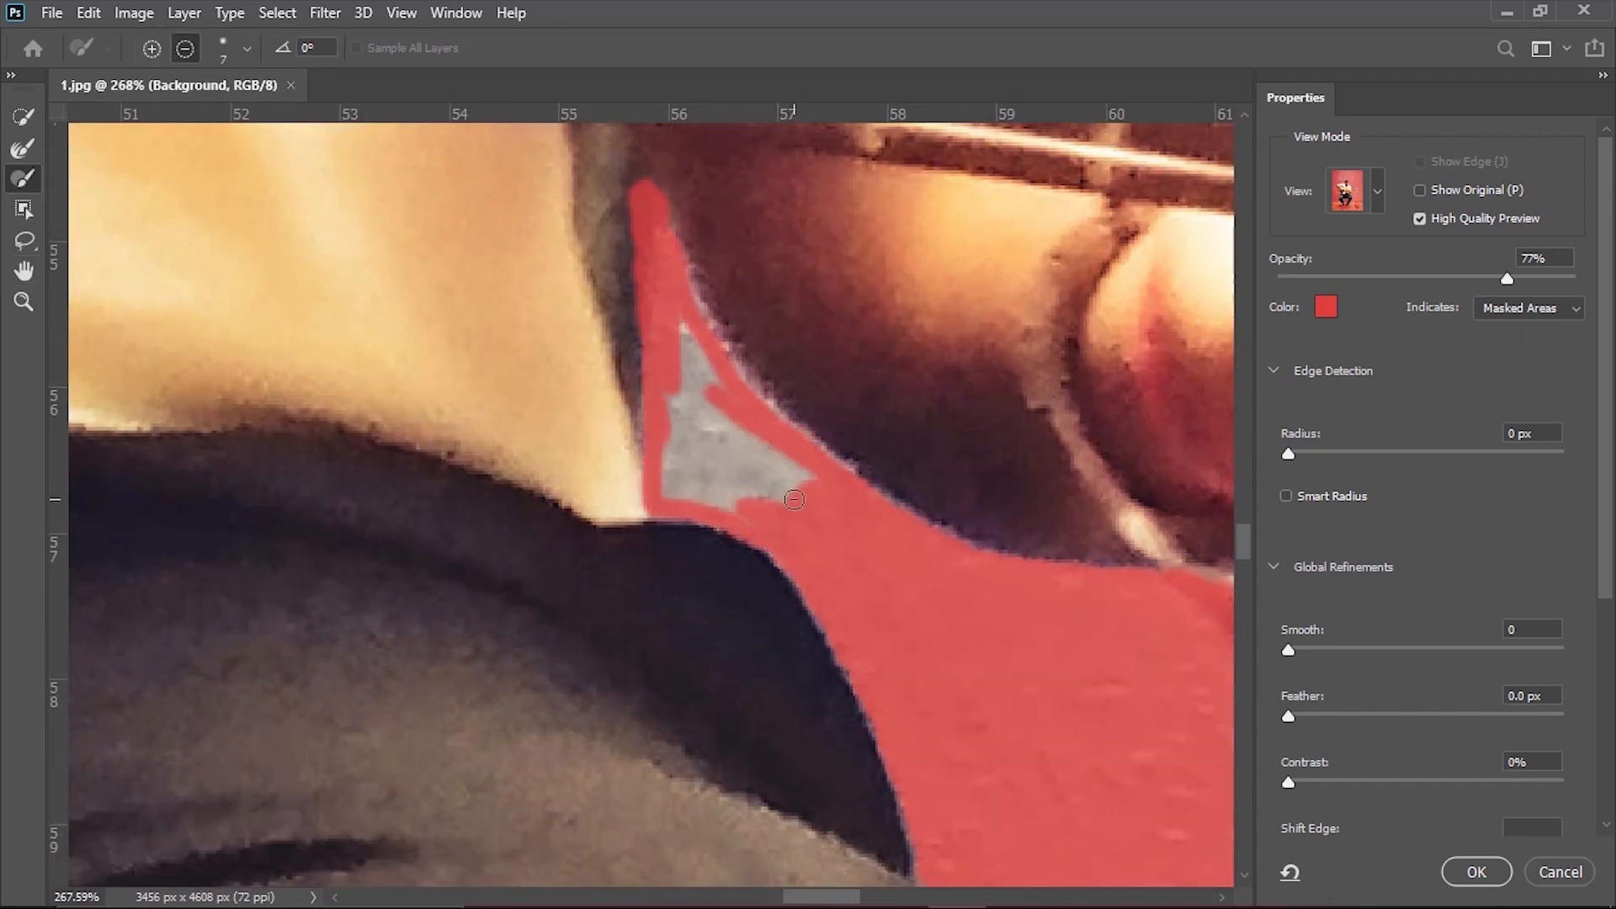
{"action": "key", "text": "bracketright"}
{"action": "key", "text": "bracketright"}
{"action": "key", "text": "bracketright"}
{"action": "key", "text": "bracketright"}
{"action": "left_click", "coordinate": [744, 473]}
{"action": "left_click_drag", "start_coordinate": [696, 449], "coordinate": [690, 383]}
{"action": "right_click", "coordinate": [697, 359]}
{"action": "right_click", "coordinate": [747, 431]}
{"action": "left_click_drag", "start_coordinate": [818, 473], "coordinate": [804, 472]}
{"action": "key", "text": "Return"}
{"action": "mouse_move", "coordinate": [789, 502]}
{"action": "left_mouse_down"}
{"action": "mouse_move", "coordinate": [656, 508]}
{"action": "mouse_move", "coordinate": [712, 516]}
{"action": "left_mouse_up"}
Clean up the leftover background at the mask edges around the fingers and guitar neck.
{"action": "left_click_drag", "start_coordinate": [975, 176], "coordinate": [1081, 176]}
{"action": "left_click_drag", "start_coordinate": [1081, 176], "coordinate": [707, 350]}
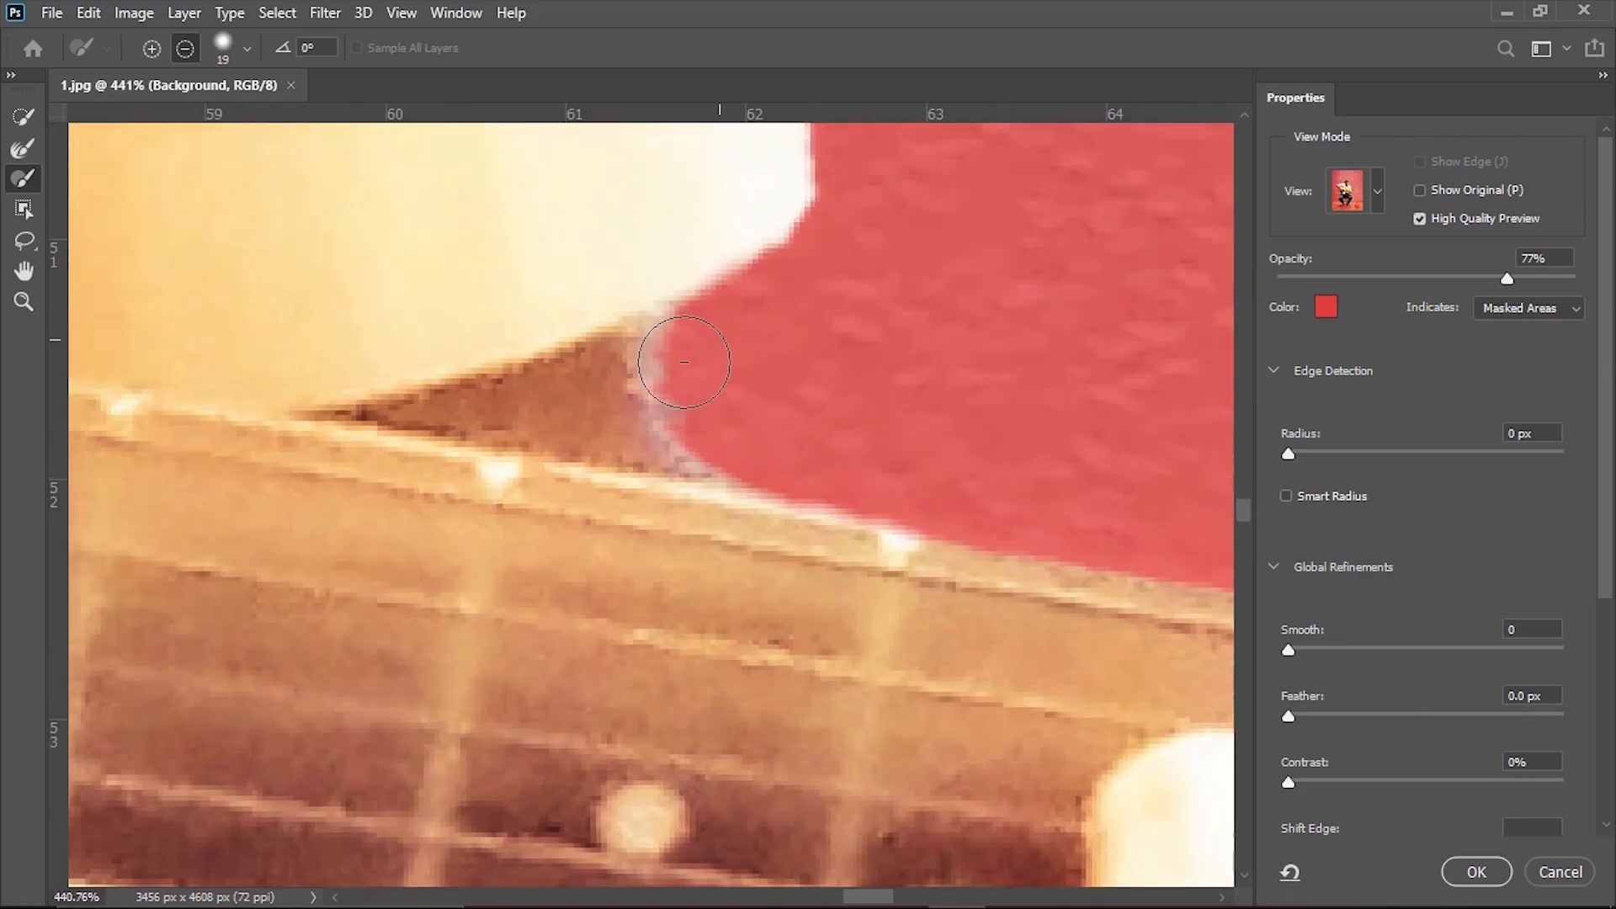
{"action": "left_click_drag", "start_coordinate": [863, 465], "coordinate": [864, 449]}
{"action": "left_click_drag", "start_coordinate": [864, 449], "coordinate": [690, 459]}
{"action": "left_click_drag", "start_coordinate": [858, 494], "coordinate": [1094, 842]}
{"action": "mouse_move", "coordinate": [484, 514]}
{"action": "left_mouse_down"}
{"action": "mouse_move", "coordinate": [661, 514]}
{"action": "mouse_move", "coordinate": [590, 110]}
{"action": "left_mouse_up"}
{"action": "left_click_drag", "start_coordinate": [585, 194], "coordinate": [717, 613]}
{"action": "mouse_move", "coordinate": [746, 753]}
{"action": "left_mouse_down"}
{"action": "mouse_move", "coordinate": [599, 379]}
{"action": "mouse_move", "coordinate": [654, 374]}
{"action": "left_mouse_up"}
{"action": "left_click_drag", "start_coordinate": [649, 306], "coordinate": [660, 320]}
{"action": "left_click_drag", "start_coordinate": [698, 336], "coordinate": [362, 345]}
Brush the masked-out part of the guitar body back into the selection.
{"action": "mouse_move", "coordinate": [870, 411]}
{"action": "left_mouse_down"}
{"action": "mouse_move", "coordinate": [733, 546]}
{"action": "mouse_move", "coordinate": [317, 368]}
{"action": "left_mouse_up"}
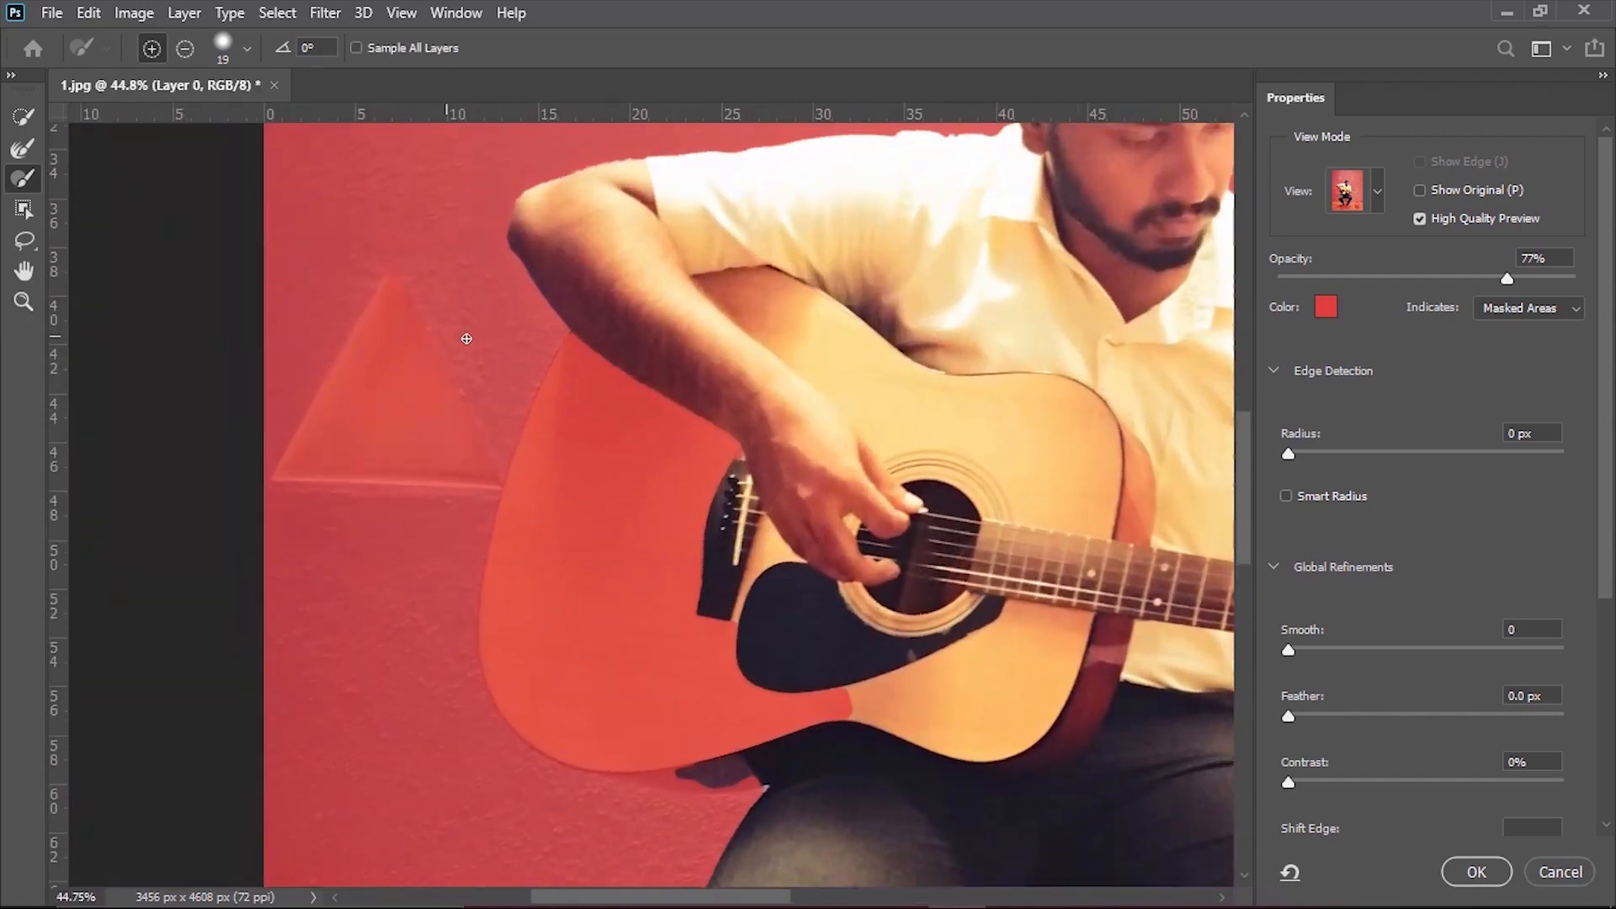
{"action": "left_click_drag", "start_coordinate": [627, 438], "coordinate": [663, 438]}
{"action": "mouse_move", "coordinate": [644, 381]}
{"action": "left_mouse_down"}
{"action": "mouse_move", "coordinate": [649, 487]}
{"action": "mouse_move", "coordinate": [781, 513]}
{"action": "left_mouse_up"}
{"action": "right_click", "coordinate": [649, 451]}
{"action": "mouse_move", "coordinate": [593, 471]}
{"action": "left_mouse_down"}
{"action": "mouse_move", "coordinate": [697, 390]}
{"action": "mouse_move", "coordinate": [731, 493]}
{"action": "left_mouse_up"}
{"action": "left_click_drag", "start_coordinate": [738, 412], "coordinate": [699, 277]}
{"action": "mouse_move", "coordinate": [673, 413]}
{"action": "left_mouse_down"}
{"action": "mouse_move", "coordinate": [621, 468]}
{"action": "mouse_move", "coordinate": [837, 757]}
{"action": "mouse_move", "coordinate": [548, 230]}
{"action": "mouse_move", "coordinate": [612, 607]}
{"action": "mouse_move", "coordinate": [660, 368]}
{"action": "mouse_move", "coordinate": [678, 757]}
{"action": "mouse_move", "coordinate": [581, 553]}
{"action": "mouse_move", "coordinate": [534, 740]}
{"action": "mouse_move", "coordinate": [614, 410]}
{"action": "mouse_move", "coordinate": [578, 548]}
{"action": "mouse_move", "coordinate": [572, 320]}
{"action": "mouse_move", "coordinate": [635, 278]}
{"action": "left_mouse_up"}
{"action": "scroll", "coordinate": [612, 607], "scroll_direction": "up", "scroll_amount": 3}
{"action": "mouse_move", "coordinate": [577, 500]}
{"action": "left_mouse_down"}
{"action": "mouse_move", "coordinate": [577, 685]}
{"action": "mouse_move", "coordinate": [559, 570]}
{"action": "mouse_move", "coordinate": [945, 643]}
{"action": "mouse_move", "coordinate": [695, 677]}
{"action": "mouse_move", "coordinate": [685, 387]}
{"action": "mouse_move", "coordinate": [842, 463]}
{"action": "left_mouse_up"}
{"action": "scroll", "coordinate": [842, 463], "scroll_direction": "down", "scroll_amount": 5}
{"action": "mouse_move", "coordinate": [740, 497]}
{"action": "left_mouse_down"}
{"action": "mouse_move", "coordinate": [807, 505]}
{"action": "mouse_move", "coordinate": [870, 592]}
{"action": "left_mouse_up"}
Add the dark area beneath the guitar body to the selection and apply the refined mask as a selection.
{"action": "scroll", "coordinate": [902, 637], "scroll_direction": "up", "scroll_amount": 8}
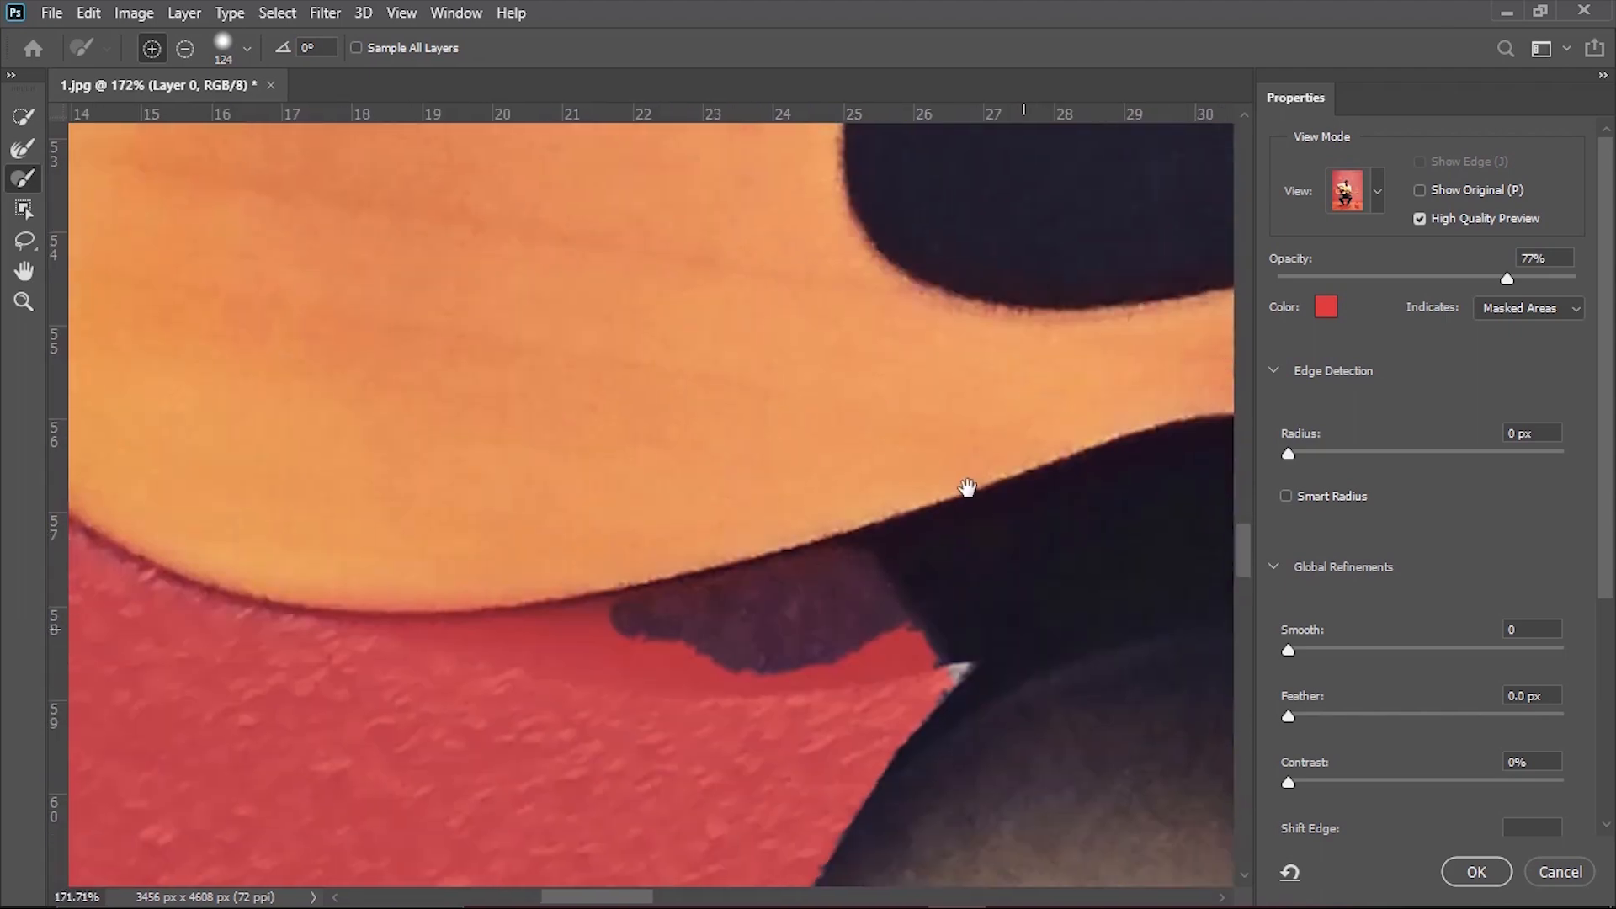
{"action": "mouse_move", "coordinate": [967, 491]}
{"action": "left_mouse_down"}
{"action": "mouse_move", "coordinate": [846, 566]}
{"action": "mouse_move", "coordinate": [541, 527]}
{"action": "mouse_move", "coordinate": [757, 566]}
{"action": "mouse_move", "coordinate": [502, 553]}
{"action": "mouse_move", "coordinate": [347, 488]}
{"action": "left_mouse_up"}
{"action": "scroll", "coordinate": [1039, 468], "scroll_direction": "down", "scroll_amount": 8}
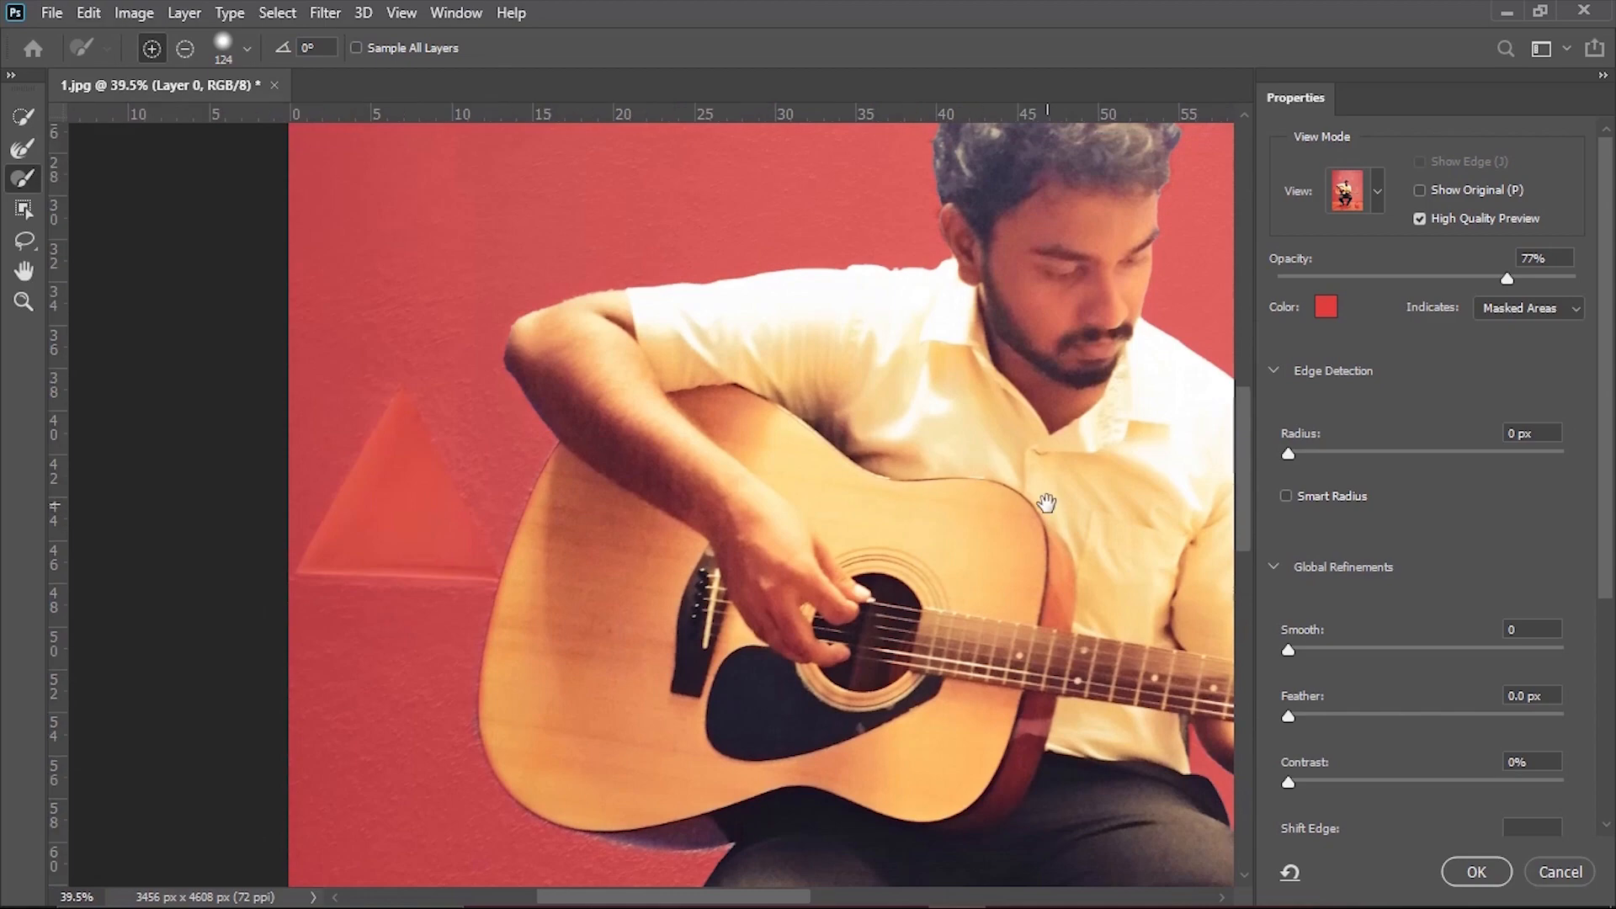
{"action": "left_click_drag", "start_coordinate": [1043, 505], "coordinate": [787, 190]}
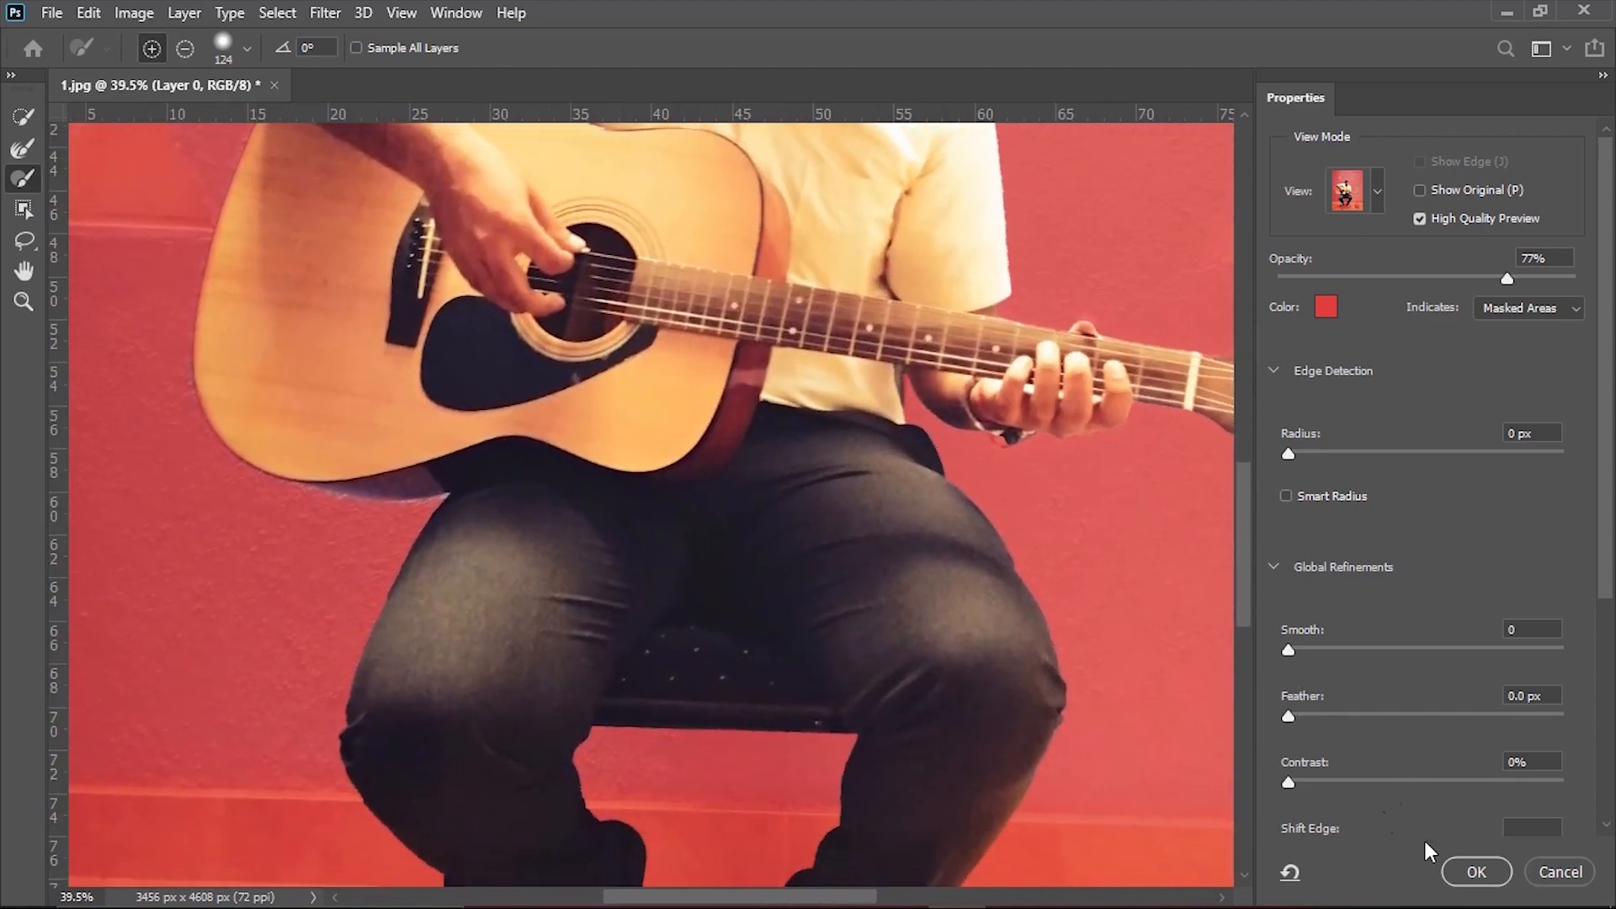
{"action": "left_click", "coordinate": [1476, 872]}
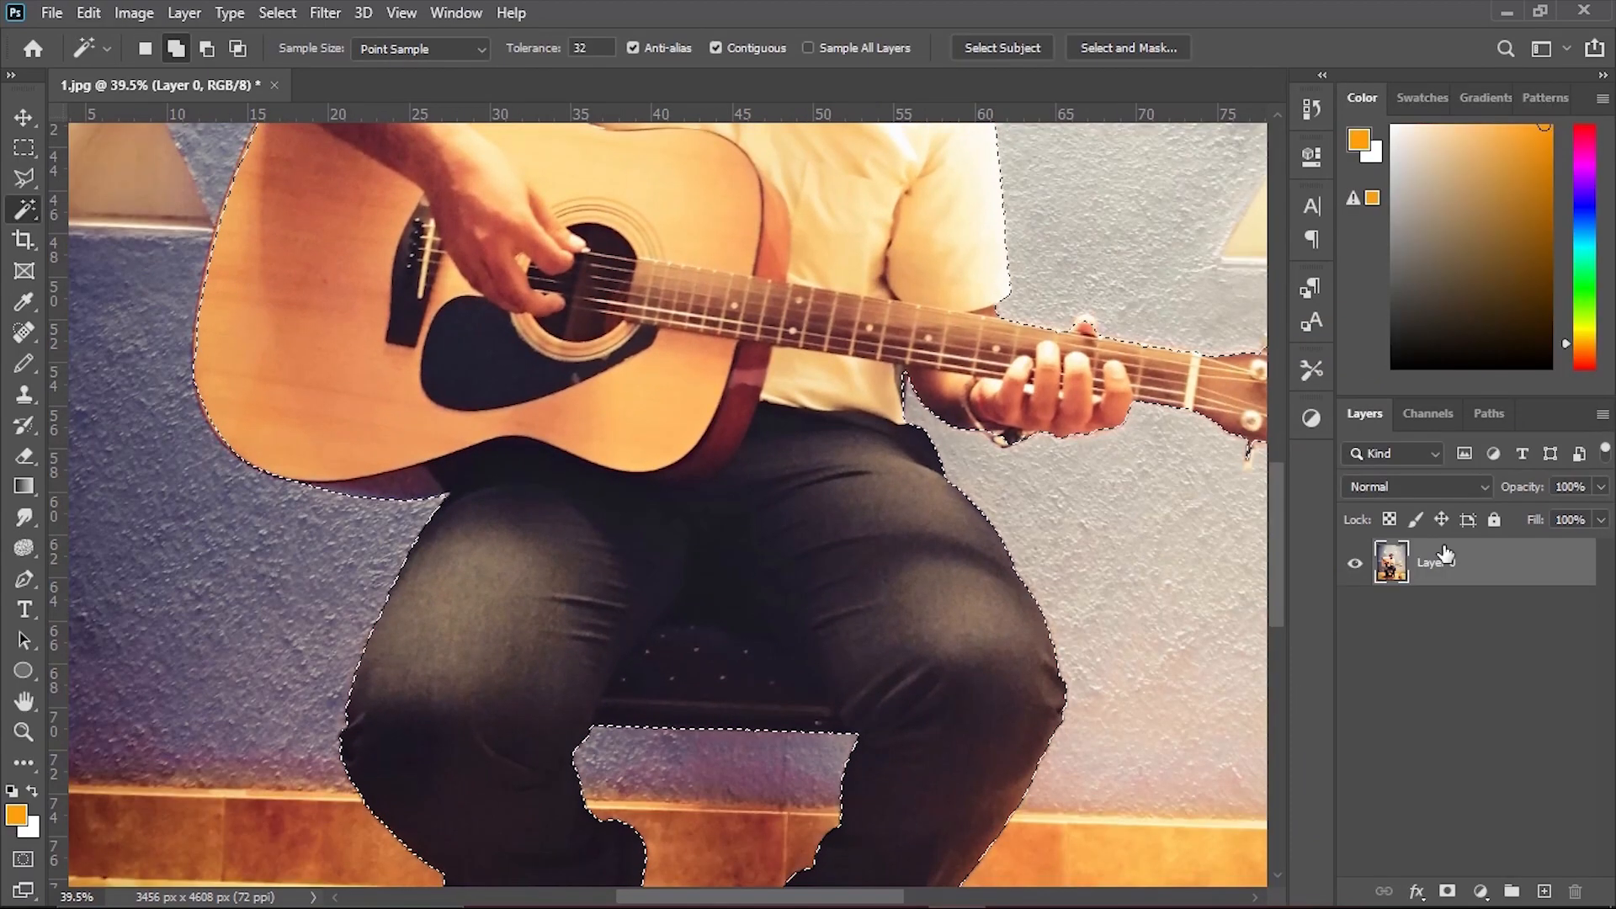
Copy the selected guitarist onto a new layer and fit the whole image in view.
{"action": "key", "text": "ctrl+j"}
{"action": "scroll", "coordinate": [1244, 569], "scroll_direction": "down", "scroll_amount": 3}
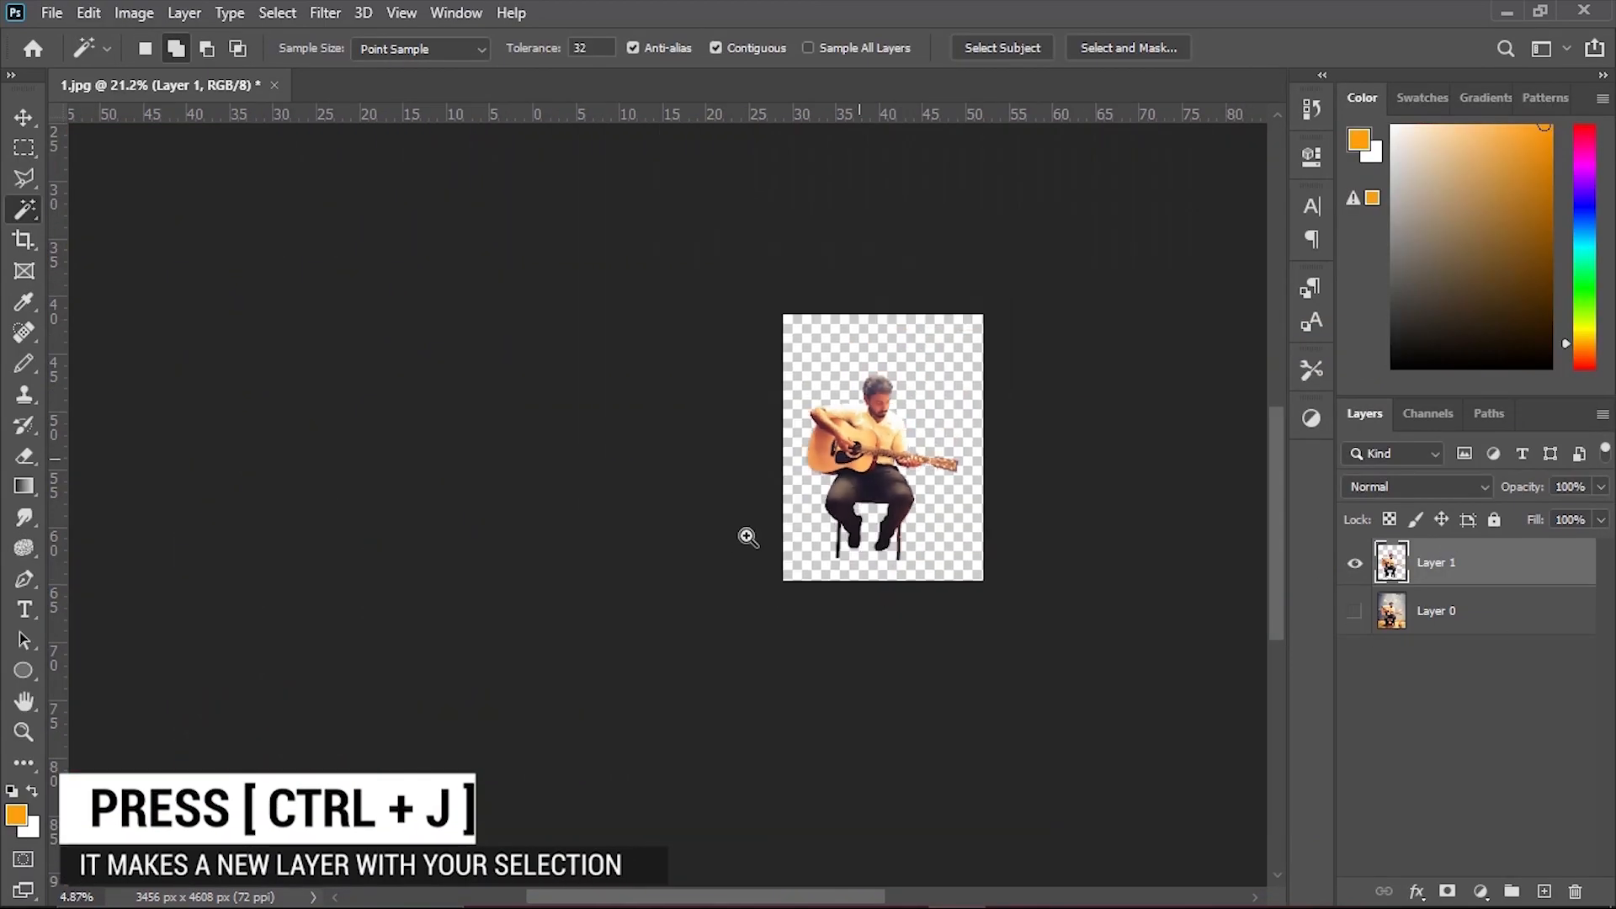
{"action": "key", "text": "ctrl+0"}
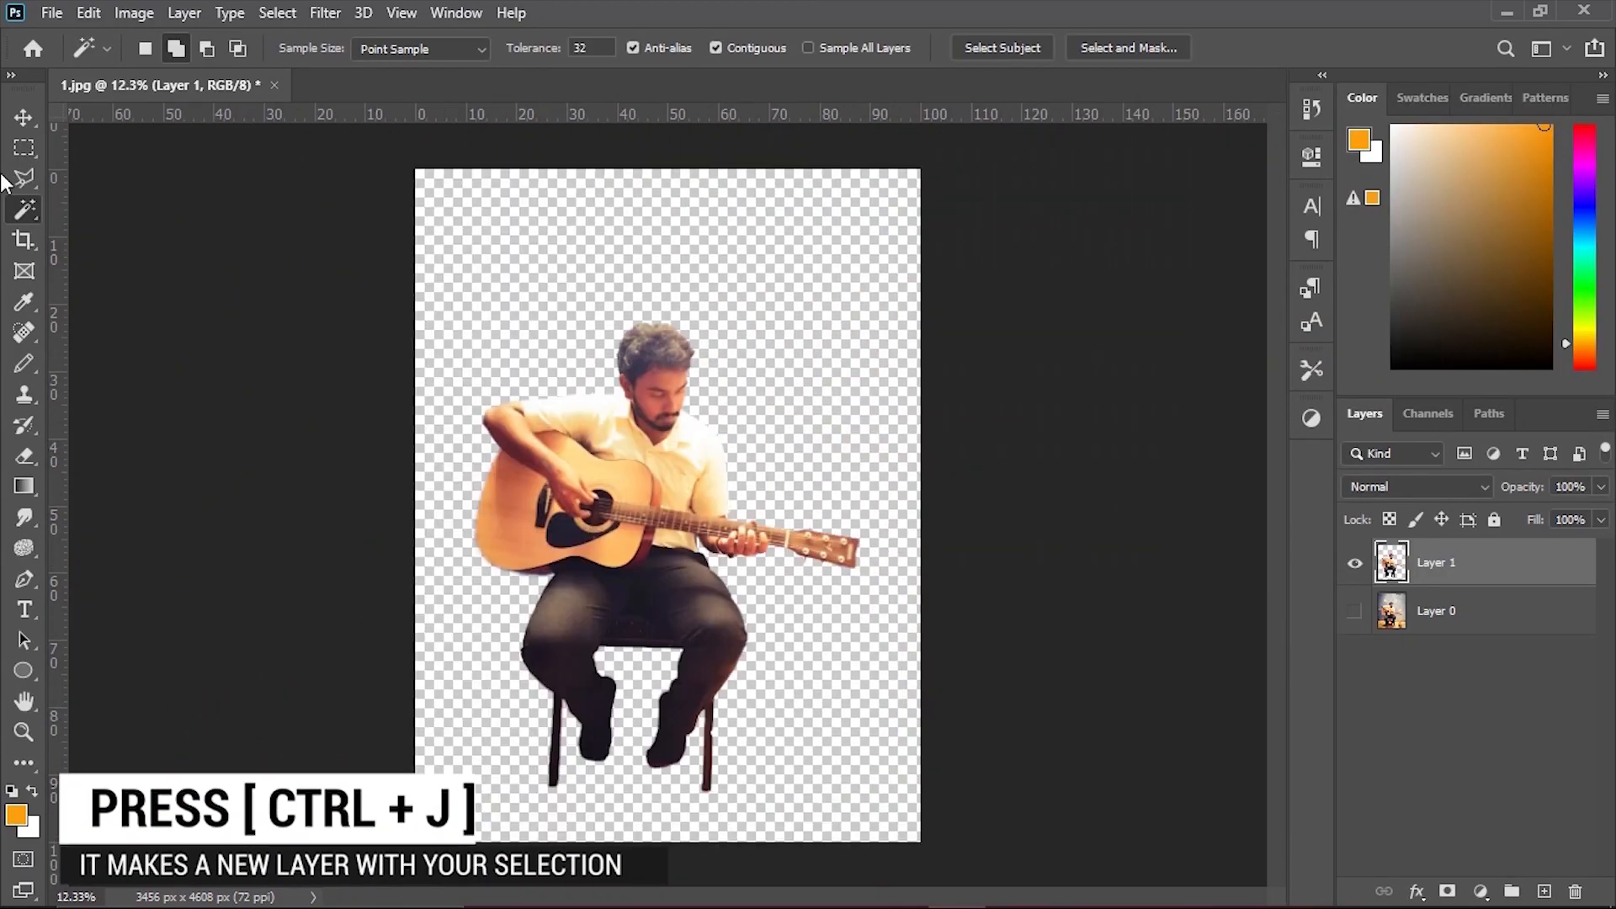
Create a new 720 × 1000 px RGB document at 300 pixels/inch with a white background.
{"action": "key", "text": "v"}
{"action": "key", "text": "ctrl+n"}
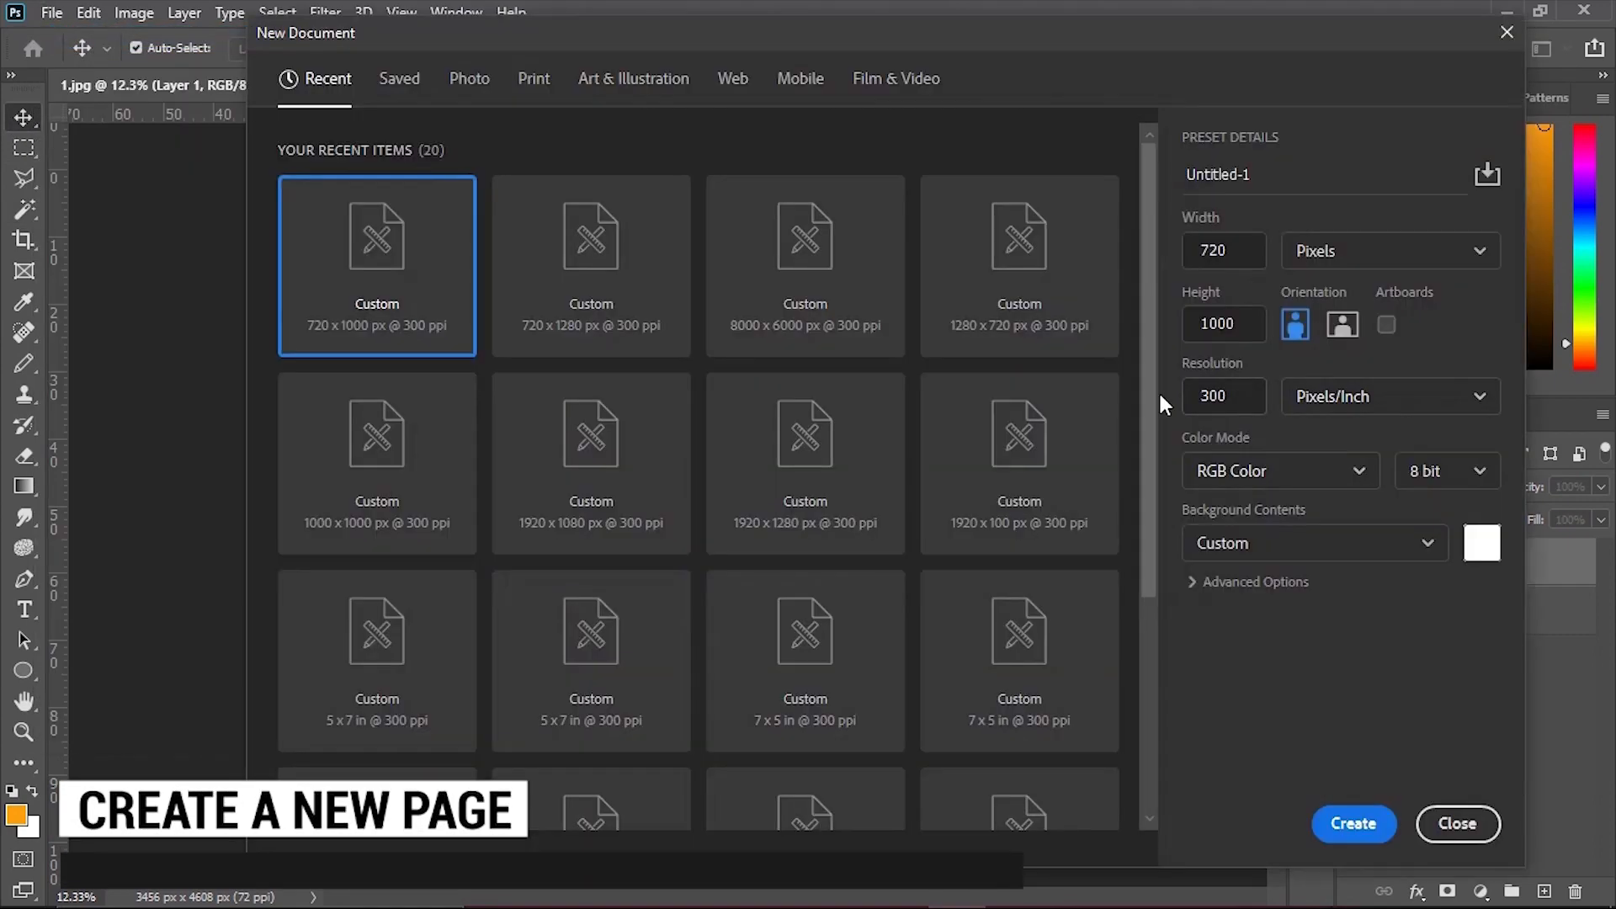
{"action": "left_click", "coordinate": [1357, 825]}
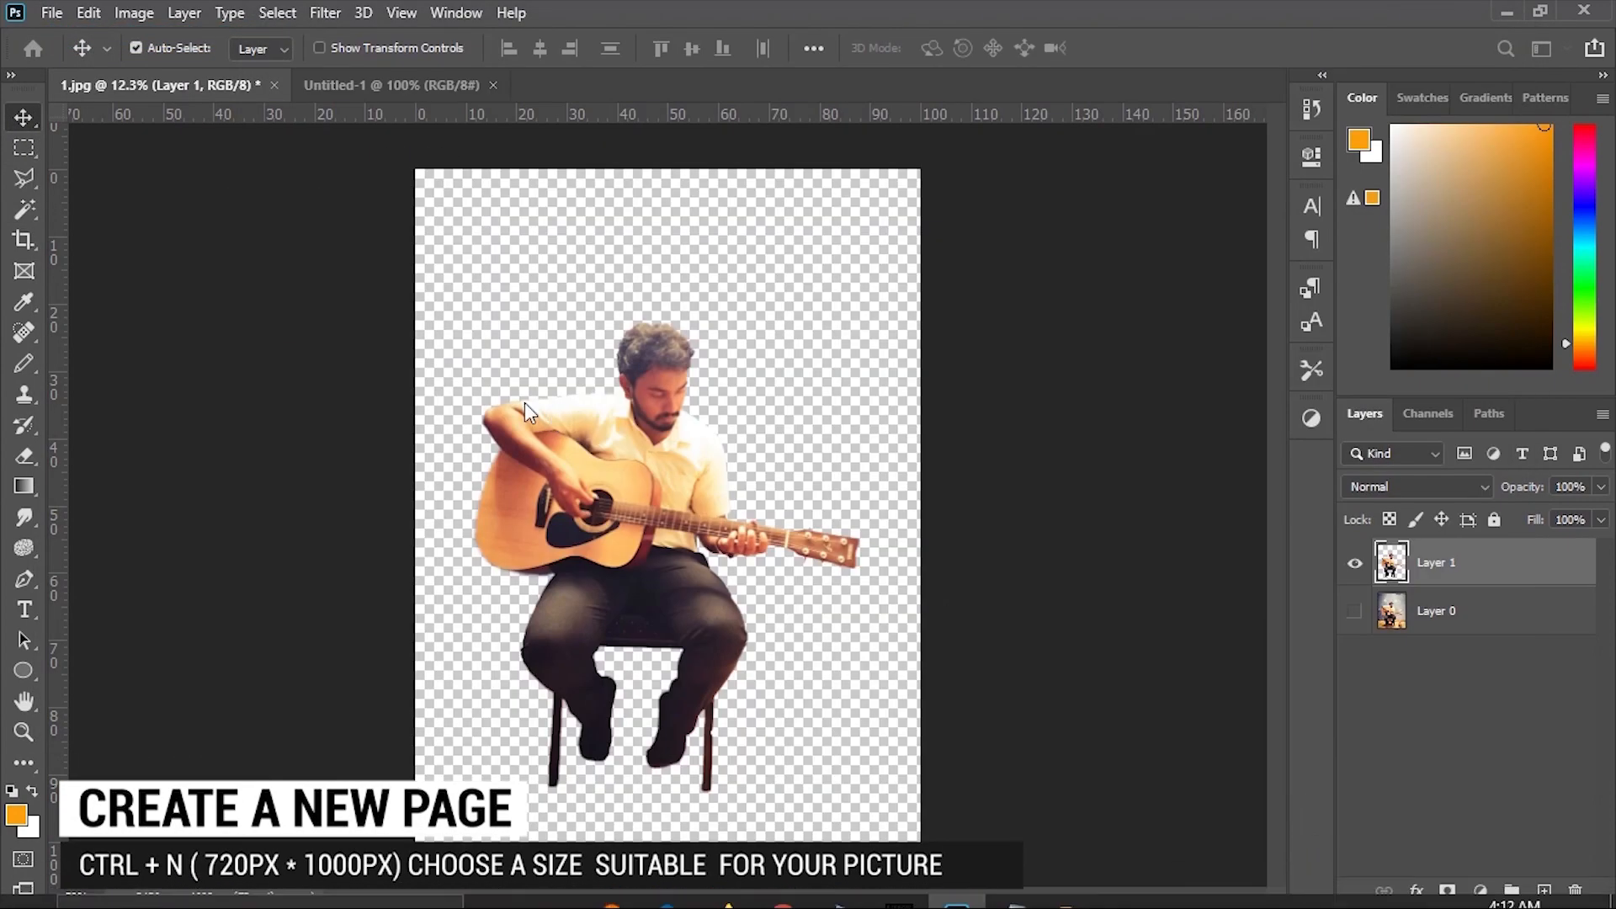
Bring the cut-out guitarist from 1.jpg into the new document and scale him down to fit whole on the page.
{"action": "left_click", "coordinate": [168, 82]}
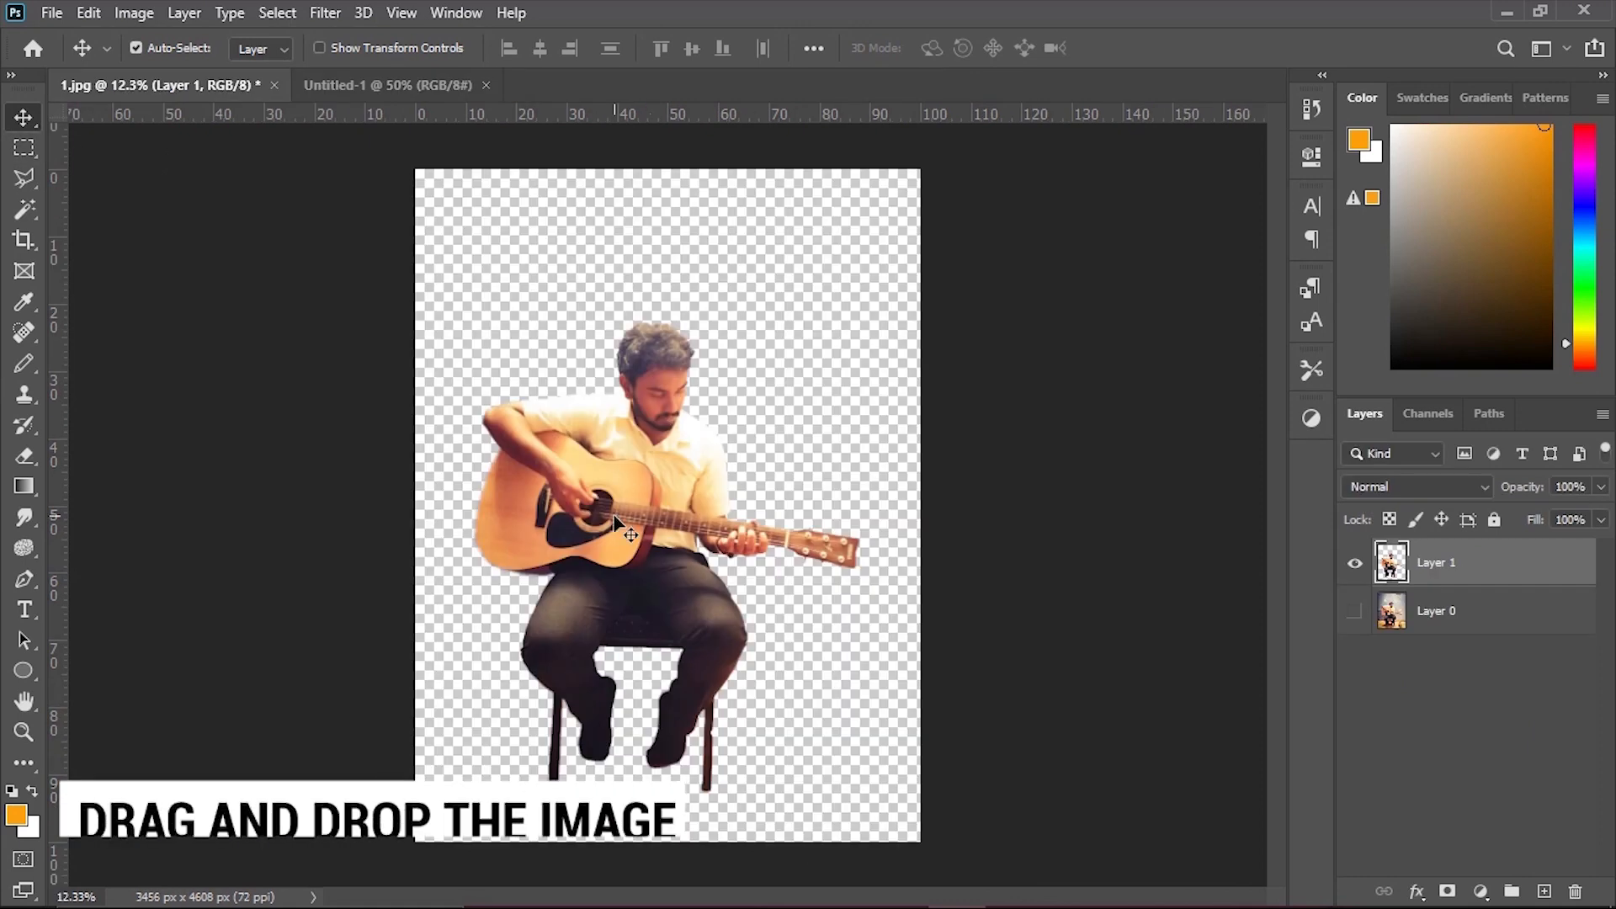
{"action": "left_click_drag", "start_coordinate": [589, 522], "coordinate": [670, 484]}
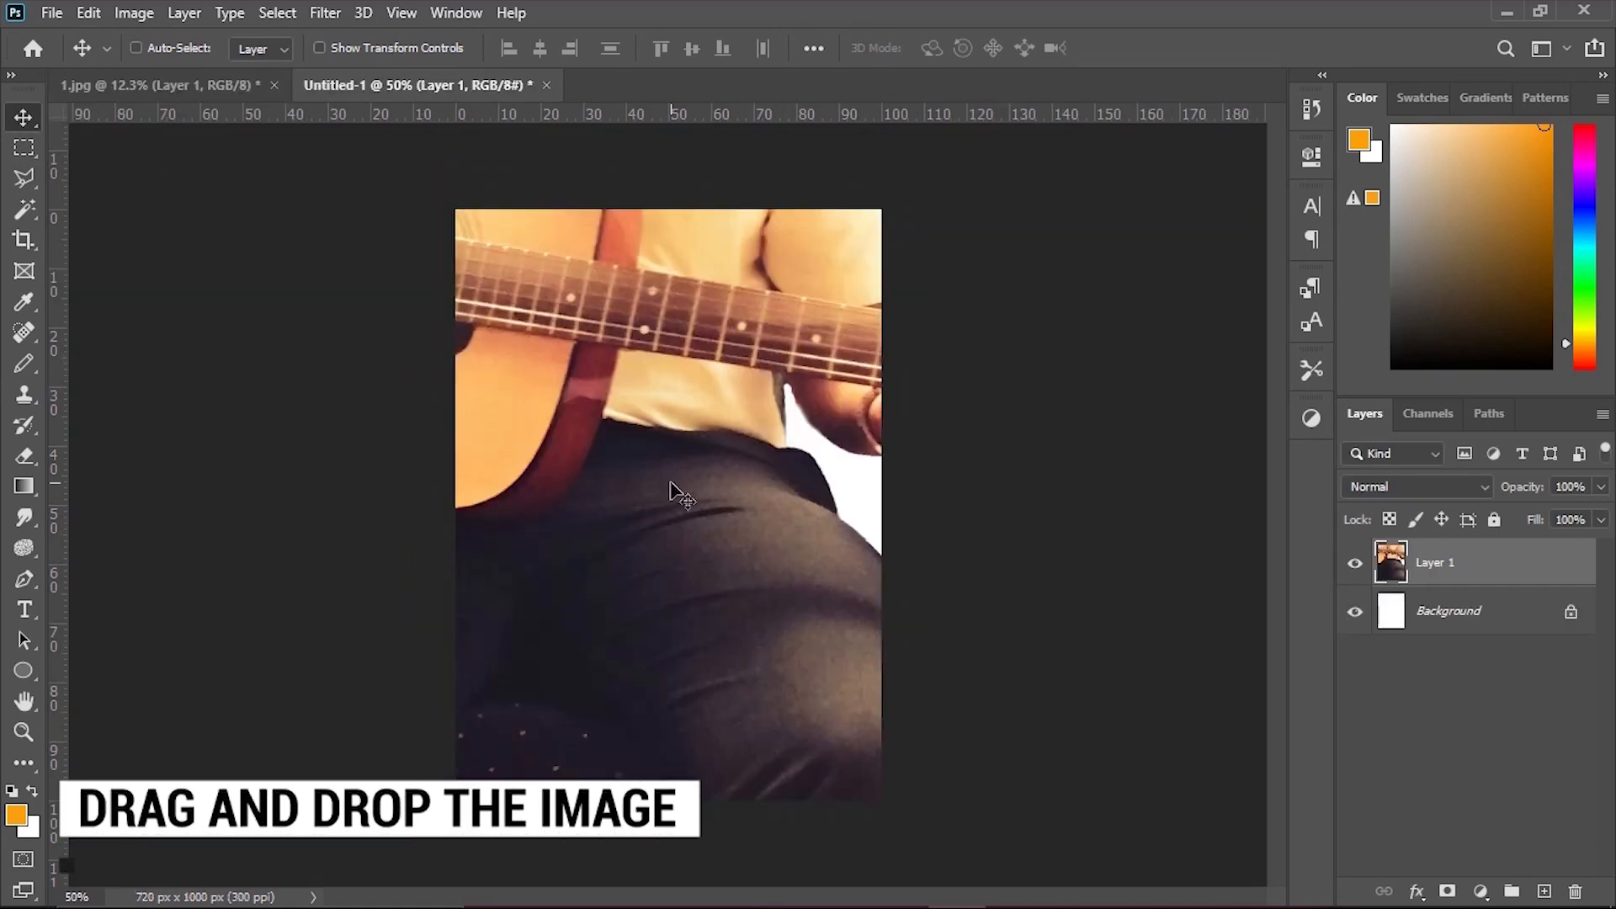
{"action": "key", "text": "ctrl+t"}
{"action": "left_click_drag", "start_coordinate": [829, 547], "coordinate": [774, 564]}
{"action": "left_click_drag", "start_coordinate": [937, 493], "coordinate": [505, 526]}
{"action": "left_click_drag", "start_coordinate": [425, 495], "coordinate": [641, 503]}
{"action": "left_click_drag", "start_coordinate": [745, 528], "coordinate": [852, 580]}
{"action": "key", "text": "Return"}
{"action": "left_click_drag", "start_coordinate": [694, 560], "coordinate": [728, 560]}
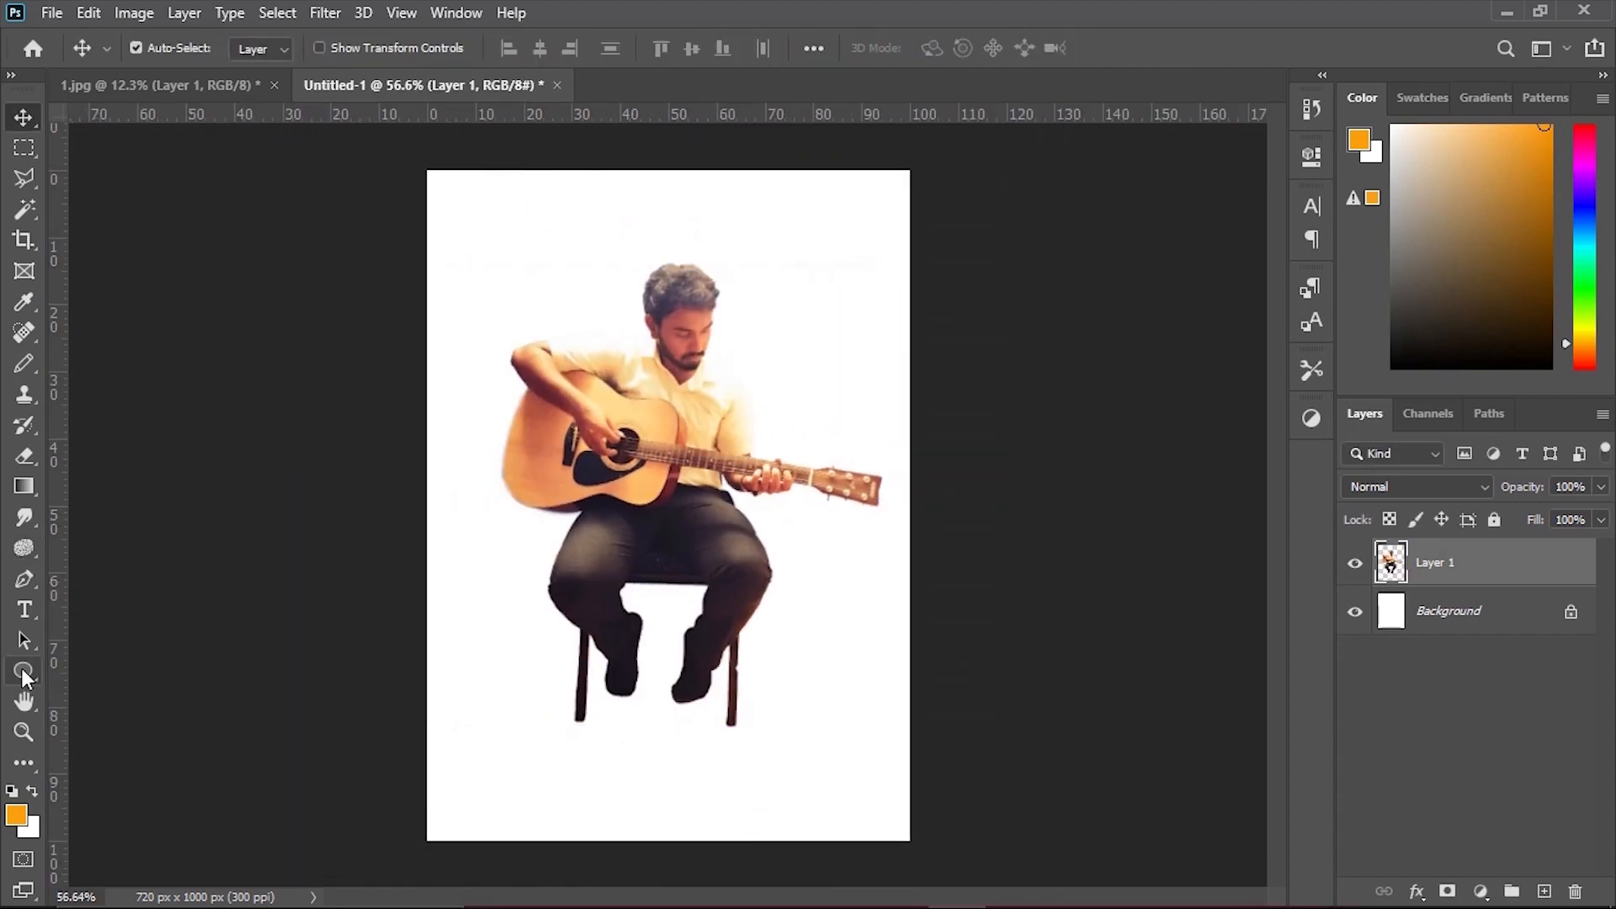
Create a 500 × 500 px orange circle with the Ellipse tool.
{"action": "left_click", "coordinate": [21, 668]}
{"action": "right_click", "coordinate": [29, 675]}
{"action": "left_click", "coordinate": [89, 711]}
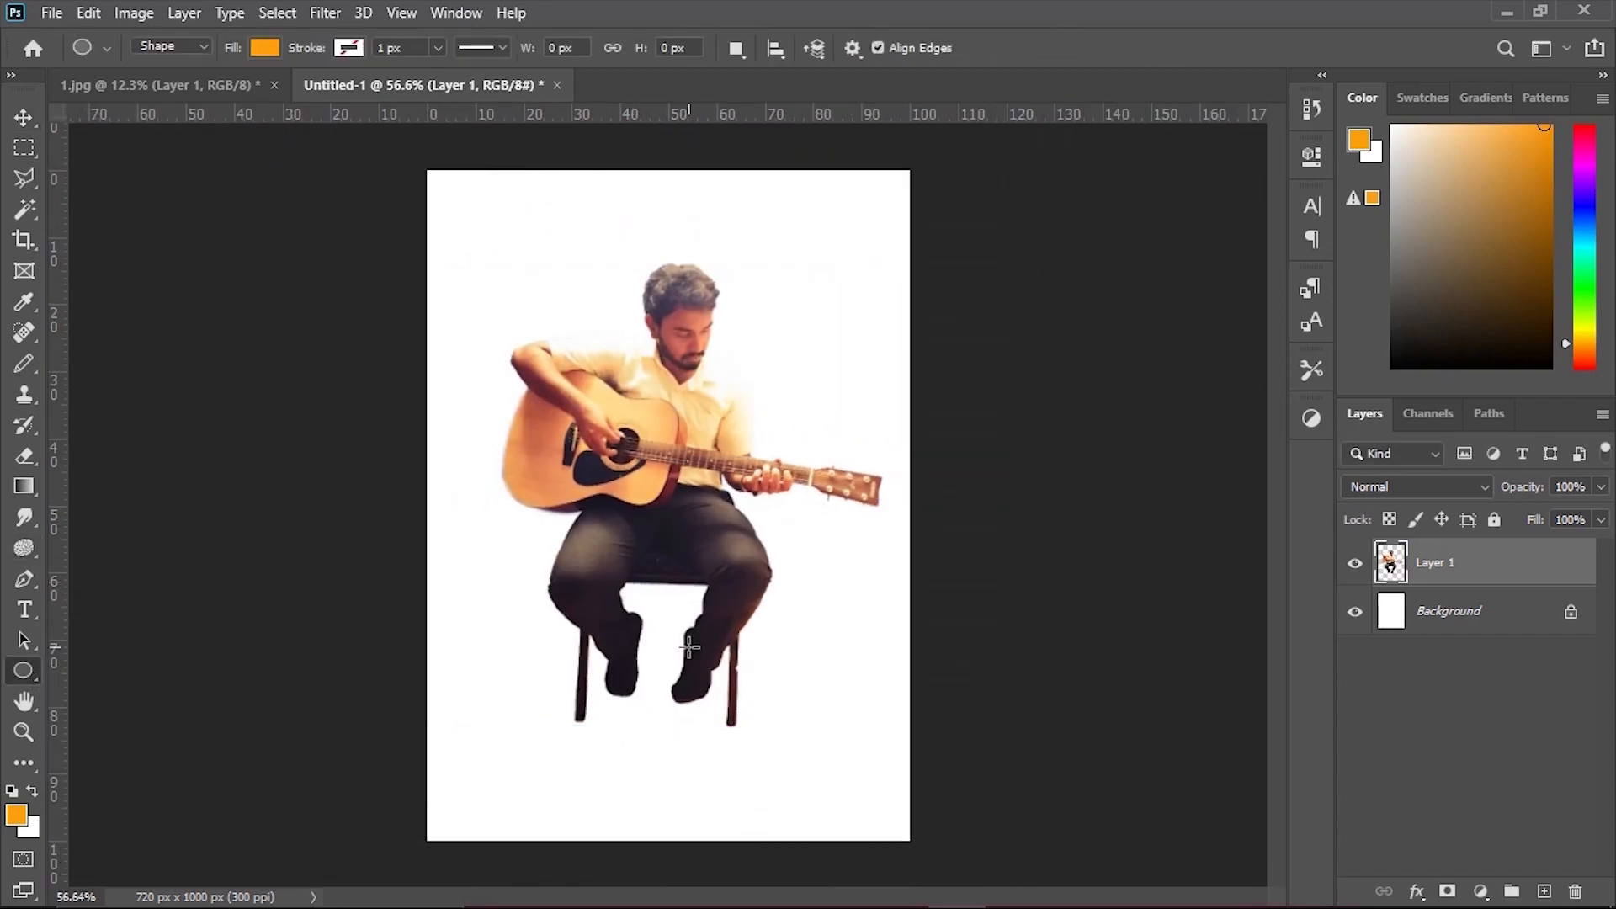
{"action": "left_click", "coordinate": [688, 647]}
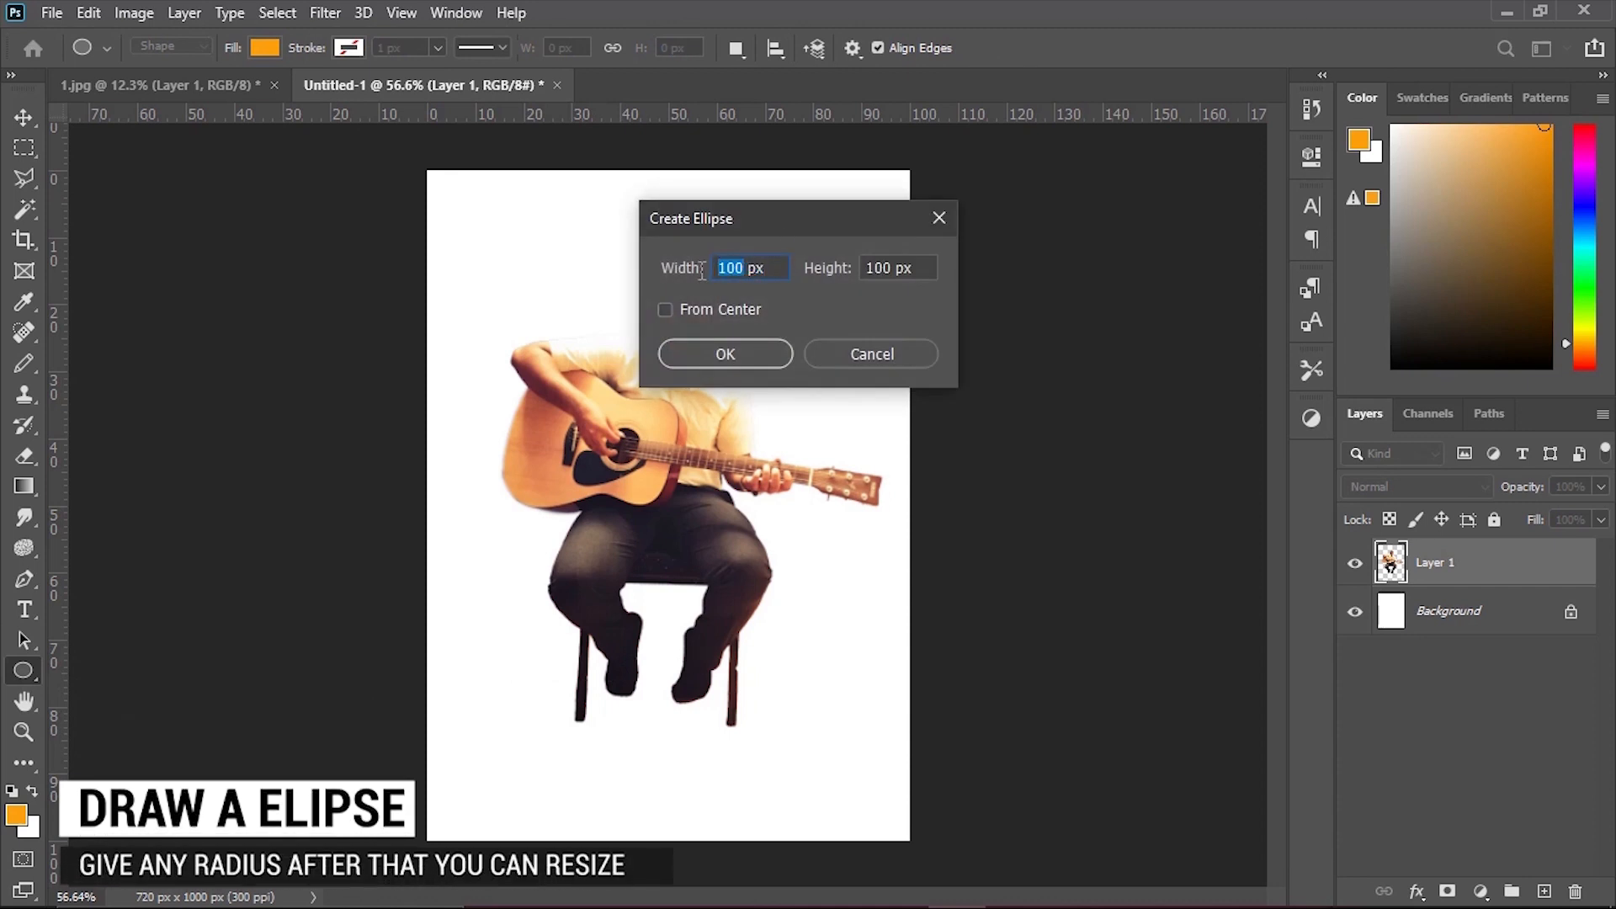
{"action": "left_click", "coordinate": [858, 270]}
{"action": "type", "text": "500"}
{"action": "key", "text": "Return"}
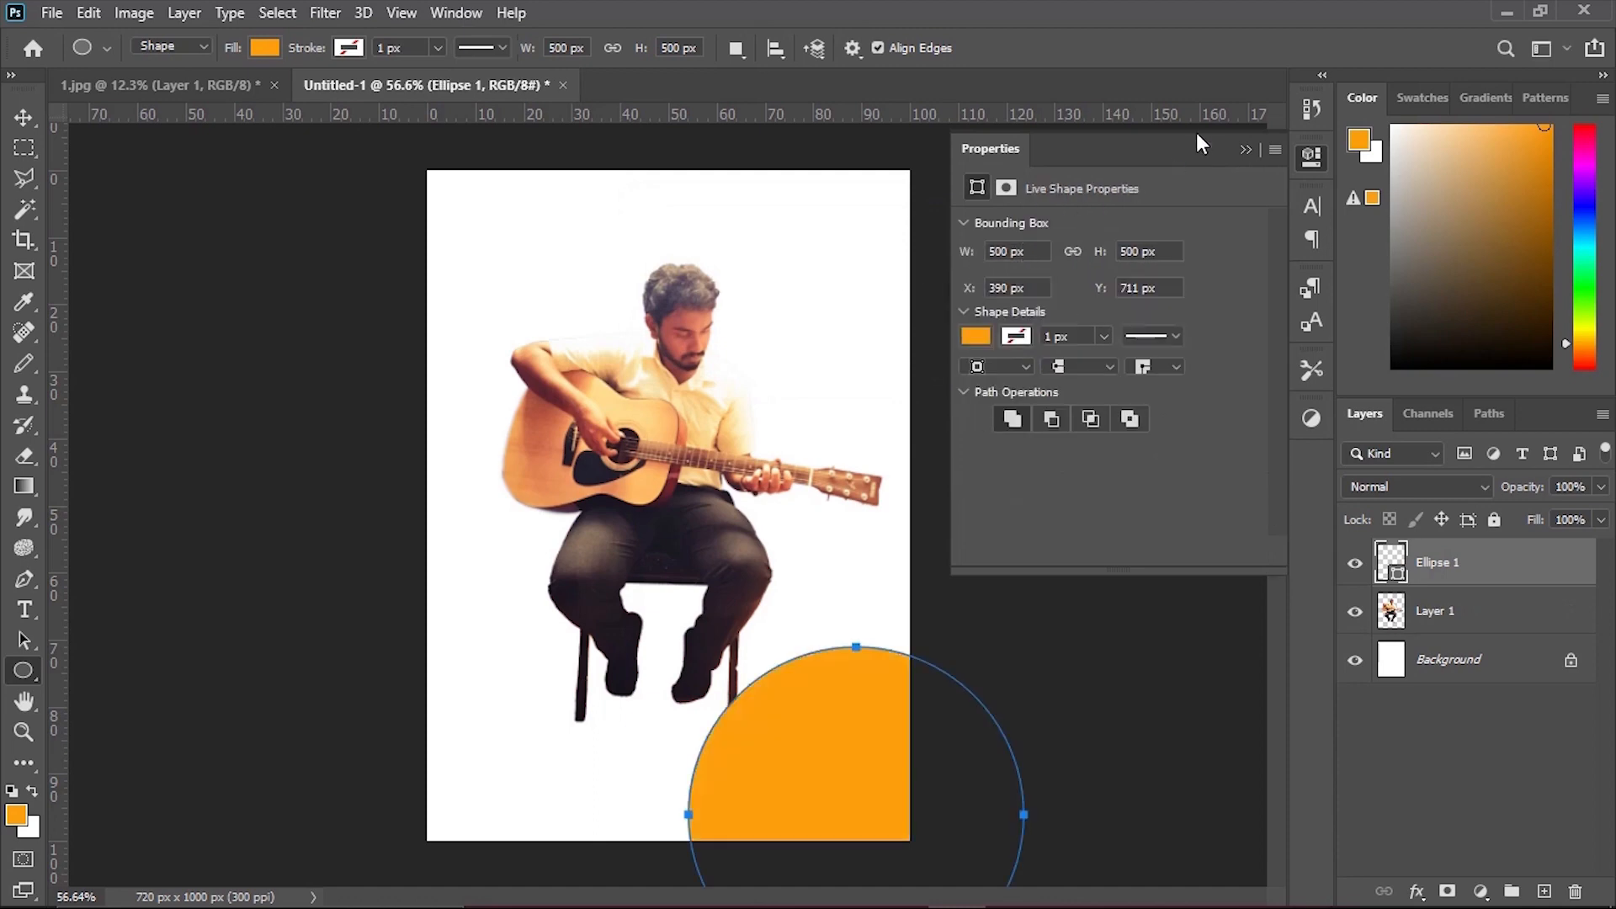
Check the code in the colour code text file and confirm ffa10d as the foreground color.
{"action": "left_click", "coordinate": [12, 813]}
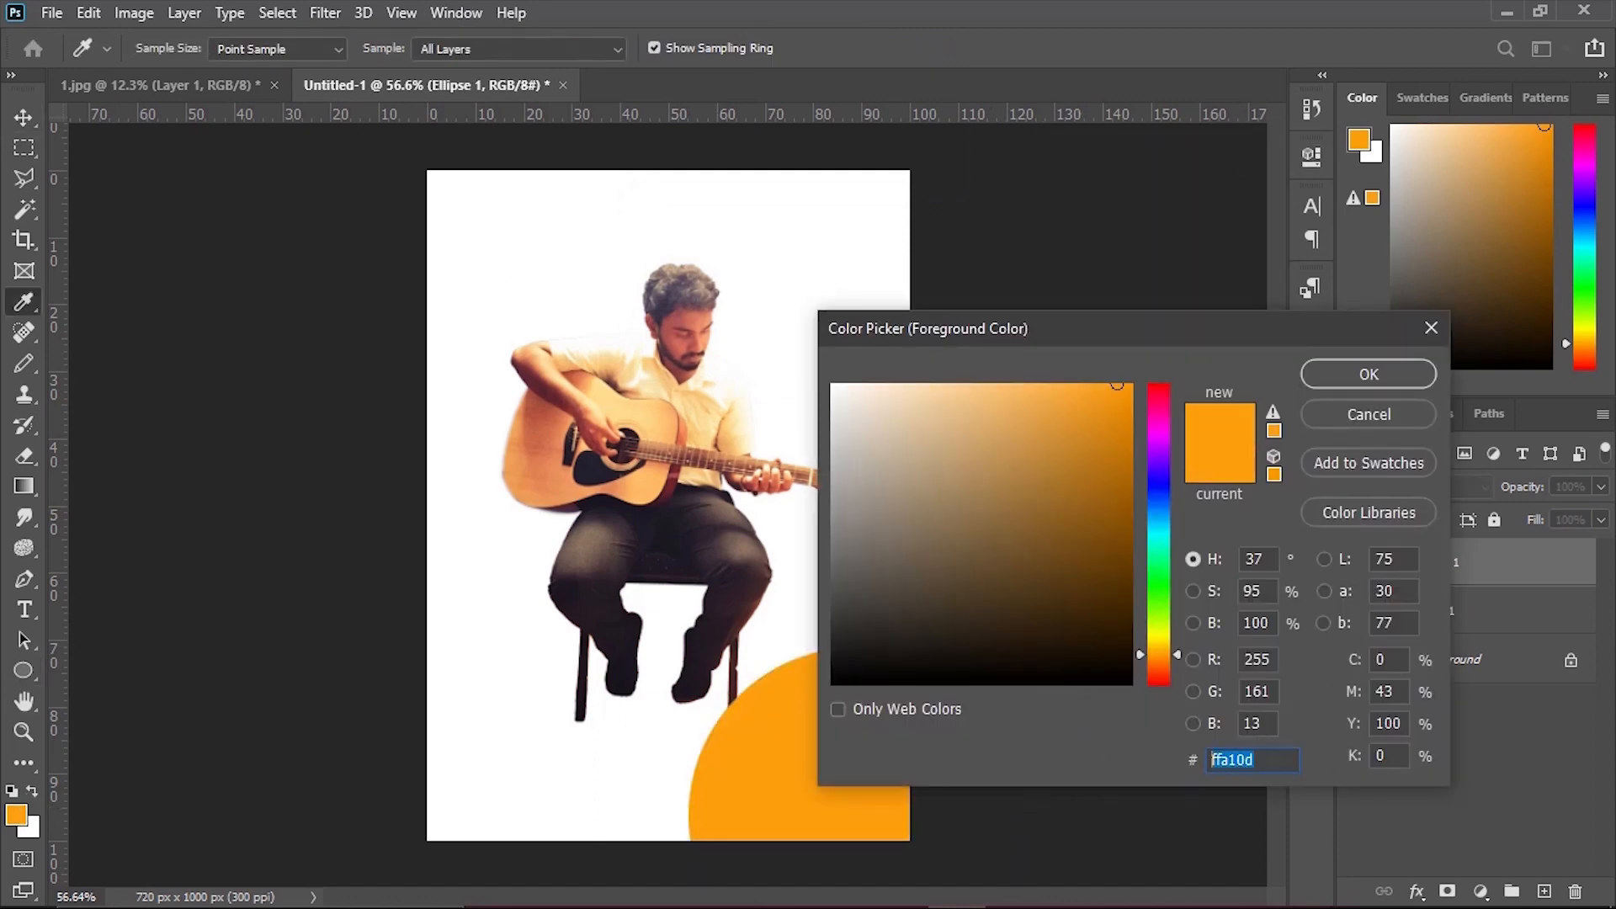
{"action": "left_click", "coordinate": [1013, 896]}
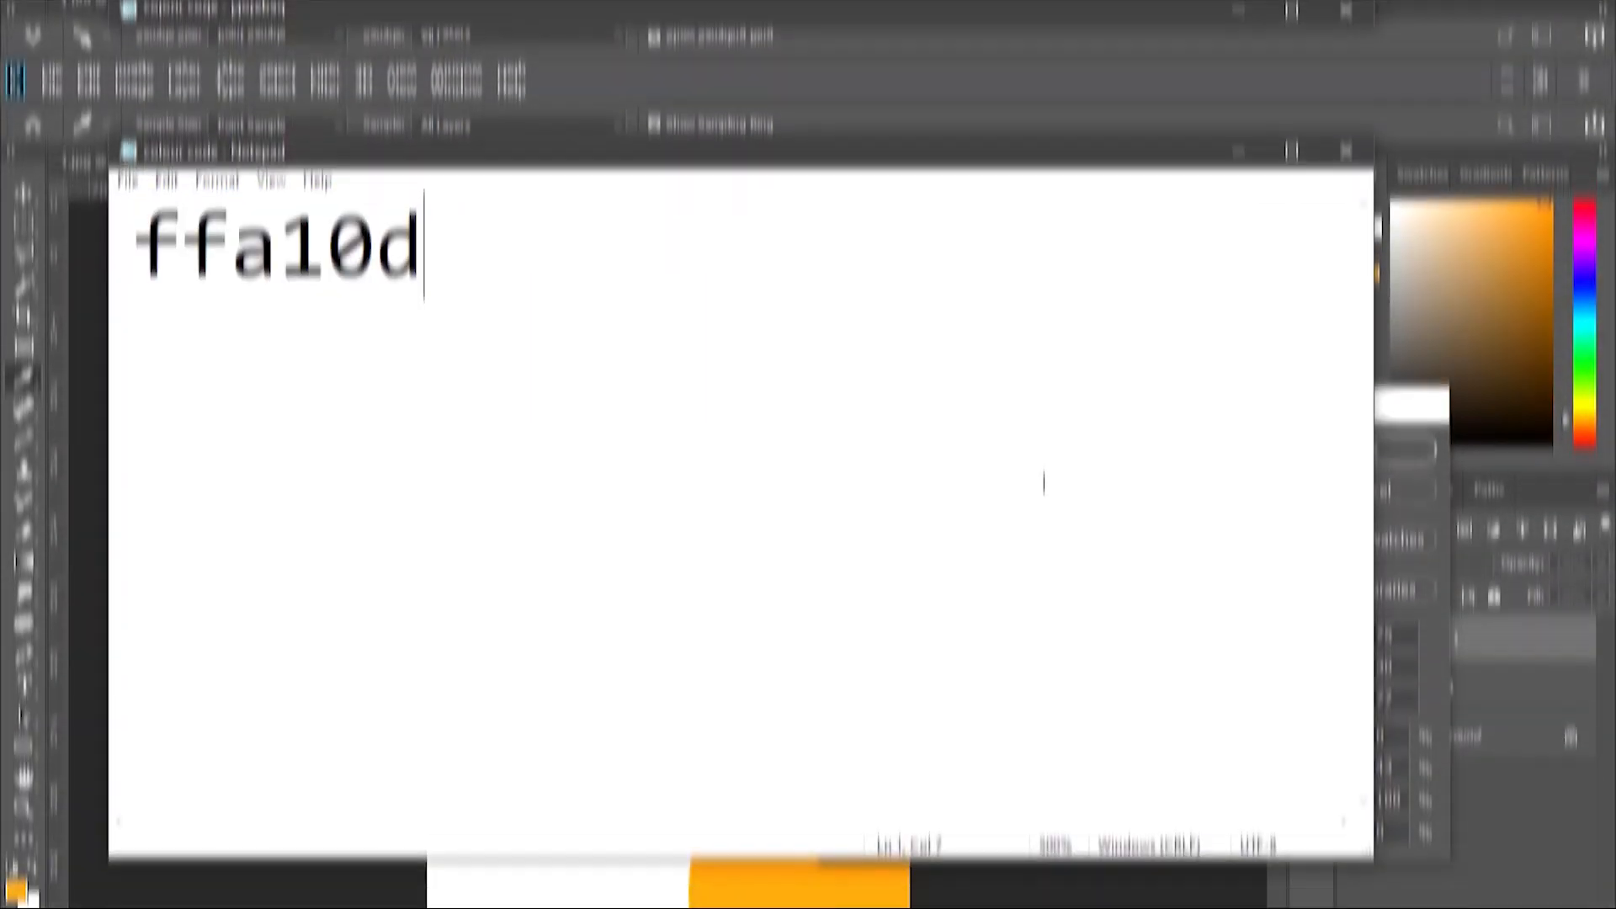
{"action": "left_click", "coordinate": [1247, 66]}
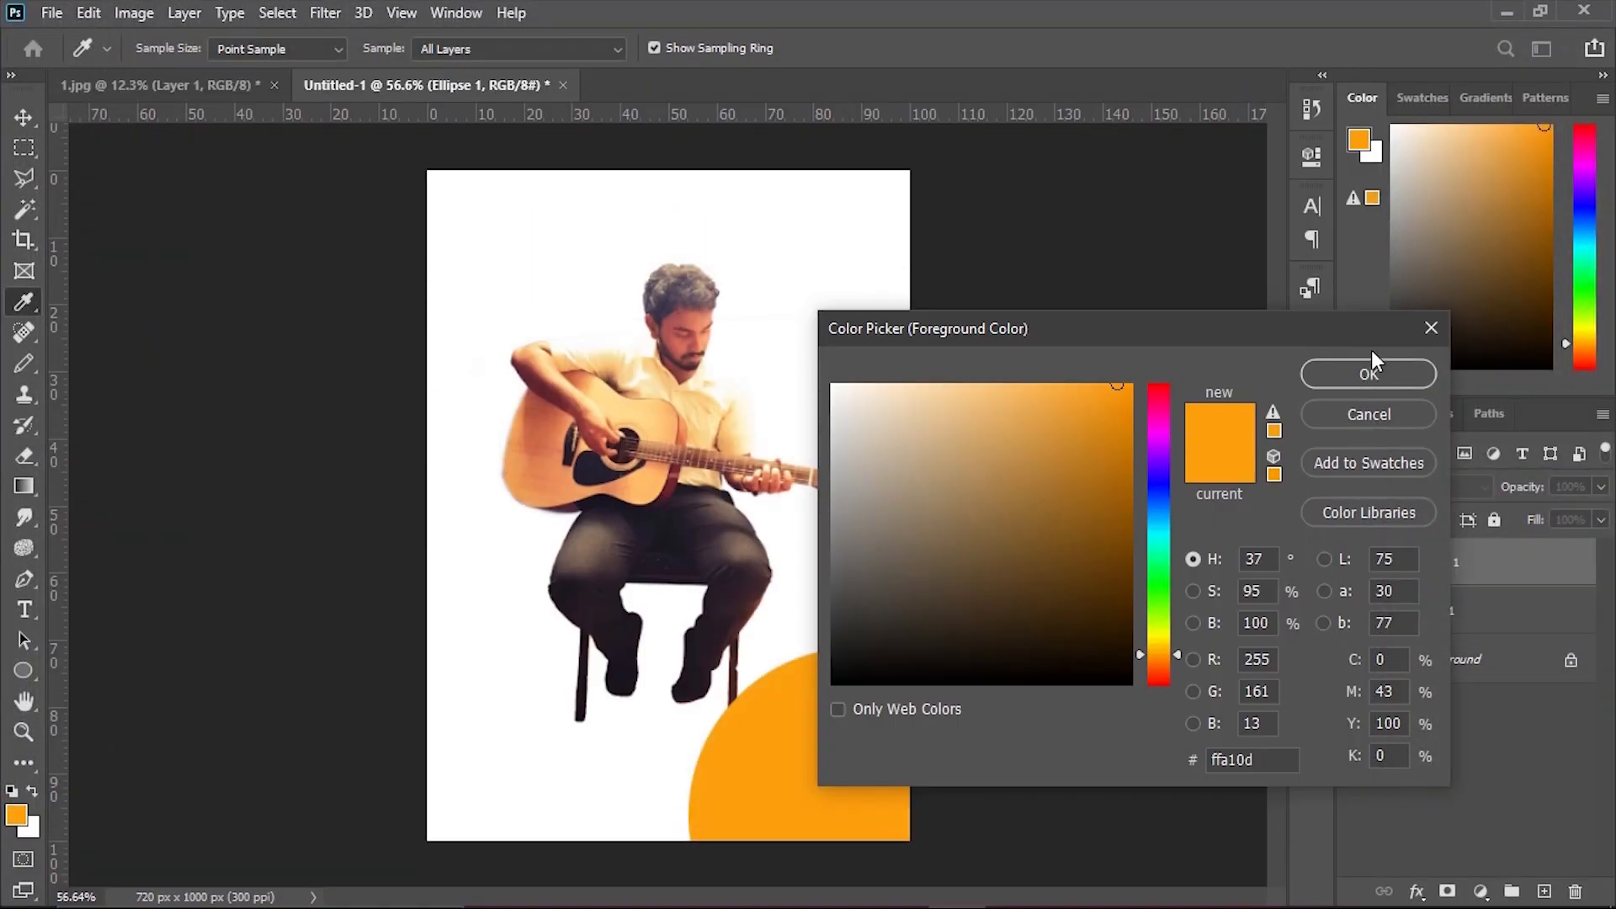
{"action": "left_click", "coordinate": [1369, 374]}
Move the orange circle over the guitarist's upper body and place its layer beneath Layer 1.
{"action": "key", "text": "v"}
{"action": "left_click_drag", "start_coordinate": [813, 797], "coordinate": [624, 473]}
{"action": "left_click_drag", "start_coordinate": [1495, 569], "coordinate": [1507, 623]}
{"action": "left_click_drag", "start_coordinate": [747, 516], "coordinate": [800, 487]}
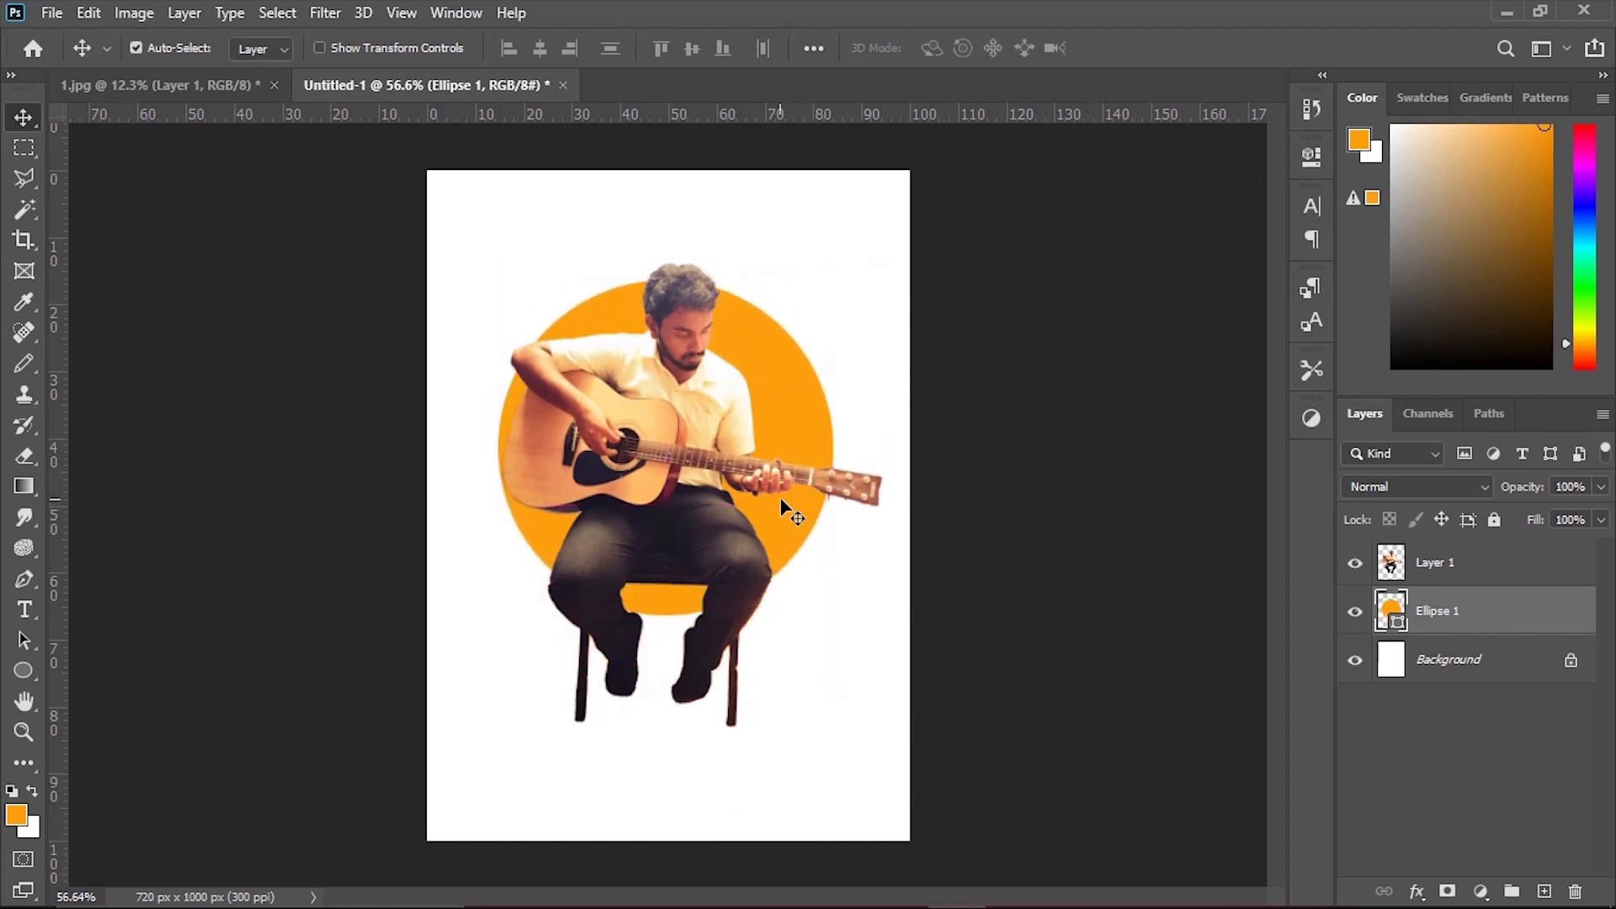
Enlarge the orange circle proportionally about its center until it surrounds the guitarist's head, and select the guitarist's layer.
{"action": "key", "text": "ctrl+t"}
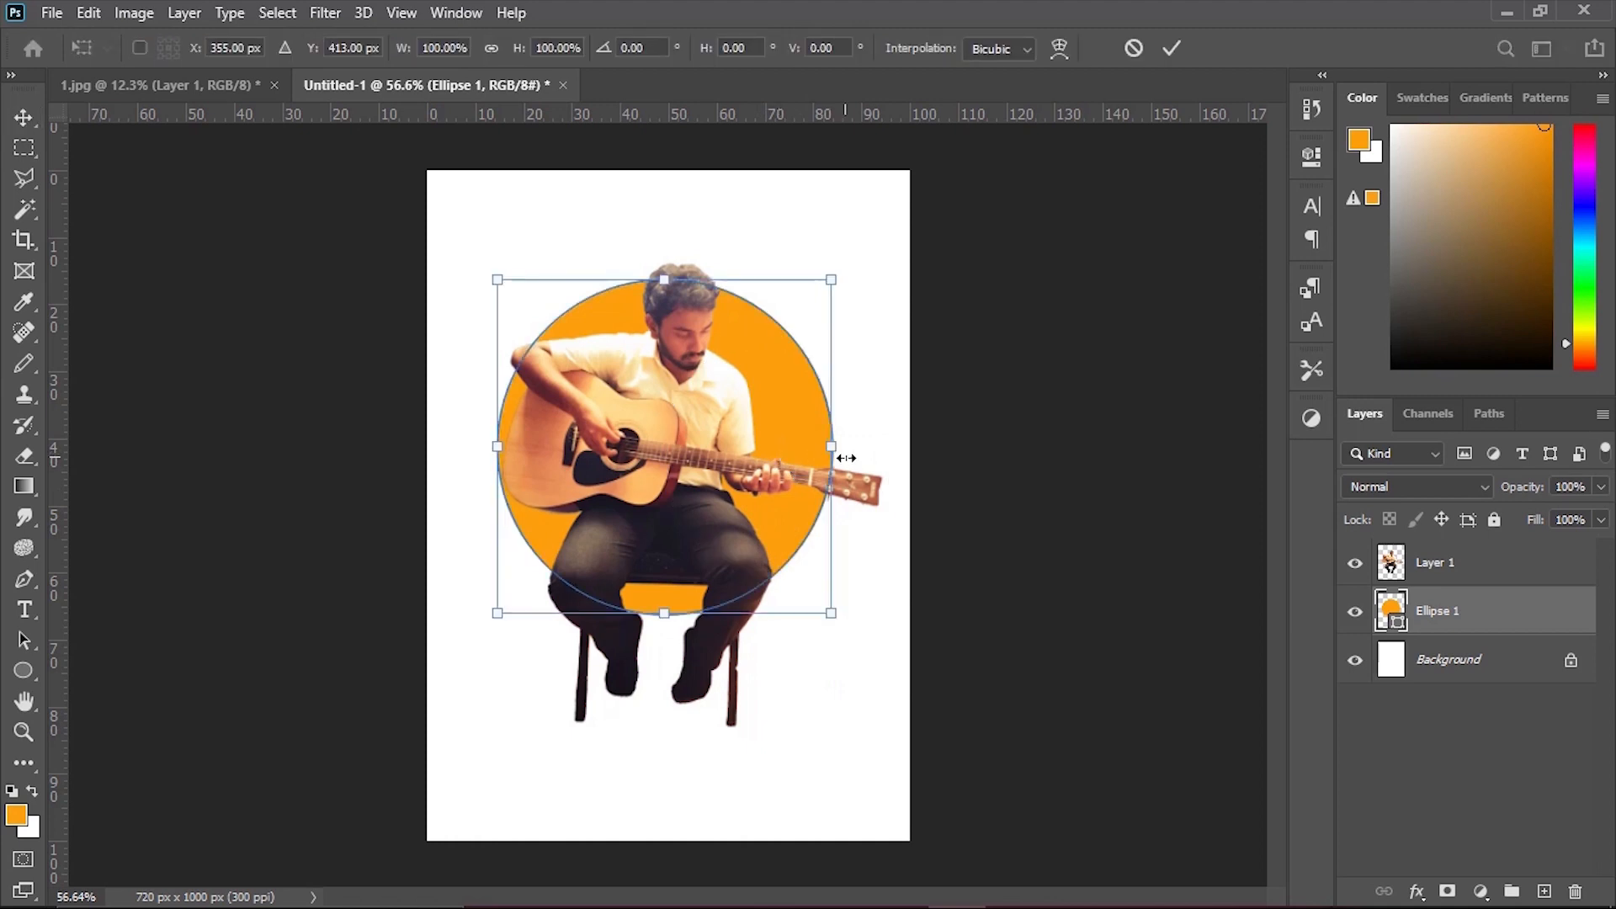
{"action": "left_click_drag", "start_coordinate": [832, 612], "coordinate": [855, 653]}
{"action": "key", "text": "Return"}
{"action": "left_click", "coordinate": [721, 453]}
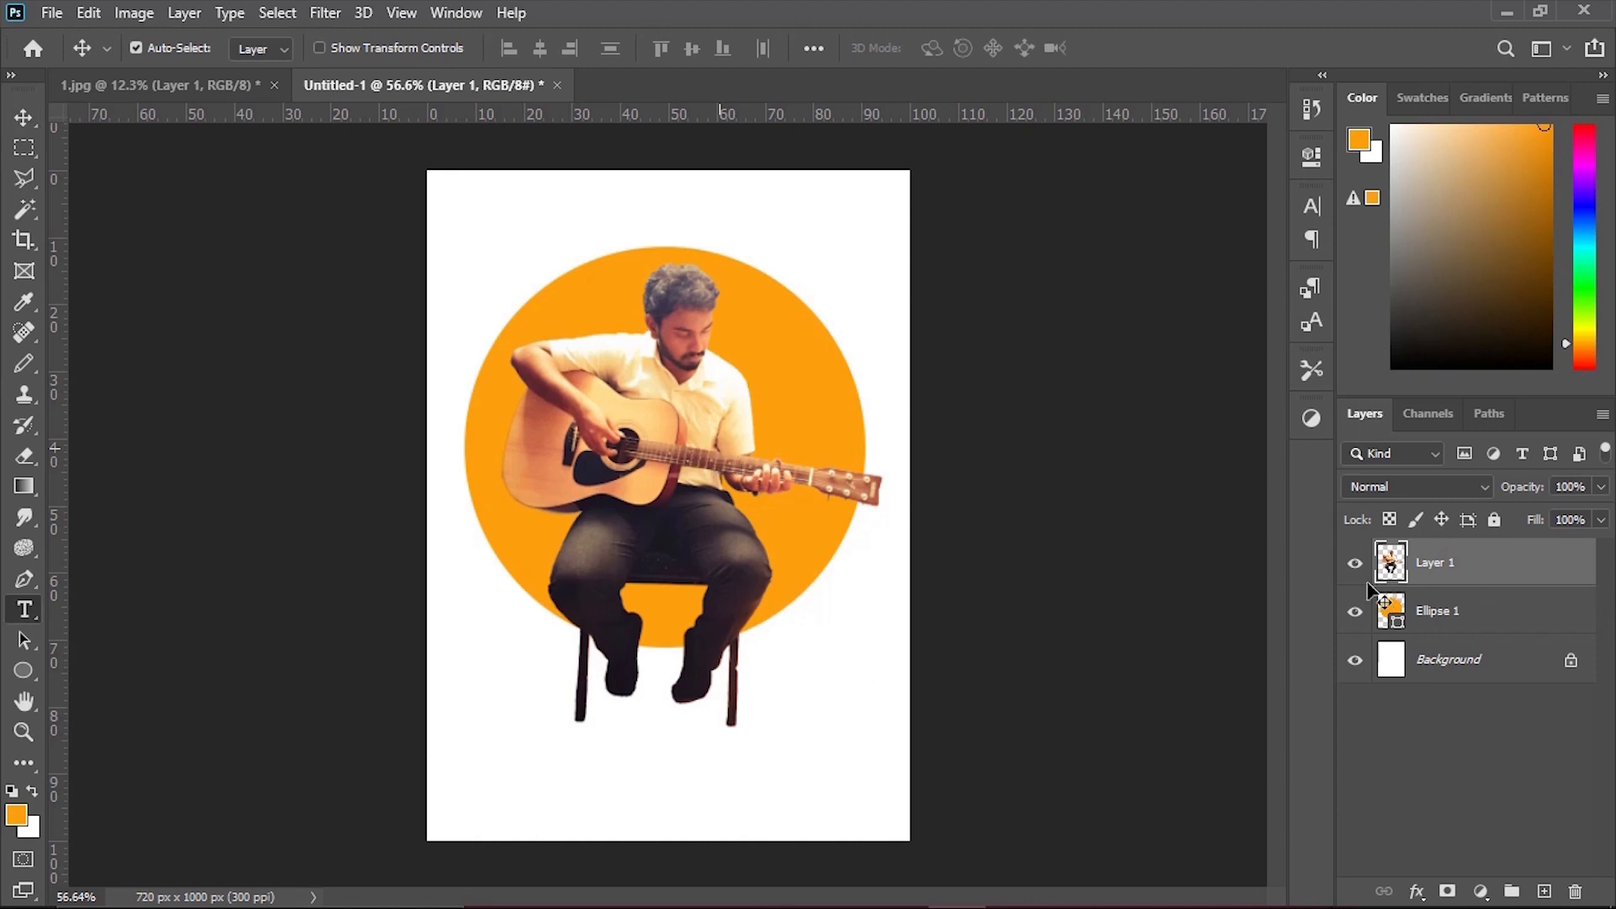
Enlarge the guitarist proportionally about his center to about 125%.
{"action": "key", "text": "ctrl+t"}
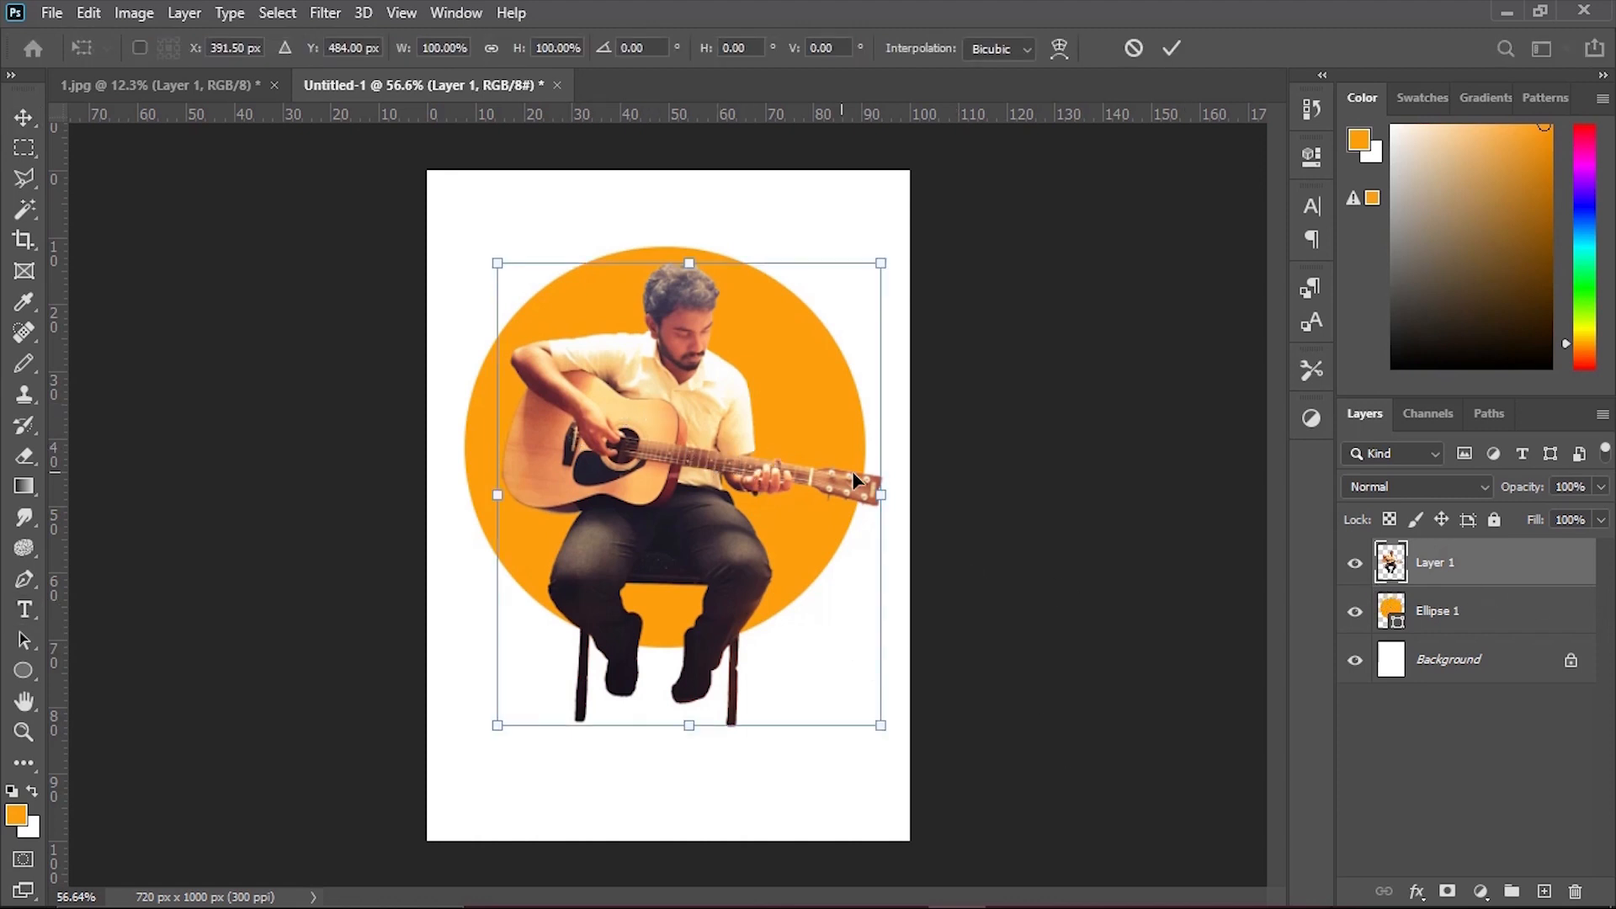
{"action": "left_click_drag", "start_coordinate": [498, 493], "coordinate": [452, 501]}
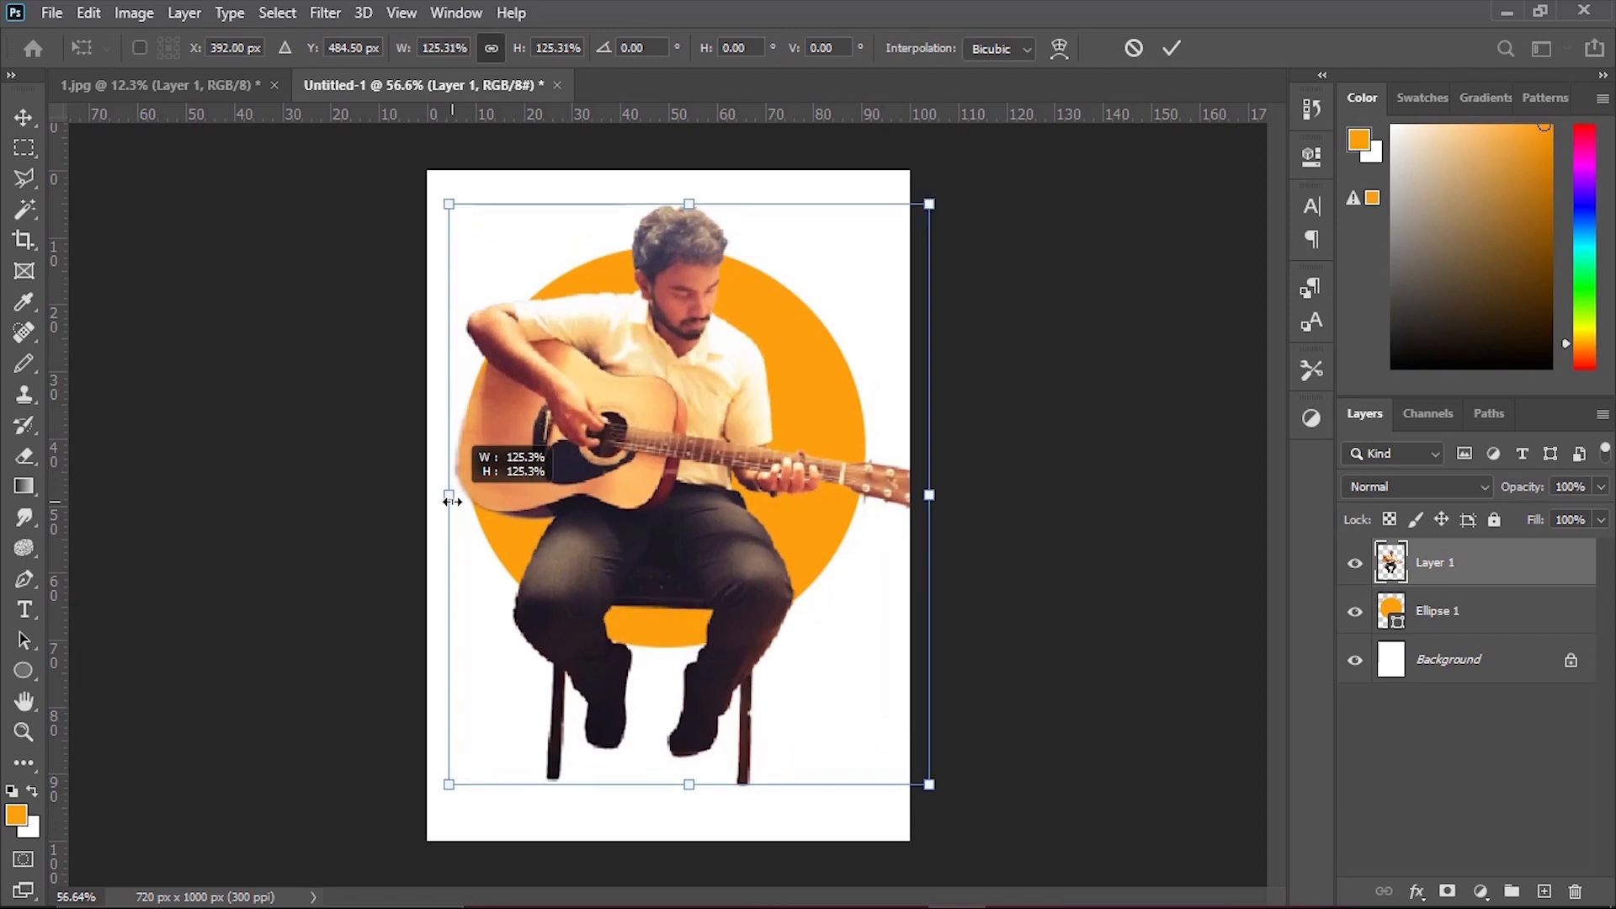
{"action": "key", "text": "Return"}
{"action": "key", "text": "t"}
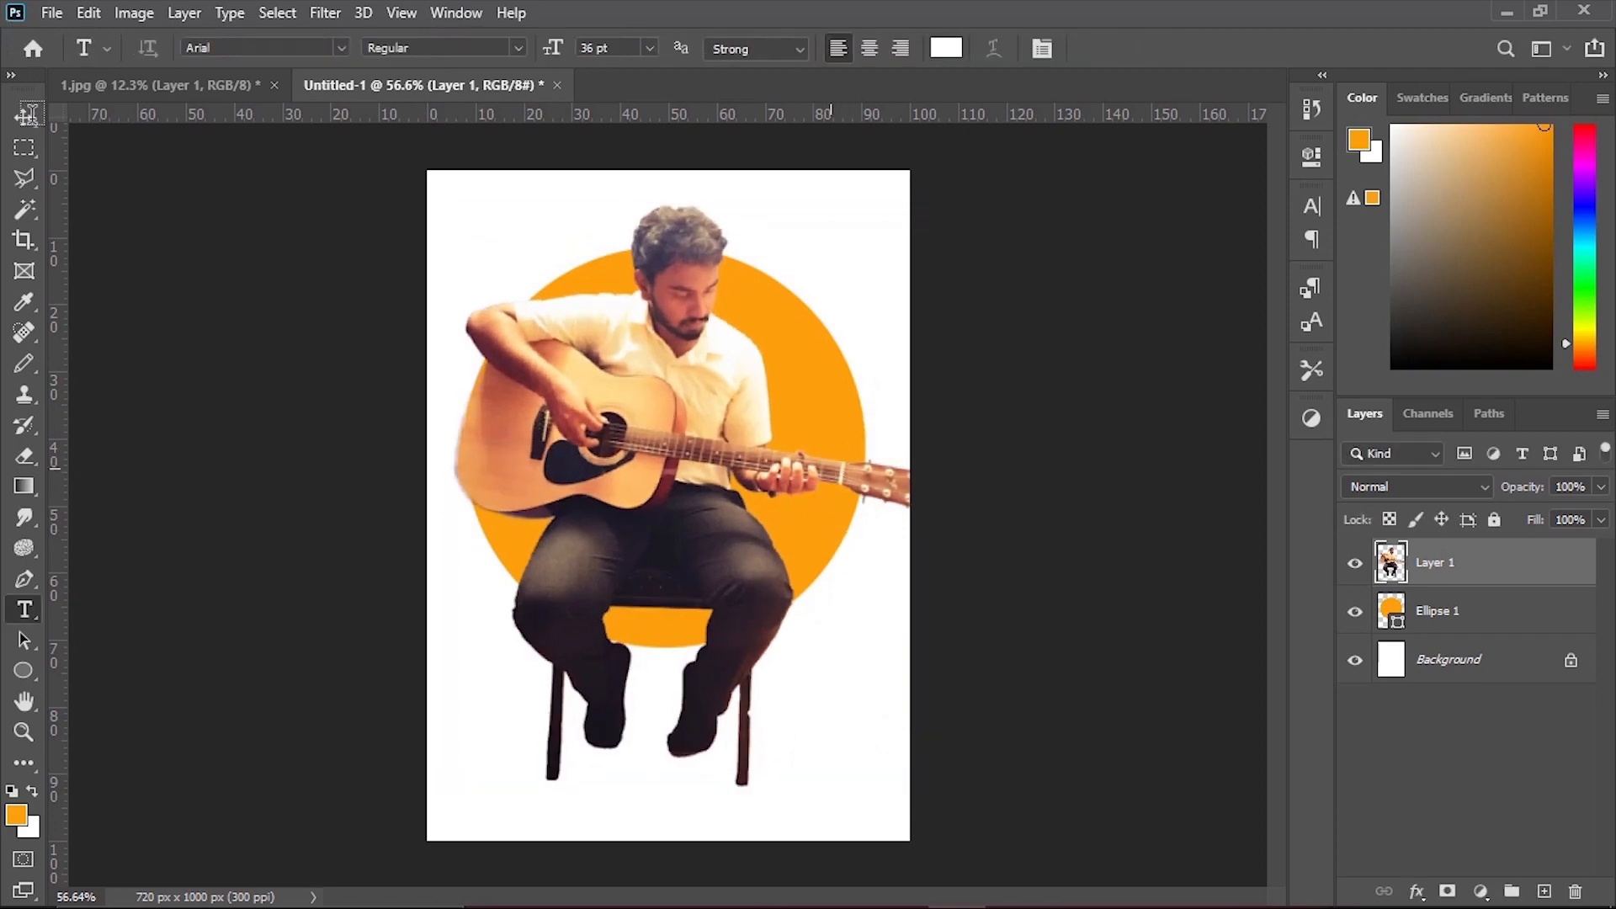
{"action": "left_click", "coordinate": [23, 117]}
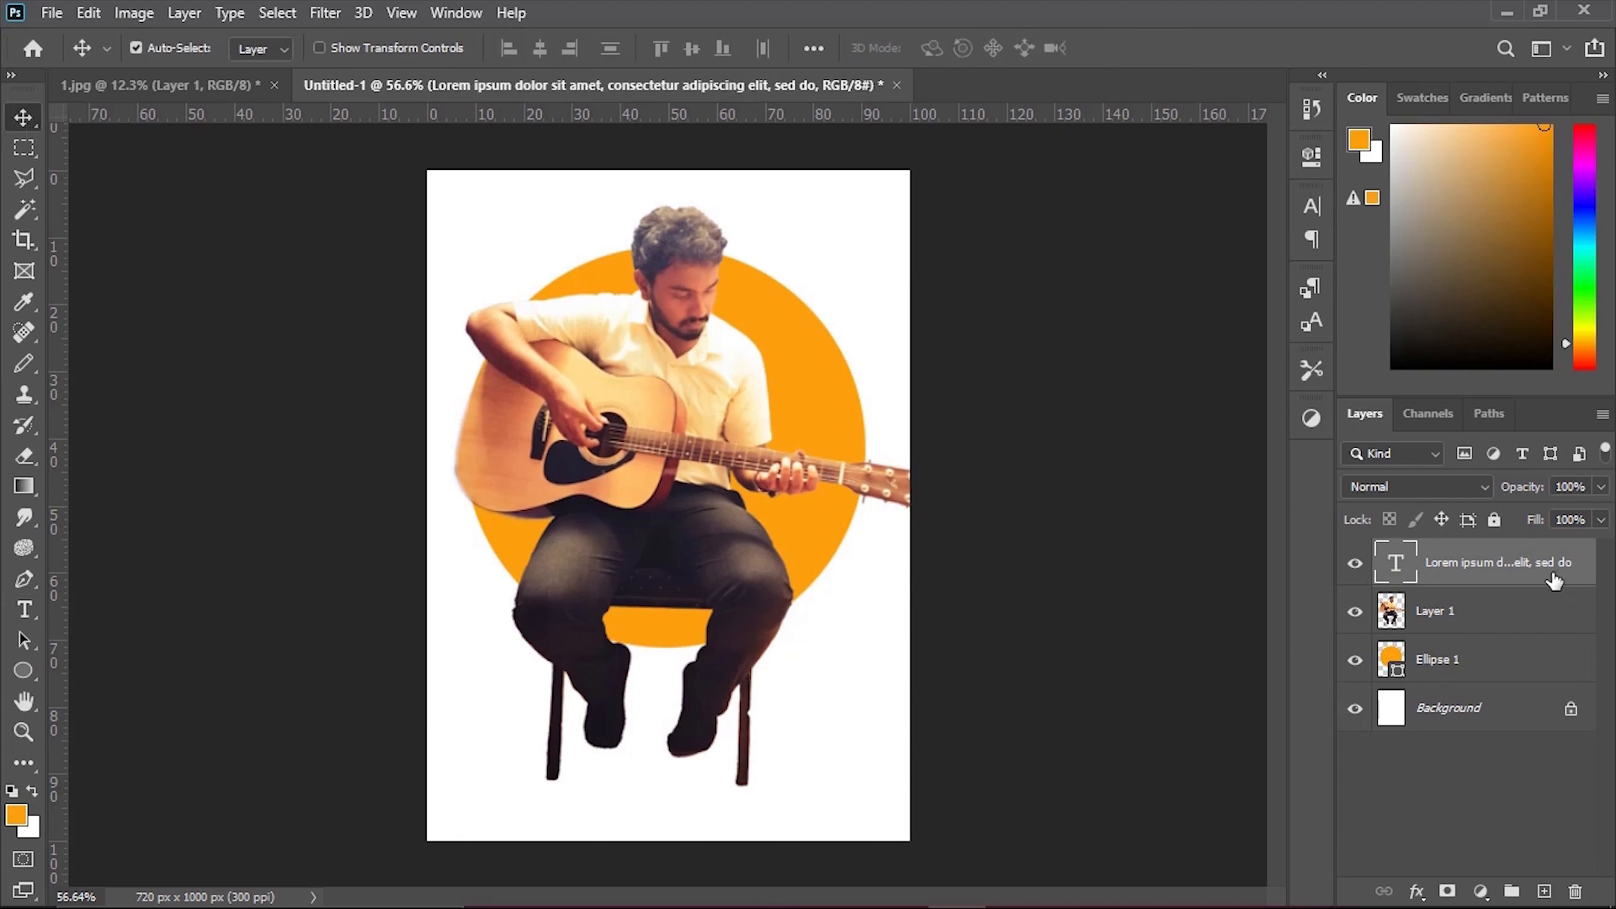
{"action": "key", "text": "Delete"}
Move the guitarist slightly higher and extend the canvas on its sides and top with the Crop tool to about 921 × 1032 px.
{"action": "left_click_drag", "start_coordinate": [602, 433], "coordinate": [633, 417]}
{"action": "left_click", "coordinate": [24, 239]}
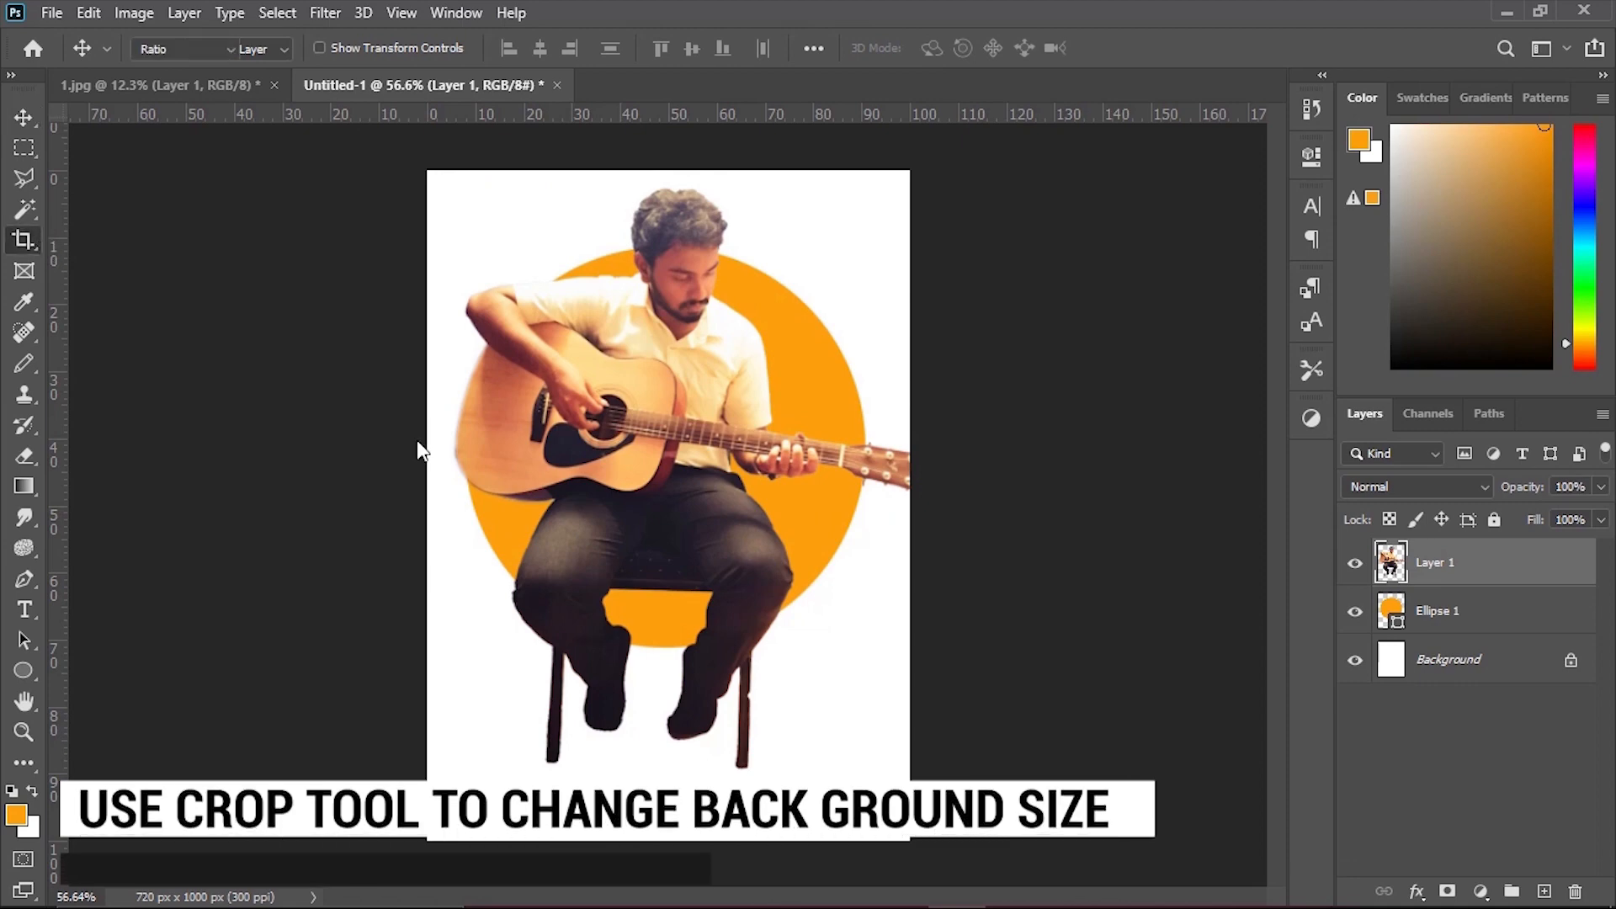
{"action": "left_click_drag", "start_coordinate": [911, 505], "coordinate": [956, 484]}
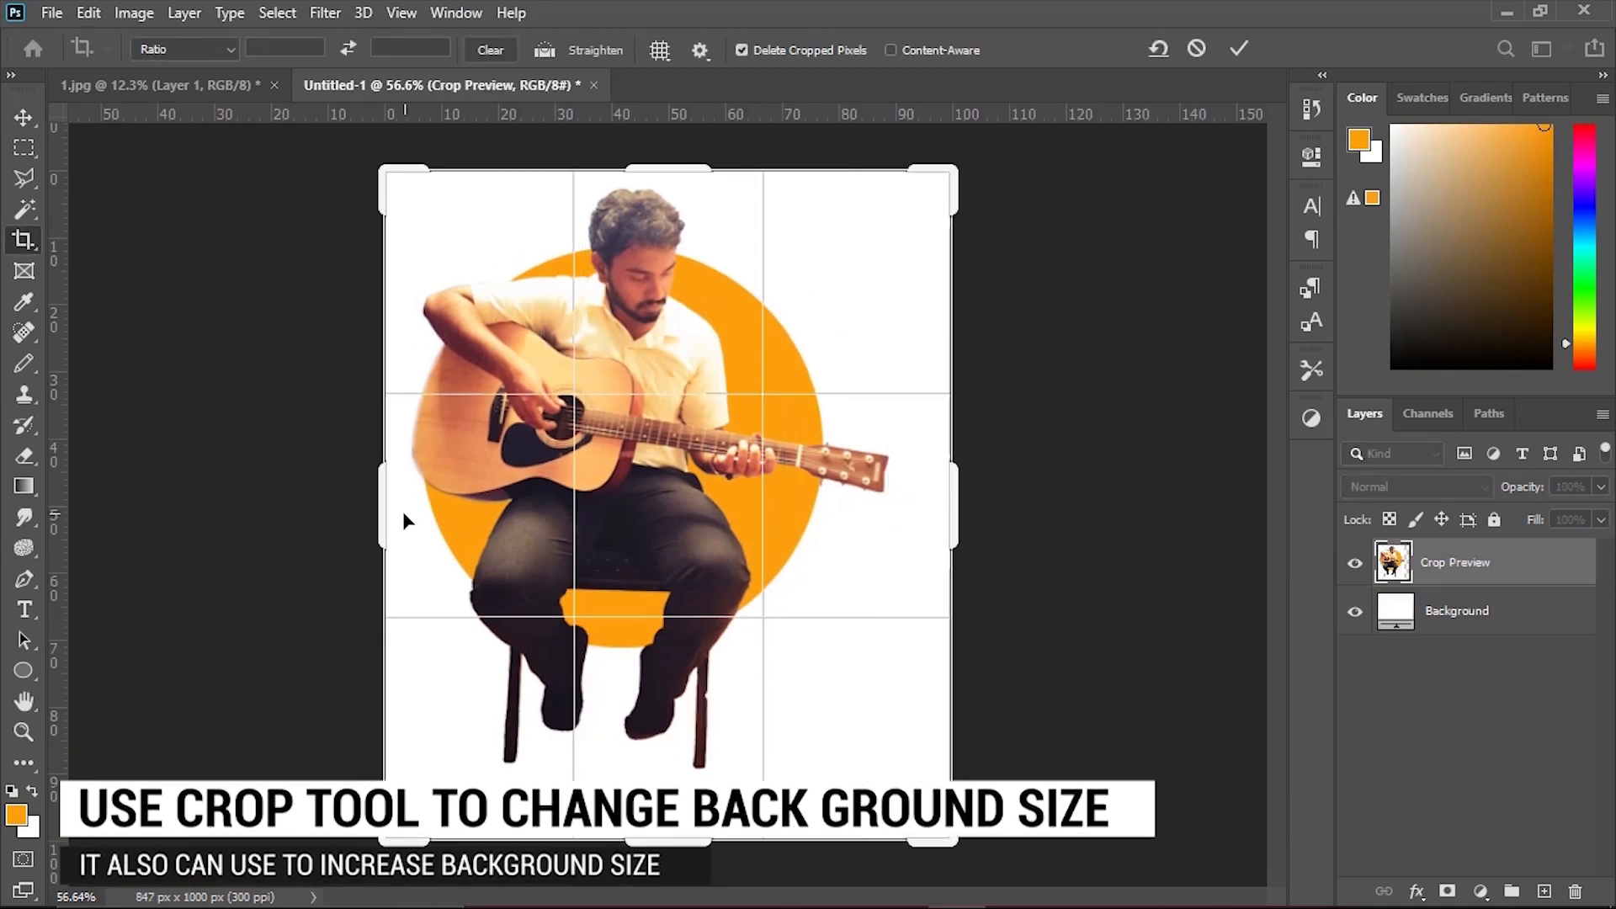
{"action": "left_click_drag", "start_coordinate": [383, 505], "coordinate": [355, 484]}
{"action": "left_click_drag", "start_coordinate": [678, 164], "coordinate": [678, 149]}
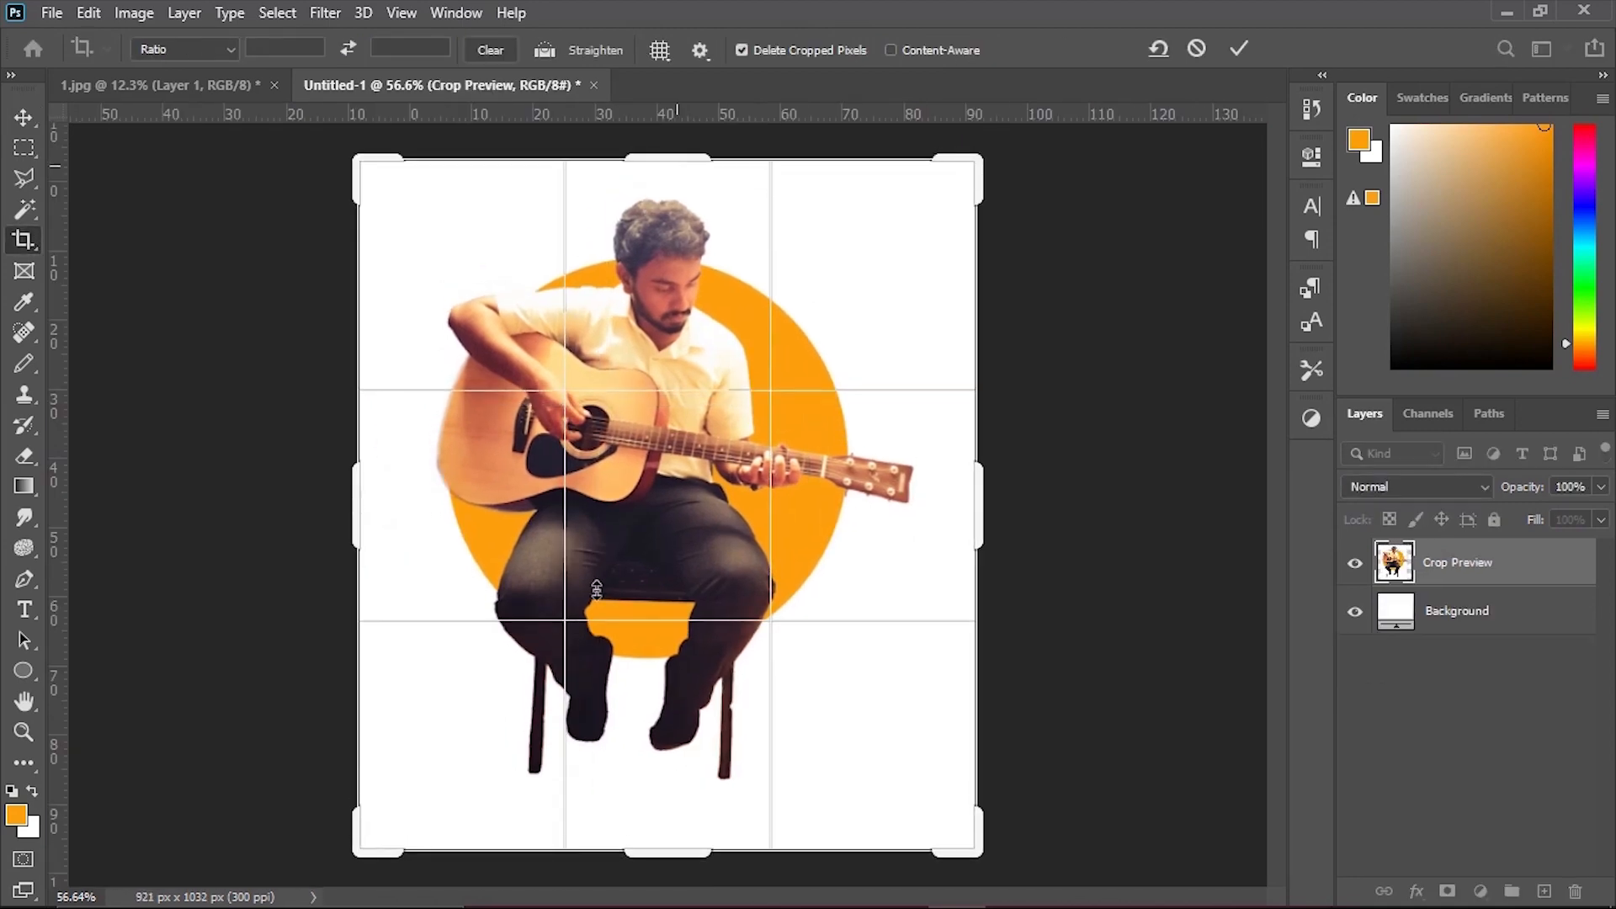
{"action": "left_click_drag", "start_coordinate": [673, 837], "coordinate": [671, 851]}
{"action": "key", "text": "Return"}
Move the guitarist lower on the canvas, and slightly enlarge and reposition the orange circle behind him.
{"action": "key", "text": "v"}
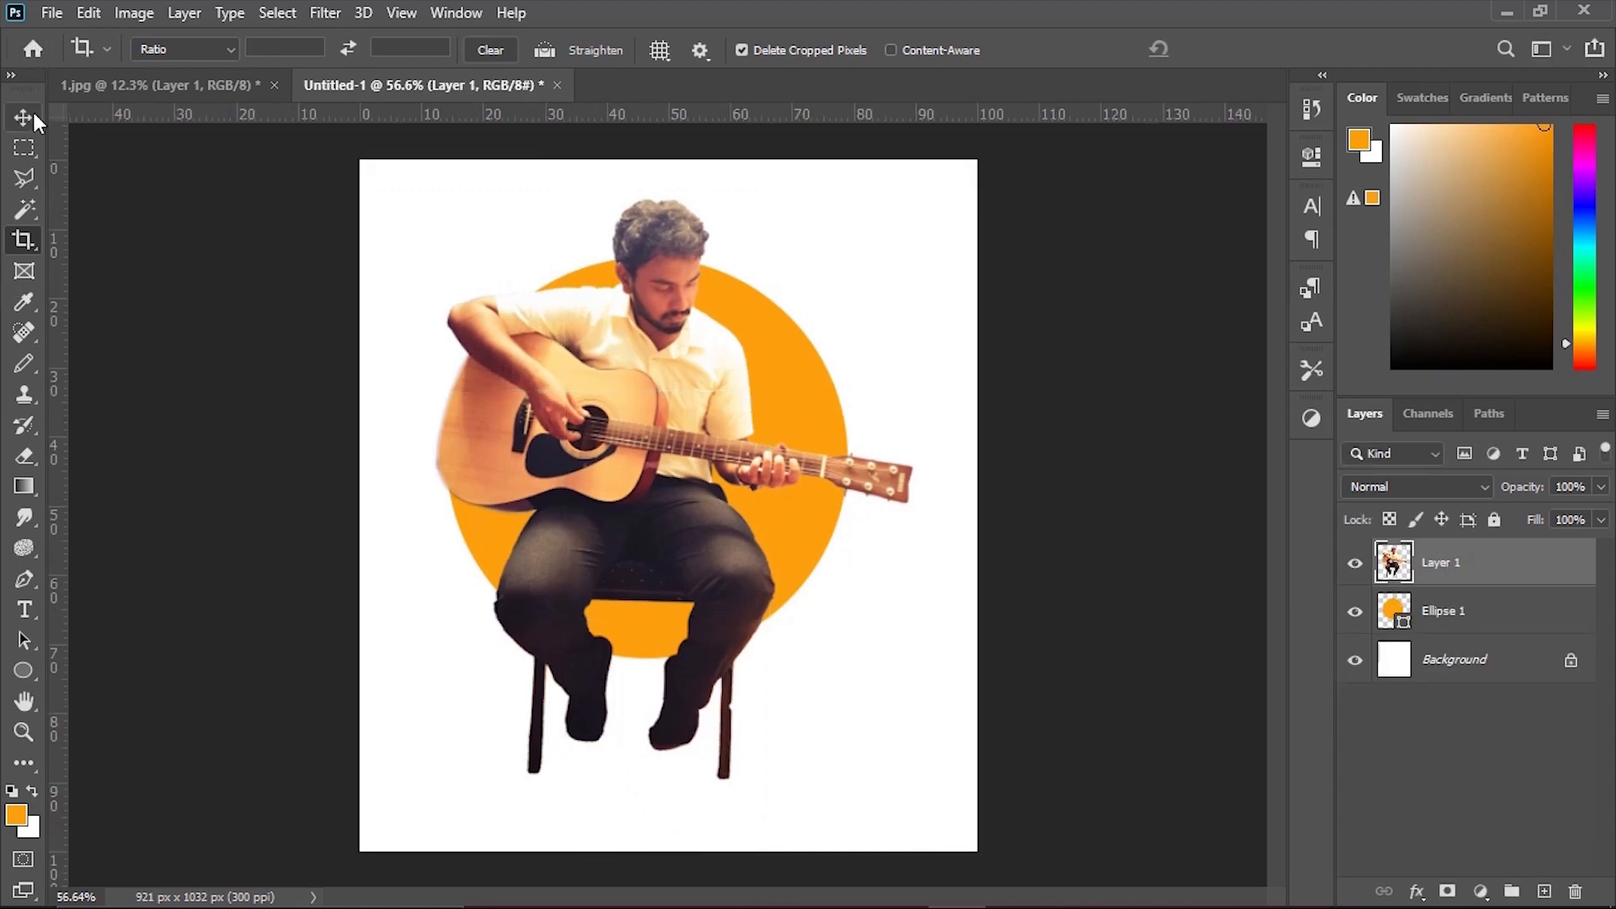
{"action": "left_click_drag", "start_coordinate": [793, 386], "coordinate": [779, 416]}
{"action": "left_click_drag", "start_coordinate": [722, 471], "coordinate": [735, 506]}
{"action": "left_click", "coordinate": [781, 433]}
{"action": "key", "text": "ctrl+t"}
{"action": "key", "text": "Return"}
{"action": "left_click_drag", "start_coordinate": [816, 459], "coordinate": [822, 438]}
{"action": "mouse_move", "coordinate": [771, 644]}
{"action": "left_mouse_down"}
{"action": "mouse_move", "coordinate": [808, 632]}
{"action": "mouse_move", "coordinate": [736, 627]}
{"action": "left_mouse_up"}
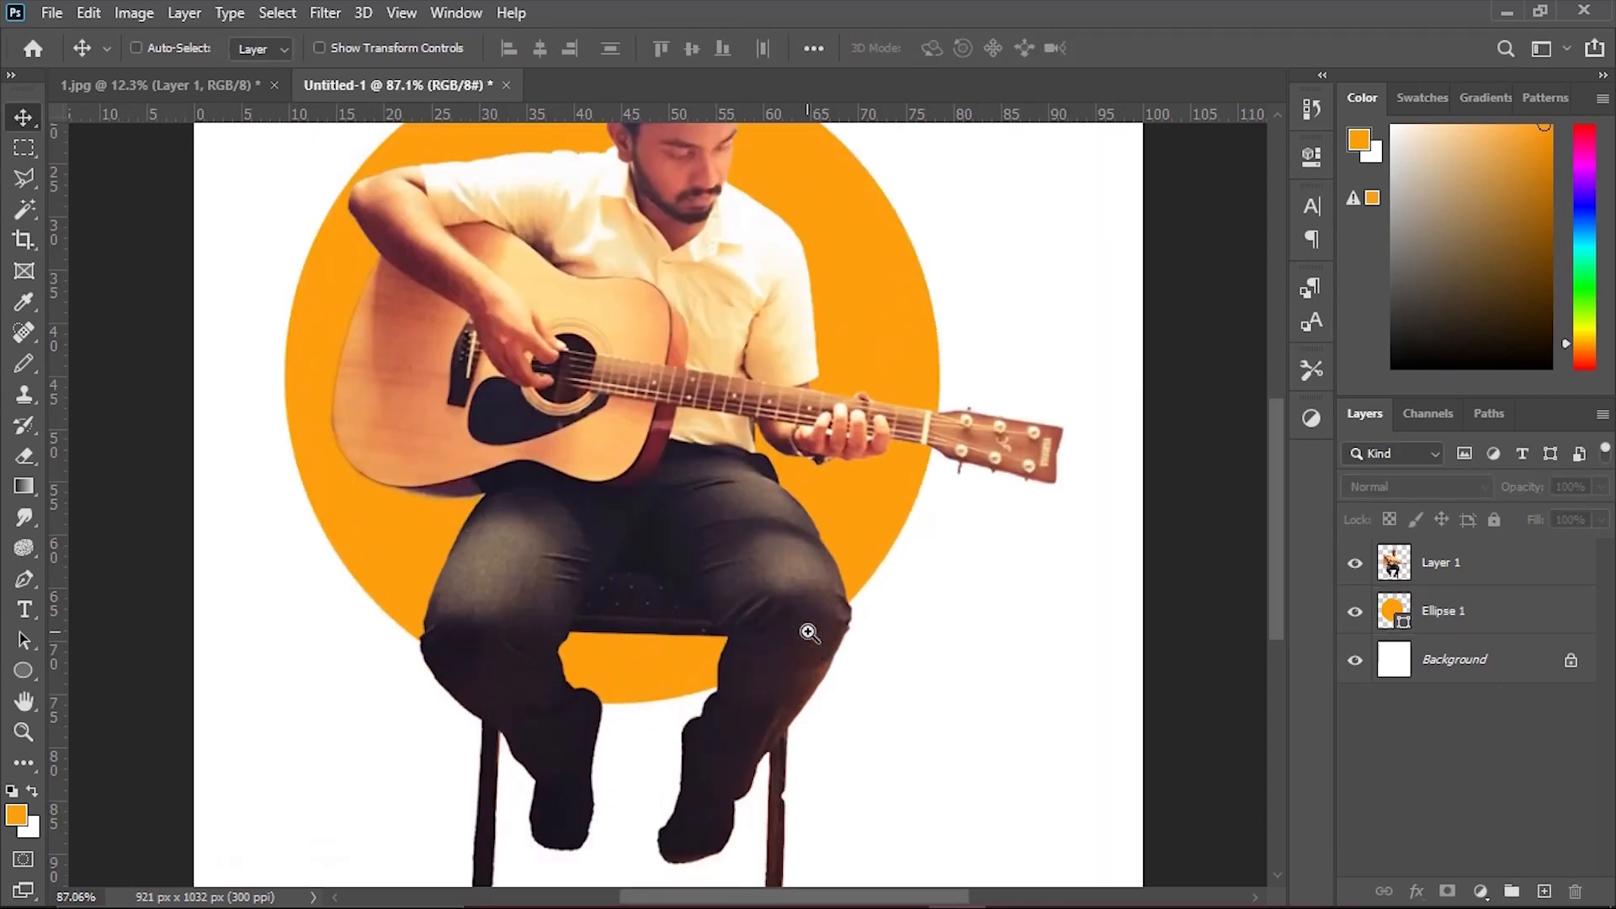
Add a black layer mask to Layer 1 that hides the whole guitarist.
{"action": "key", "text": "e"}
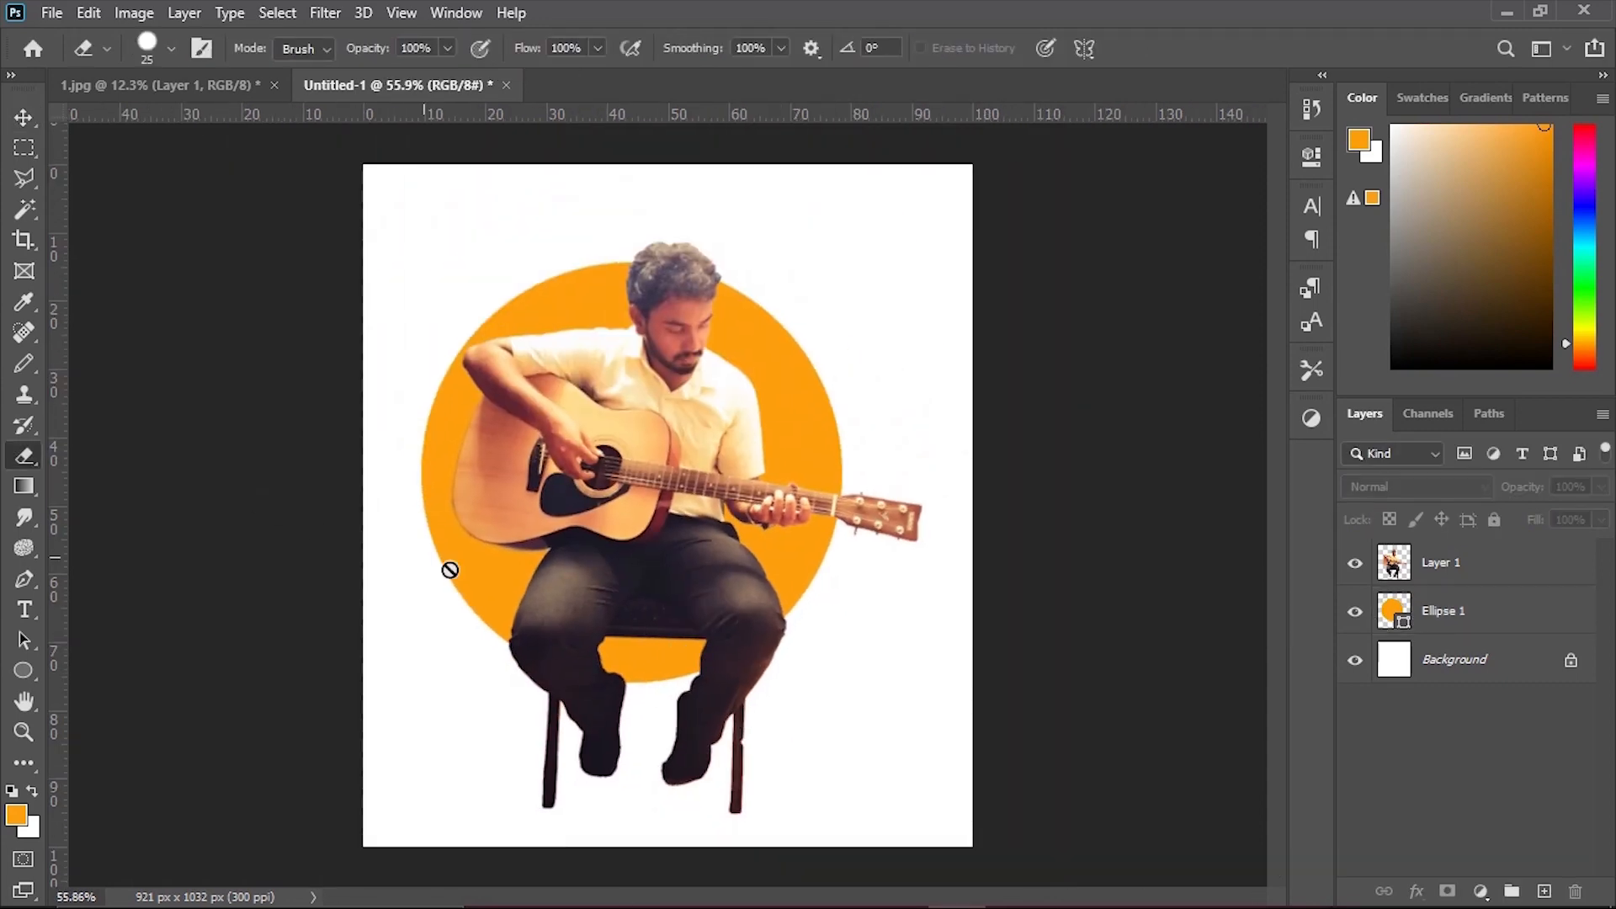
{"action": "left_click", "coordinate": [1447, 579]}
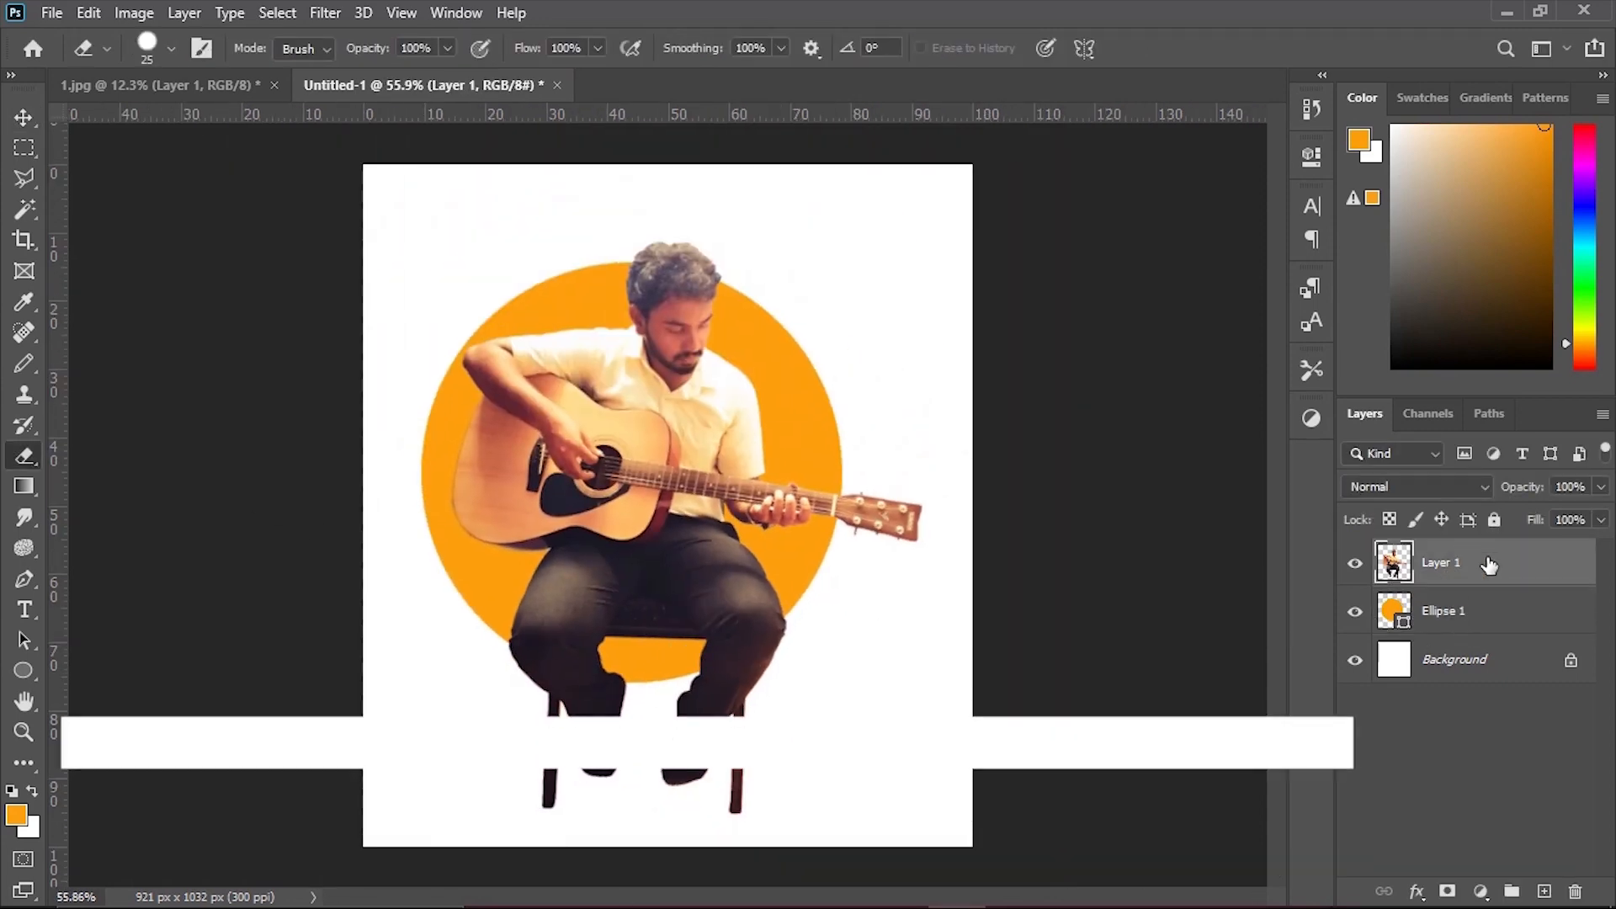
{"action": "left_click", "coordinate": [1448, 891], "text": "alt"}
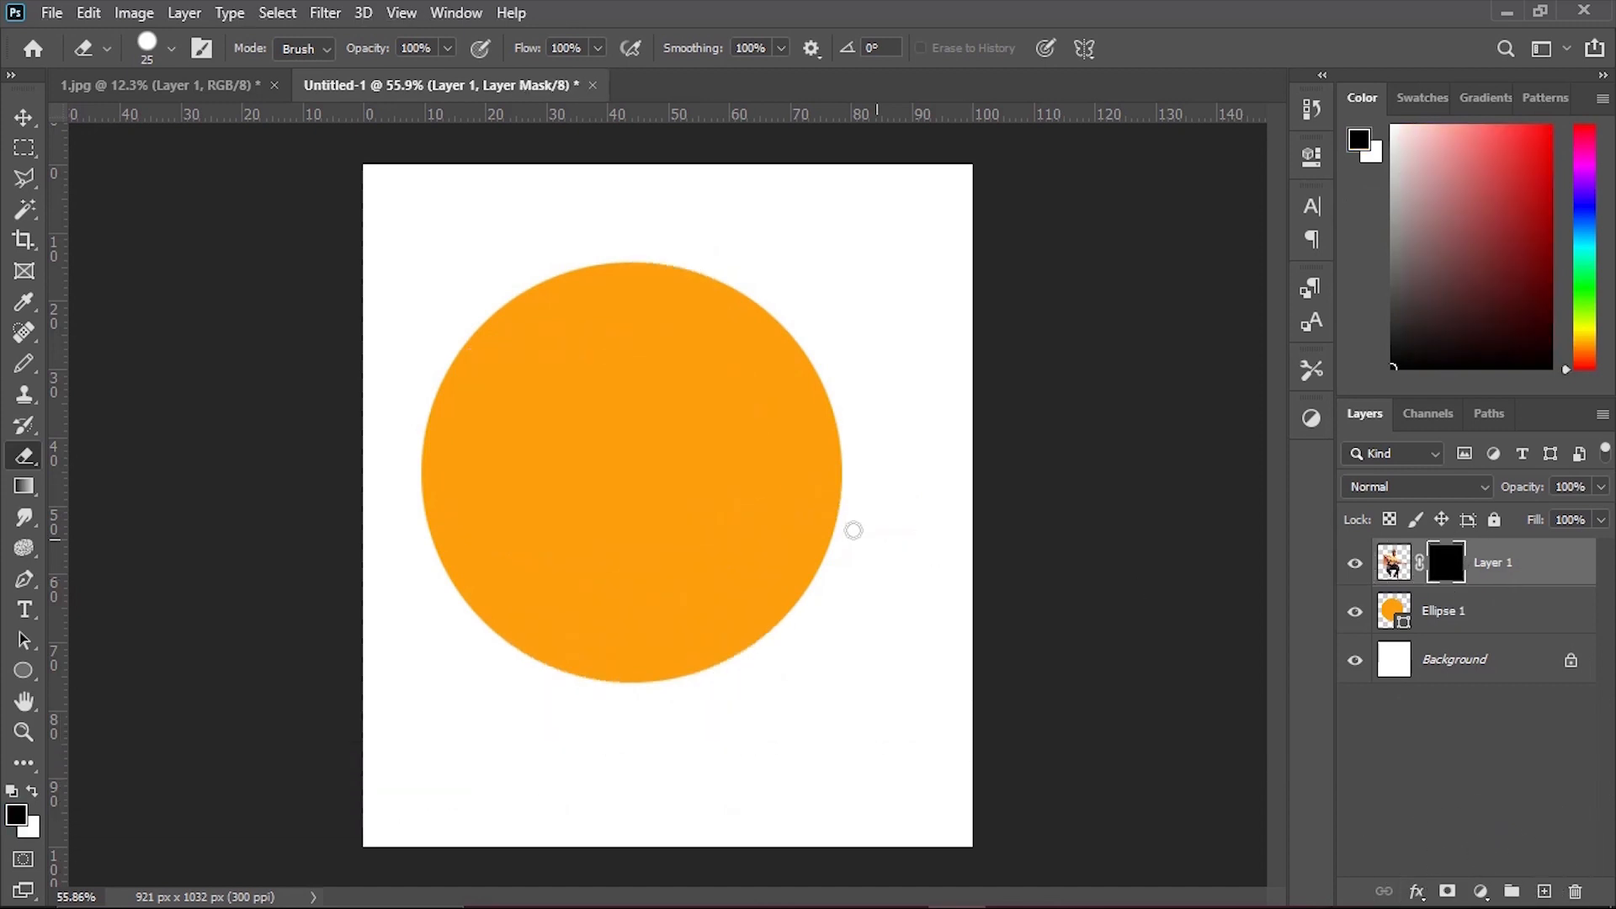
Erase the mask with a 168 px Eraser to reveal the head, arms and whole guitar, keeping the legs only inside the circle.
{"action": "right_click", "coordinate": [627, 444]}
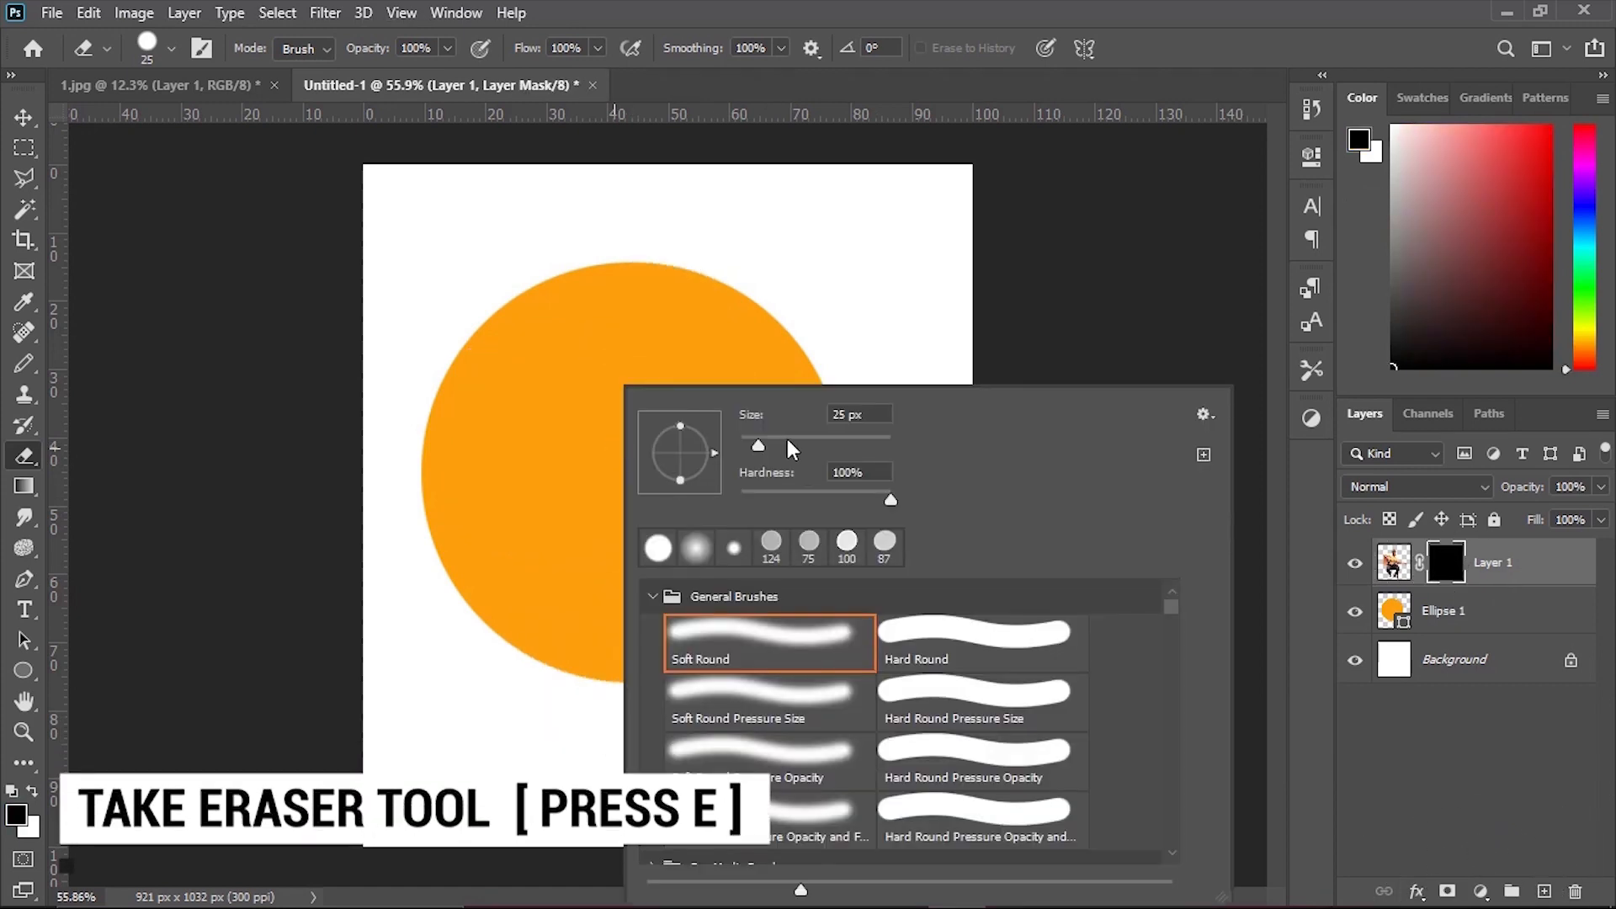
{"action": "mouse_move", "coordinate": [556, 432]}
{"action": "left_mouse_down"}
{"action": "mouse_move", "coordinate": [627, 442]}
{"action": "mouse_move", "coordinate": [602, 345]}
{"action": "left_mouse_up"}
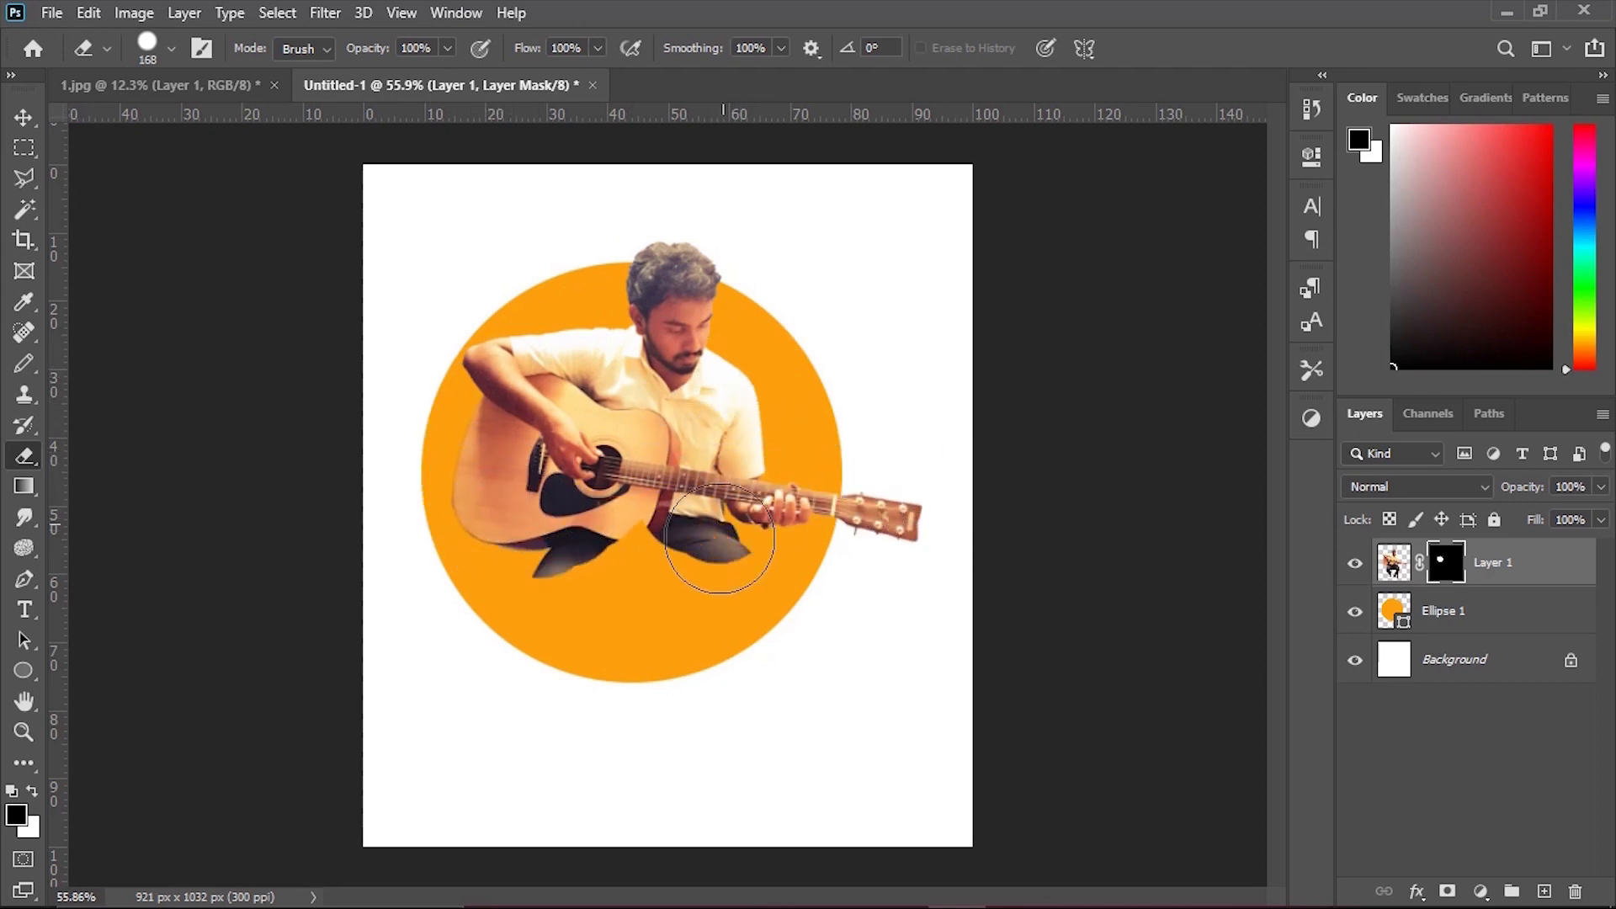
{"action": "left_click_drag", "start_coordinate": [719, 539], "coordinate": [705, 544]}
{"action": "left_click_drag", "start_coordinate": [654, 603], "coordinate": [834, 602]}
{"action": "mouse_move", "coordinate": [848, 522]}
{"action": "left_mouse_down"}
{"action": "mouse_move", "coordinate": [898, 534]}
{"action": "mouse_move", "coordinate": [894, 560]}
{"action": "mouse_move", "coordinate": [770, 638]}
{"action": "mouse_move", "coordinate": [641, 634]}
{"action": "mouse_move", "coordinate": [573, 465]}
{"action": "mouse_move", "coordinate": [426, 522]}
{"action": "mouse_move", "coordinate": [340, 601]}
{"action": "mouse_move", "coordinate": [457, 654]}
{"action": "mouse_move", "coordinate": [442, 649]}
{"action": "mouse_move", "coordinate": [608, 674]}
{"action": "left_mouse_up"}
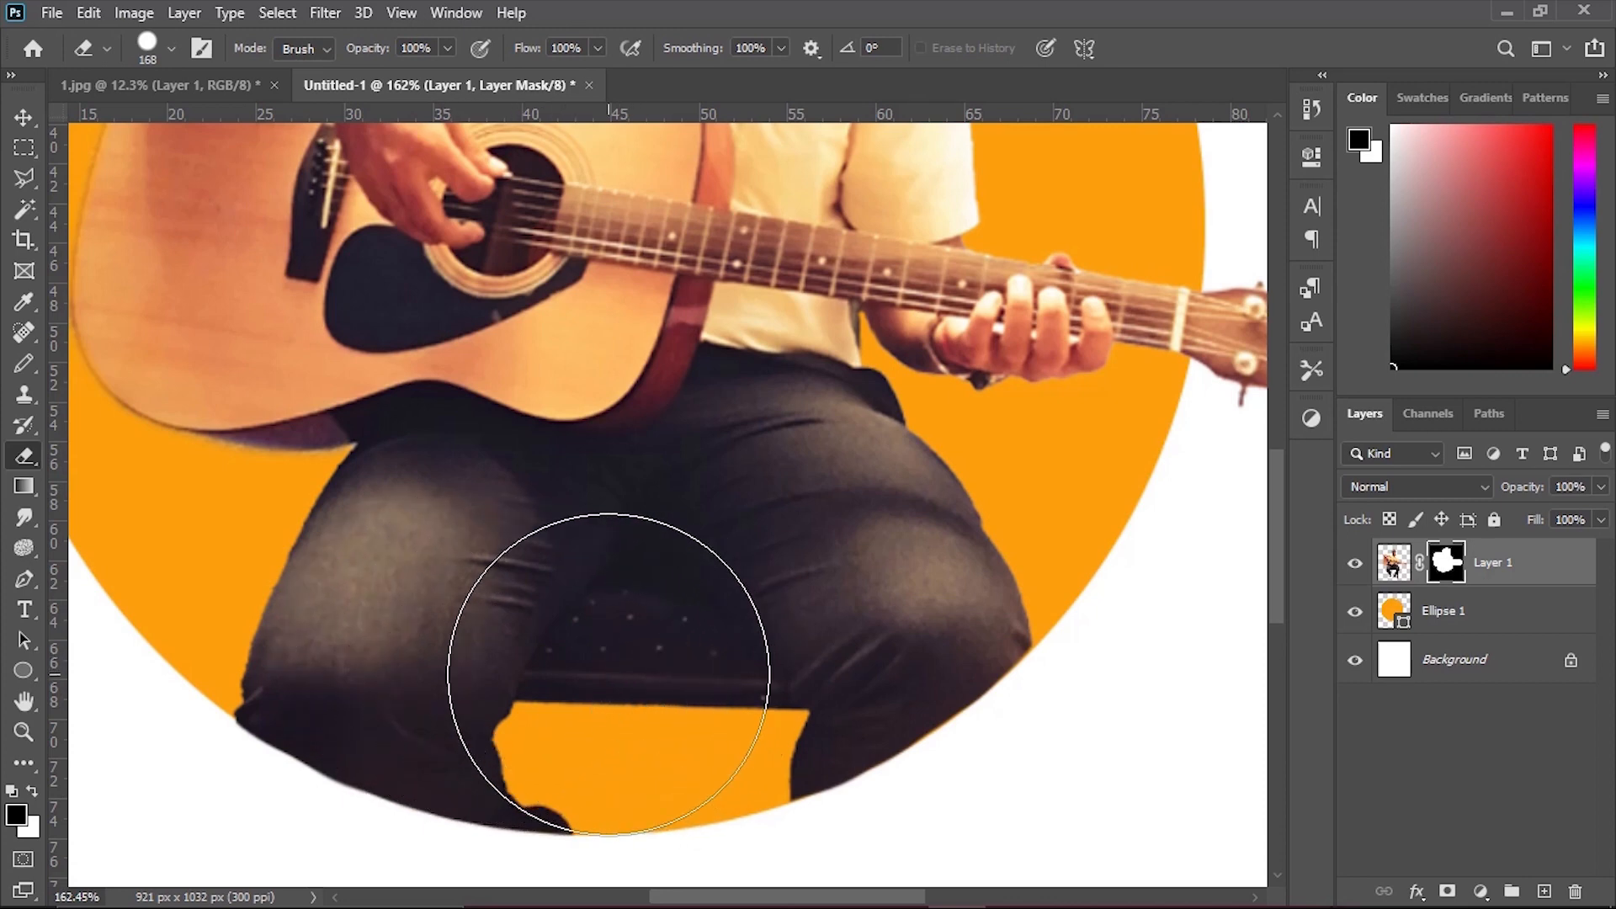
{"action": "scroll", "coordinate": [378, 542], "scroll_direction": "down", "scroll_amount": 6}
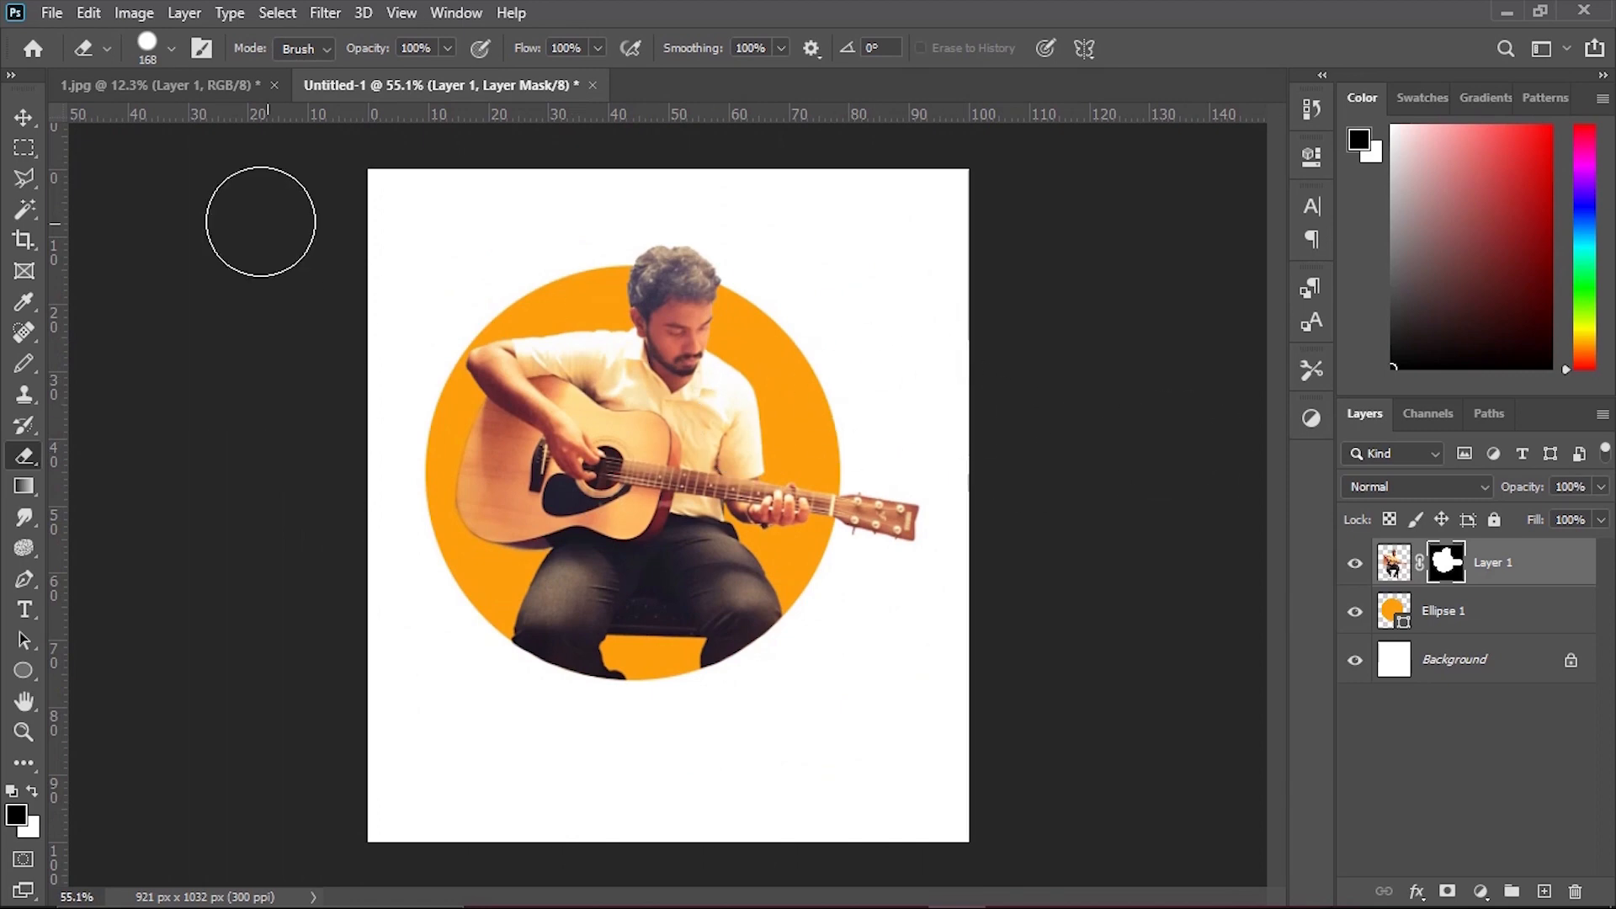
Select the guitarist and circle layers together and move them slightly down and to the right on the canvas.
{"action": "left_click", "coordinate": [27, 126]}
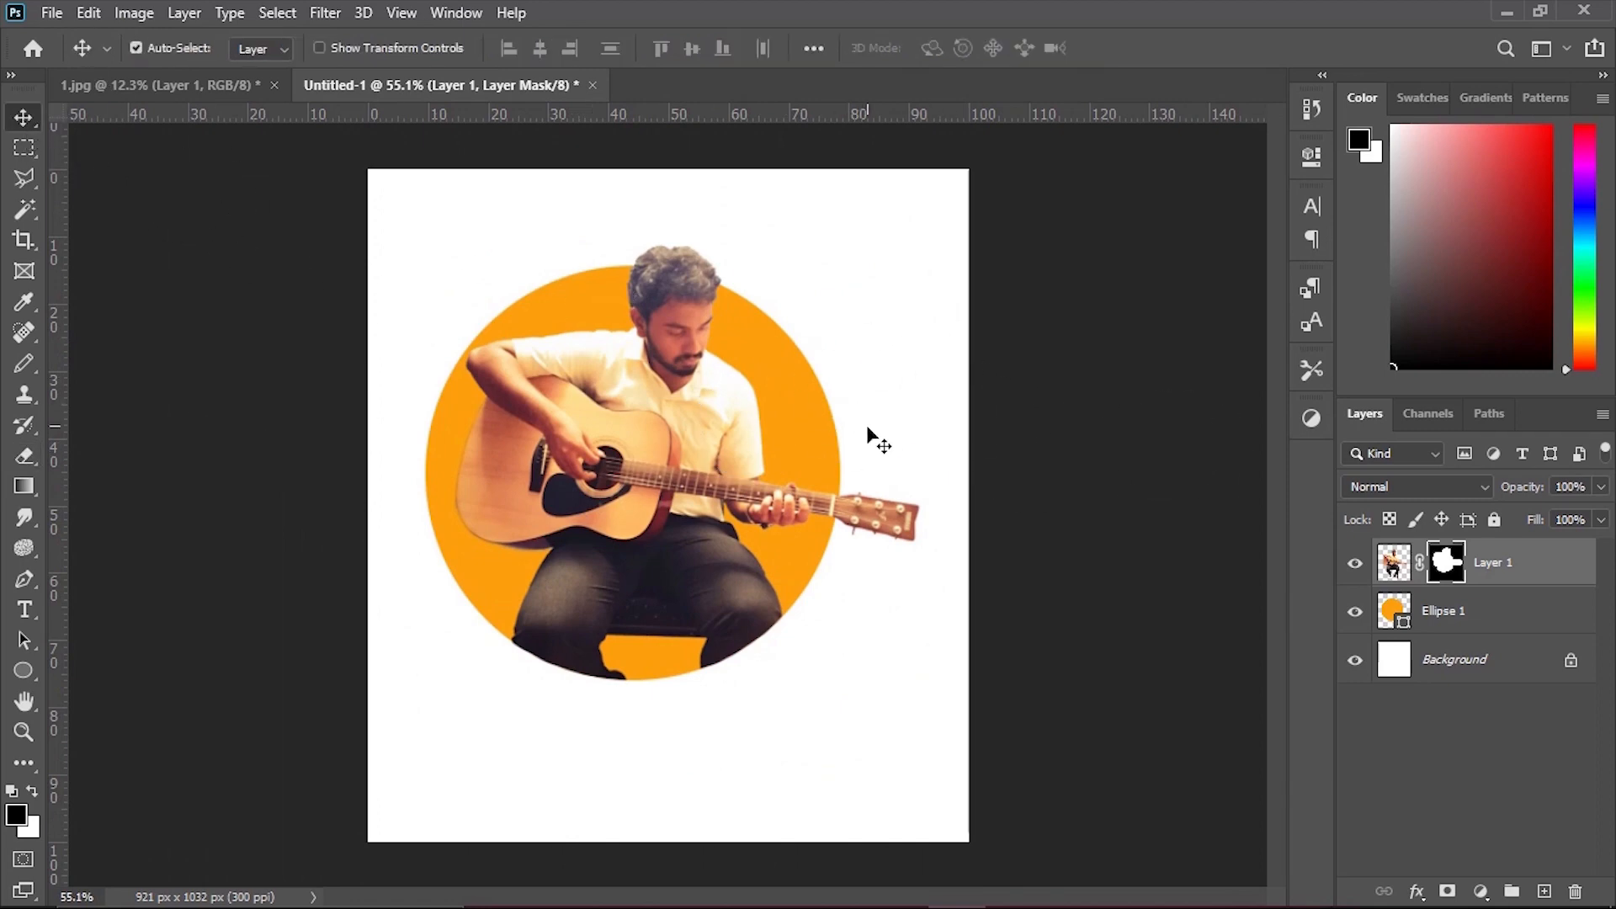
{"action": "left_click_drag", "start_coordinate": [383, 396], "coordinate": [271, 217]}
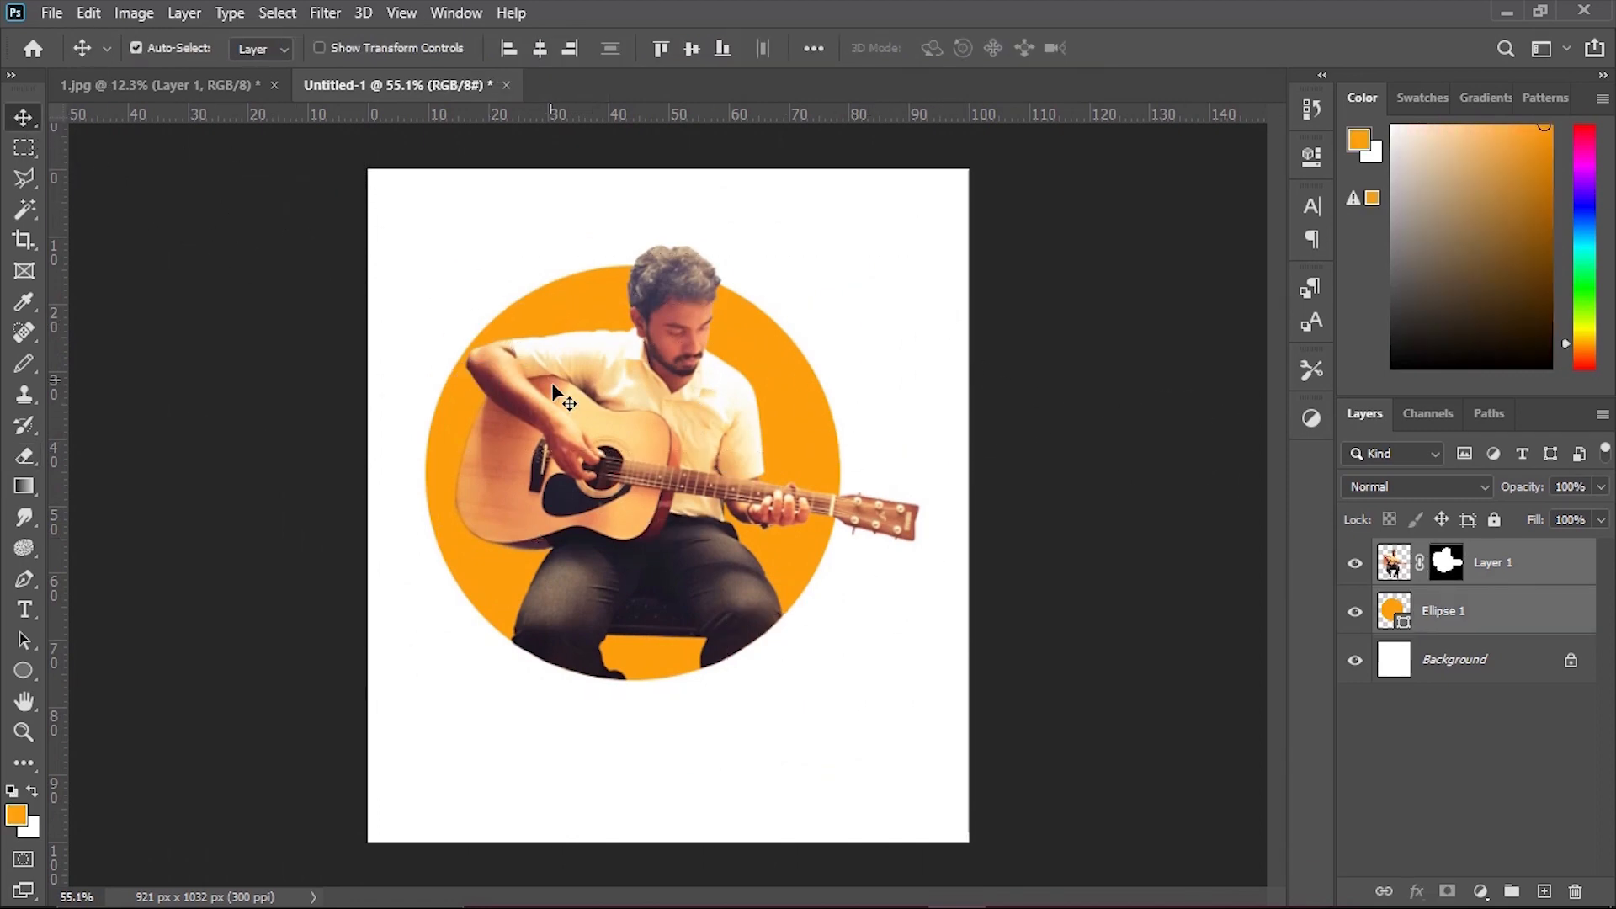
{"action": "left_click_drag", "start_coordinate": [631, 432], "coordinate": [642, 448]}
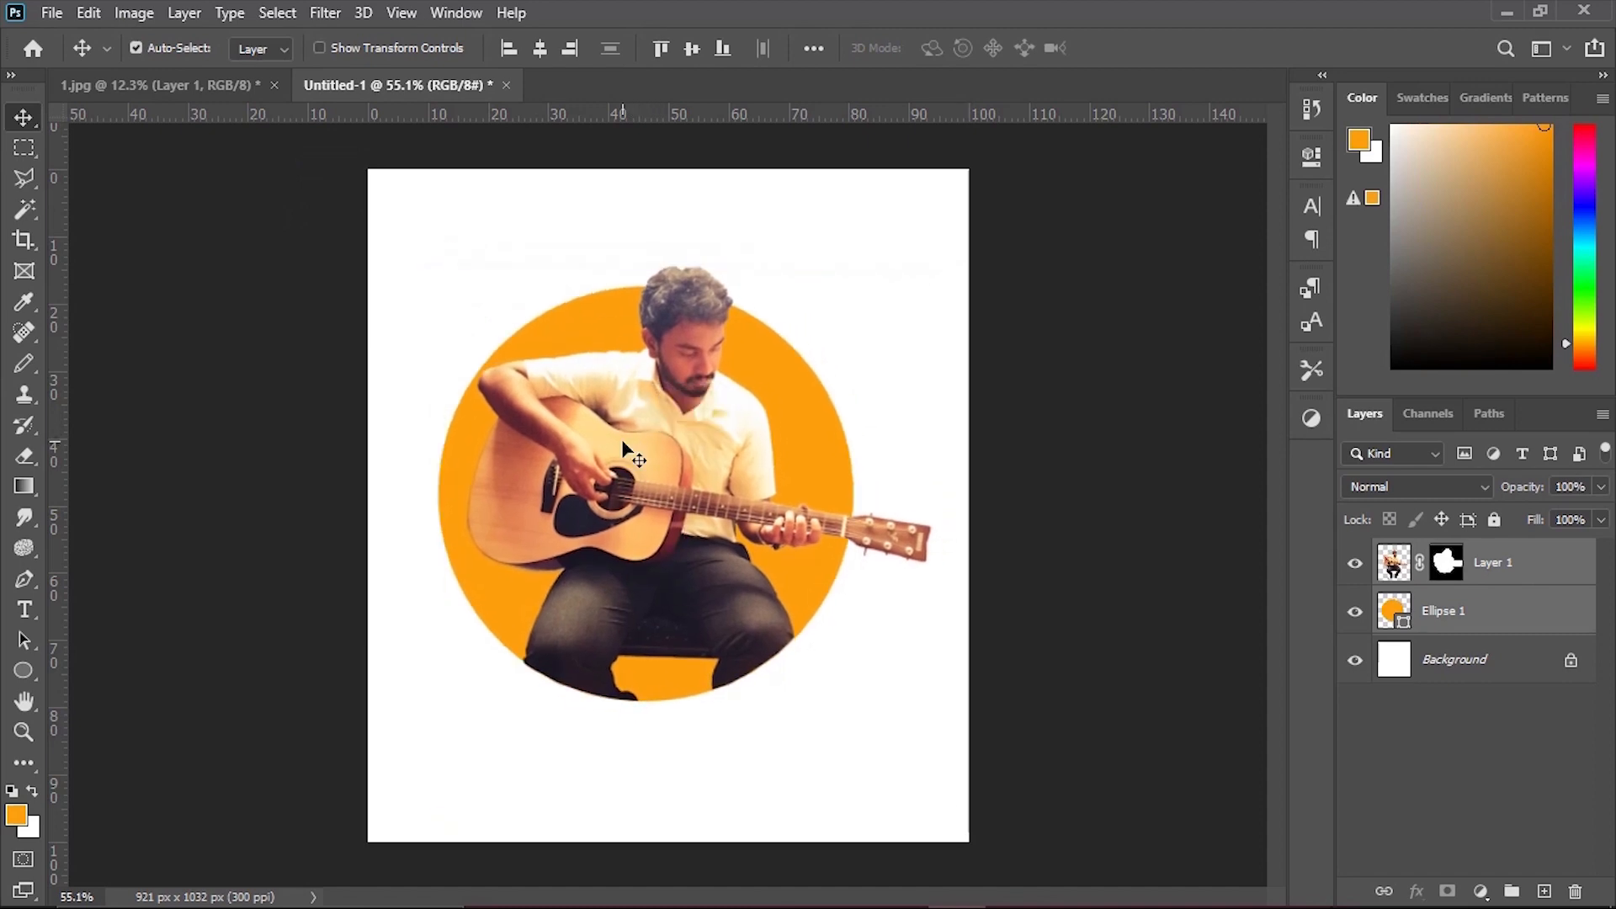
{"action": "left_click", "coordinate": [1132, 427]}
{"action": "left_click_drag", "start_coordinate": [1102, 459], "coordinate": [1098, 471]}
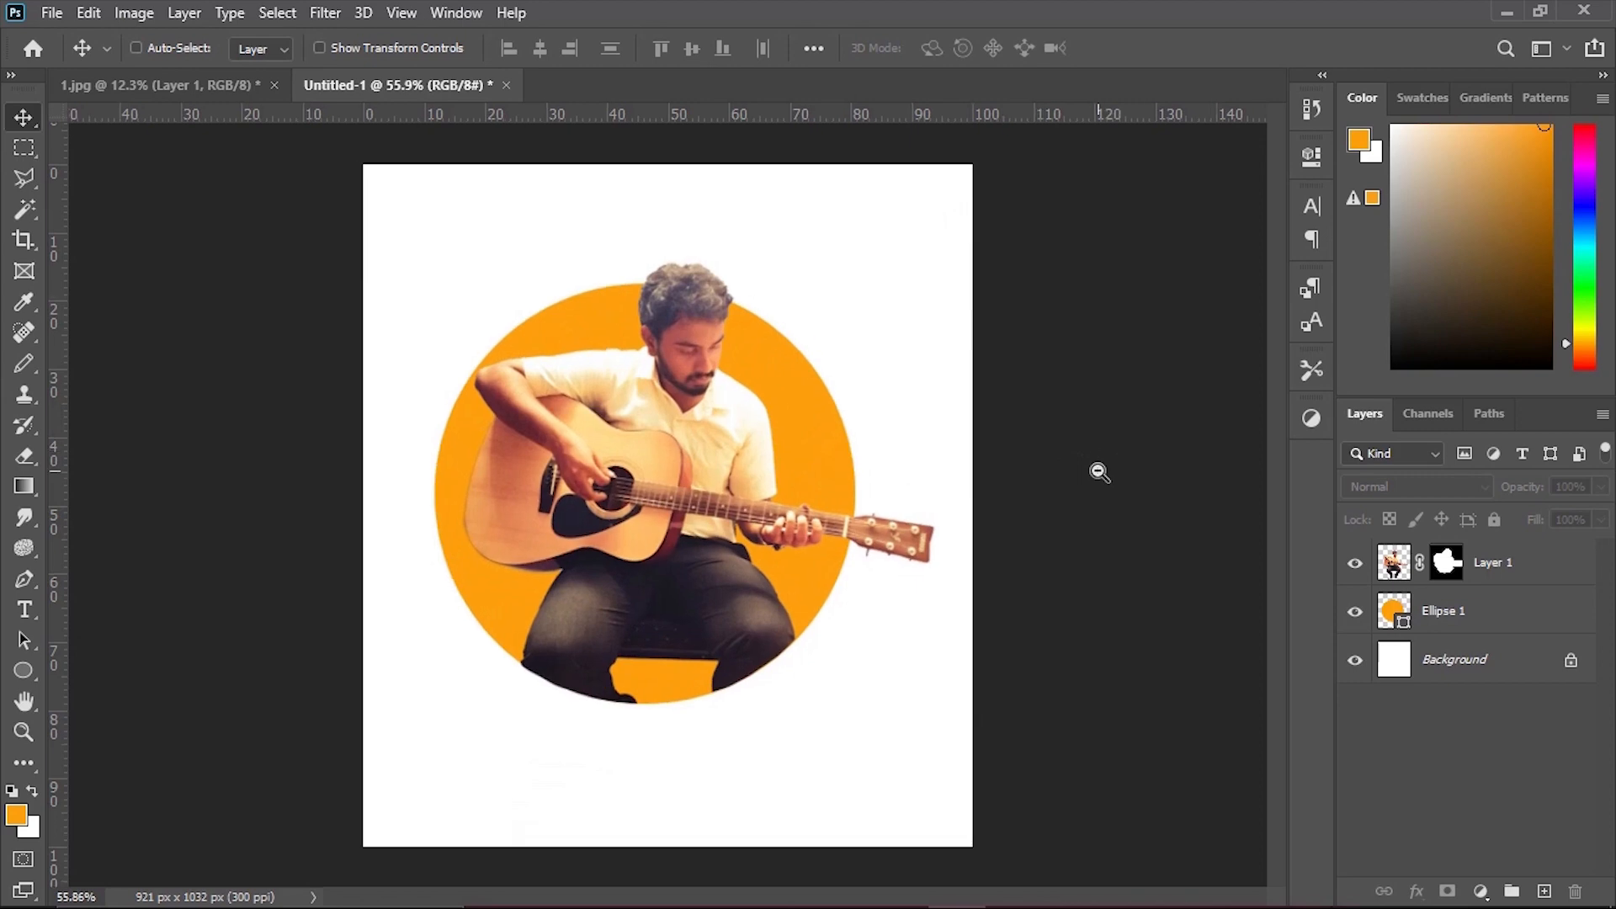
Apply a Brightness/Contrast adjustment to the guitarist's layer with brightness 12 and contrast 100.
{"action": "left_click", "coordinate": [690, 313]}
{"action": "left_click", "coordinate": [88, 13]}
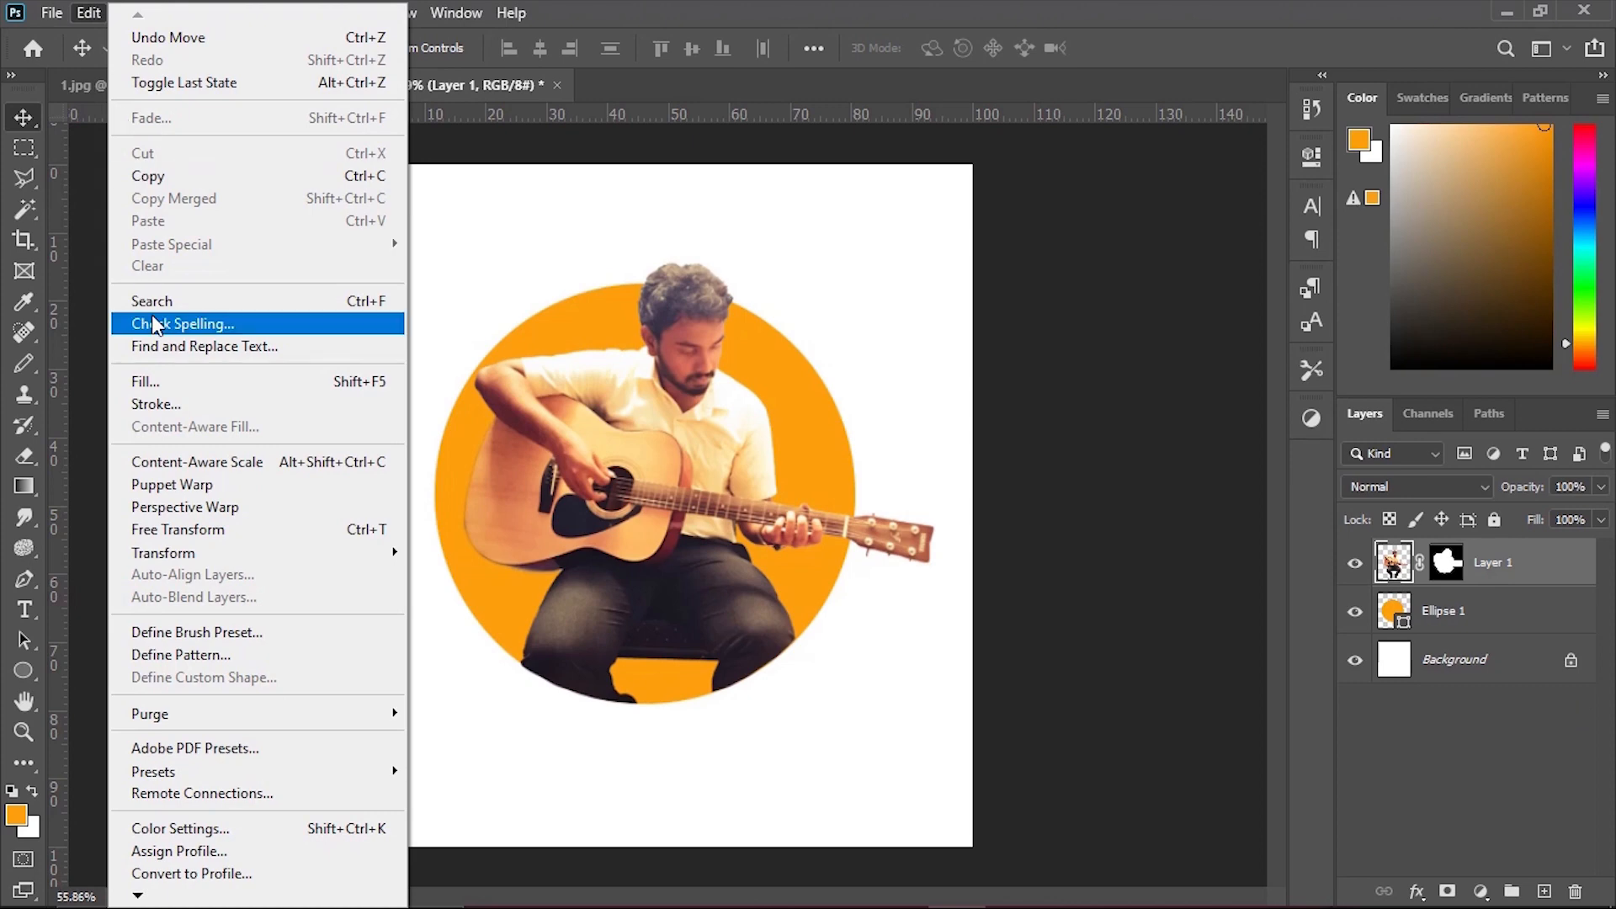
{"action": "left_click", "coordinate": [108, 280]}
{"action": "left_click", "coordinate": [137, 17]}
{"action": "mouse_move", "coordinate": [189, 76]}
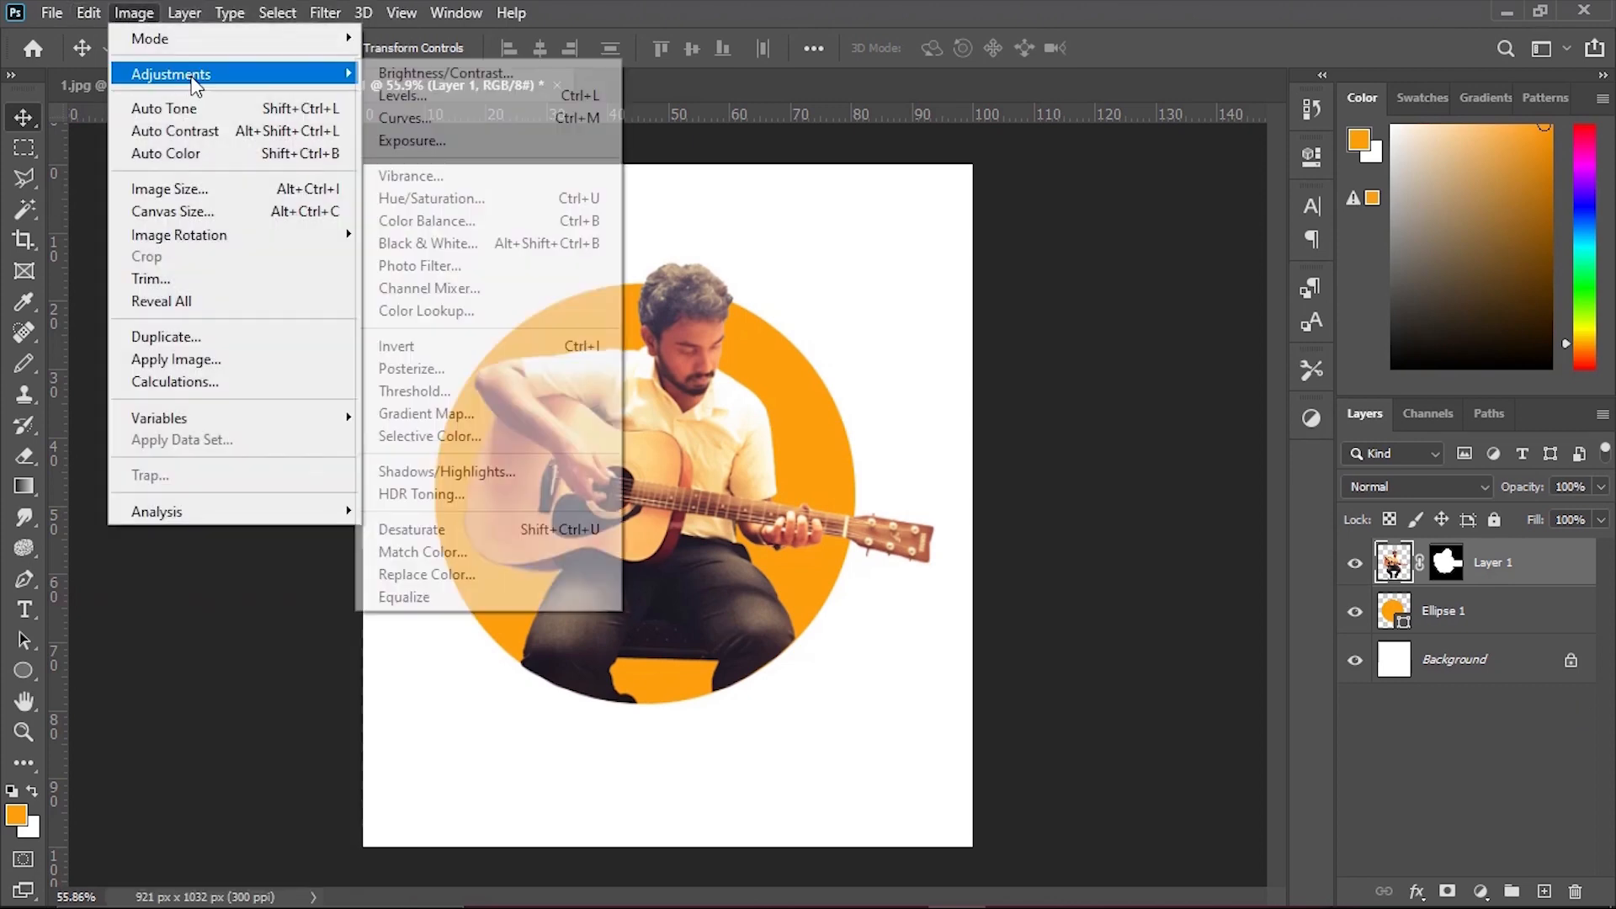
{"action": "left_click", "coordinate": [449, 76]}
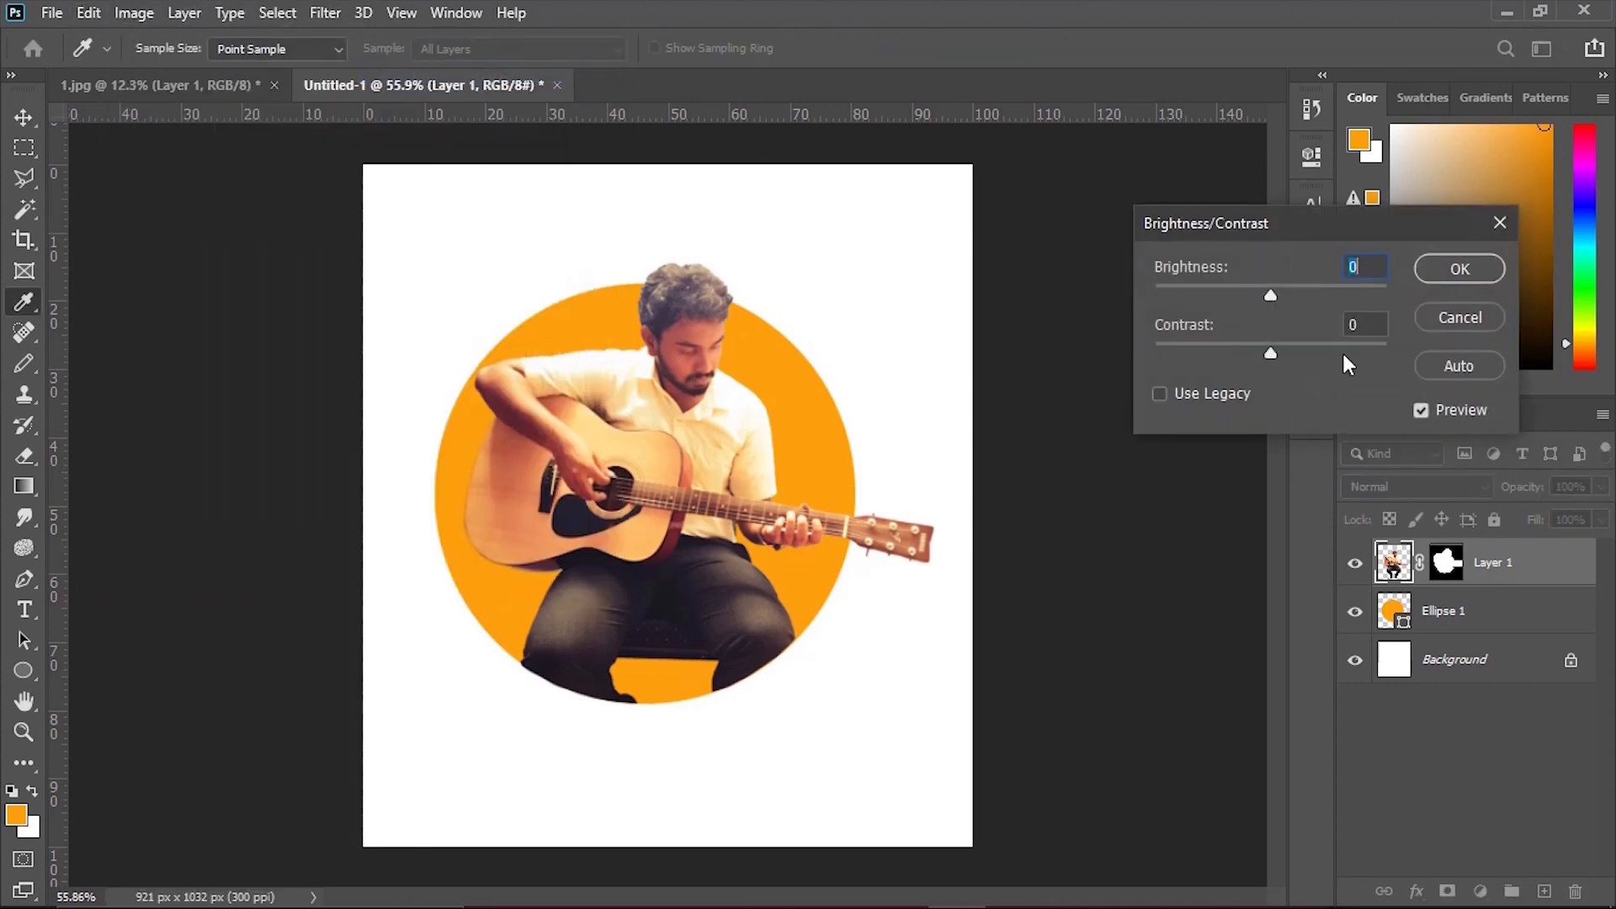
{"action": "left_click_drag", "start_coordinate": [1276, 293], "coordinate": [1269, 298]}
{"action": "left_click_drag", "start_coordinate": [1270, 354], "coordinate": [1401, 366]}
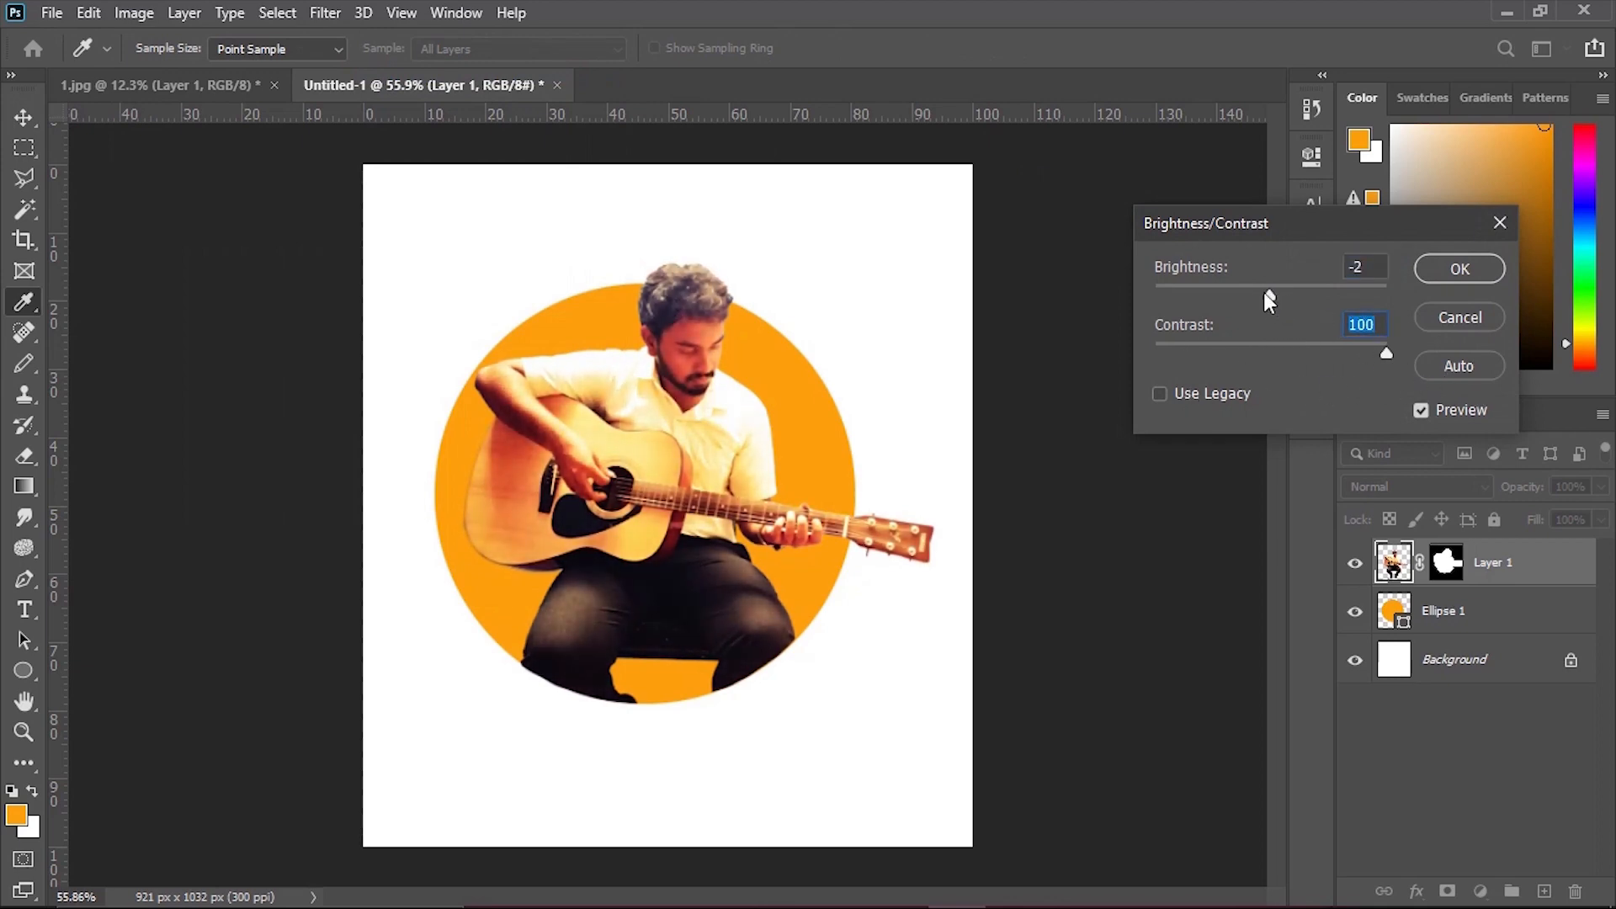
{"action": "mouse_move", "coordinate": [1270, 301]}
{"action": "left_mouse_down"}
{"action": "mouse_move", "coordinate": [1226, 300]}
{"action": "mouse_move", "coordinate": [1286, 314]}
{"action": "left_mouse_up"}
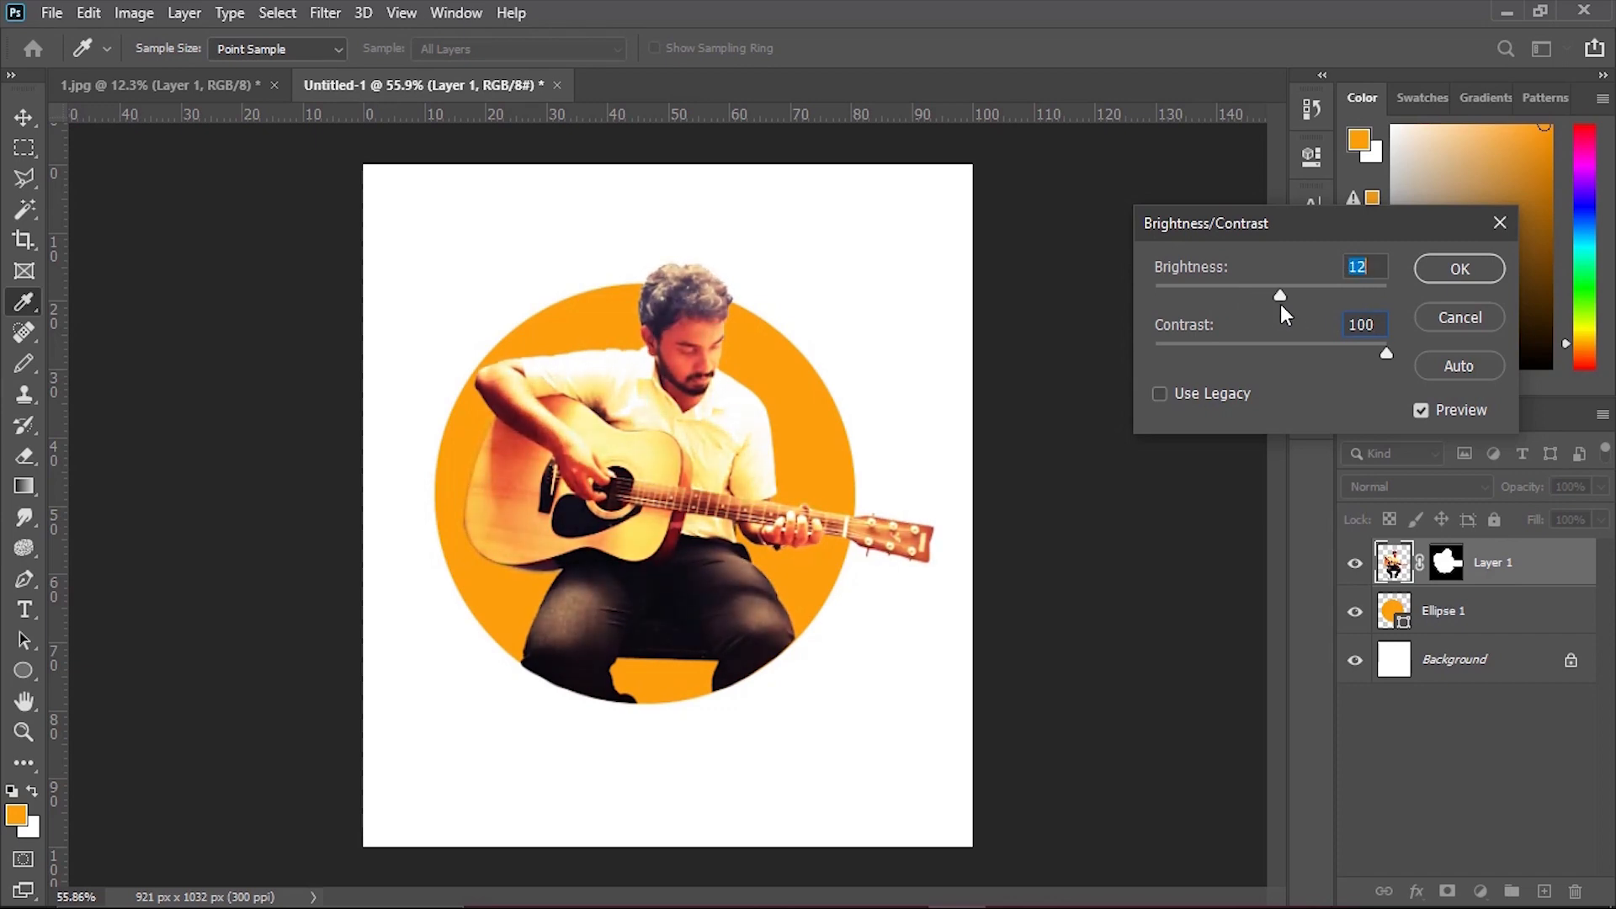
{"action": "key", "text": "Return"}
{"action": "key", "text": "v"}
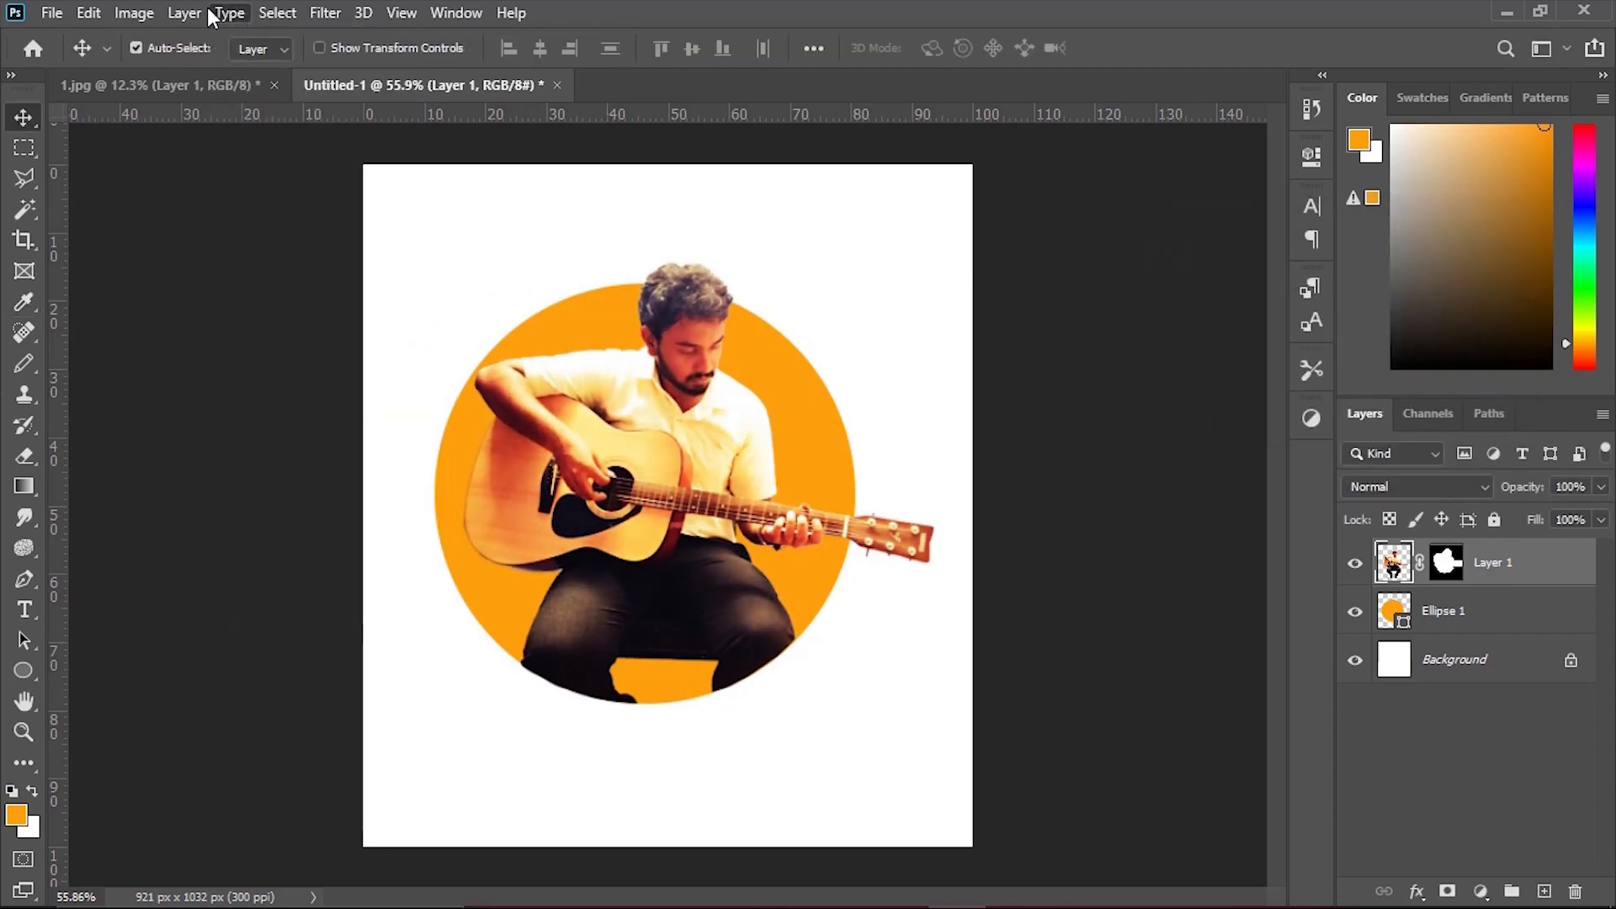
Apply a Hue/Saturation adjustment to the guitarist's layer.
{"action": "left_click", "coordinate": [134, 13]}
{"action": "mouse_move", "coordinate": [194, 74]}
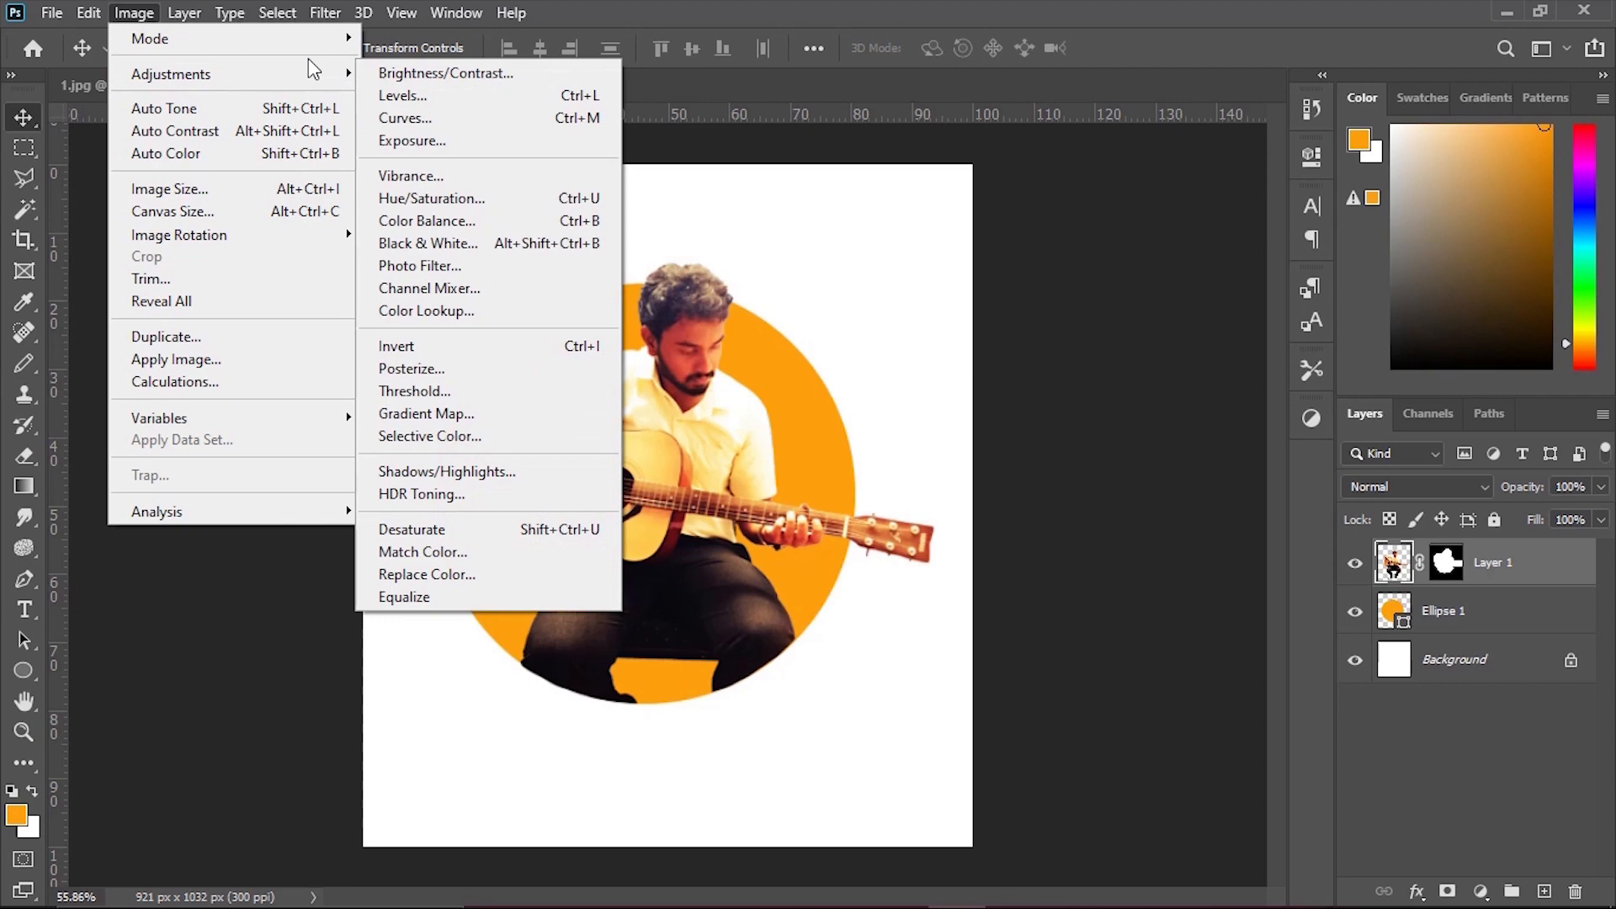
{"action": "left_click", "coordinate": [451, 199]}
{"action": "left_click_drag", "start_coordinate": [1068, 19], "coordinate": [1208, 47]}
{"action": "left_click_drag", "start_coordinate": [1159, 212], "coordinate": [1168, 271]}
{"action": "mouse_move", "coordinate": [1159, 333]}
{"action": "left_mouse_down"}
{"action": "mouse_move", "coordinate": [1140, 332]}
{"action": "mouse_move", "coordinate": [1160, 339]}
{"action": "left_mouse_up"}
{"action": "left_click", "coordinate": [1427, 93]}
Apply a Vibrance adjustment to the guitarist's layer with vibrance +29 and saturation +4.
{"action": "left_click", "coordinate": [134, 12]}
{"action": "mouse_move", "coordinate": [211, 74]}
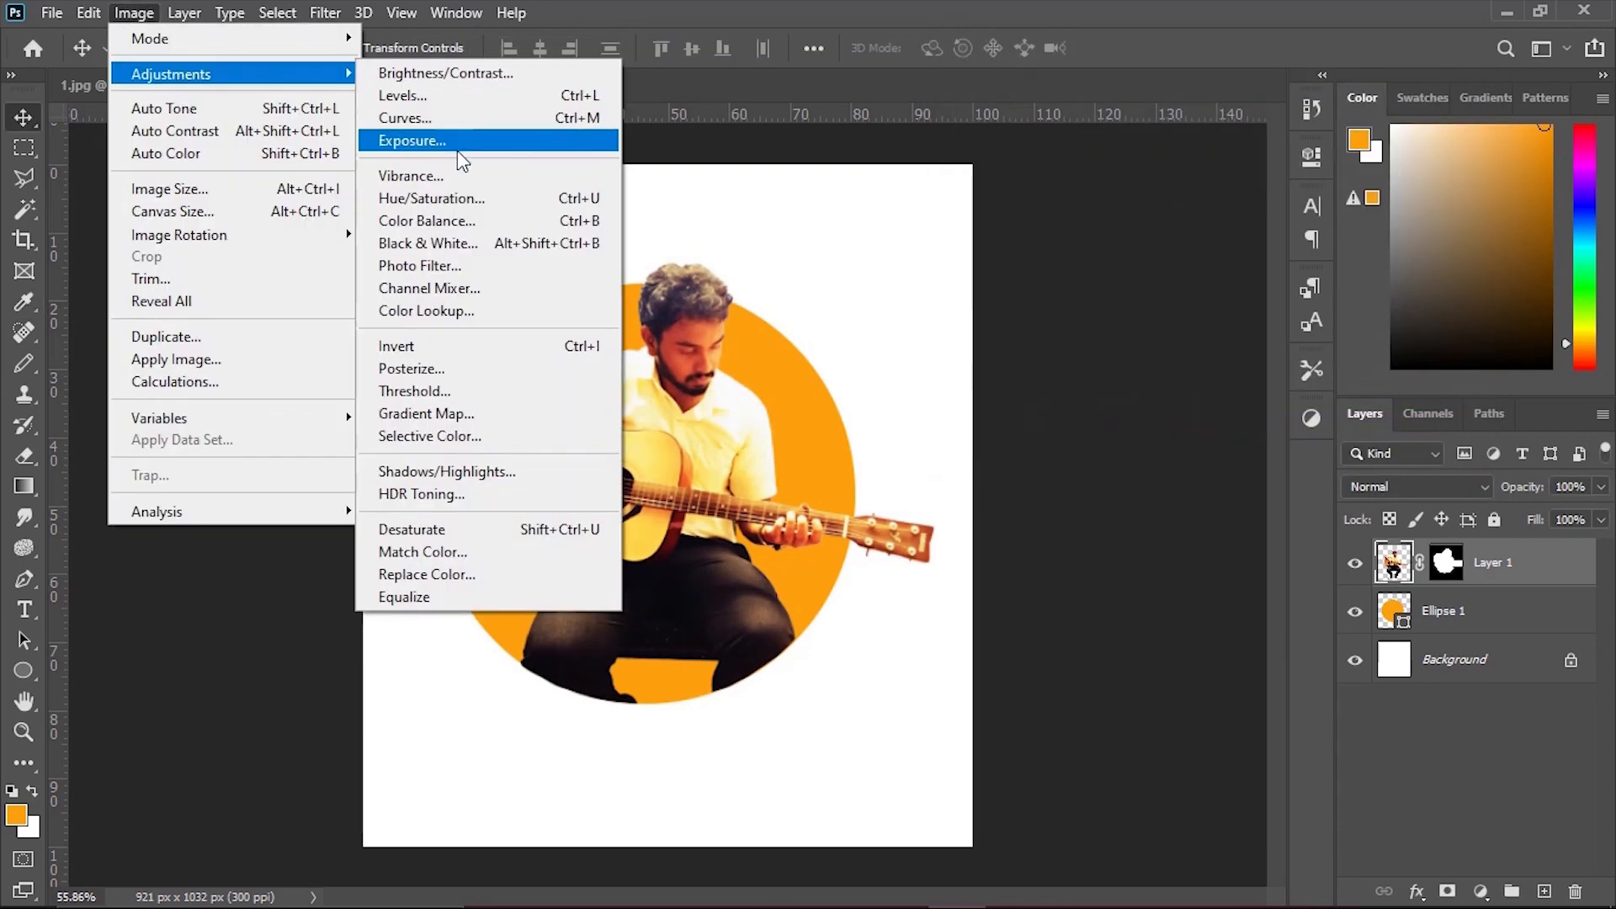
{"action": "left_click", "coordinate": [411, 176]}
{"action": "left_click_drag", "start_coordinate": [1066, 313], "coordinate": [1091, 315]}
{"action": "mouse_move", "coordinate": [1067, 379]}
{"action": "left_mouse_down"}
{"action": "mouse_move", "coordinate": [1044, 382]}
{"action": "mouse_move", "coordinate": [1071, 382]}
{"action": "left_mouse_up"}
{"action": "left_click_drag", "start_coordinate": [1091, 313], "coordinate": [1098, 313]}
{"action": "left_click", "coordinate": [1254, 277]}
{"action": "key", "text": "v"}
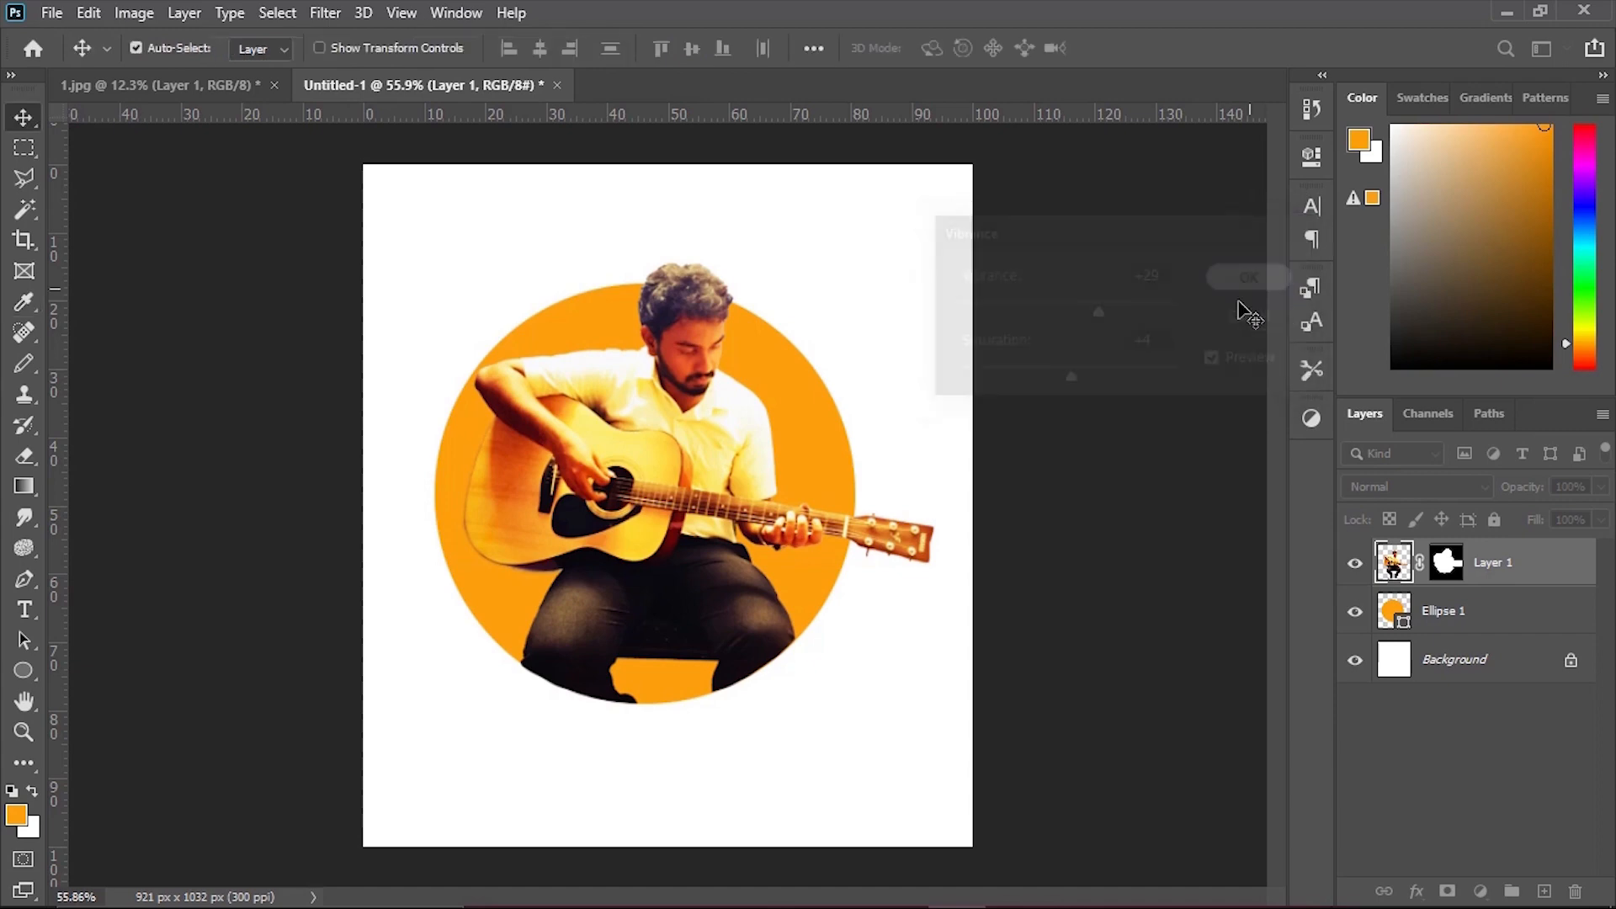
{"action": "scroll", "coordinate": [1162, 473], "scroll_direction": "down", "scroll_amount": 2}
{"action": "scroll", "coordinate": [1187, 513], "scroll_direction": "up", "scroll_amount": 3}
{"action": "scroll", "coordinate": [1187, 514], "scroll_direction": "down", "scroll_amount": 2}
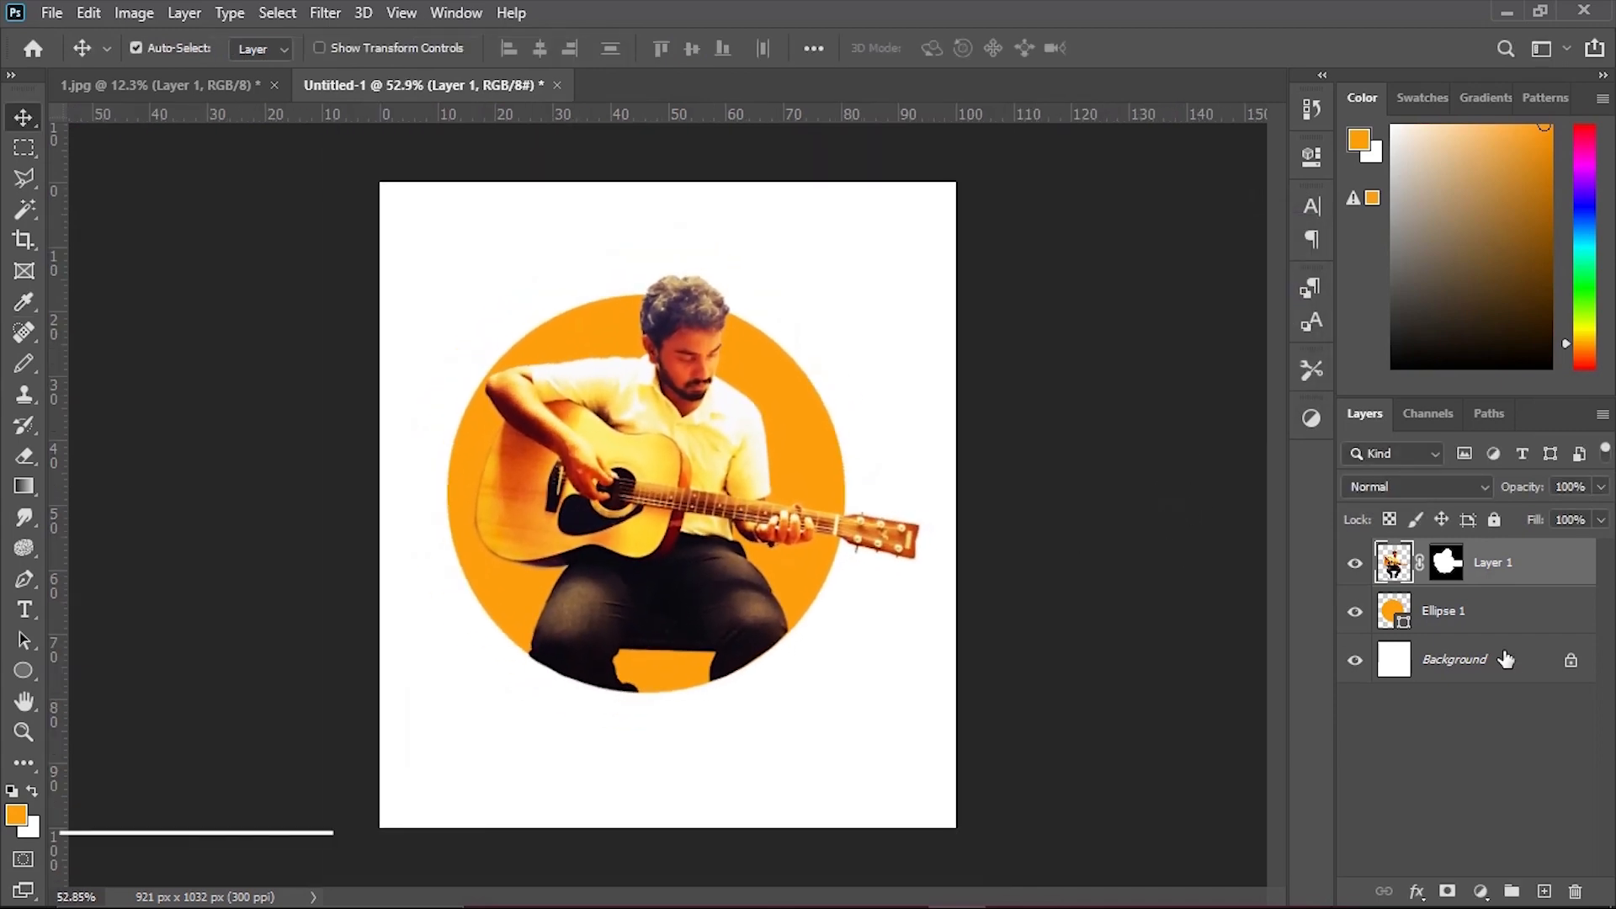
{"action": "right_click", "coordinate": [1550, 558]}
{"action": "left_click", "coordinate": [1292, 36]}
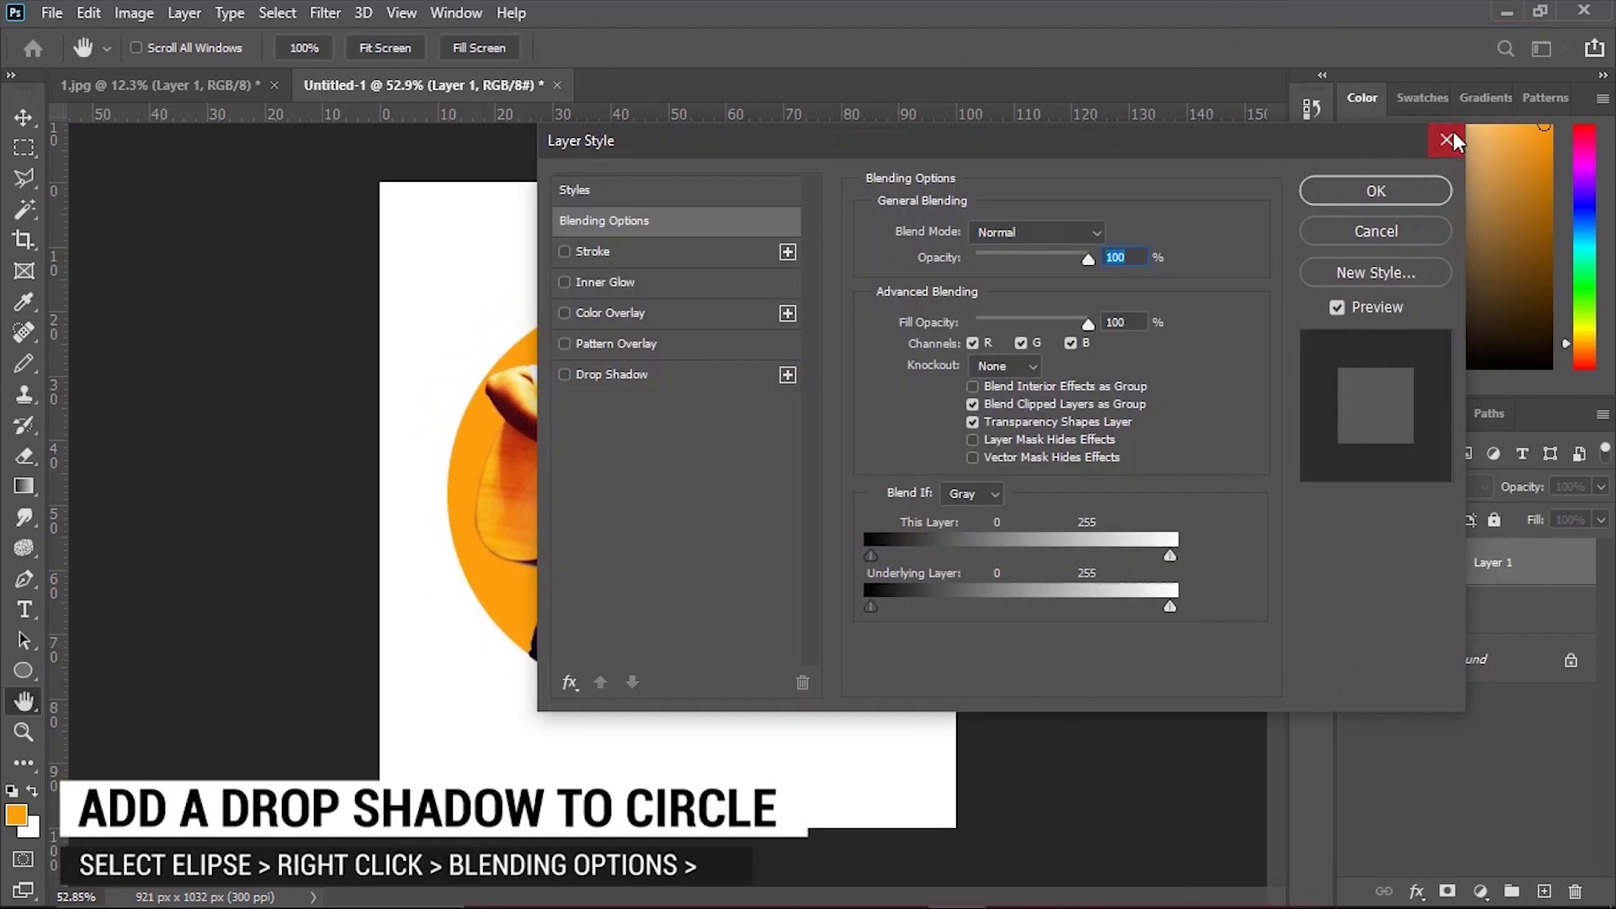
{"action": "left_click", "coordinate": [1453, 132]}
Add a Darker Color drop shadow to Ellipse 1 with 100% opacity, 90° angle, 26 px distance, 10% spread and 21 px size.
{"action": "left_click", "coordinate": [1481, 613]}
{"action": "right_click", "coordinate": [1482, 613]}
{"action": "left_click", "coordinate": [1239, 38]}
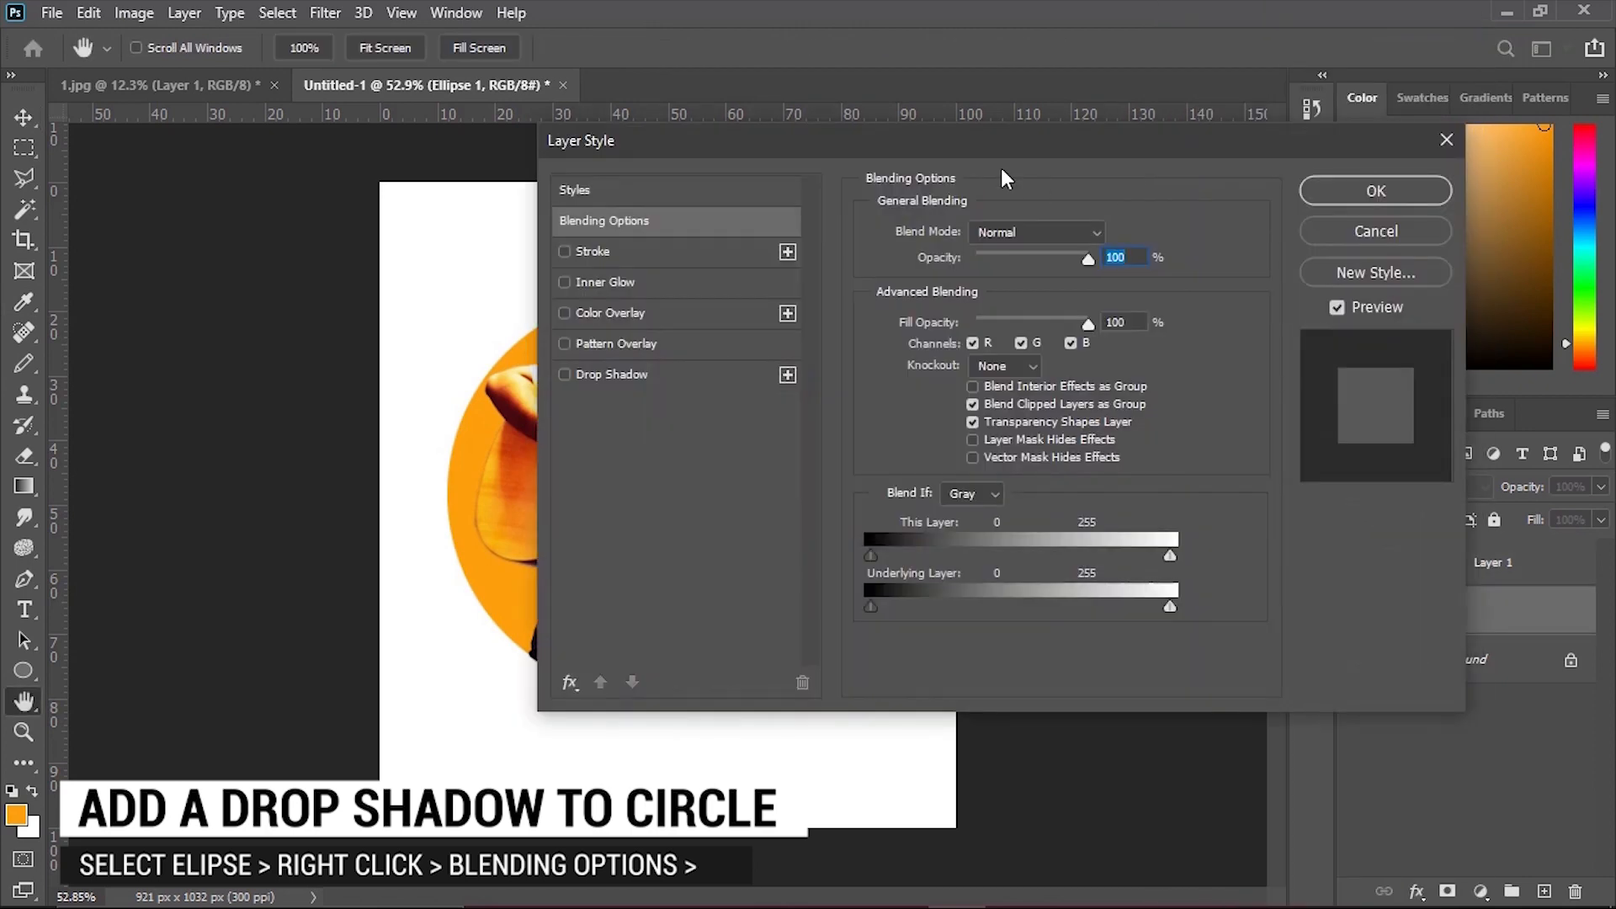
{"action": "left_click_drag", "start_coordinate": [606, 152], "coordinate": [1021, 130]}
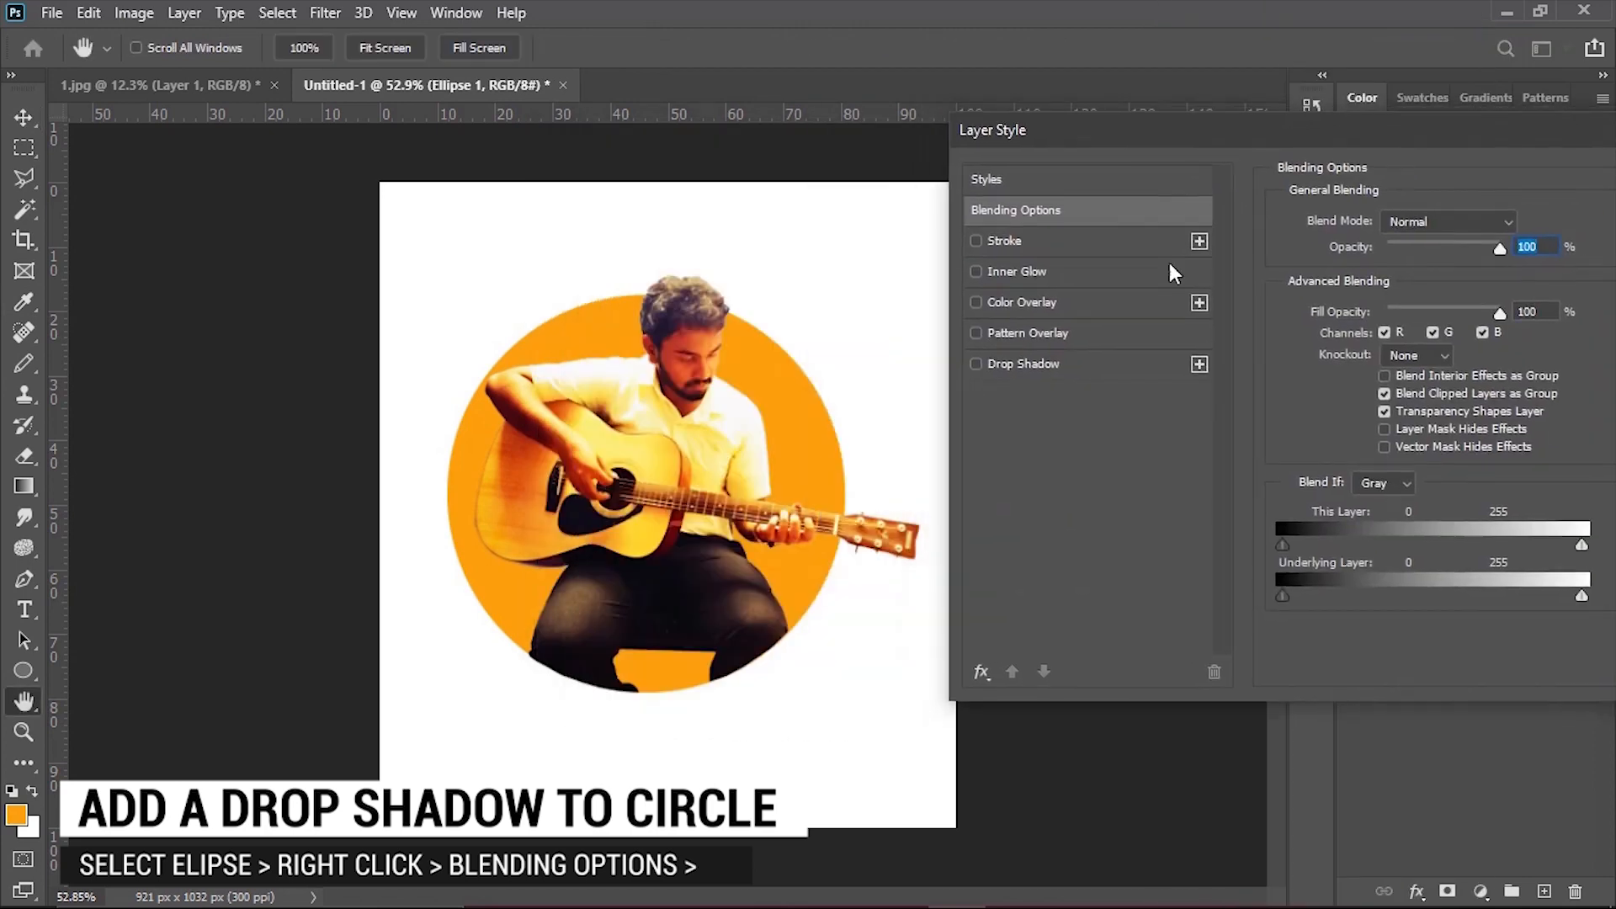
{"action": "left_click", "coordinate": [976, 364]}
{"action": "left_click", "coordinate": [1049, 363]}
{"action": "left_click_drag", "start_coordinate": [1384, 328], "coordinate": [1382, 386]}
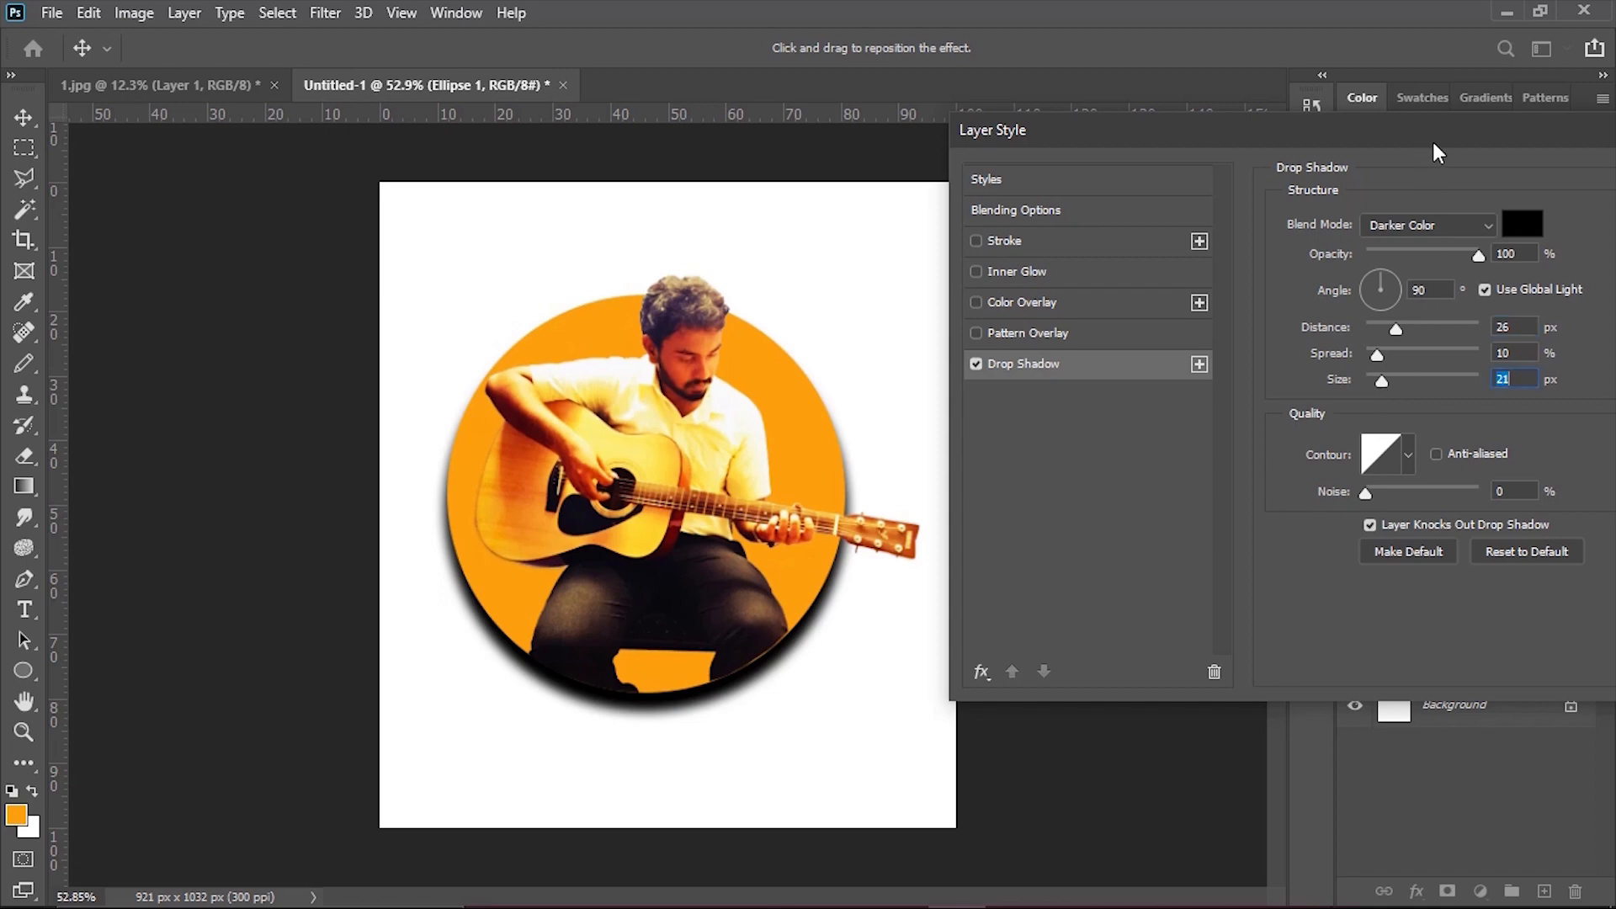
{"action": "left_click_drag", "start_coordinate": [1433, 143], "coordinate": [1136, 114]}
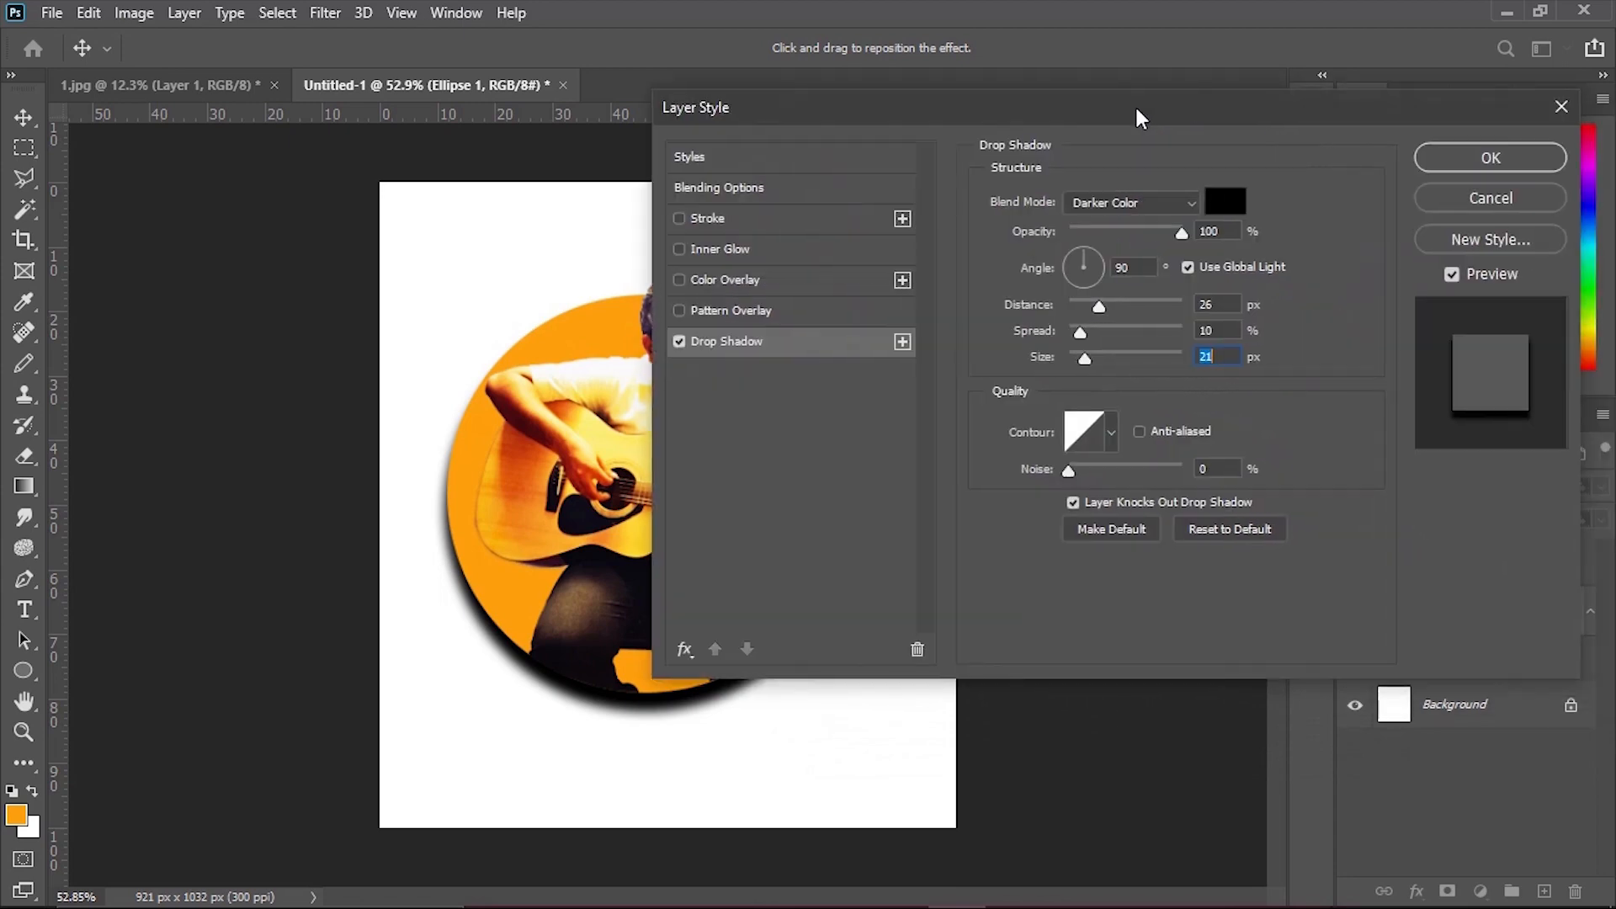
{"action": "left_click", "coordinate": [1451, 158]}
Unlock the background layer and add a Gradient Fill layer above it using the black-to-white gradient.
{"action": "left_click", "coordinate": [1571, 707]}
{"action": "right_click", "coordinate": [1487, 707]}
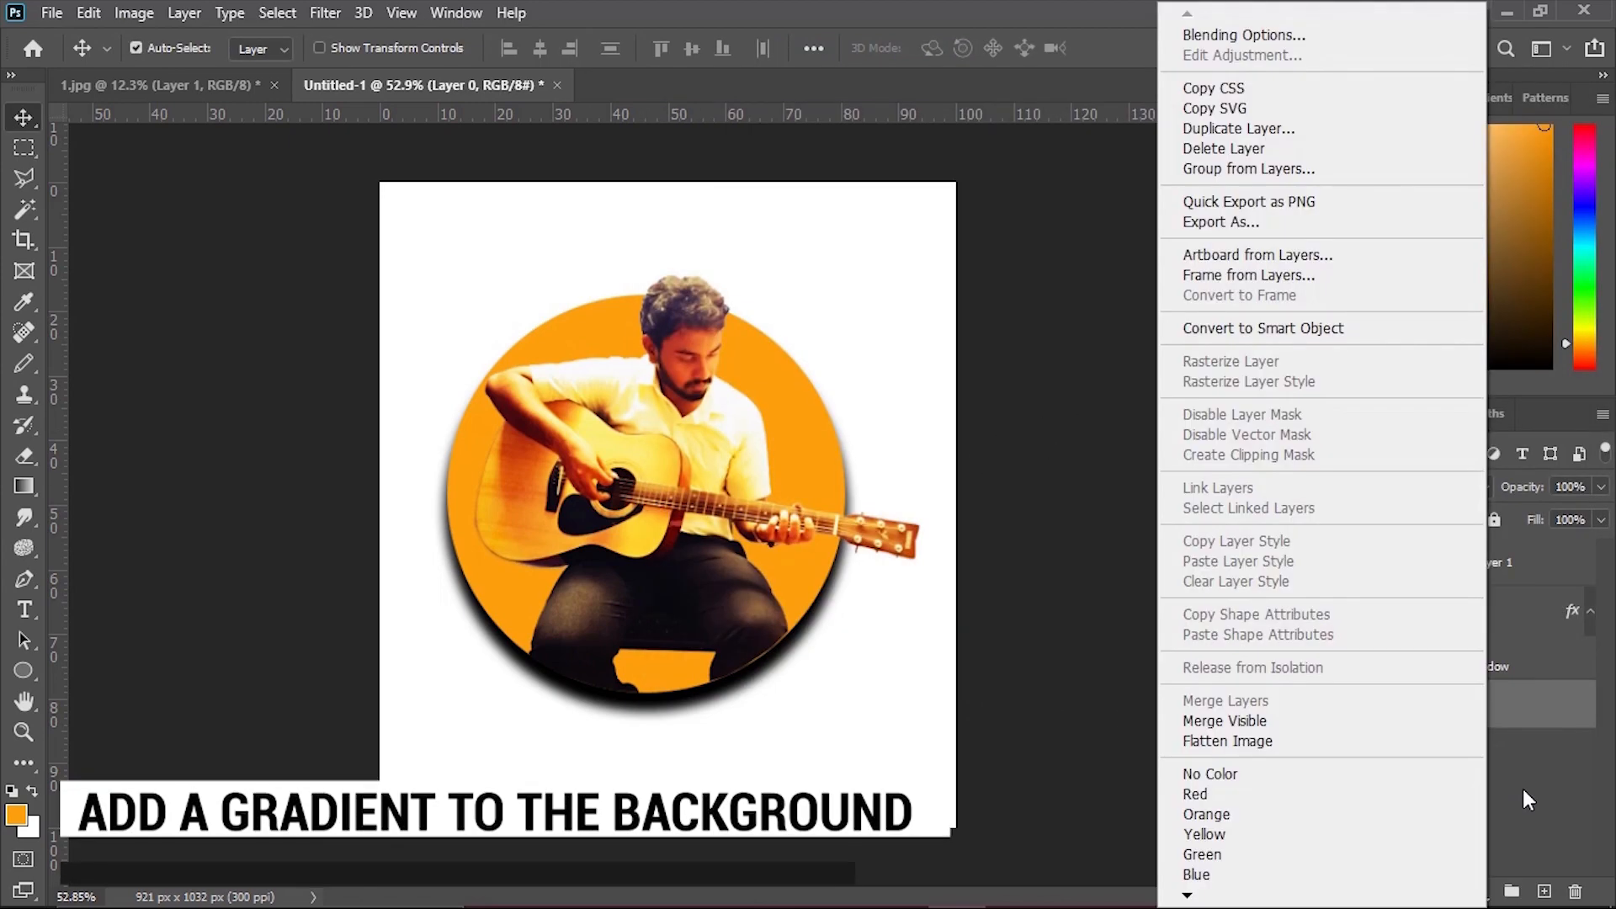
{"action": "left_click", "coordinate": [1528, 799]}
{"action": "left_click", "coordinate": [1480, 891]}
{"action": "left_click", "coordinate": [1464, 494]}
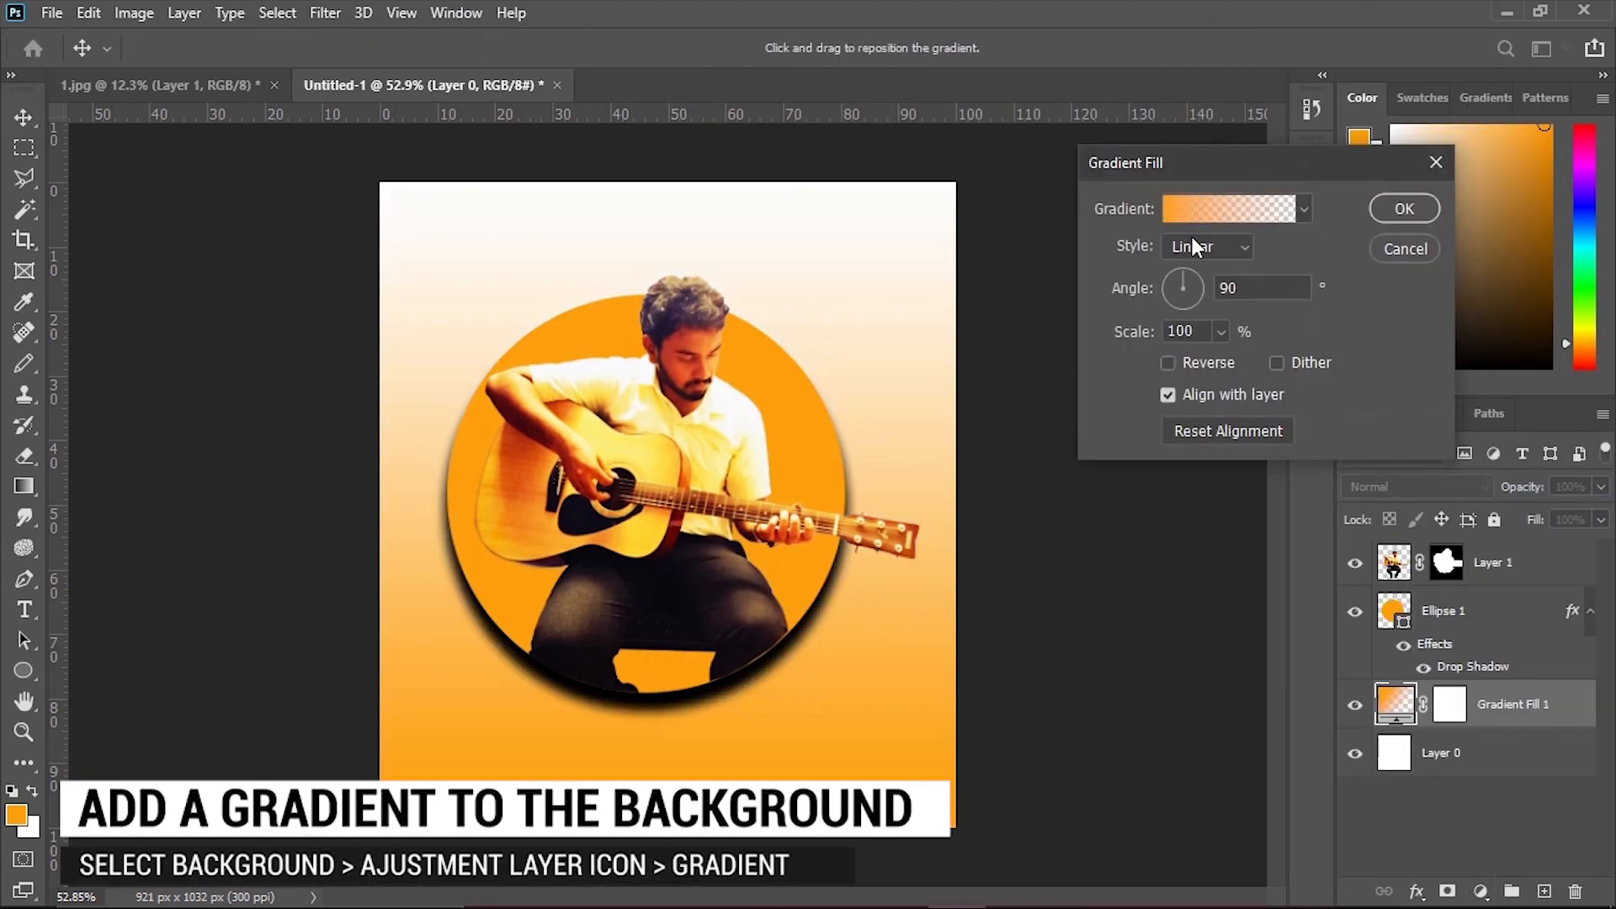
{"action": "left_click", "coordinate": [1199, 211]}
{"action": "left_click", "coordinate": [1119, 227]}
{"action": "left_click", "coordinate": [1190, 260]}
{"action": "left_click", "coordinate": [1536, 206]}
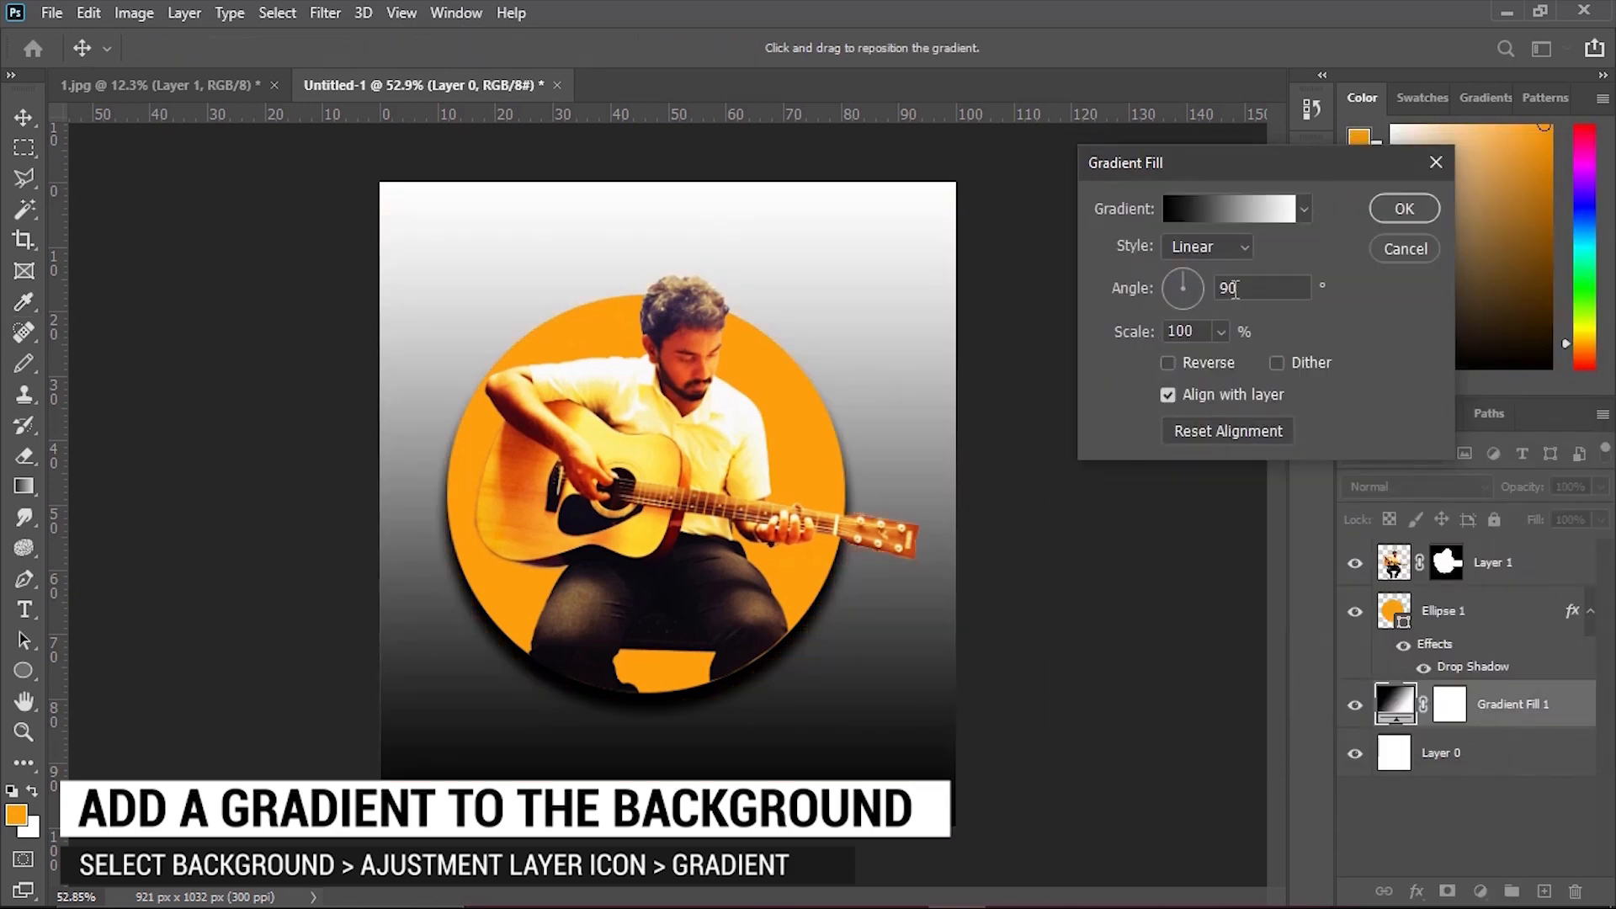
Make the background gradient fill radial and reversed, with its scale set to 462%.
{"action": "left_click", "coordinate": [1207, 247]}
{"action": "left_click", "coordinate": [1190, 274]}
{"action": "left_click", "coordinate": [1167, 362]}
{"action": "left_click", "coordinate": [1221, 332]}
{"action": "left_click_drag", "start_coordinate": [1215, 359], "coordinate": [1259, 357]}
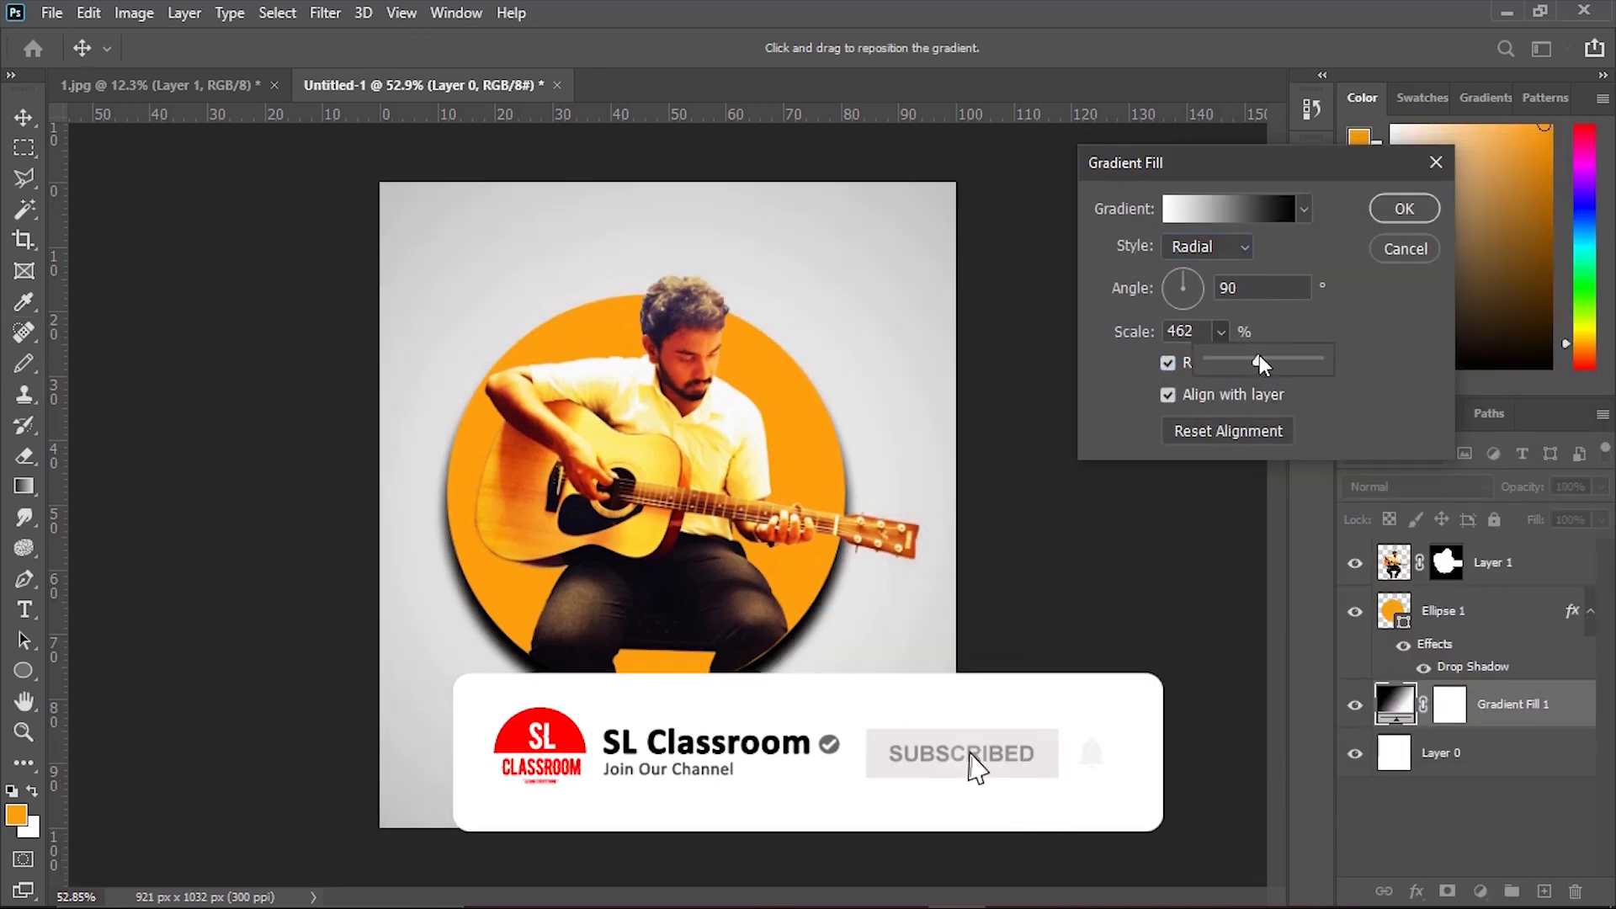
{"action": "left_click", "coordinate": [1403, 209]}
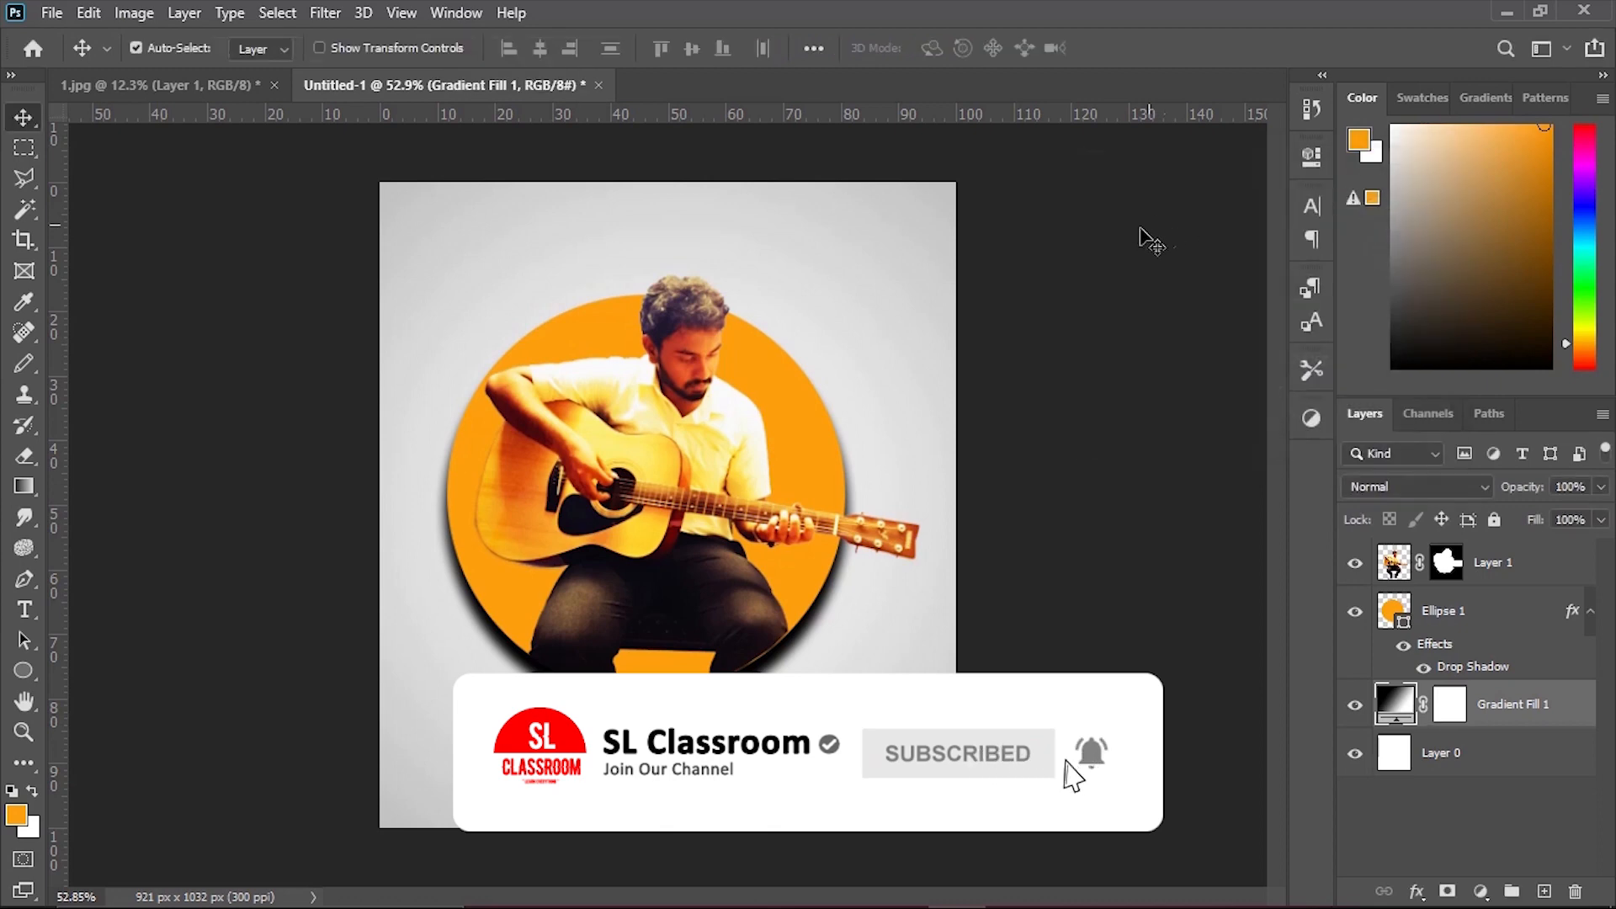
Move the guitarist and orange circle together straight up by about 3.5%.
{"action": "left_click_drag", "start_coordinate": [278, 224], "coordinate": [1025, 739]}
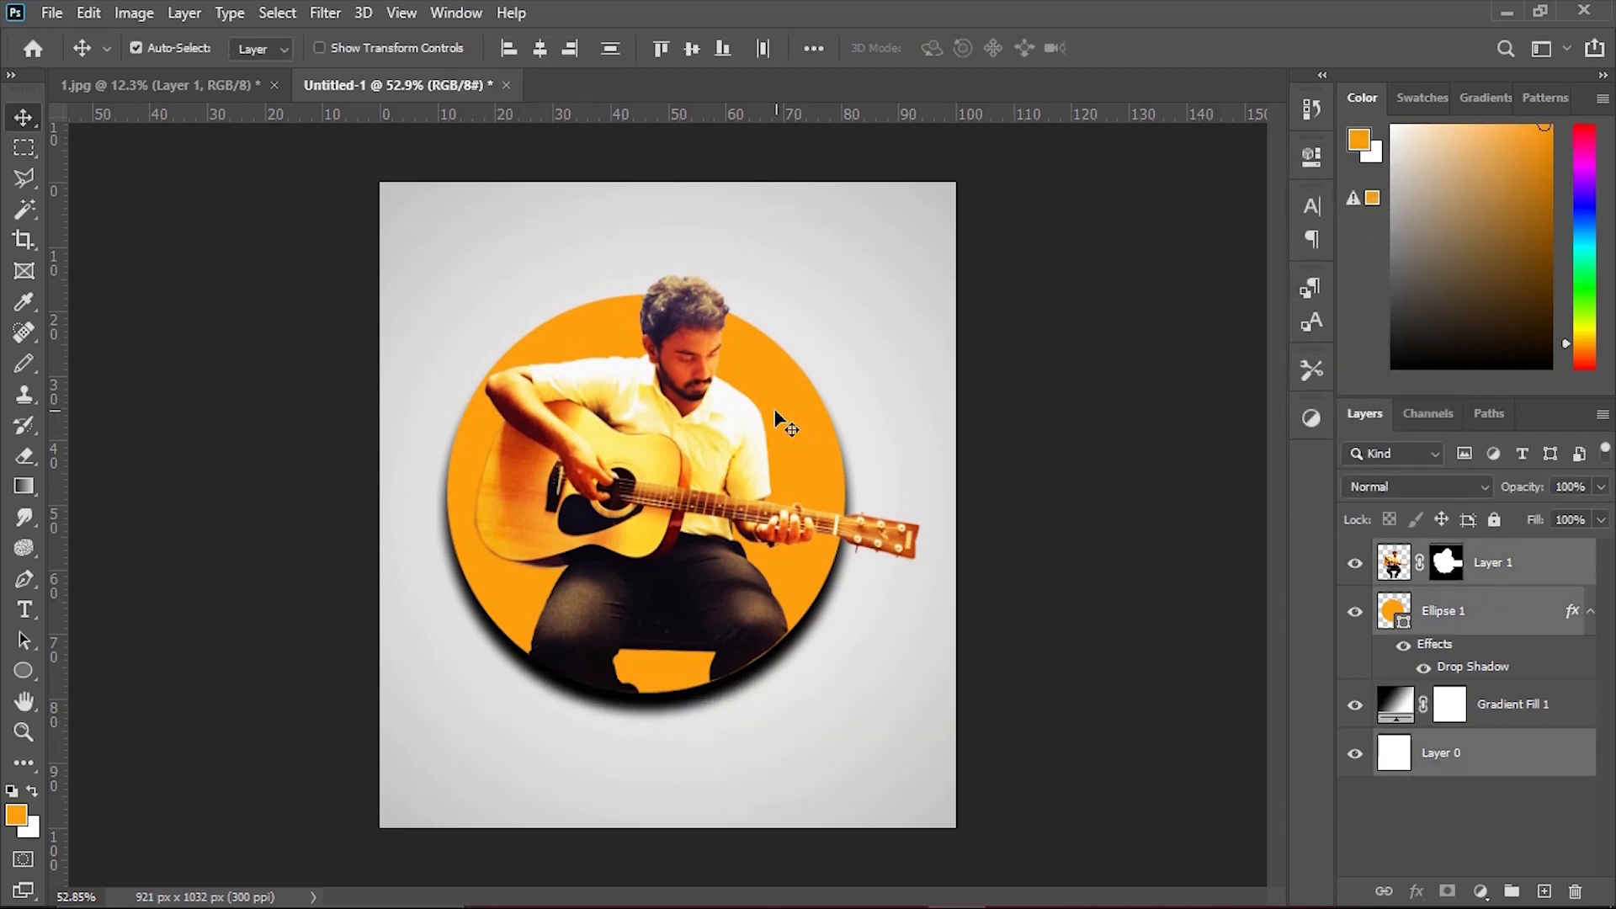
{"action": "left_click_drag", "start_coordinate": [774, 408], "coordinate": [785, 385]}
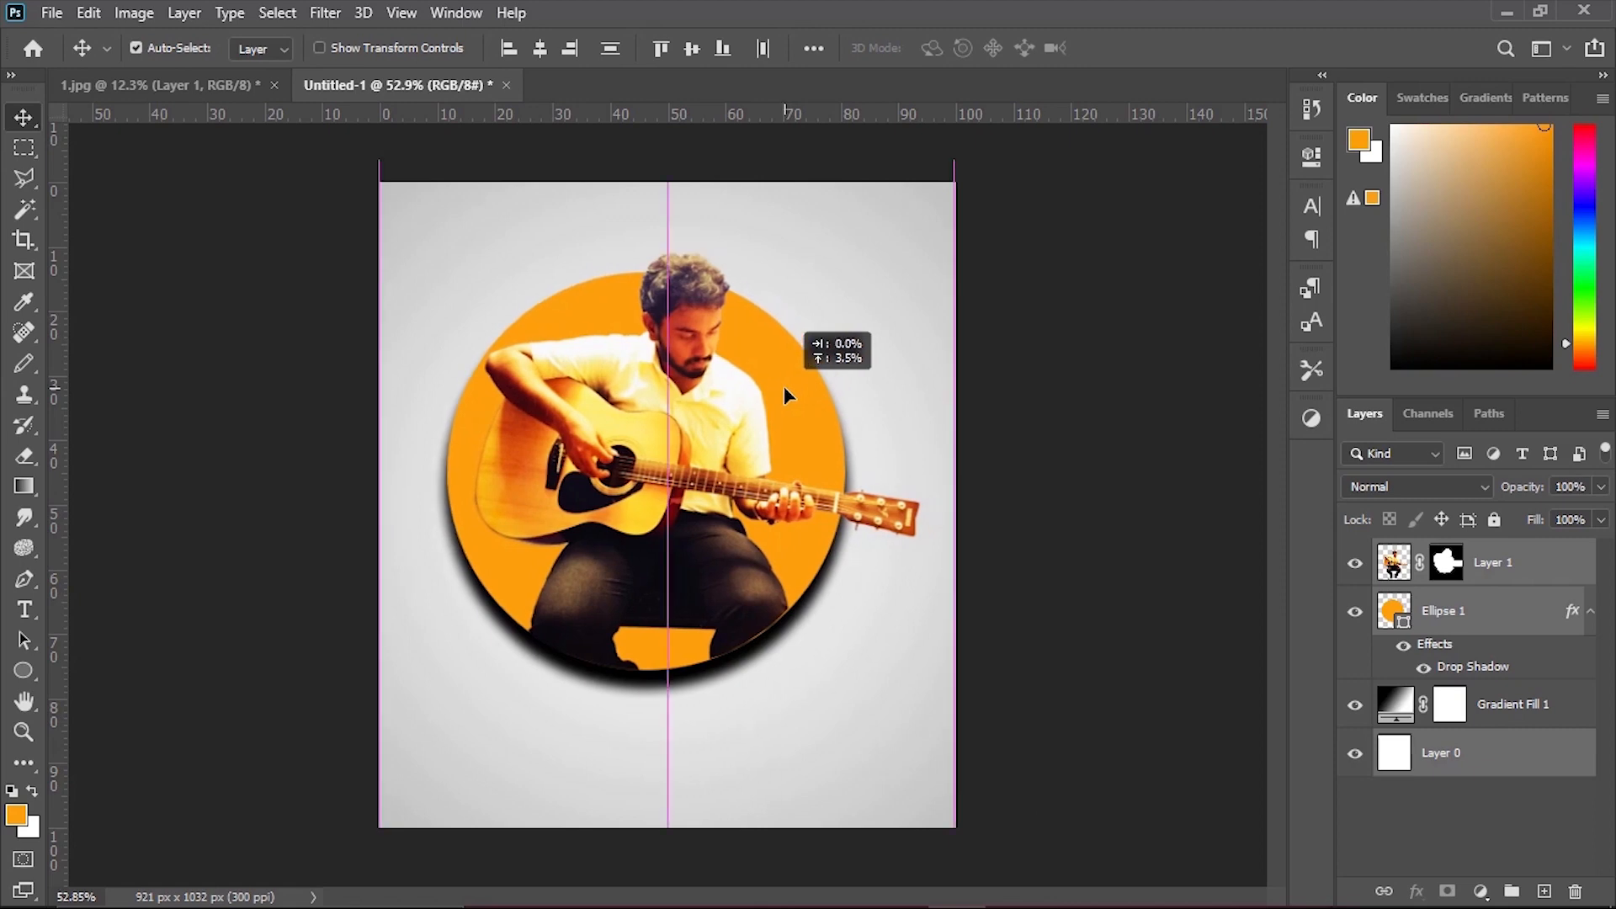
{"action": "left_click", "coordinate": [1210, 405], "text": "ctrl"}
Add a text box below the circle with the person's full name in 48 pt Shopping Script Demo.
{"action": "left_click_drag", "start_coordinate": [1082, 481], "coordinate": [1065, 481]}
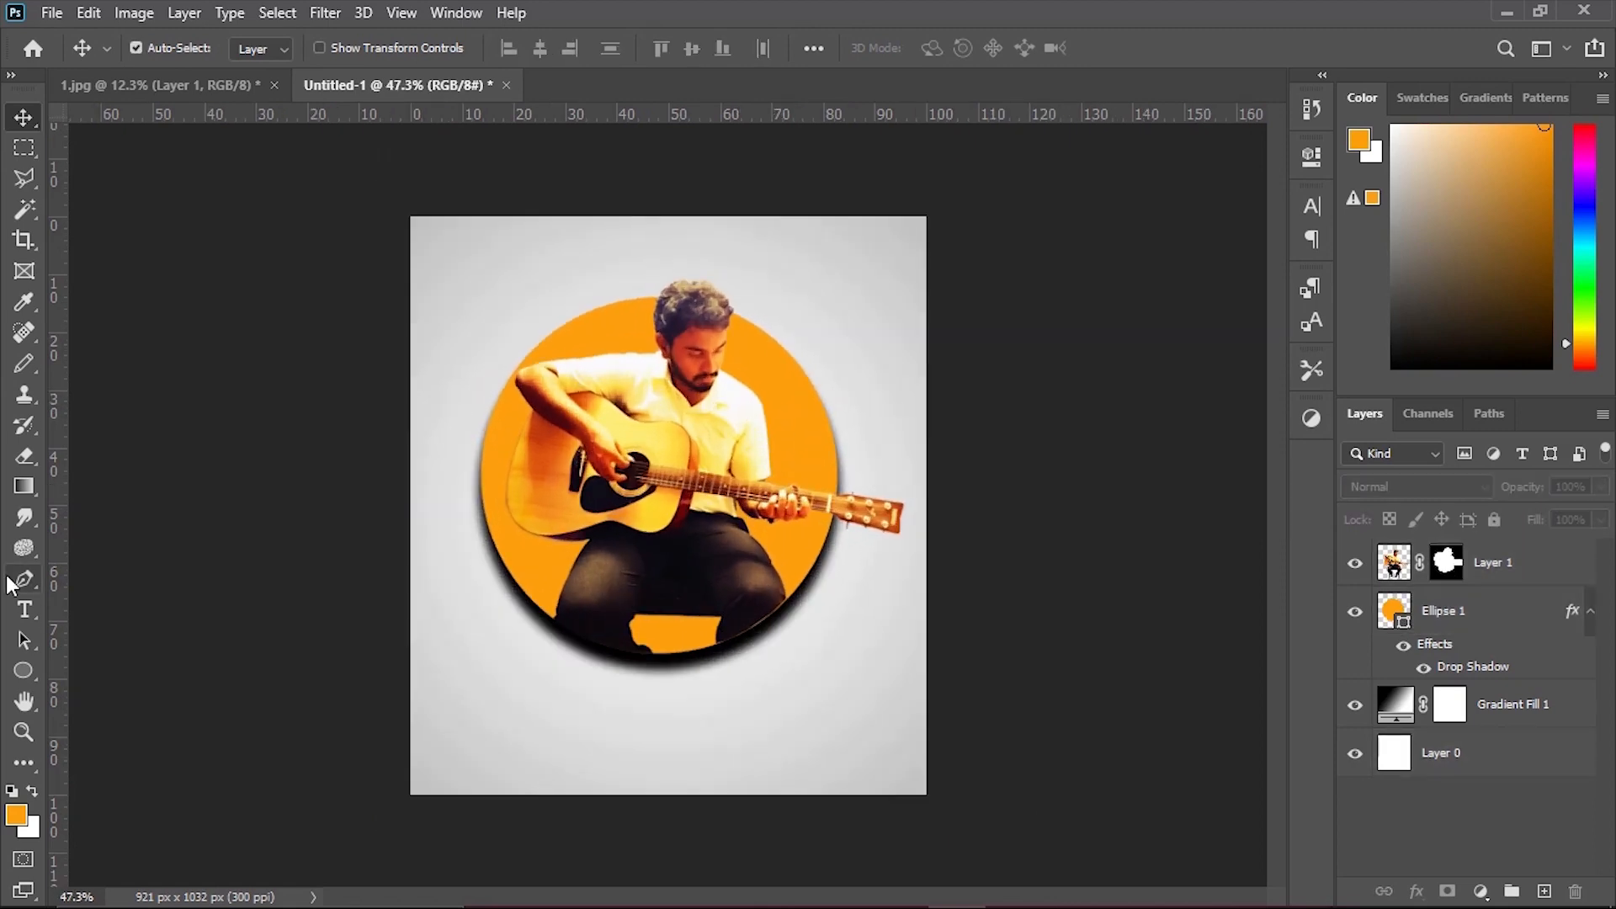
{"action": "left_click", "coordinate": [23, 610]}
{"action": "left_click_drag", "start_coordinate": [419, 680], "coordinate": [903, 764]}
{"action": "left_click", "coordinate": [649, 49]}
{"action": "left_click", "coordinate": [617, 313]}
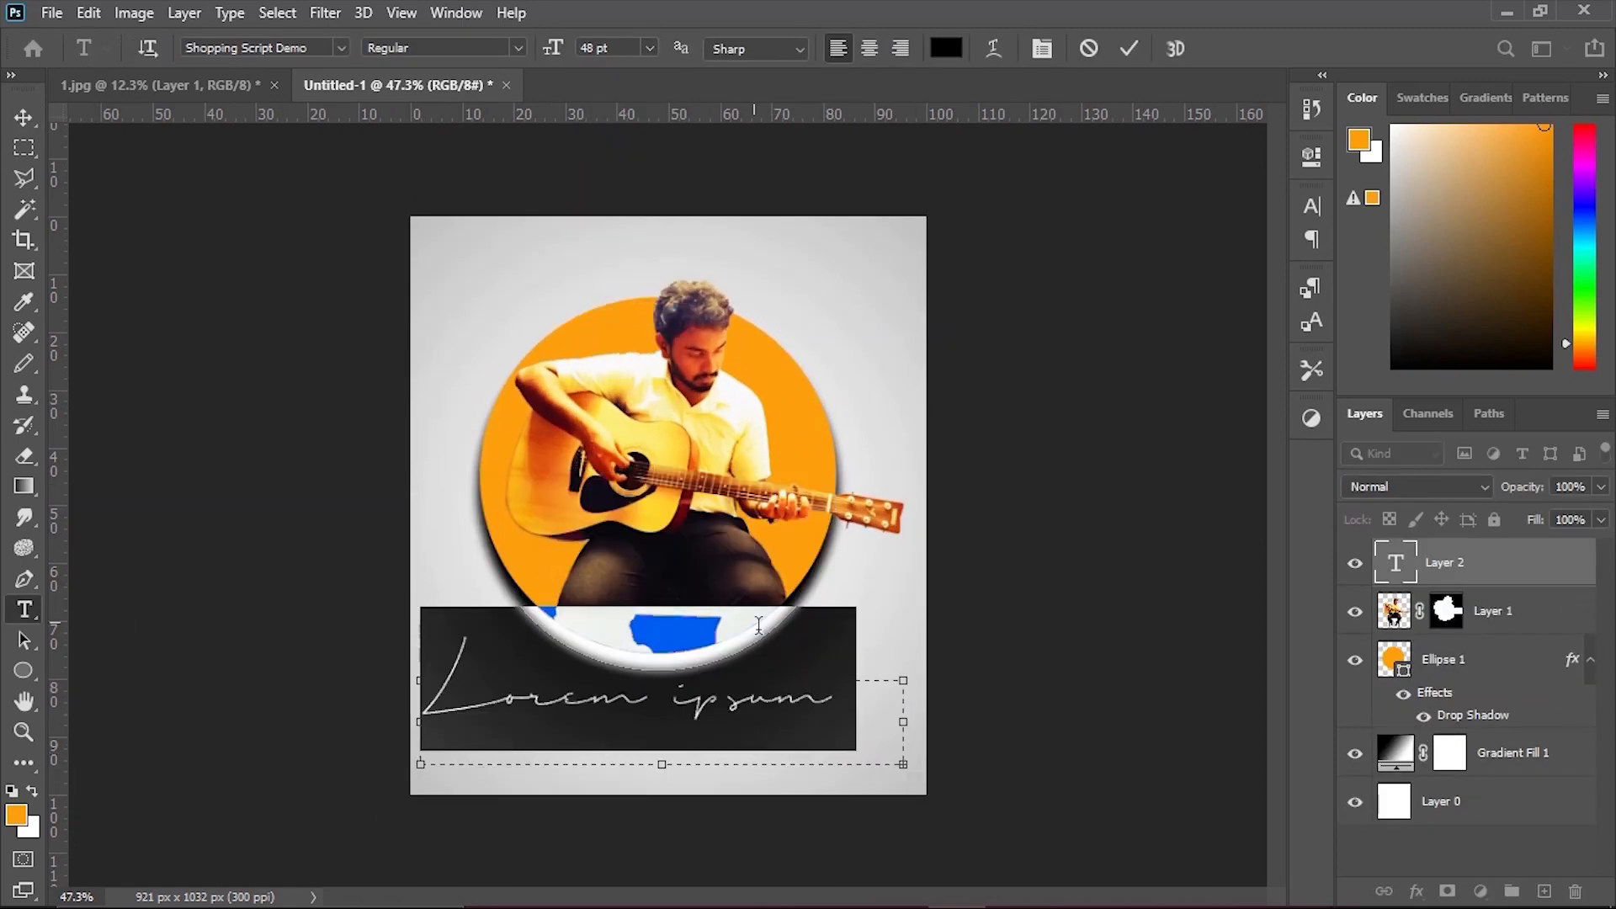
{"action": "type", "text": "Pasindhu W"}
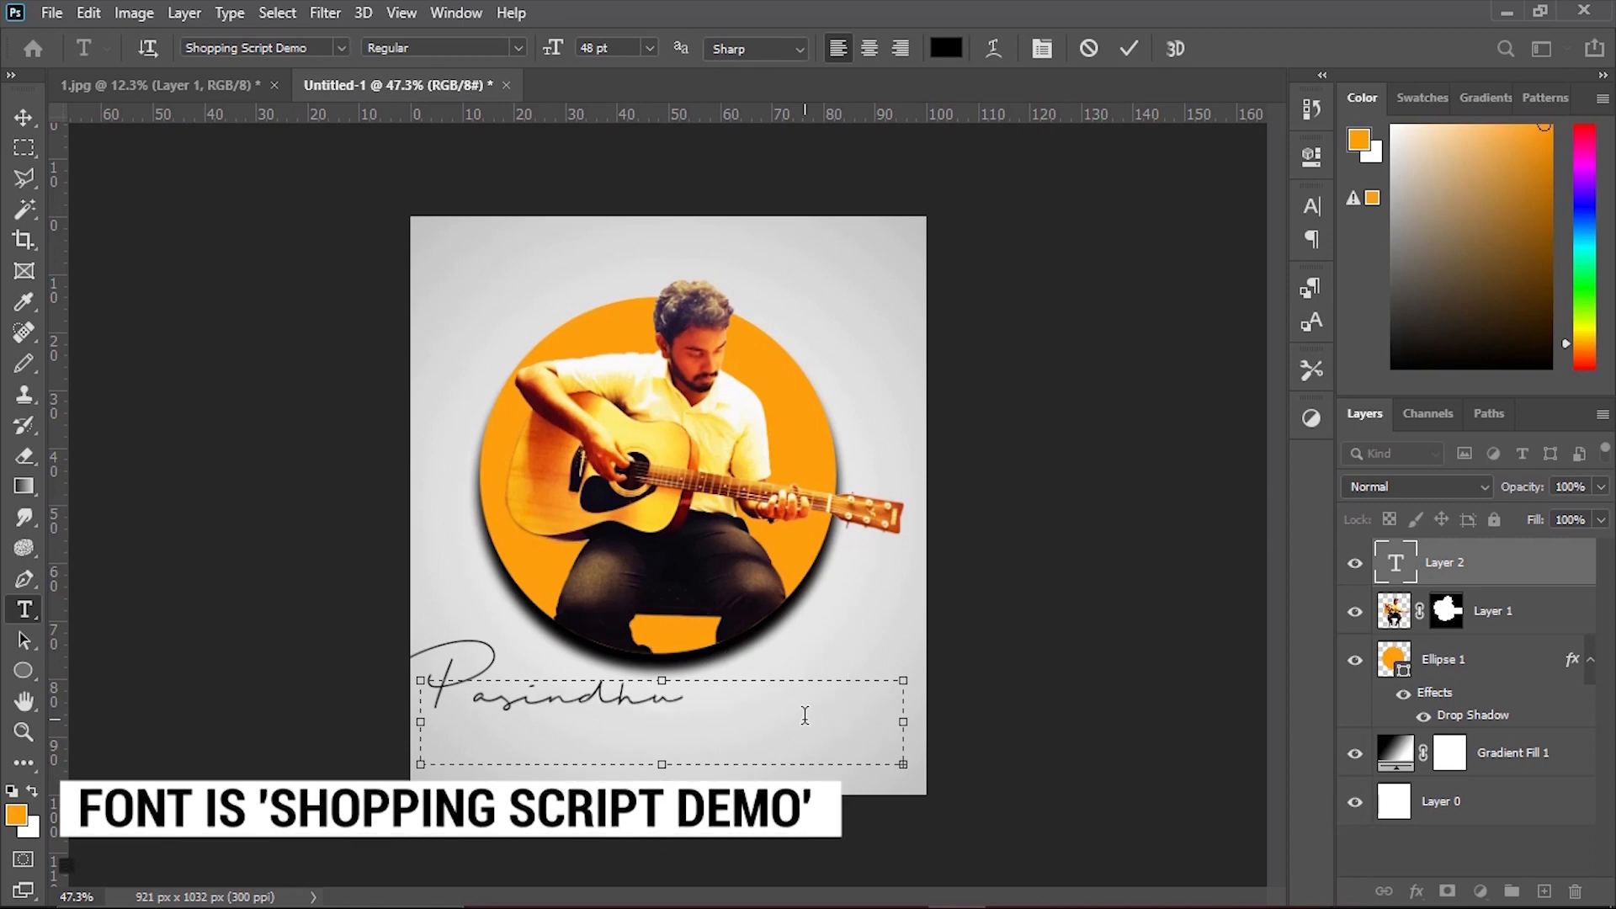
Reduce the name text to 24 pt and move it to the middle of the space beneath the circle.
{"action": "key", "text": "ctrl+a"}
{"action": "left_click", "coordinate": [650, 49]}
{"action": "left_click", "coordinate": [617, 254]}
{"action": "left_click", "coordinate": [23, 118]}
{"action": "left_click_drag", "start_coordinate": [545, 695], "coordinate": [627, 726]}
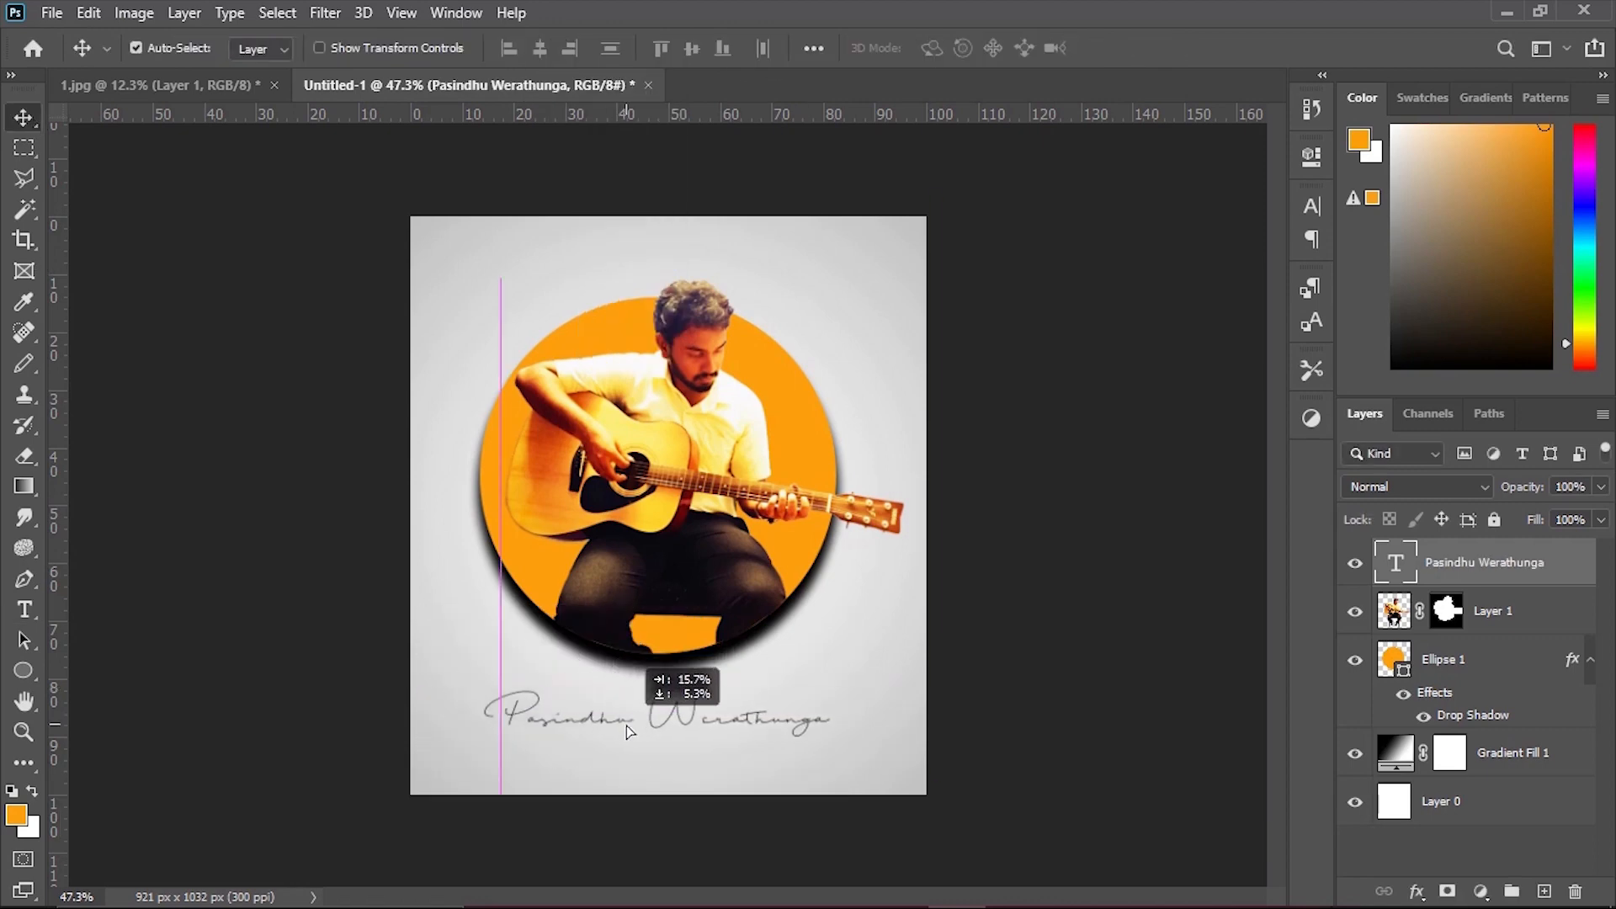
Try Strong anti-aliasing and a bold style on the name text, and undo the formatting.
{"action": "double_click", "coordinate": [776, 726]}
{"action": "left_click", "coordinate": [755, 49]}
{"action": "left_click", "coordinate": [733, 135]}
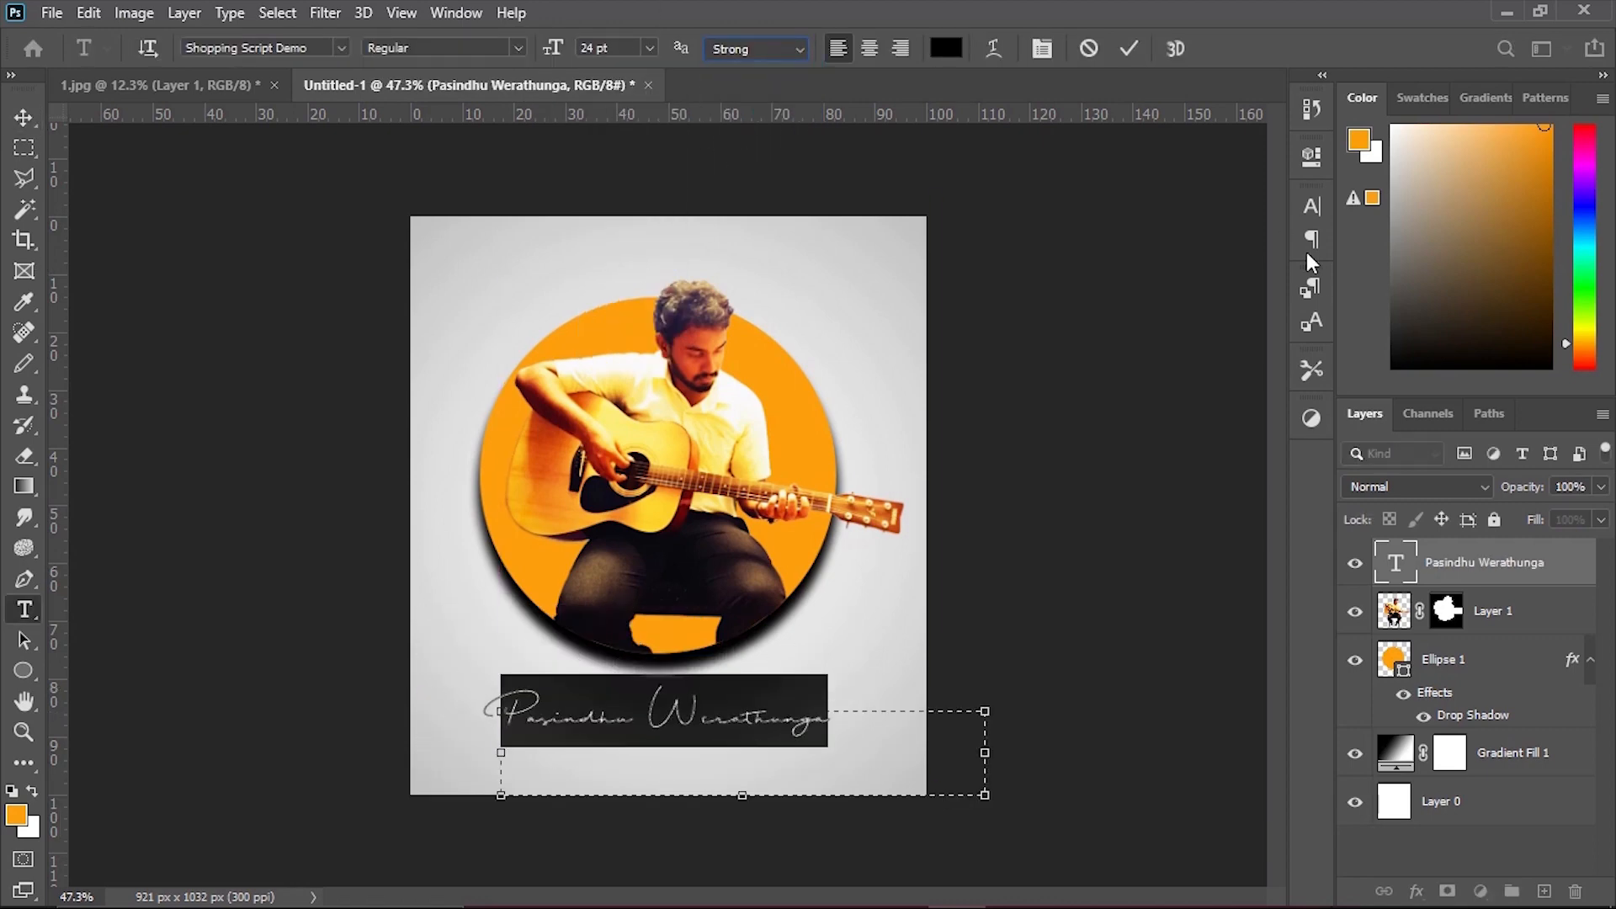
{"action": "left_click", "coordinate": [1312, 206]}
{"action": "left_click", "coordinate": [1063, 367]}
{"action": "left_click", "coordinate": [1247, 195]}
{"action": "left_click", "coordinate": [23, 118]}
{"action": "left_click_drag", "start_coordinate": [755, 715], "coordinate": [744, 726]}
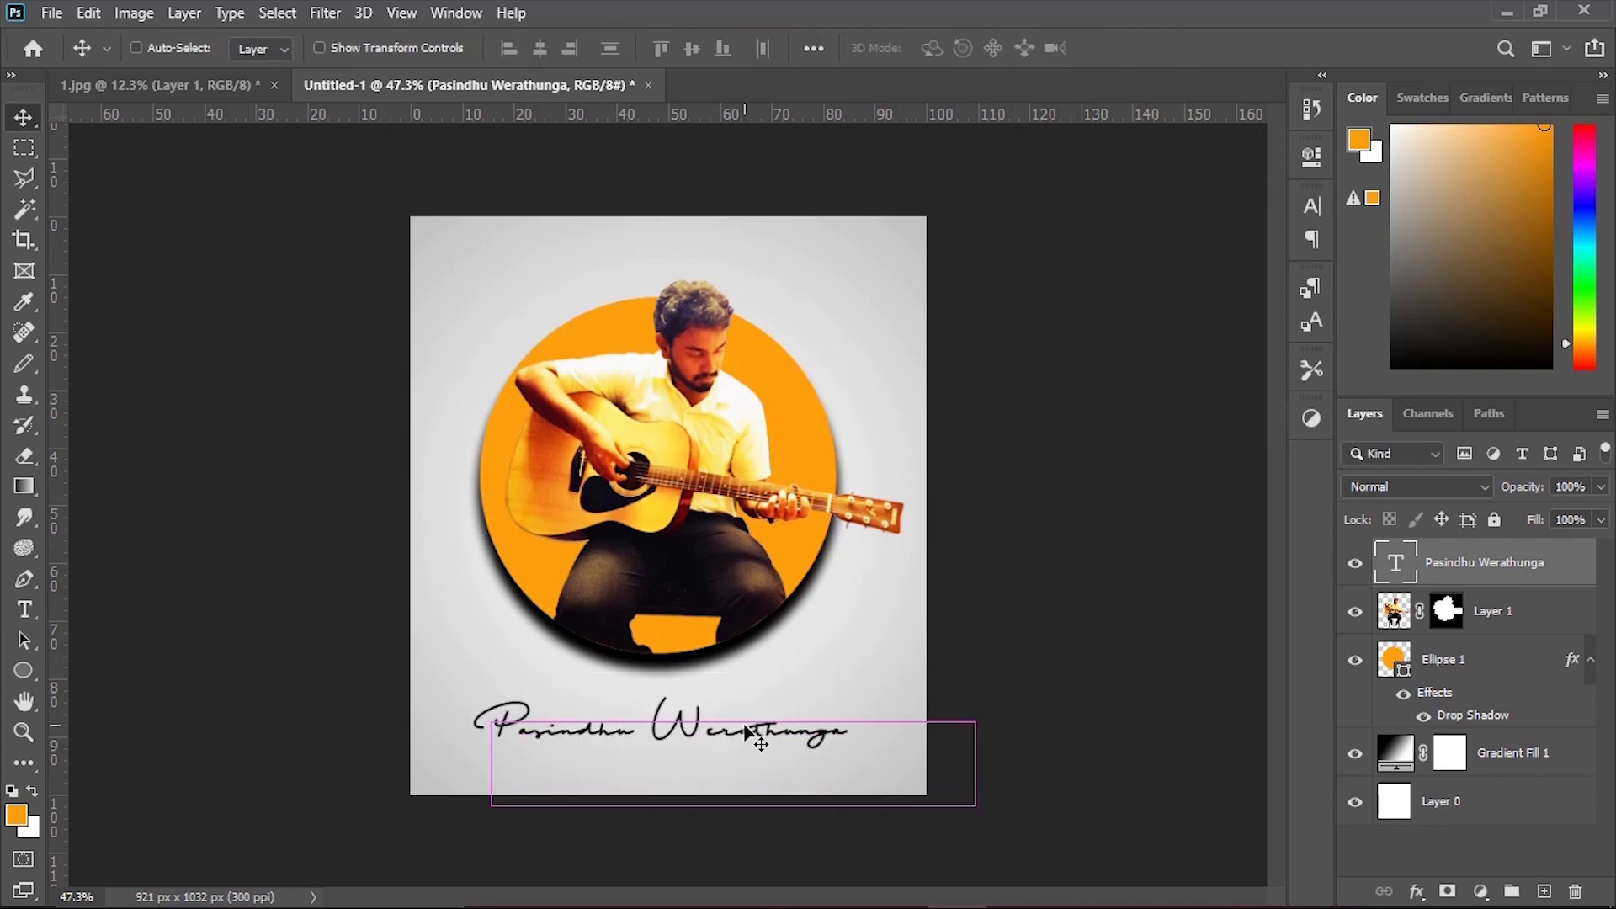
{"action": "key", "text": "ctrl+z"}
{"action": "key", "text": "ctrl+z"}
Shrink the name text further and center it beneath the circle.
{"action": "left_click_drag", "start_coordinate": [867, 728], "coordinate": [740, 724]}
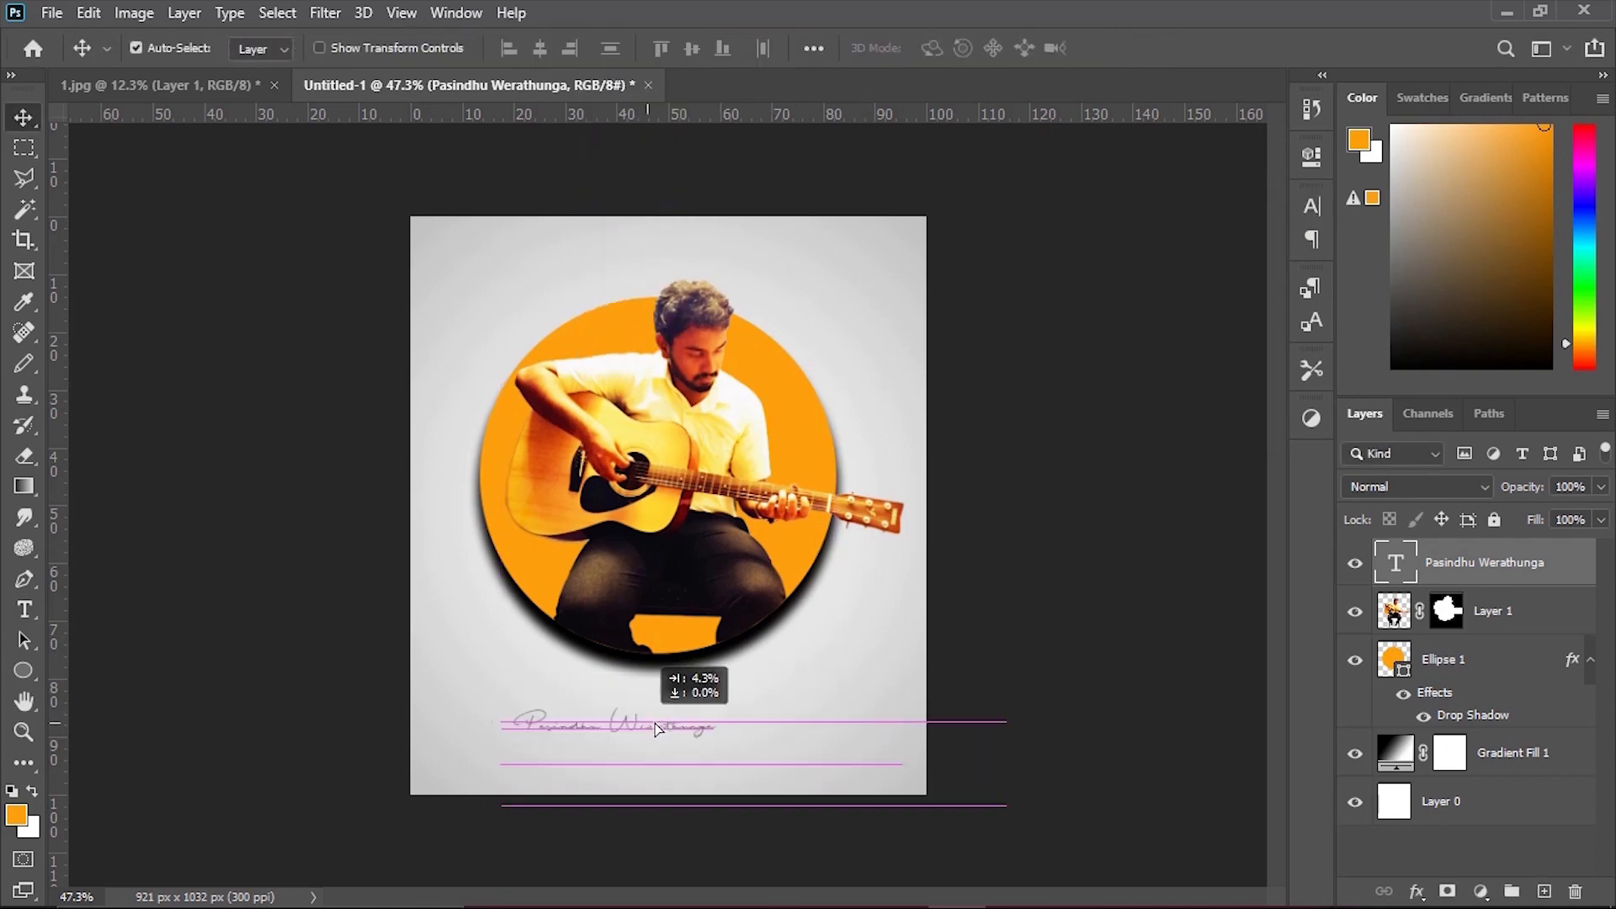
{"action": "left_click_drag", "start_coordinate": [658, 729], "coordinate": [688, 729]}
Add a Darker Color drop shadow to the name text with 7% opacity and 2 px distance.
{"action": "double_click", "coordinate": [1507, 562]}
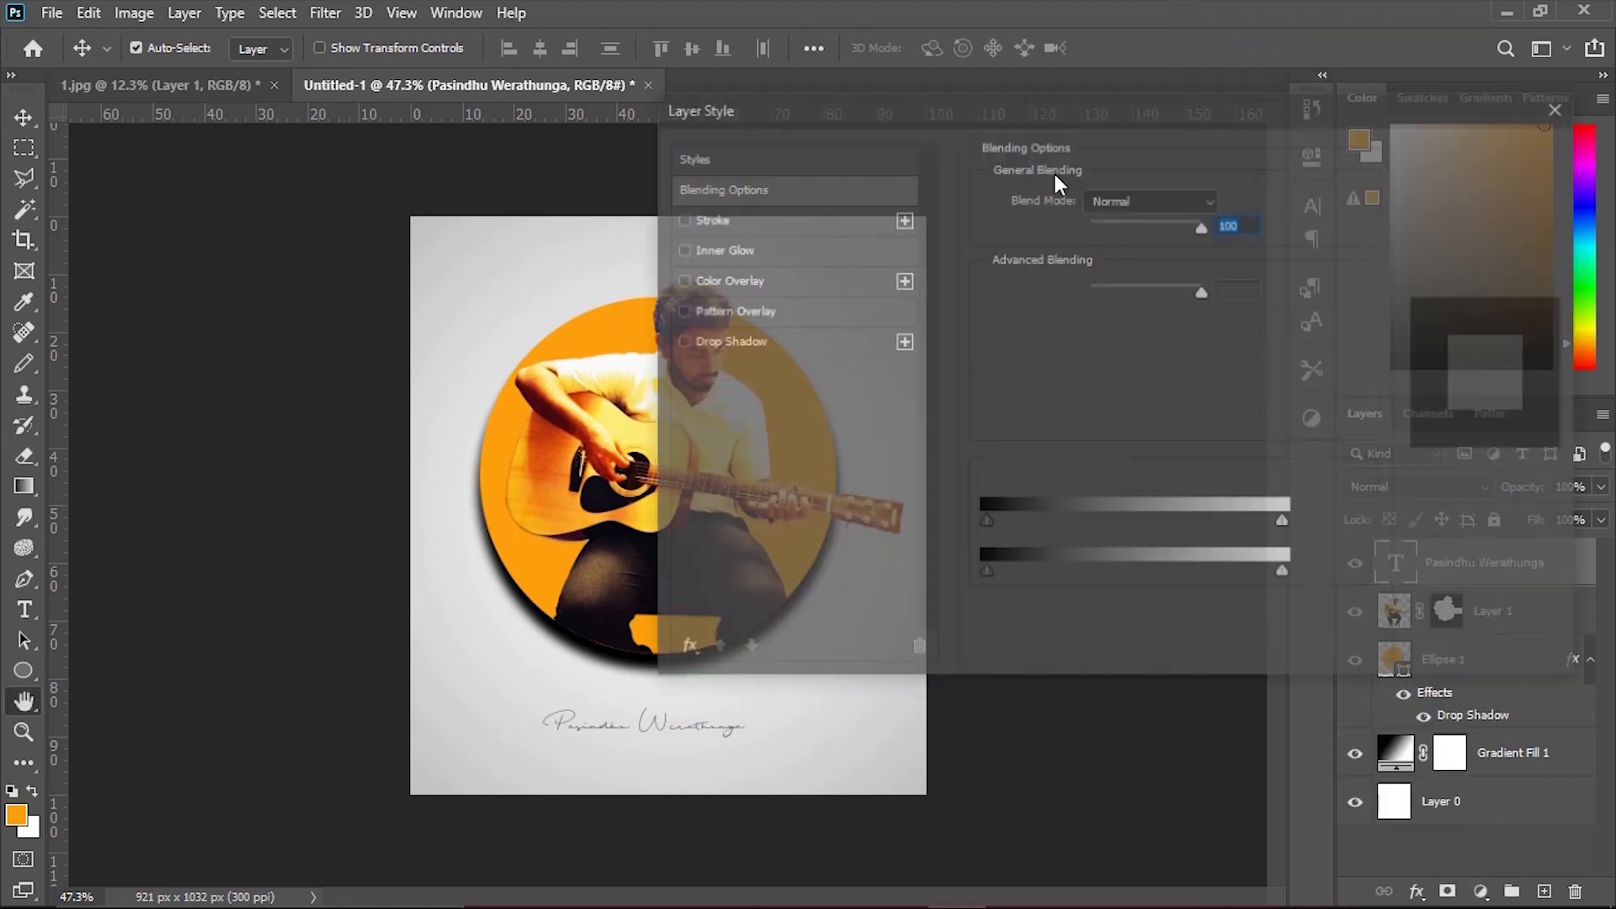
{"action": "left_click", "coordinate": [826, 286]}
{"action": "left_click", "coordinate": [821, 349]}
{"action": "left_click", "coordinate": [822, 349]}
{"action": "left_click", "coordinate": [844, 228]}
{"action": "left_click", "coordinate": [821, 227]}
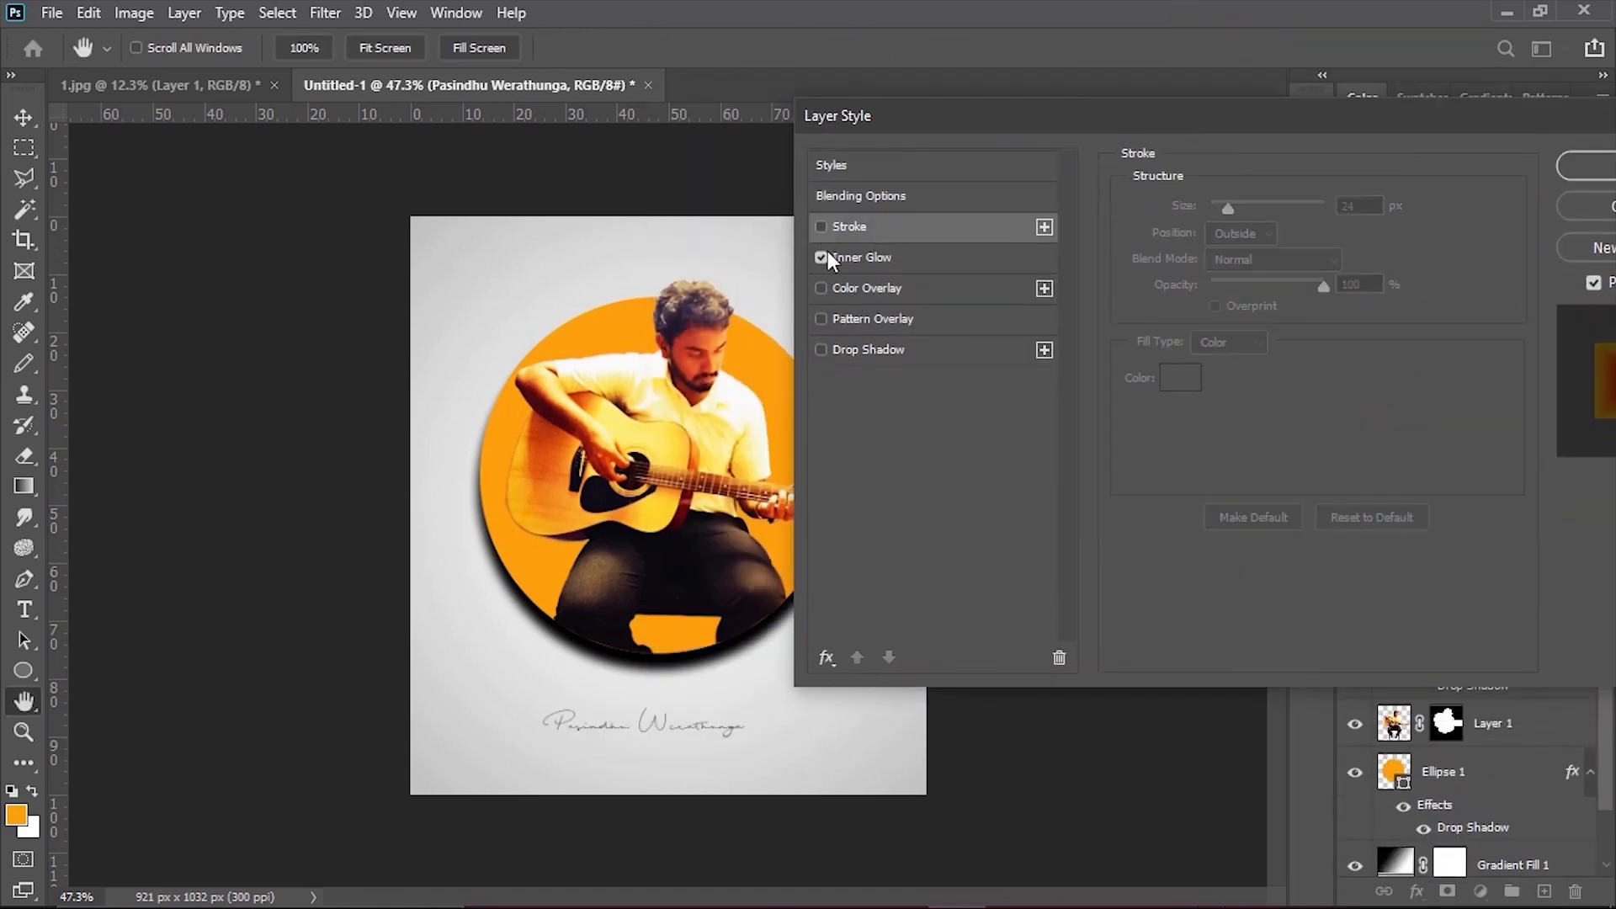
{"action": "left_click", "coordinate": [867, 350]}
{"action": "left_click_drag", "start_coordinate": [1298, 242], "coordinate": [1262, 242]}
{"action": "left_click_drag", "start_coordinate": [1241, 315], "coordinate": [1209, 315]}
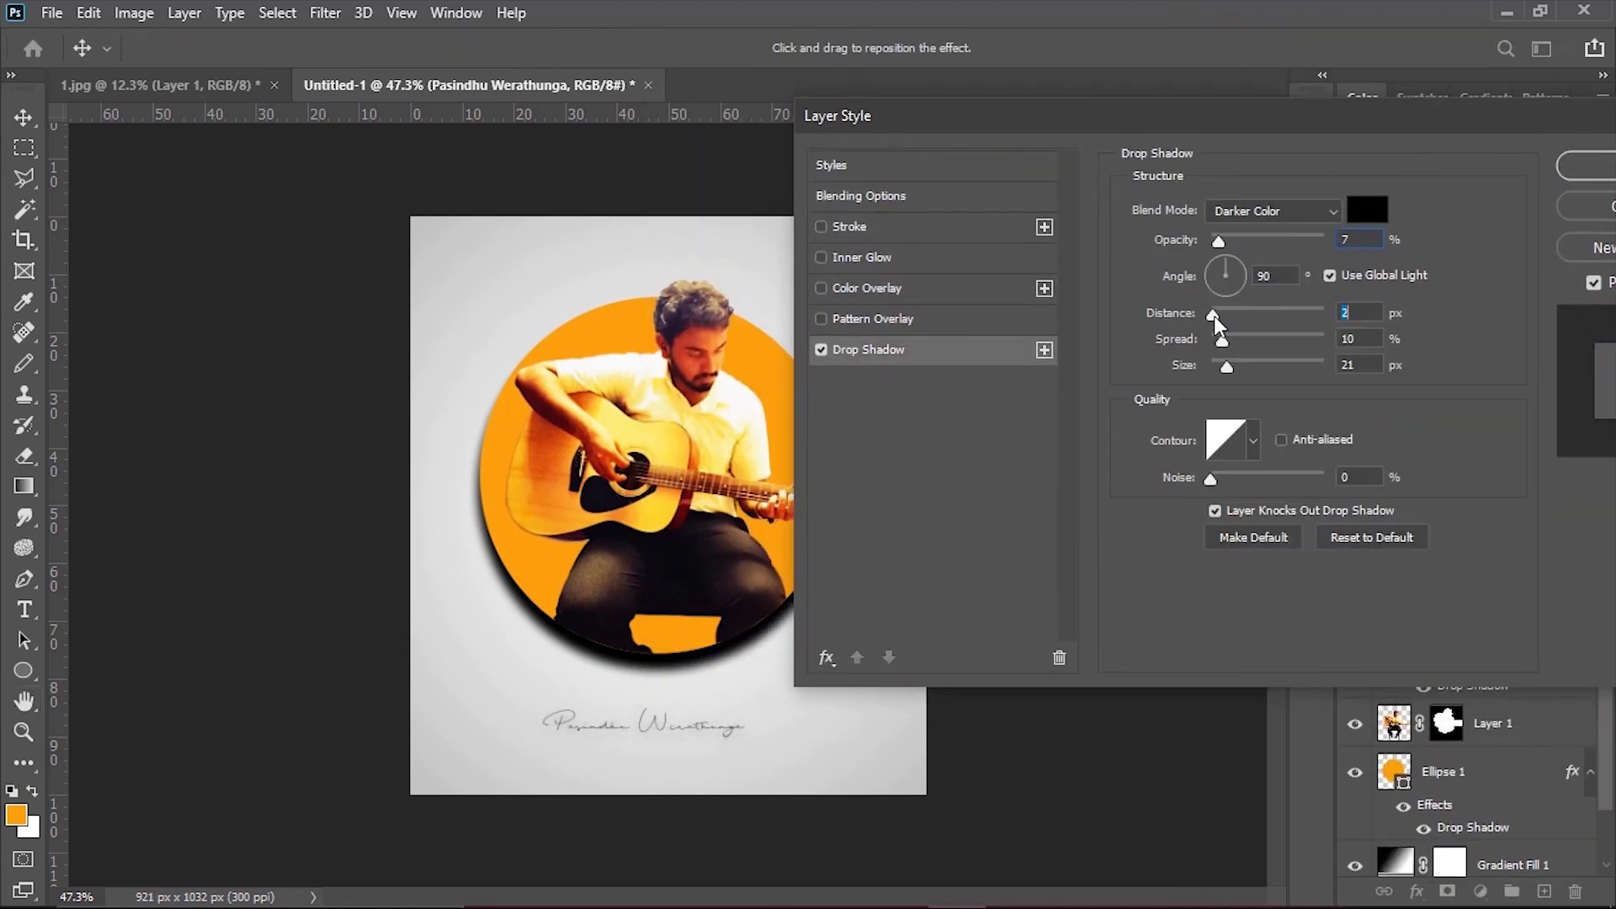
Enable a pattern overlay on the name text.
{"action": "left_click", "coordinate": [822, 227]}
{"action": "left_click", "coordinate": [821, 227]}
{"action": "left_click", "coordinate": [822, 319]}
Try a color overlay and a 24 px black outside stroke on the name text, and turn both off.
{"action": "left_click", "coordinate": [916, 286]}
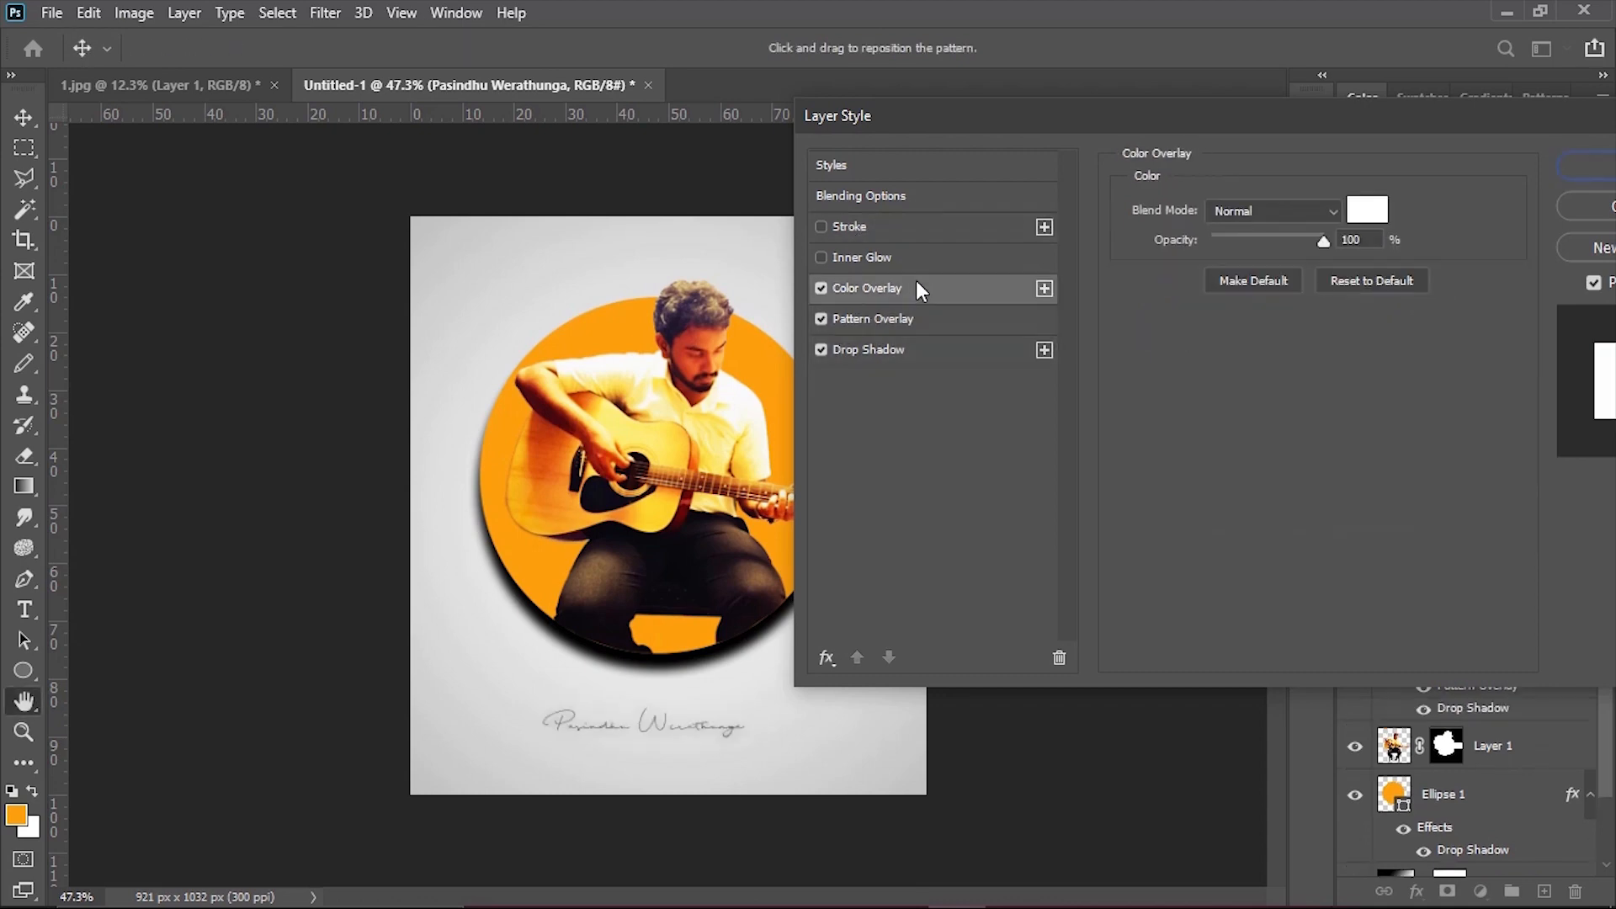
{"action": "left_click", "coordinate": [1366, 209]}
{"action": "left_click", "coordinate": [835, 683]}
{"action": "left_click", "coordinate": [1369, 373]}
{"action": "double_click", "coordinate": [822, 258]}
{"action": "left_click", "coordinate": [823, 289]}
{"action": "left_click", "coordinate": [890, 224]}
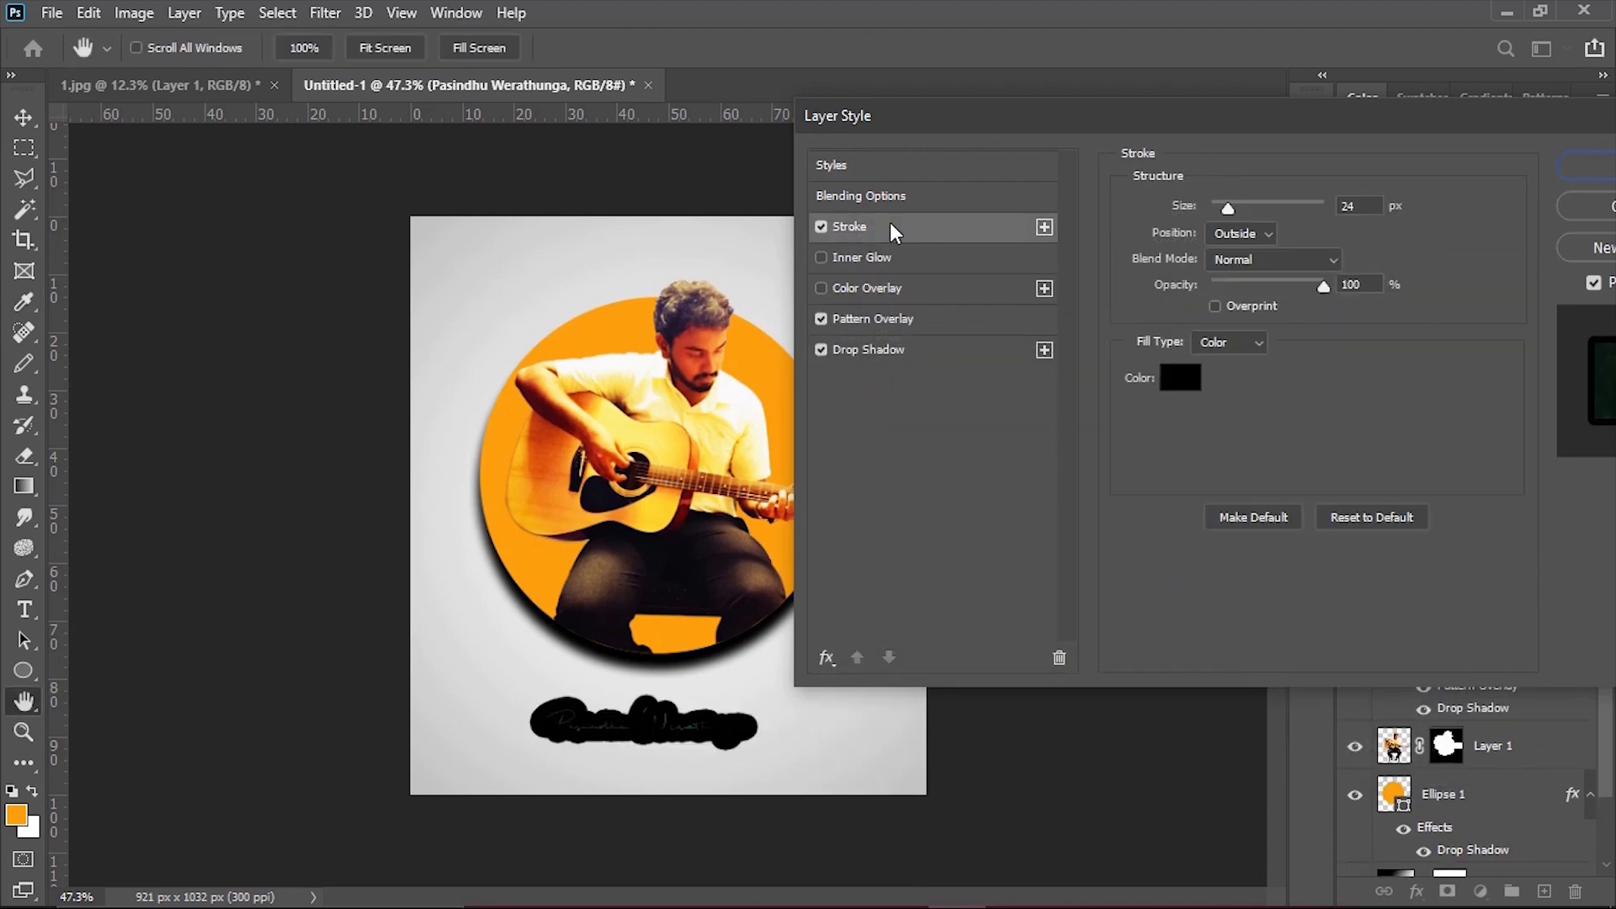
{"action": "left_click", "coordinate": [822, 228]}
Accept the layer style and set the name text to 16 pt with Strong anti-aliasing.
{"action": "left_click_drag", "start_coordinate": [1203, 124], "coordinate": [1040, 168]}
{"action": "left_click", "coordinate": [1485, 212]}
{"action": "scroll", "coordinate": [807, 694], "scroll_direction": "up", "scroll_amount": 2}
{"action": "left_click_drag", "start_coordinate": [680, 773], "coordinate": [697, 774]}
{"action": "double_click", "coordinate": [697, 774]}
{"action": "left_click", "coordinate": [649, 49]}
{"action": "left_click", "coordinate": [615, 225]}
{"action": "left_click", "coordinate": [745, 49]}
{"action": "left_click", "coordinate": [726, 124]}
{"action": "left_click", "coordinate": [23, 118]}
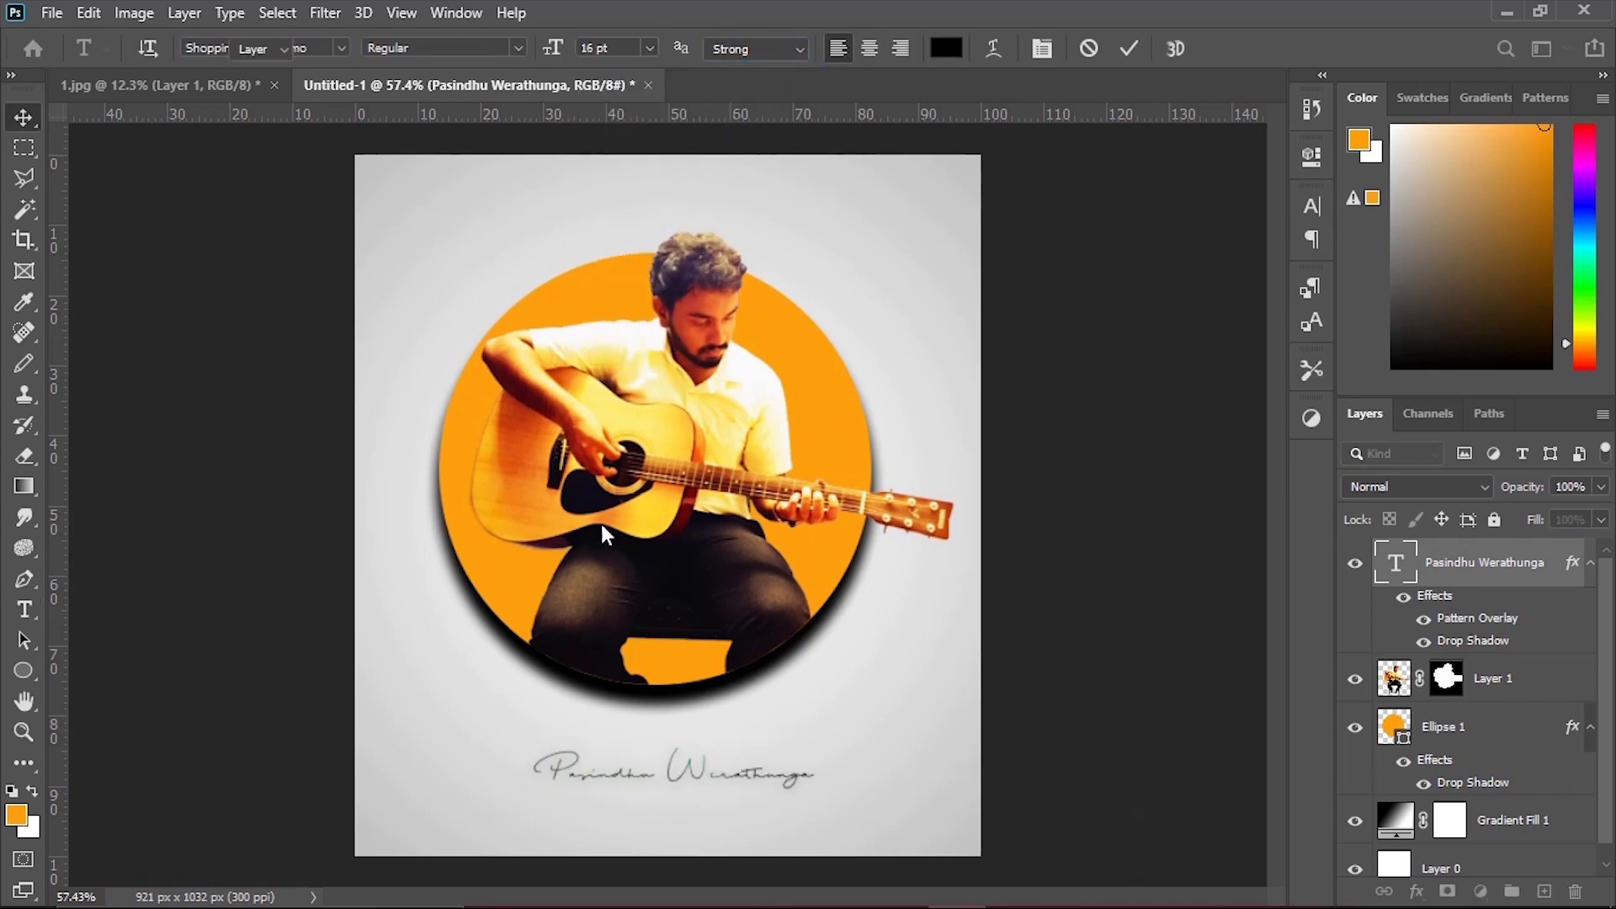
Save the composition on the computer as a JPEG named "final 1" in the project folder.
{"action": "scroll", "coordinate": [1042, 704], "scroll_direction": "down", "scroll_amount": 3}
{"action": "left_click", "coordinate": [1067, 600], "text": "ctrl"}
{"action": "scroll", "coordinate": [1094, 606], "scroll_direction": "up", "scroll_amount": 3}
{"action": "left_click", "coordinate": [52, 14]}
{"action": "left_click", "coordinate": [101, 312]}
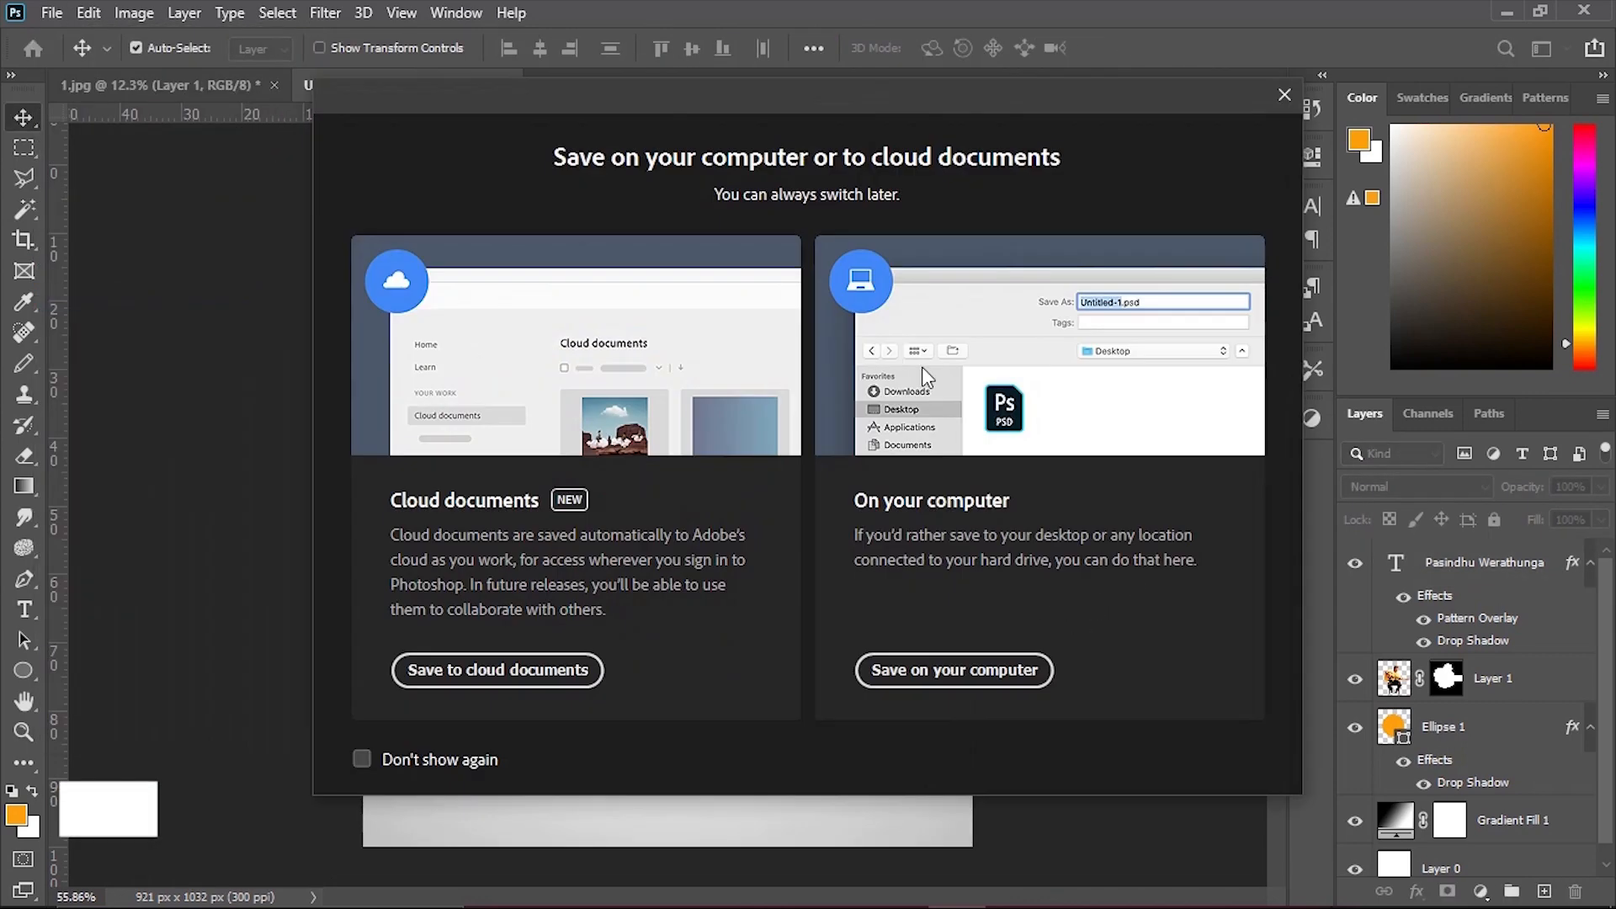
{"action": "left_click", "coordinate": [956, 669]}
{"action": "left_click", "coordinate": [457, 559]}
{"action": "left_click", "coordinate": [431, 326]}
{"action": "type", "text": "final 1"}
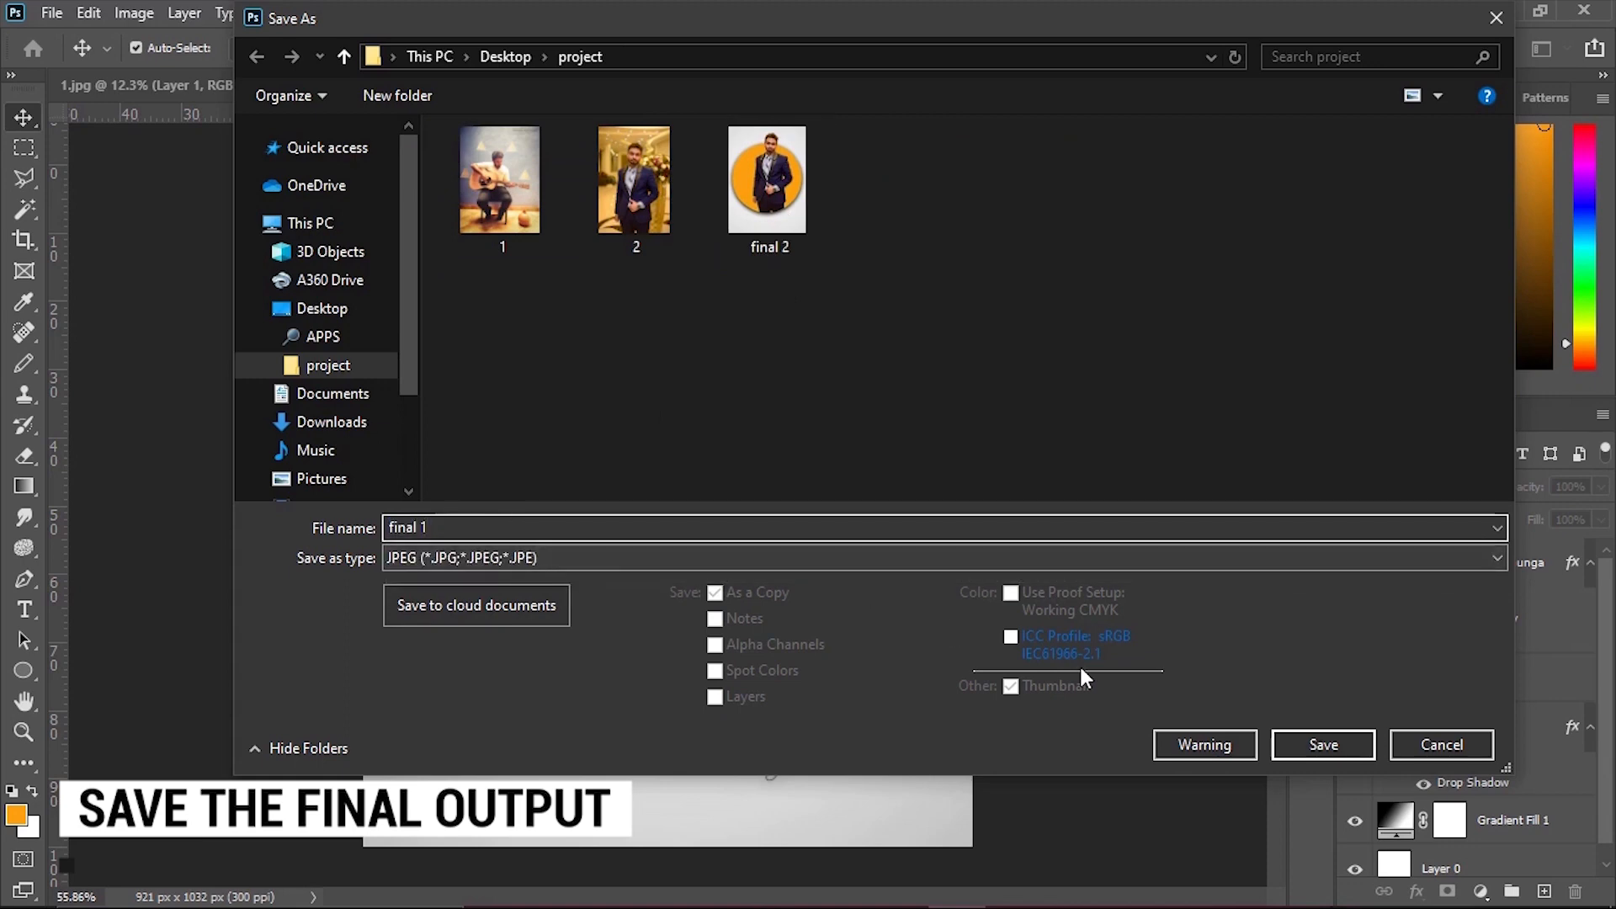
{"action": "key", "text": "Return"}
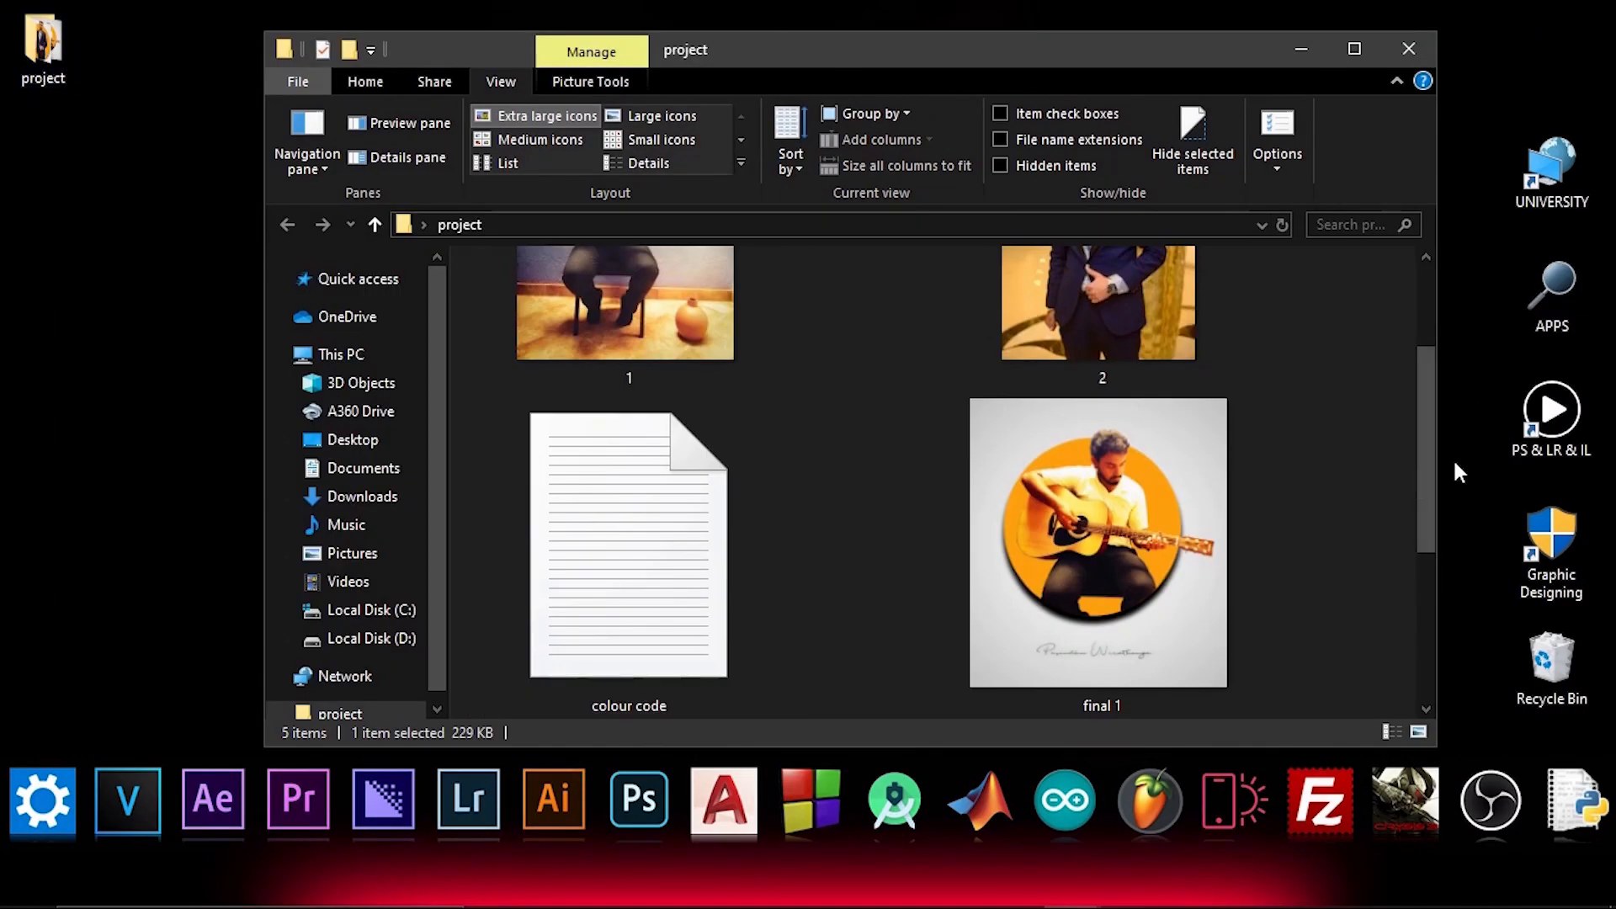
Open the saved "final 1" image from the project folder in Picasa Photo Viewer and start the slideshow.
{"action": "double_click", "coordinate": [1189, 527]}
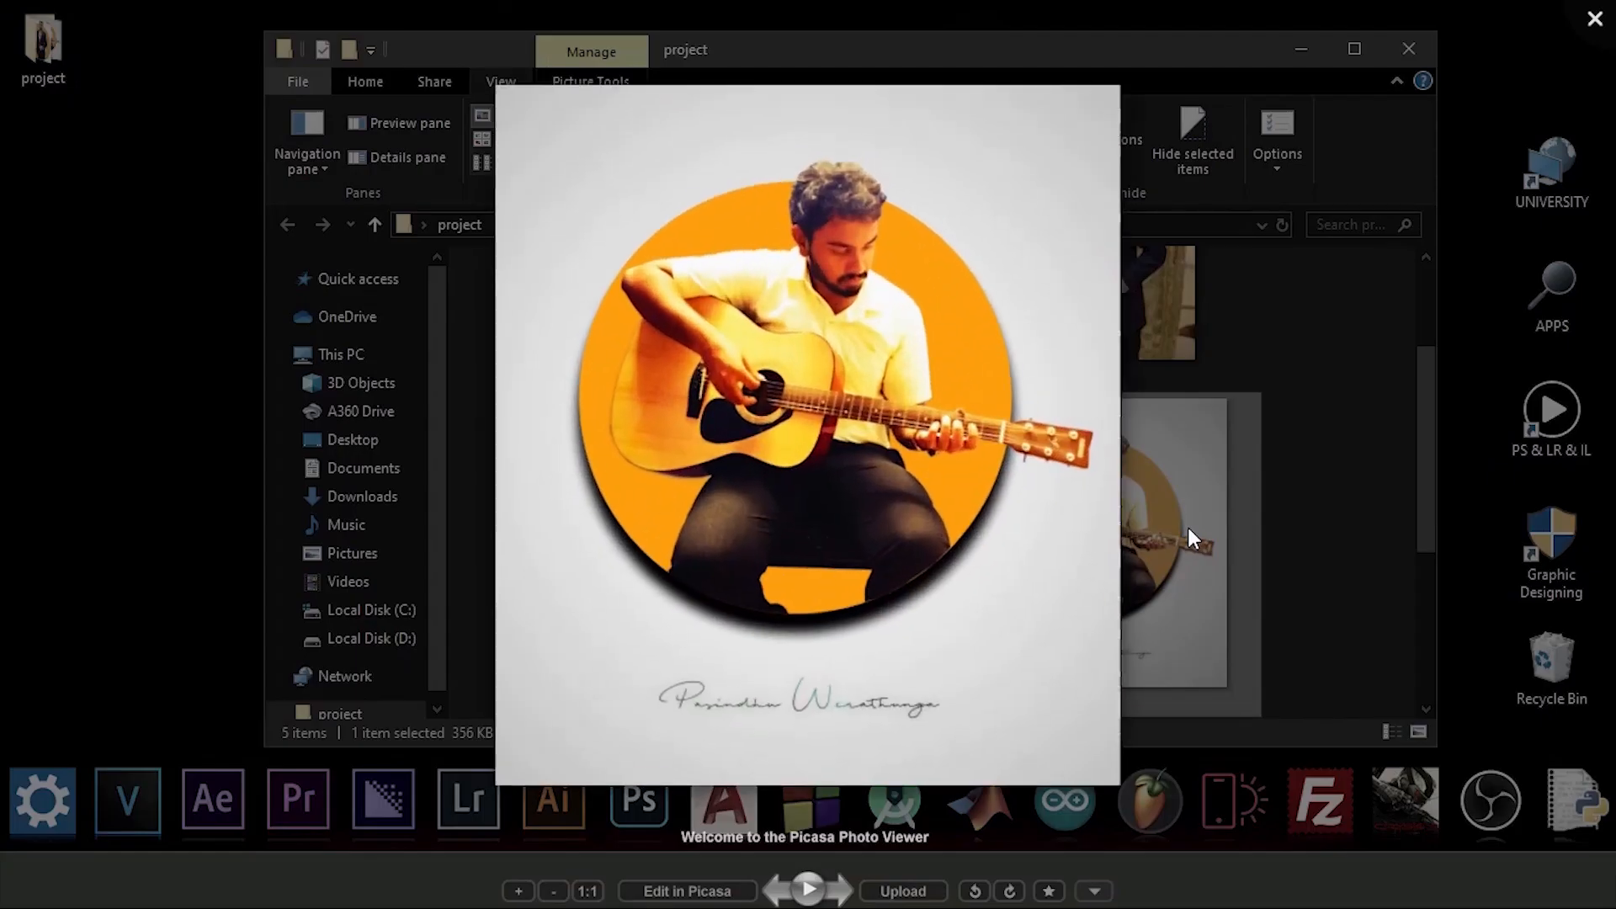
{"action": "left_click", "coordinate": [809, 890]}
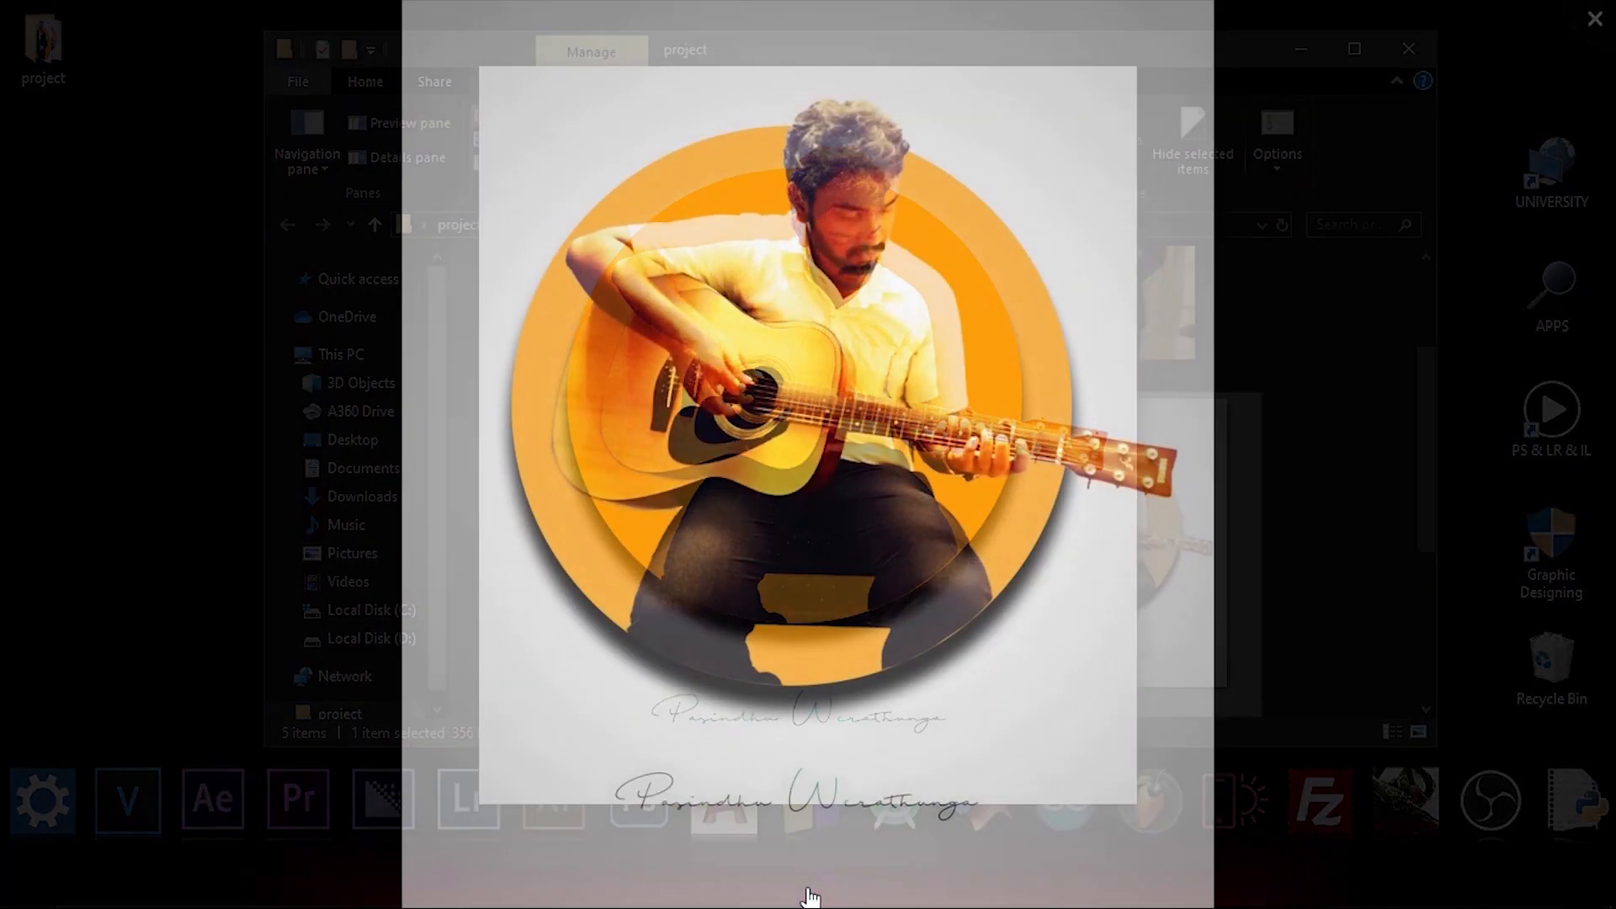